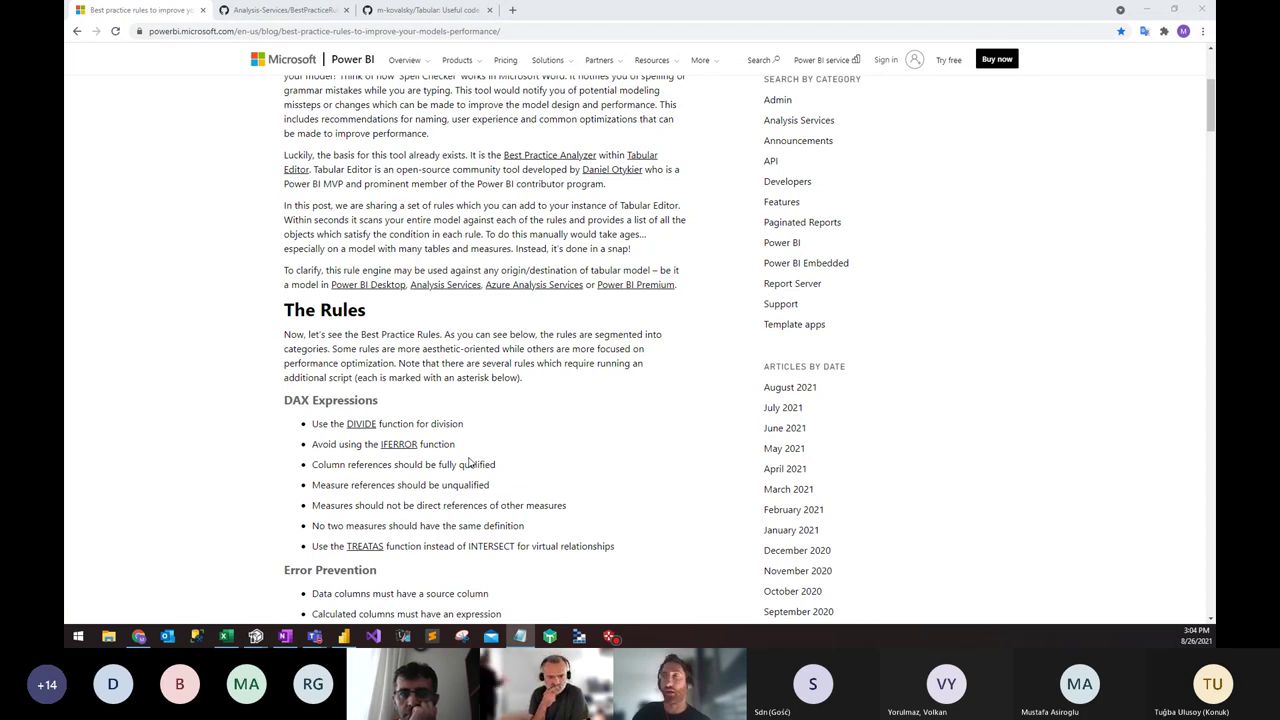
Step: Review the opening sections of the Power BI blog post on best practice rules for model performance
scroll(417, 347, "up", 1)
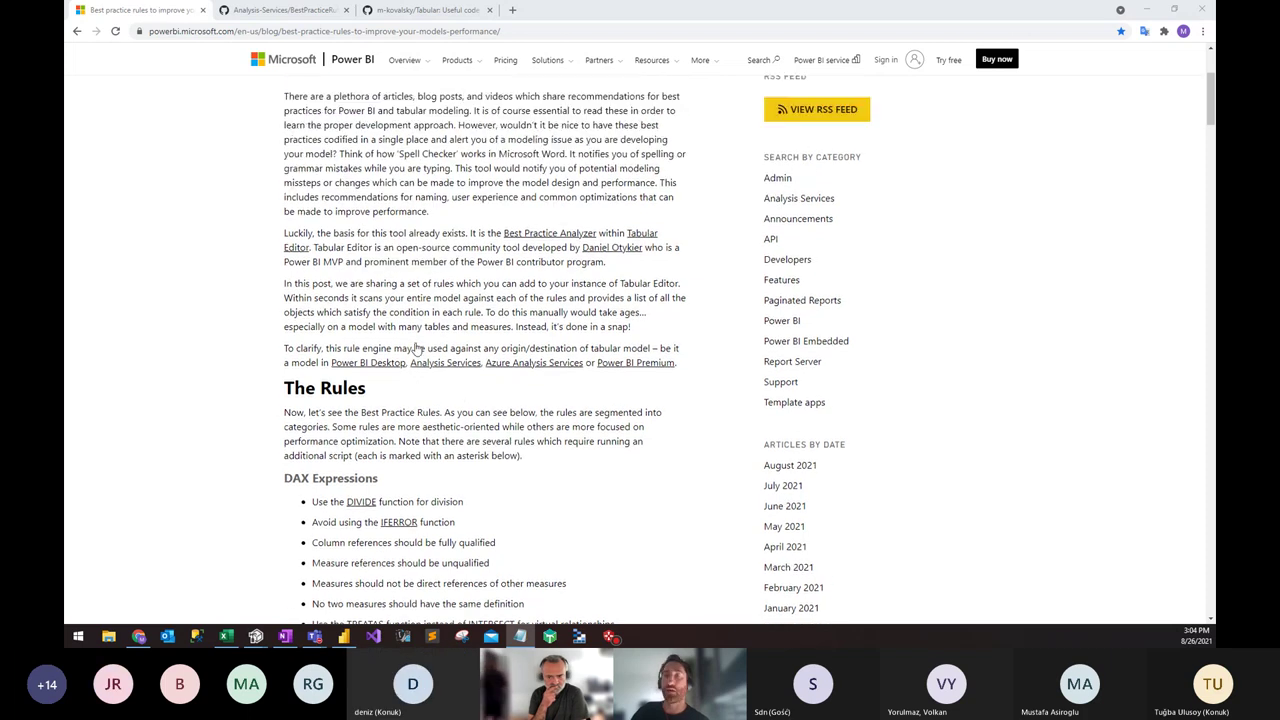
scroll(405, 358, "up", 3)
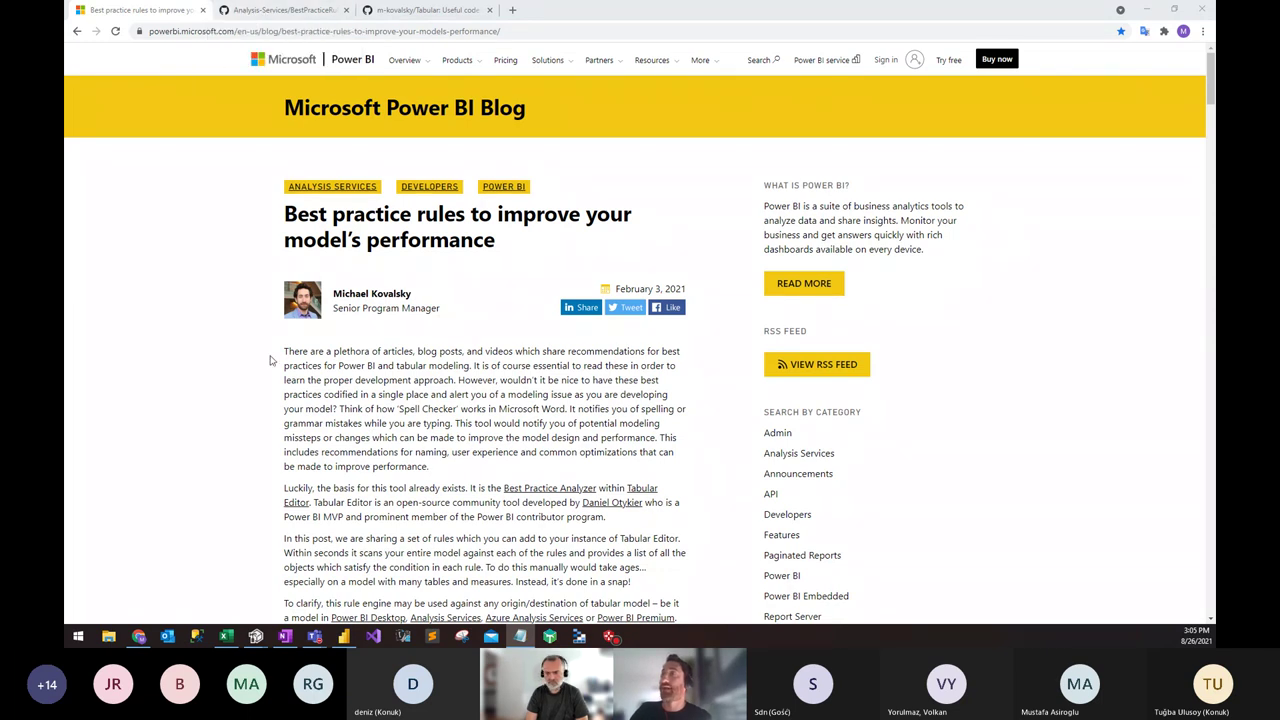
scroll(270, 366, "down", 2)
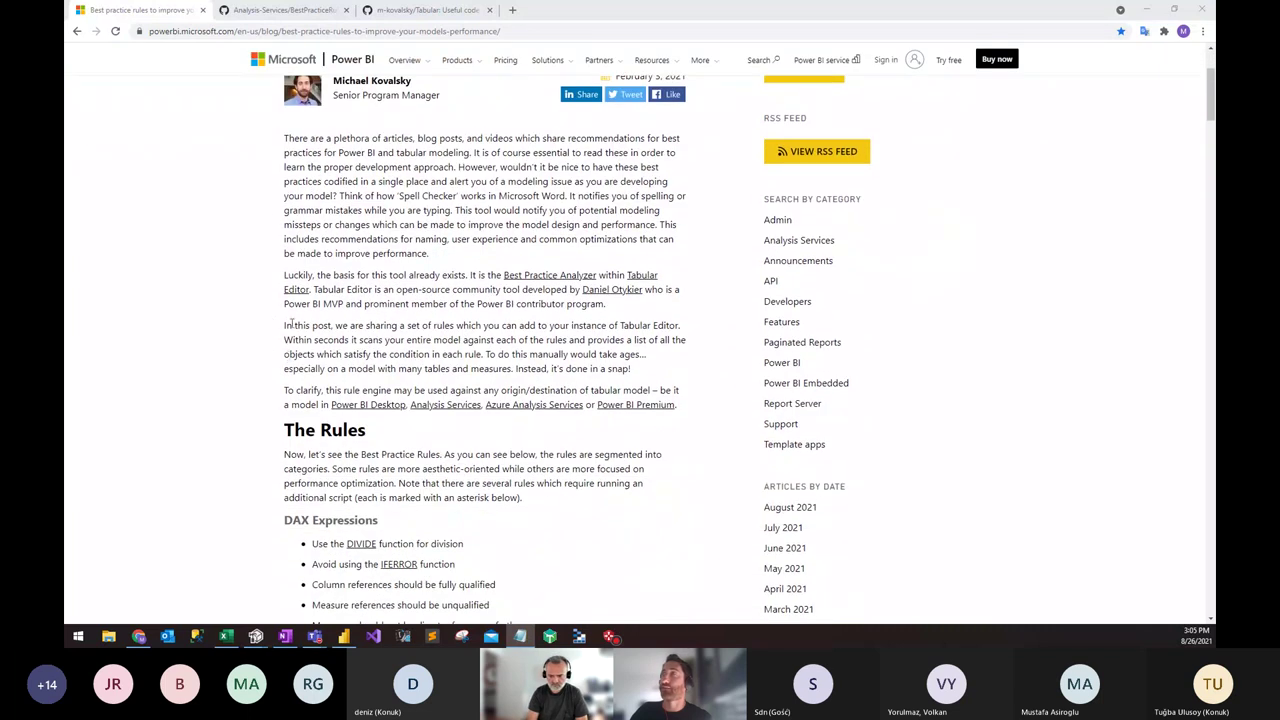
scroll(297, 318, "up", 3)
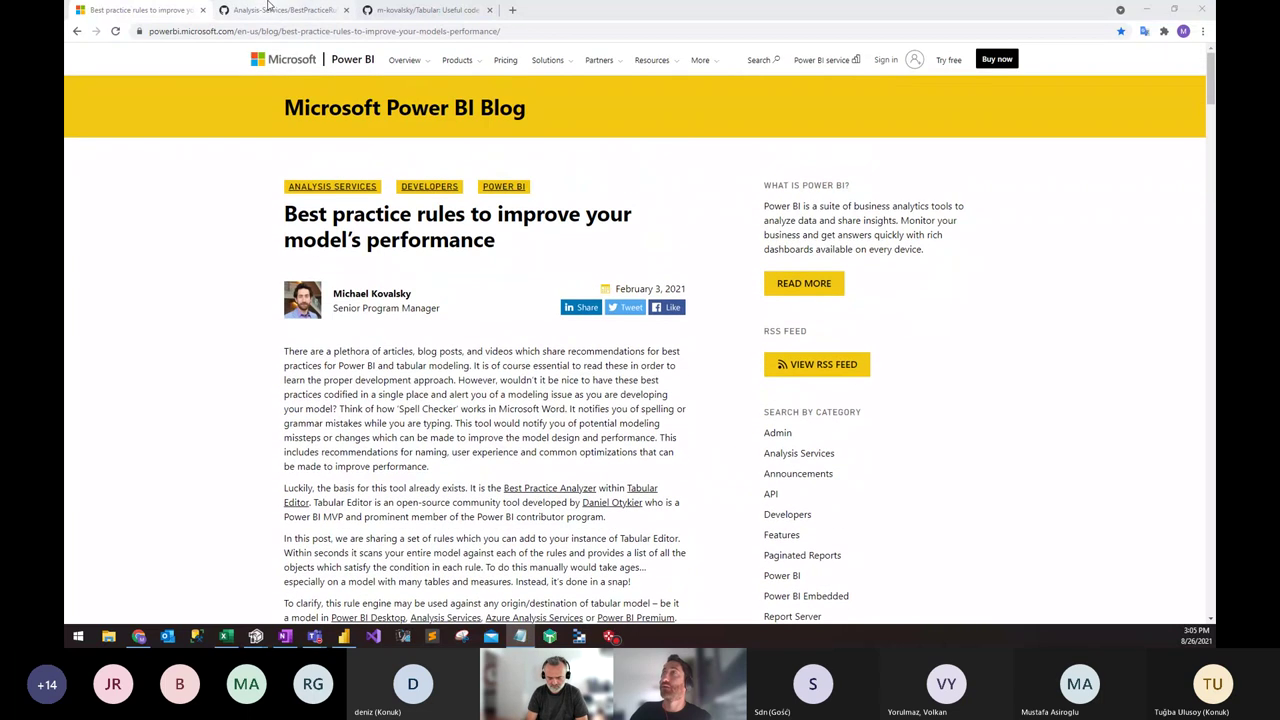
Step: Switch to the GitHub BestPracticeRules page and read the README's automated and manual setup instructions
left_click(275, 10)
scroll(269, 233, "up", 2)
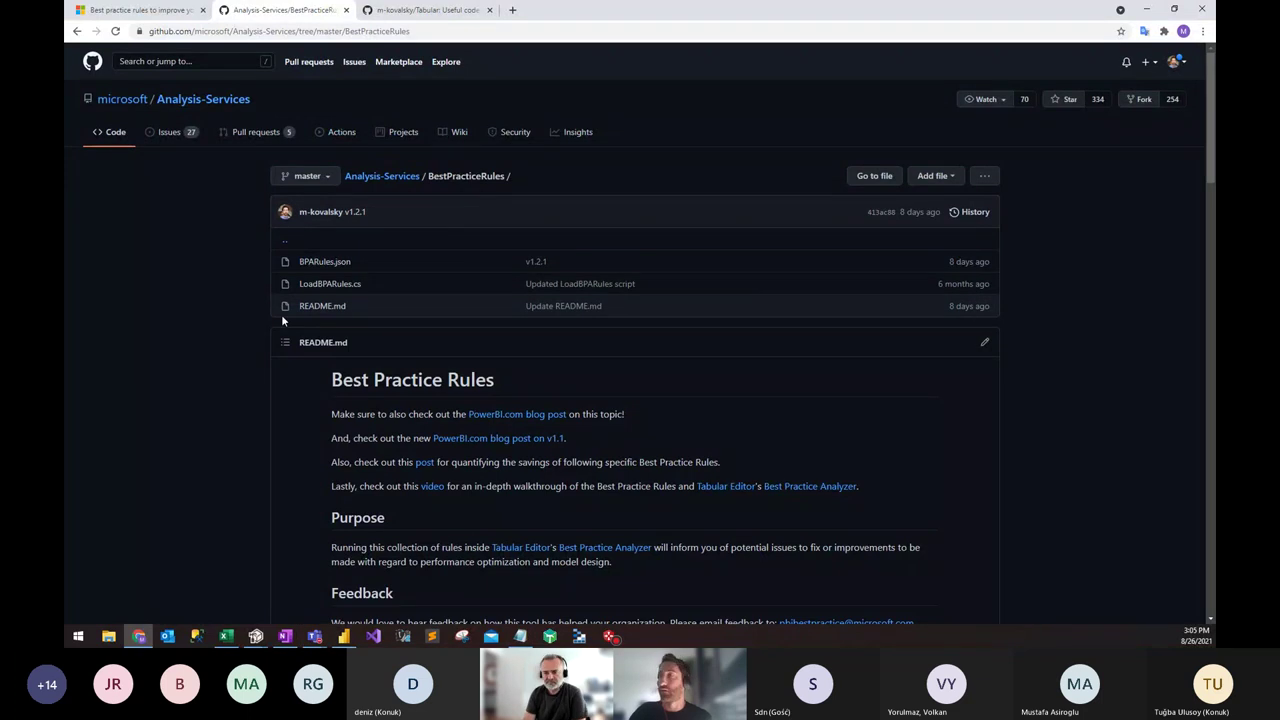
scroll(253, 335, "down", 3)
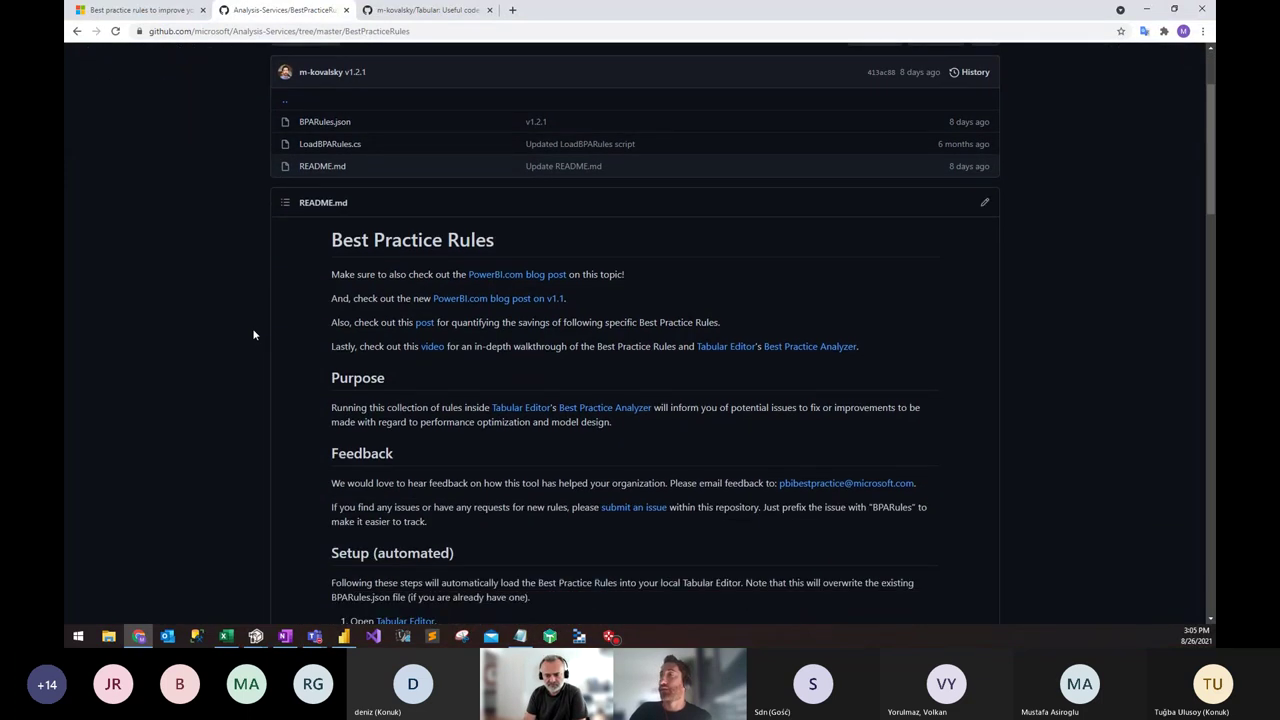
scroll(253, 335, "down", 3)
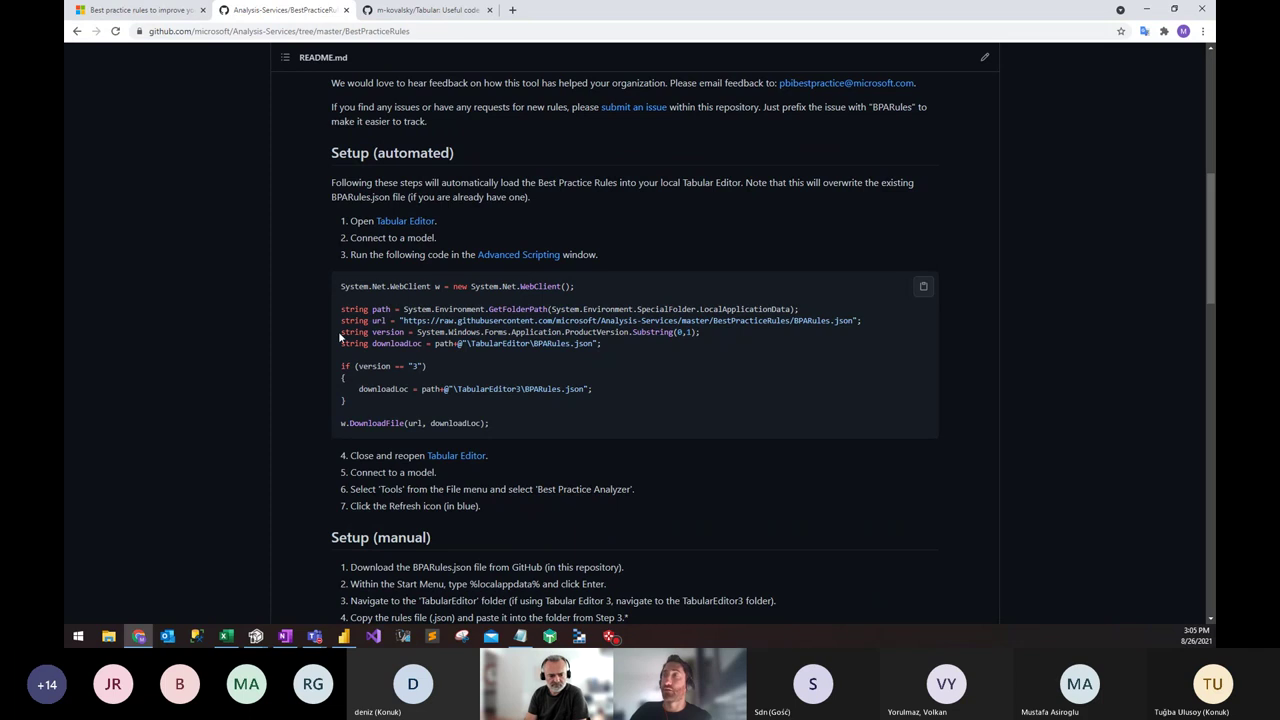
scroll(305, 337, "down", 1)
scroll(305, 337, "down", 1)
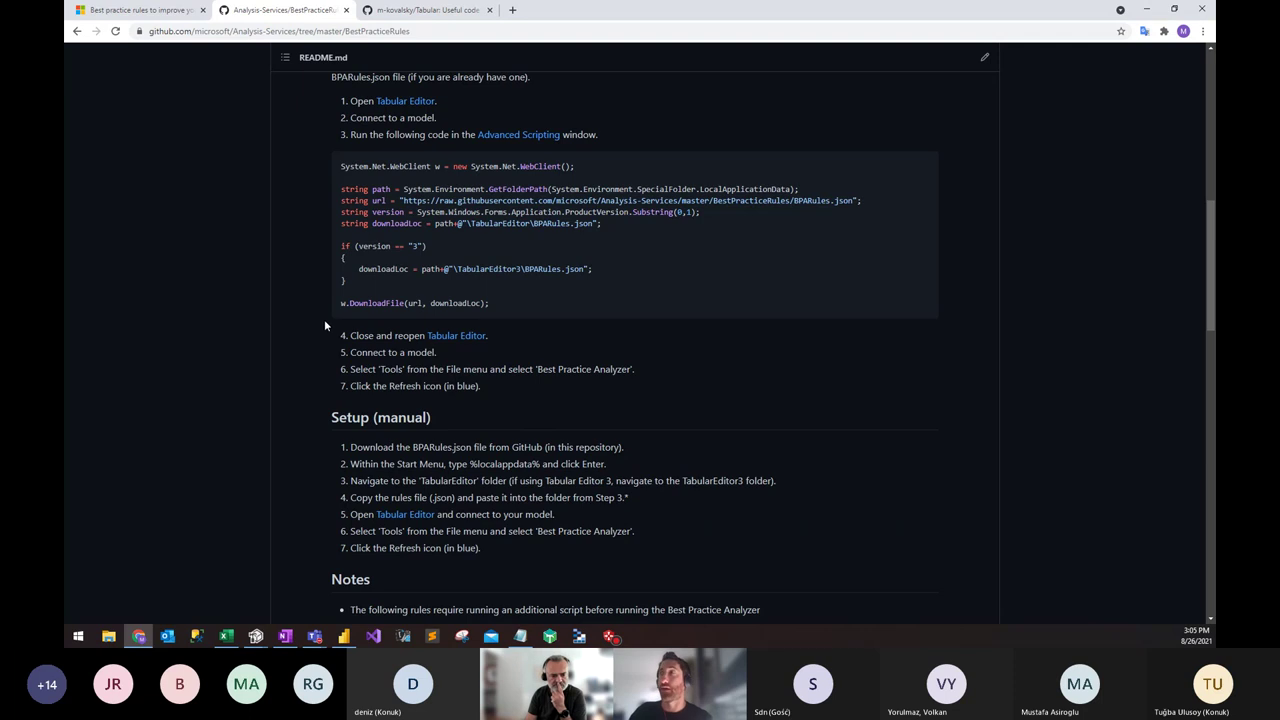
scroll(315, 327, "up", 1)
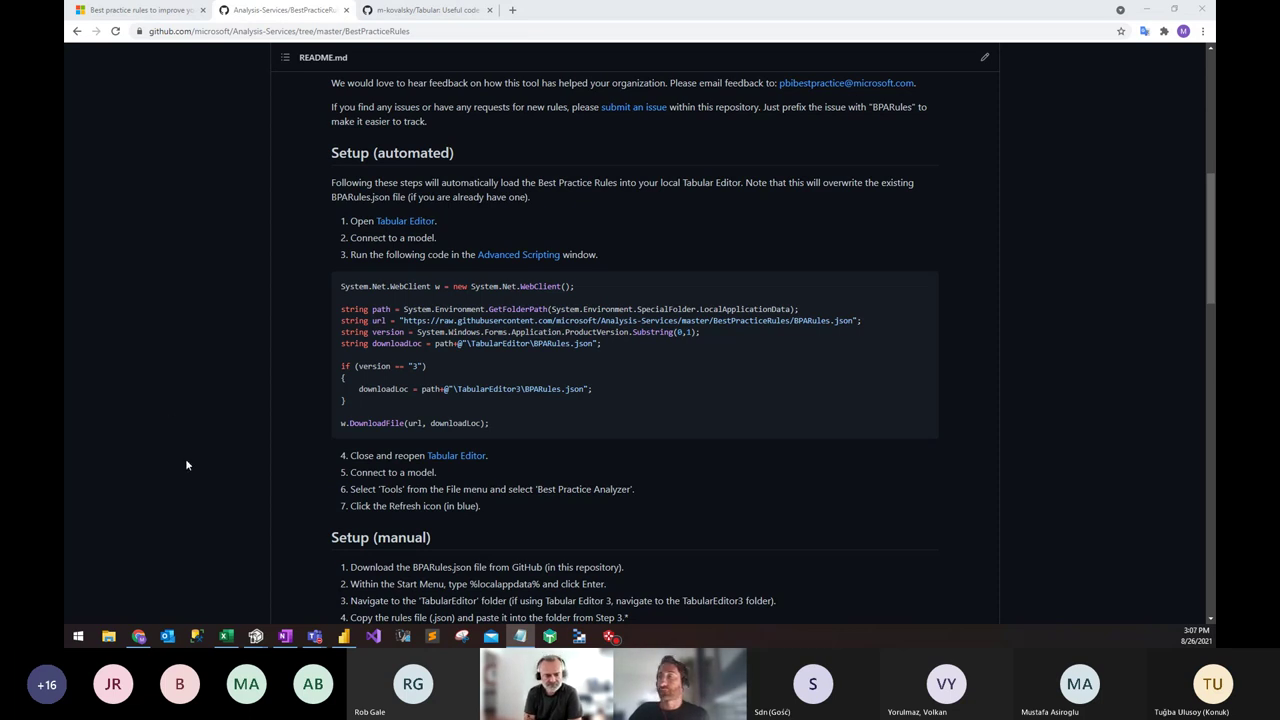
Step: Switch to Power BI Desktop, launch Tabular Editor on the Corona model and expand its Tables folder
mouse_move(347, 640)
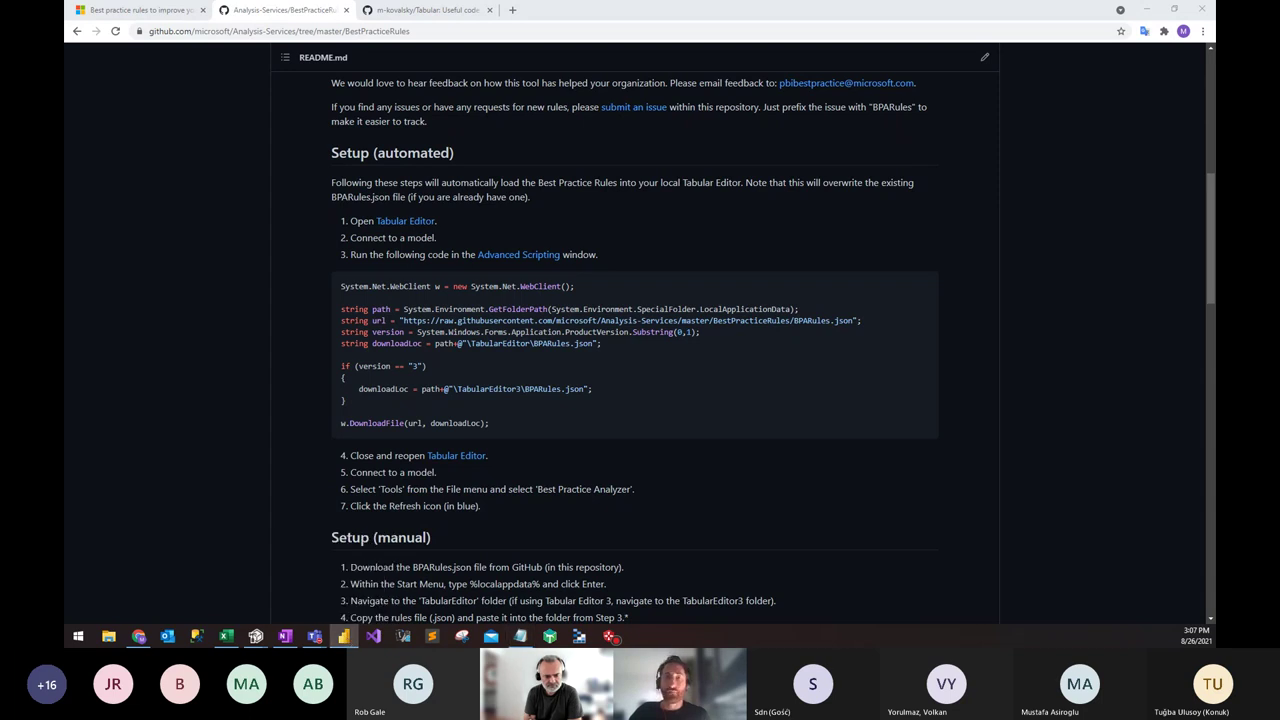
left_click(344, 636)
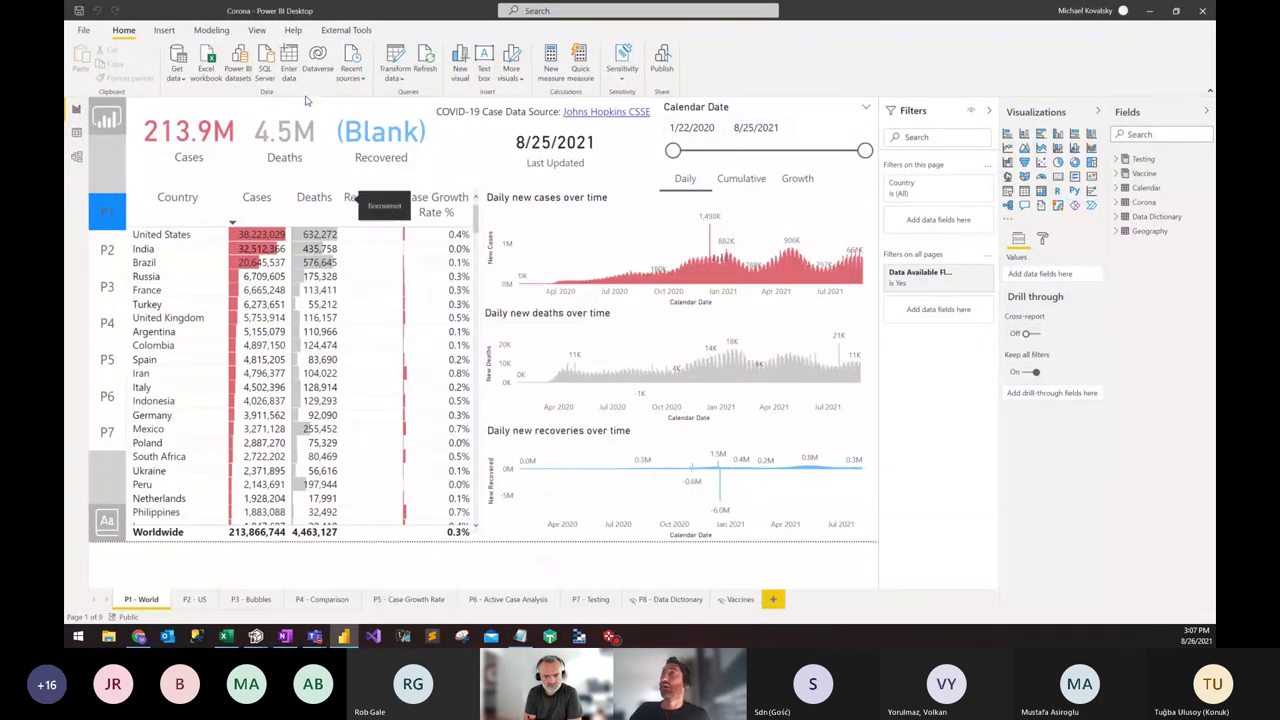
left_click(346, 30)
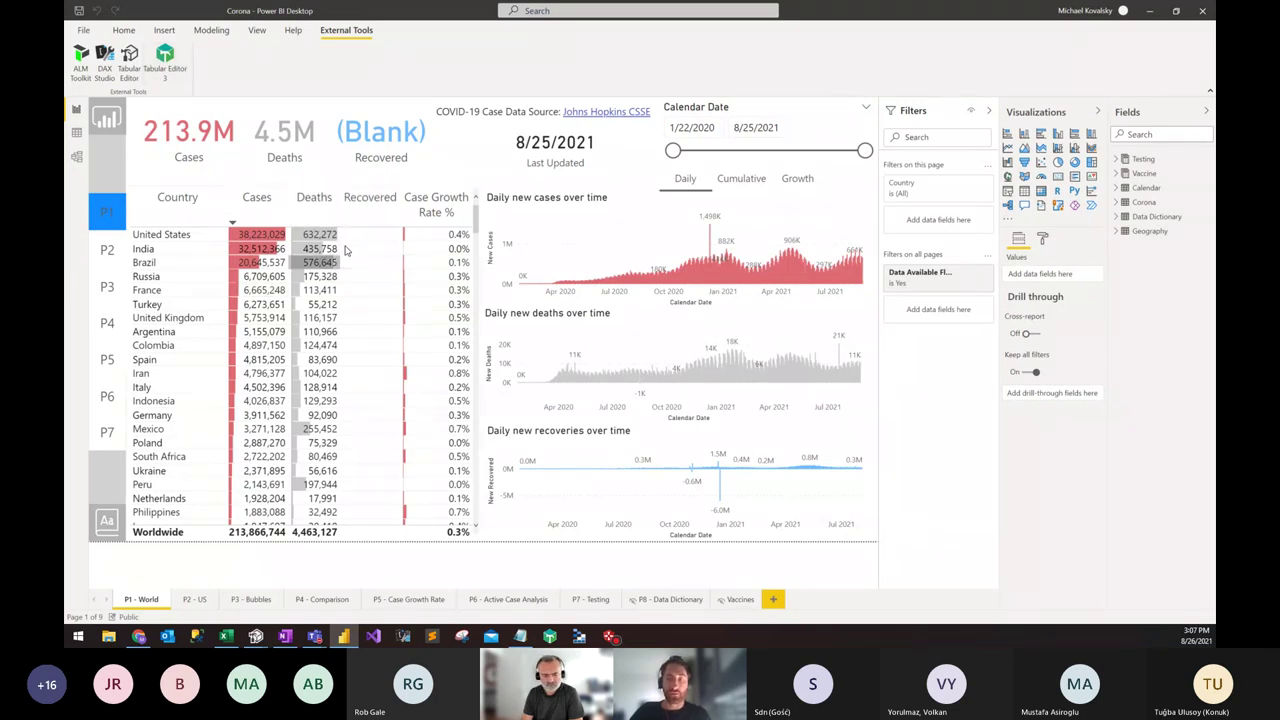
mouse_move(353, 246)
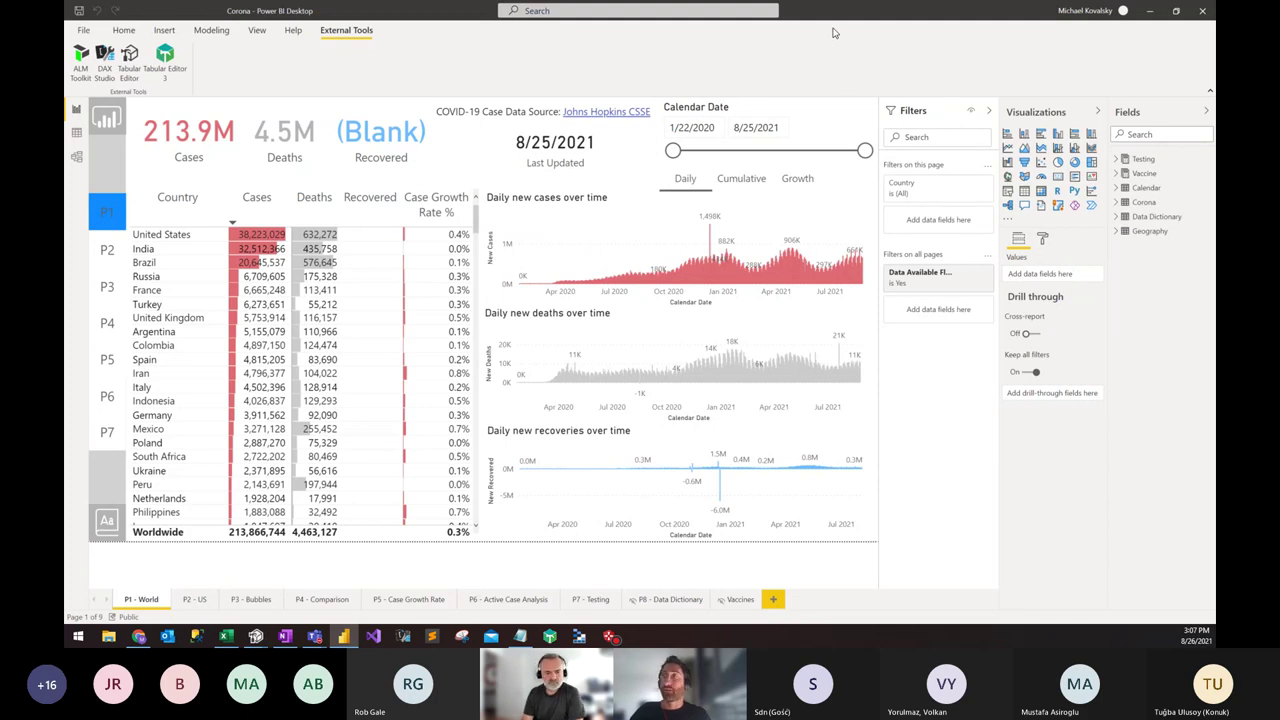
left_click(128, 68)
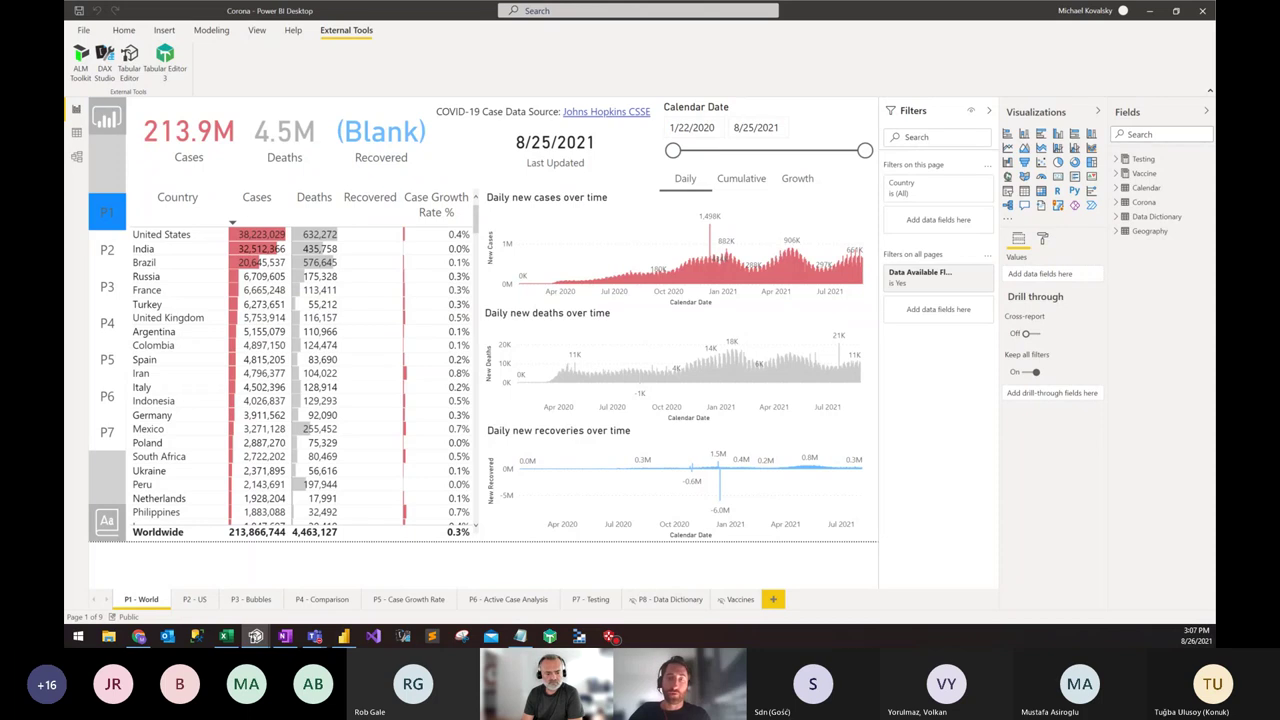
left_click_drag(267, 137, 319, 2)
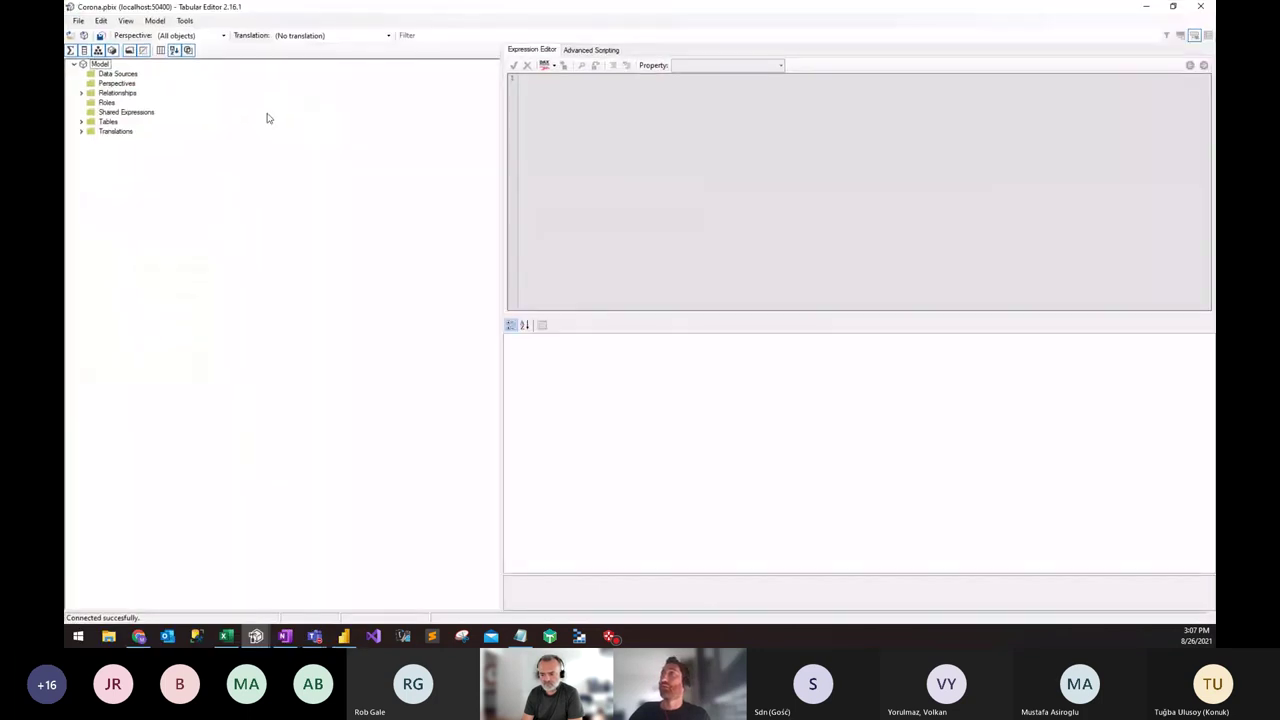
left_click(81, 122)
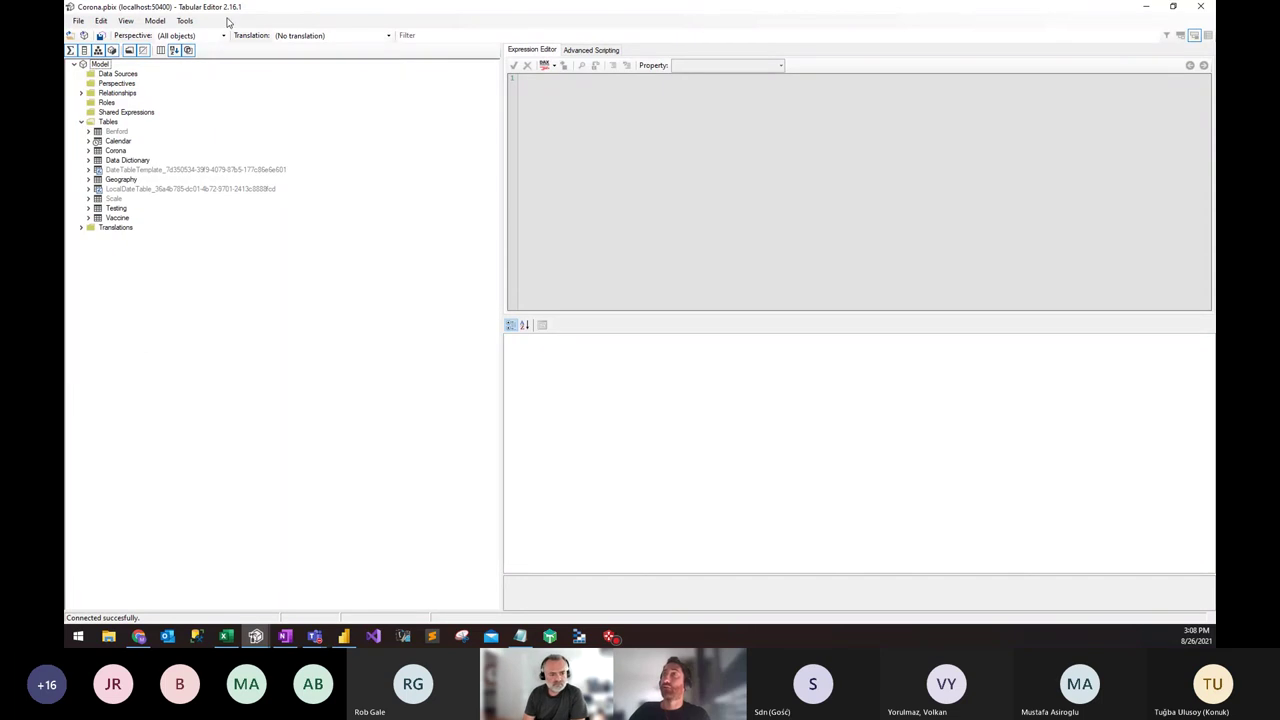
Step: Close the Corona model's Tabular Editor window and minimize Power BI Desktop
left_click_drag(370, 7, 434, 135)
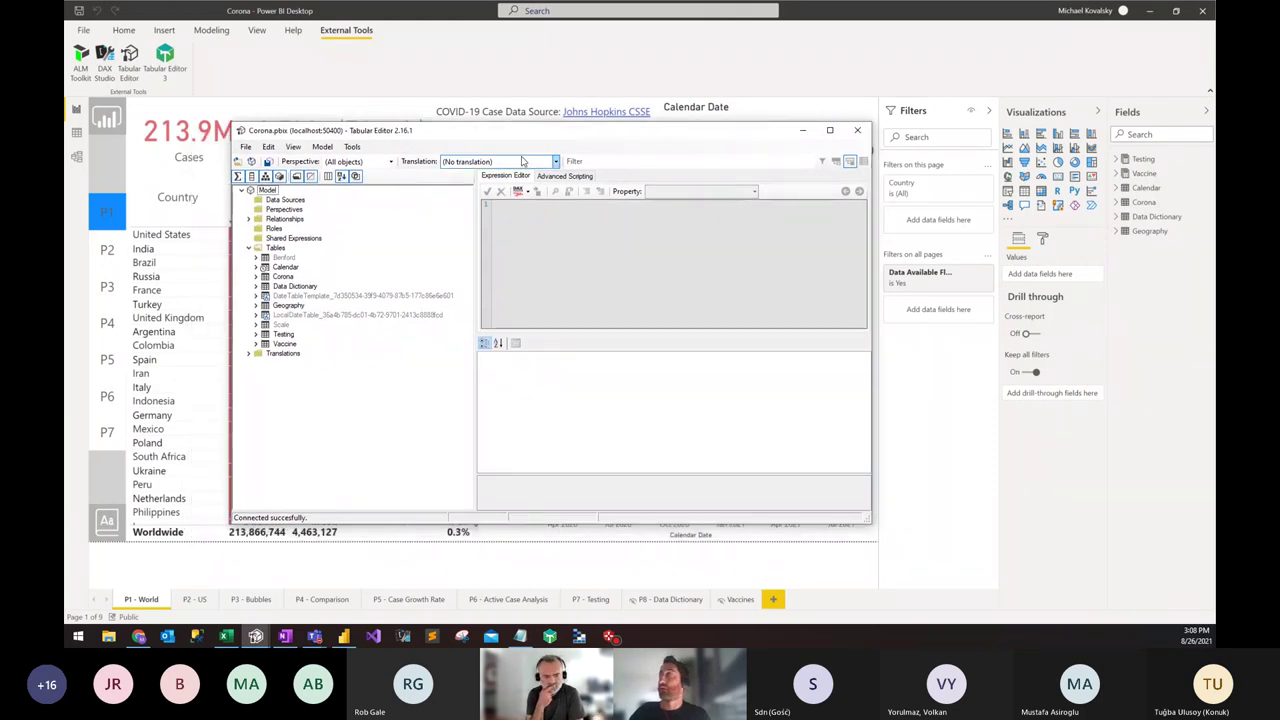
left_click(855, 132)
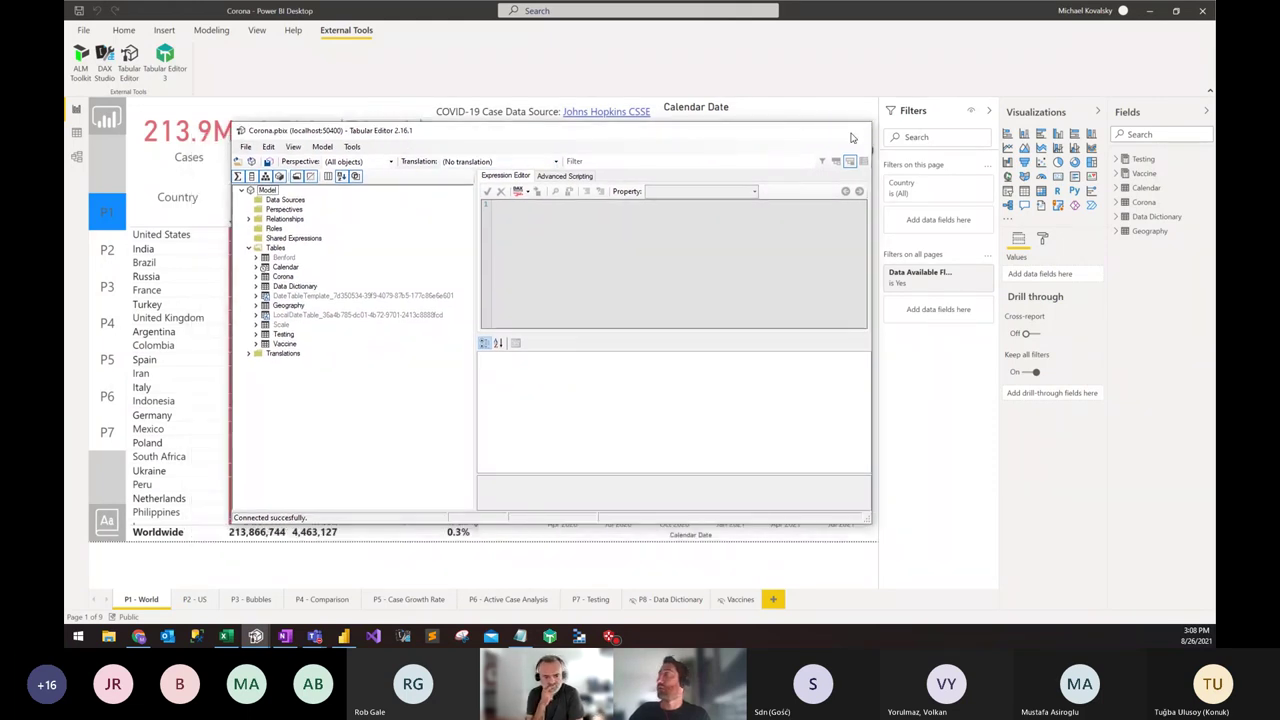
left_click(1149, 10)
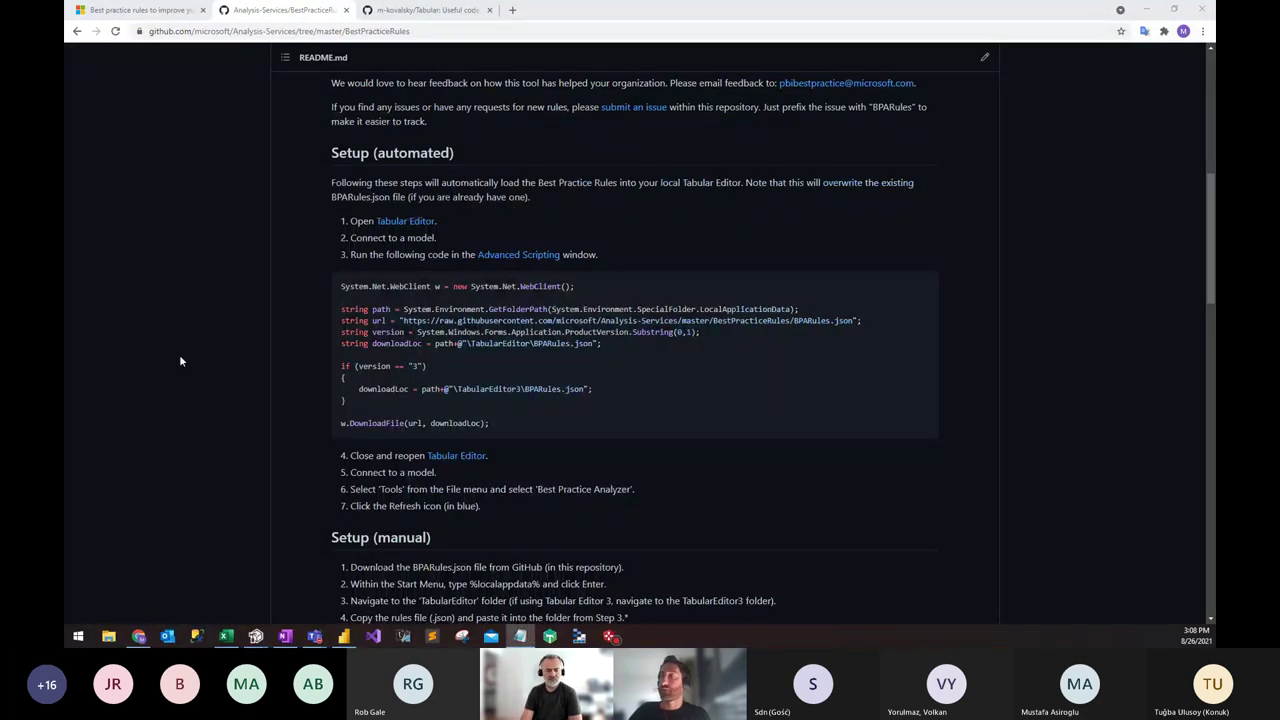
Step: Bring up ContosoBPA.bim in Tabular Editor, and copy the full automated-setup script from the GitHub README in the browser
mouse_move(259, 642)
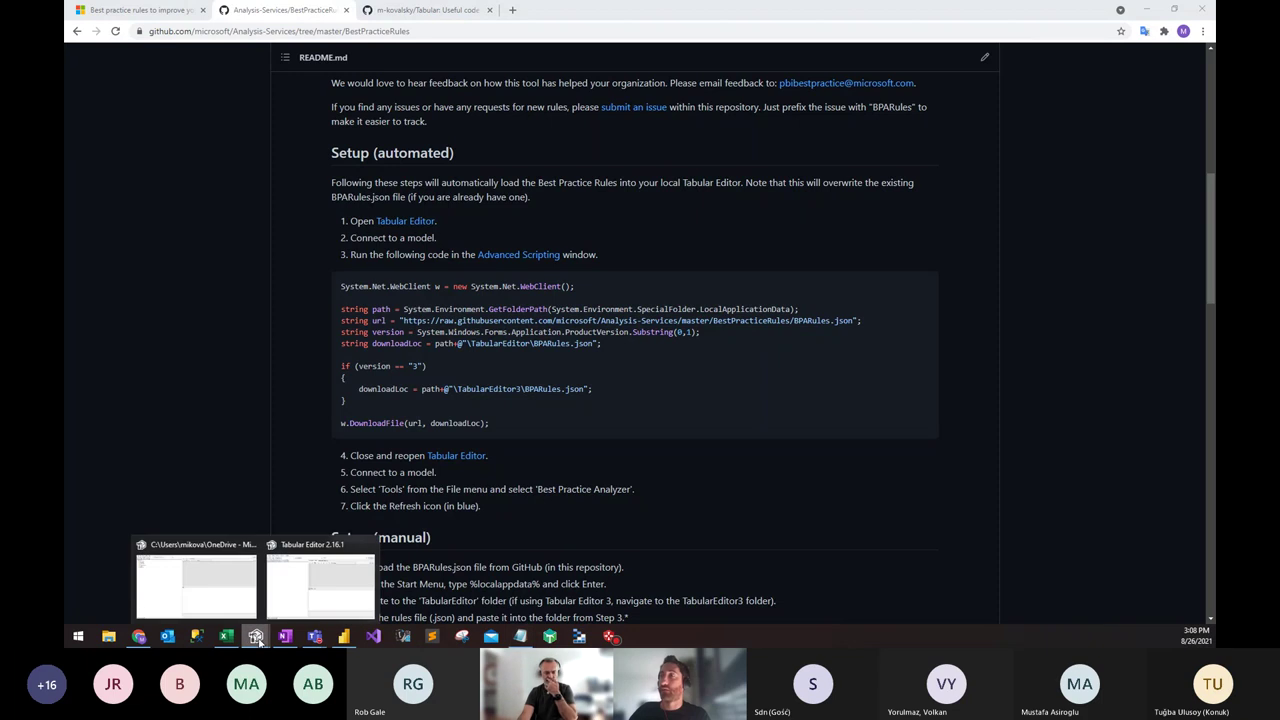
left_click(200, 585)
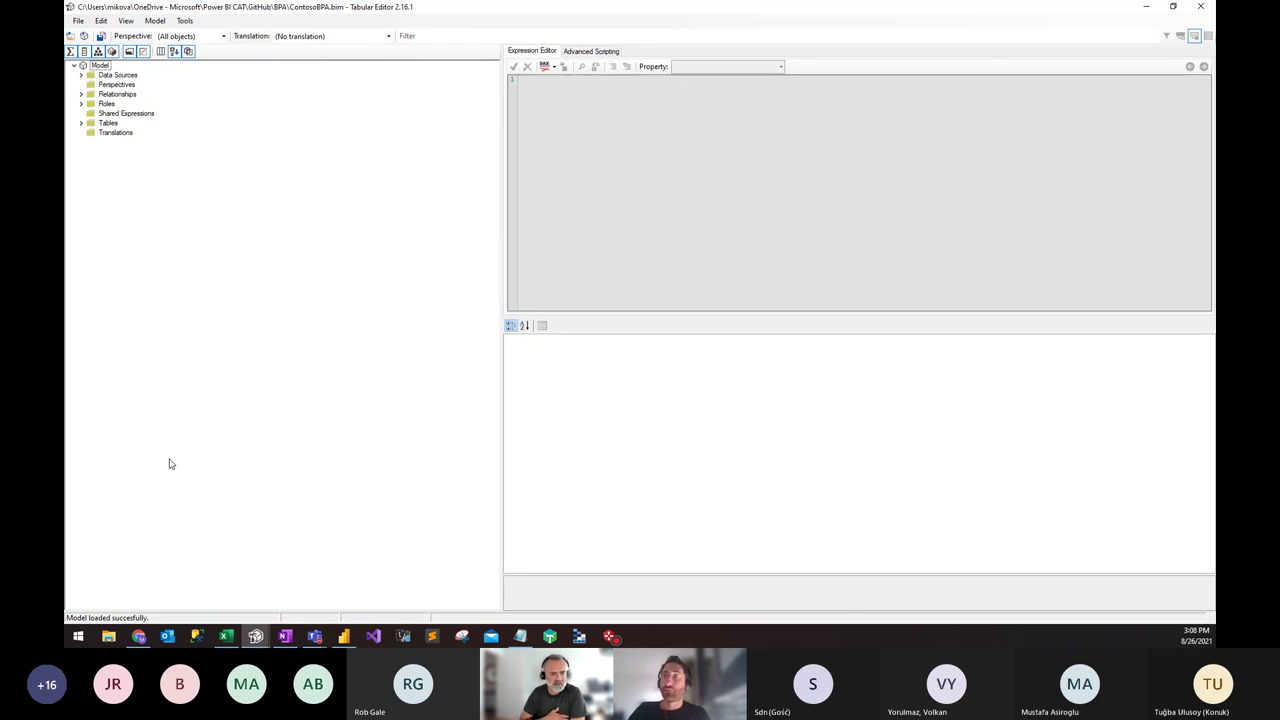
left_click(141, 637)
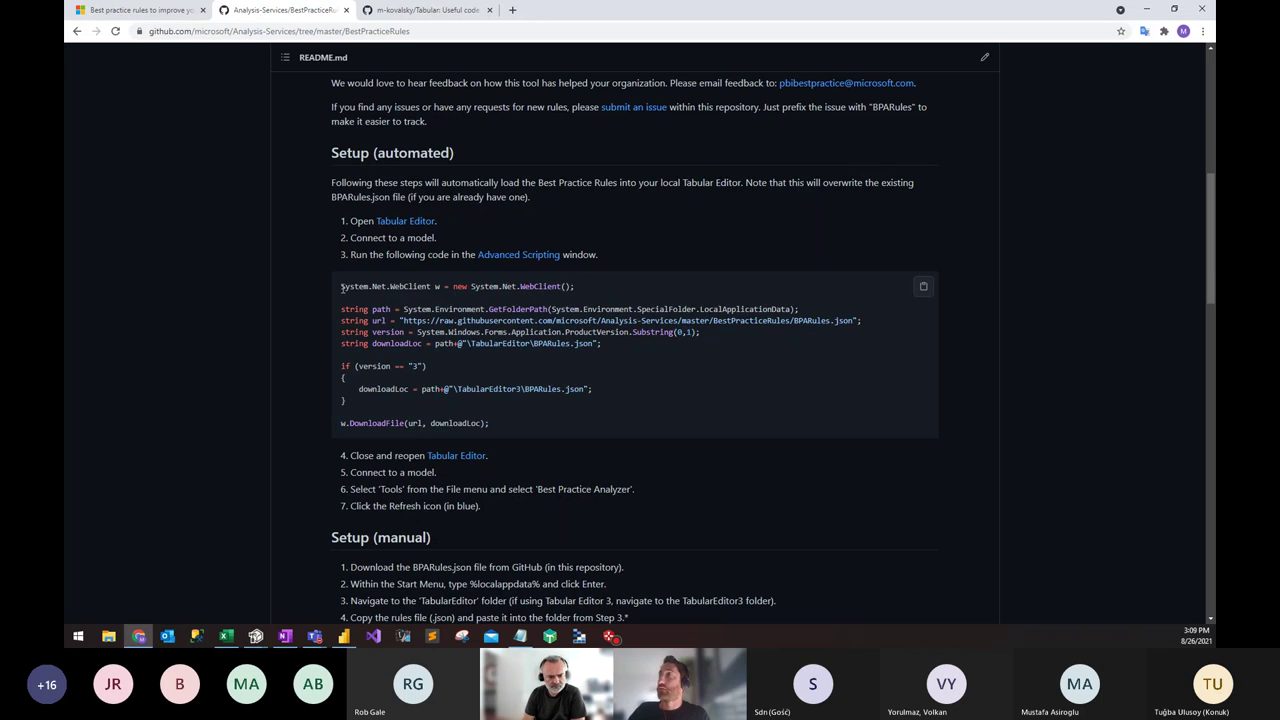
left_click_drag(341, 287, 493, 425)
key("ctrl+c")
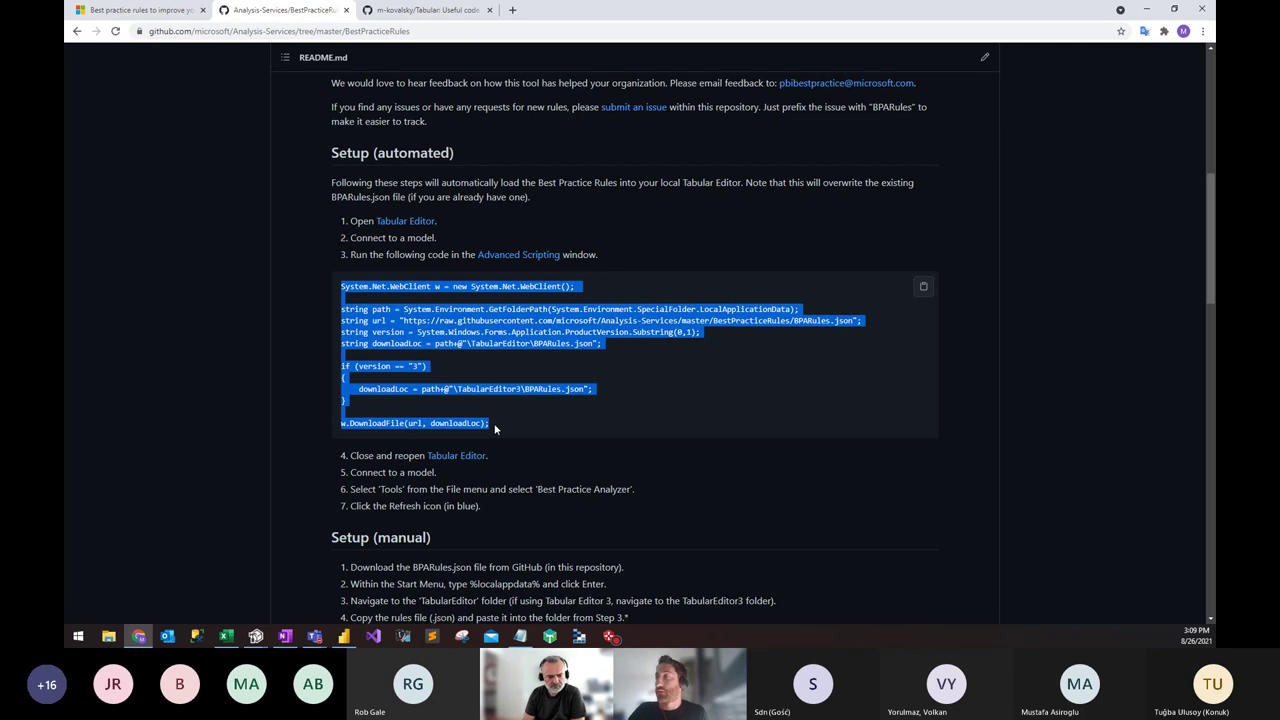
left_click(237, 563)
Step: Switch to Tabular Editor with ContosoBPA.bim and paste the BPARules.json download script into the Advanced Scripting editor
left_click(256, 636)
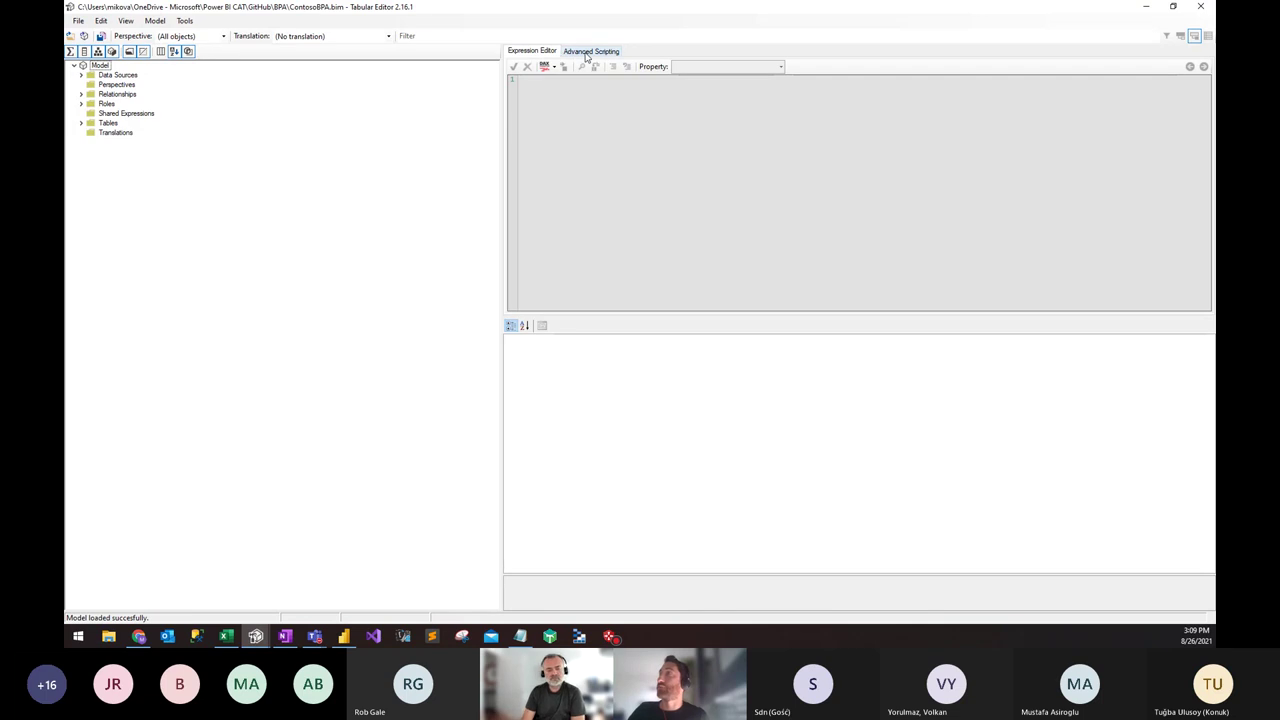
left_click(586, 55)
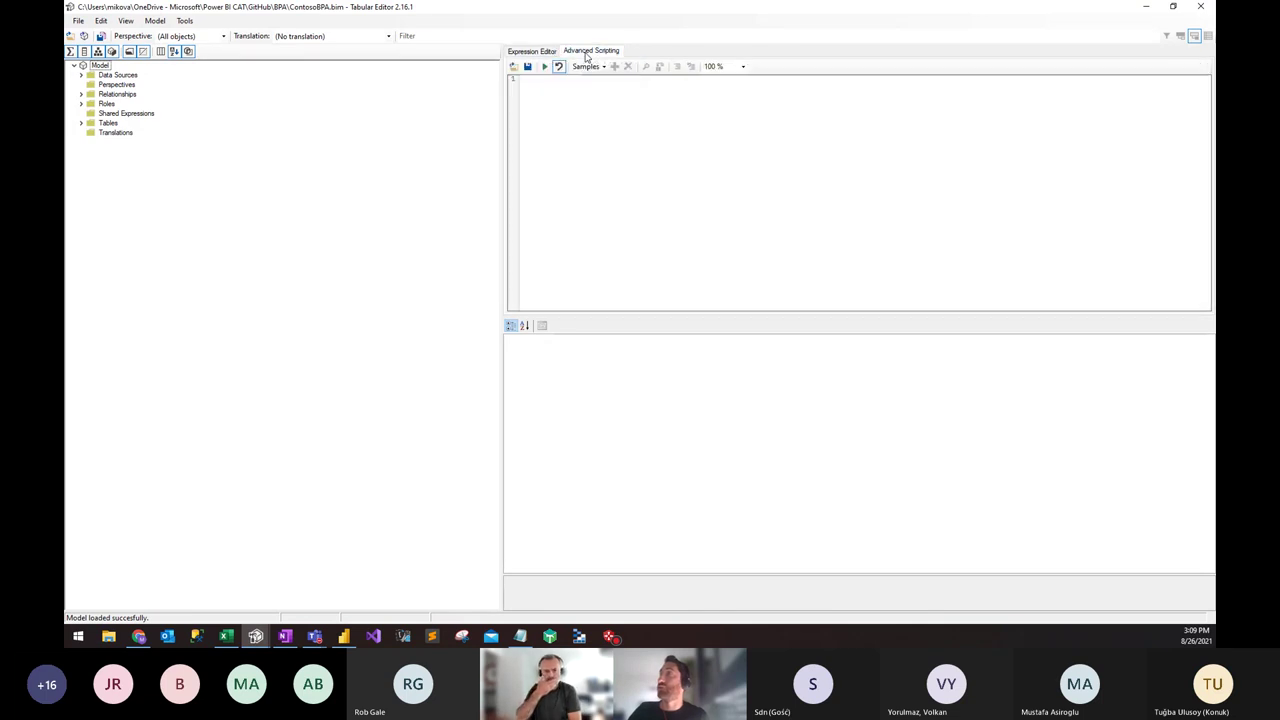
left_click(573, 87)
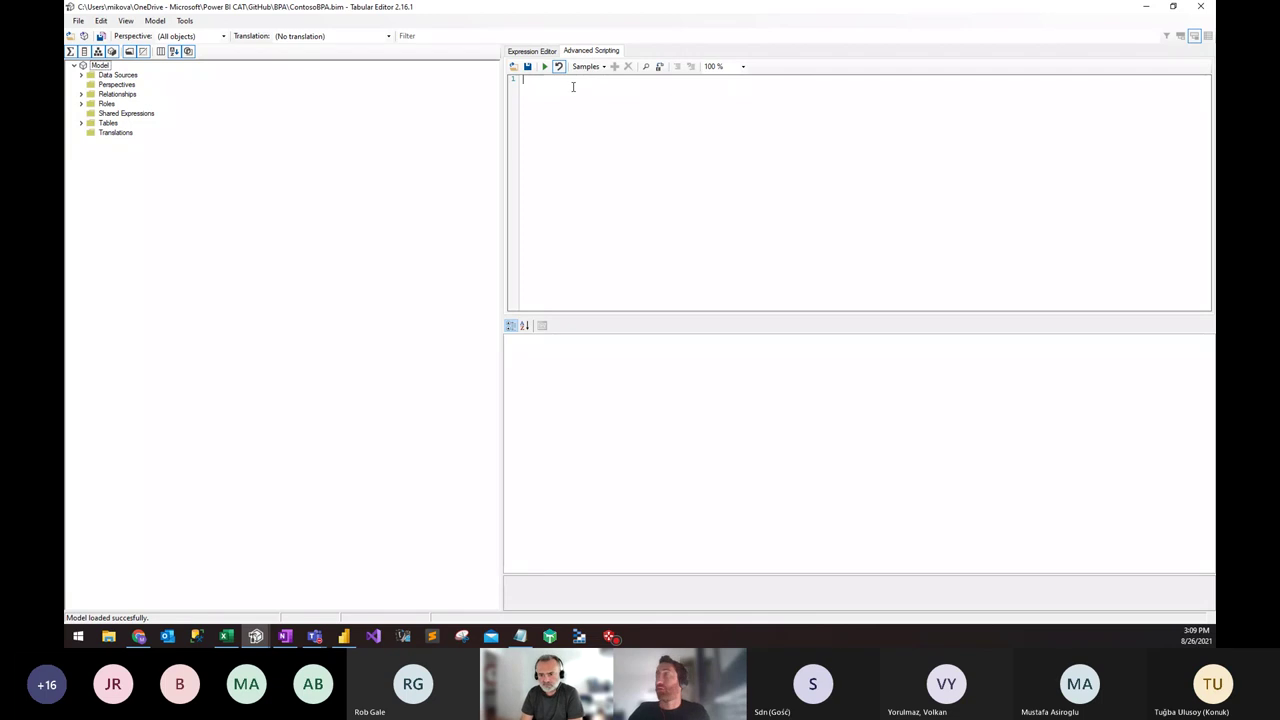
key("ctrl+v")
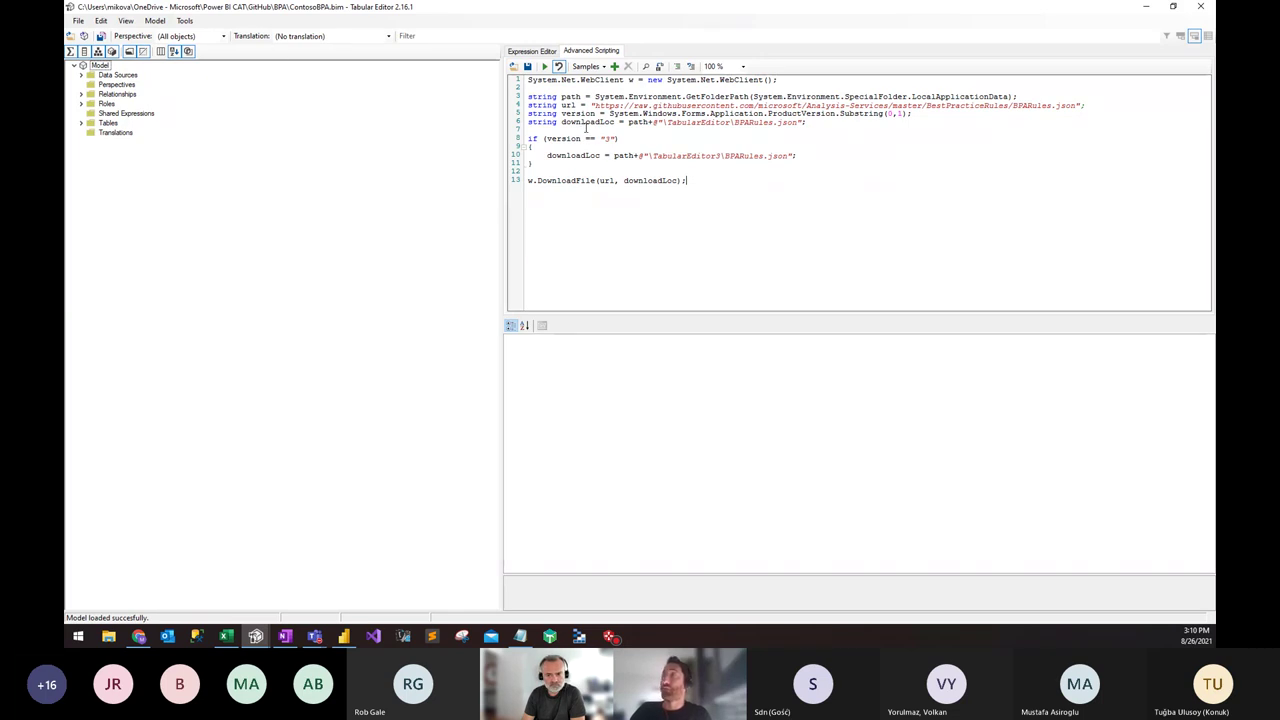
left_click_drag(686, 180, 595, 104)
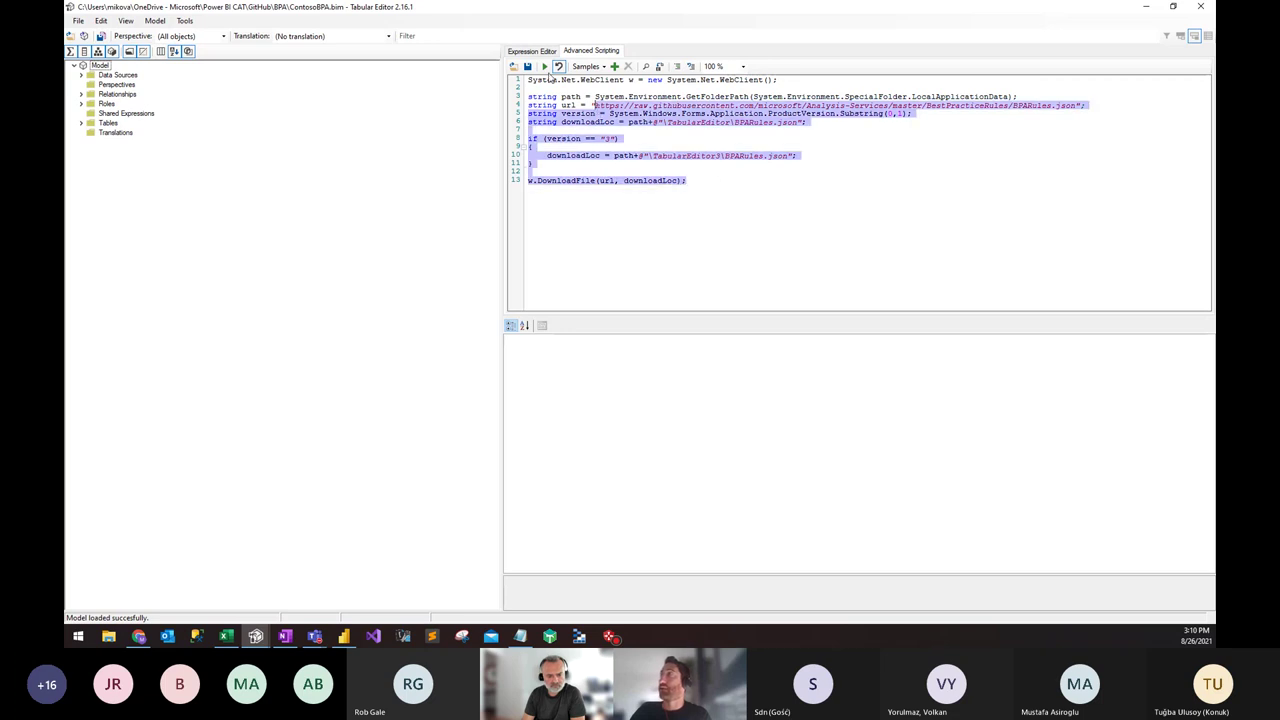
left_click(586, 122)
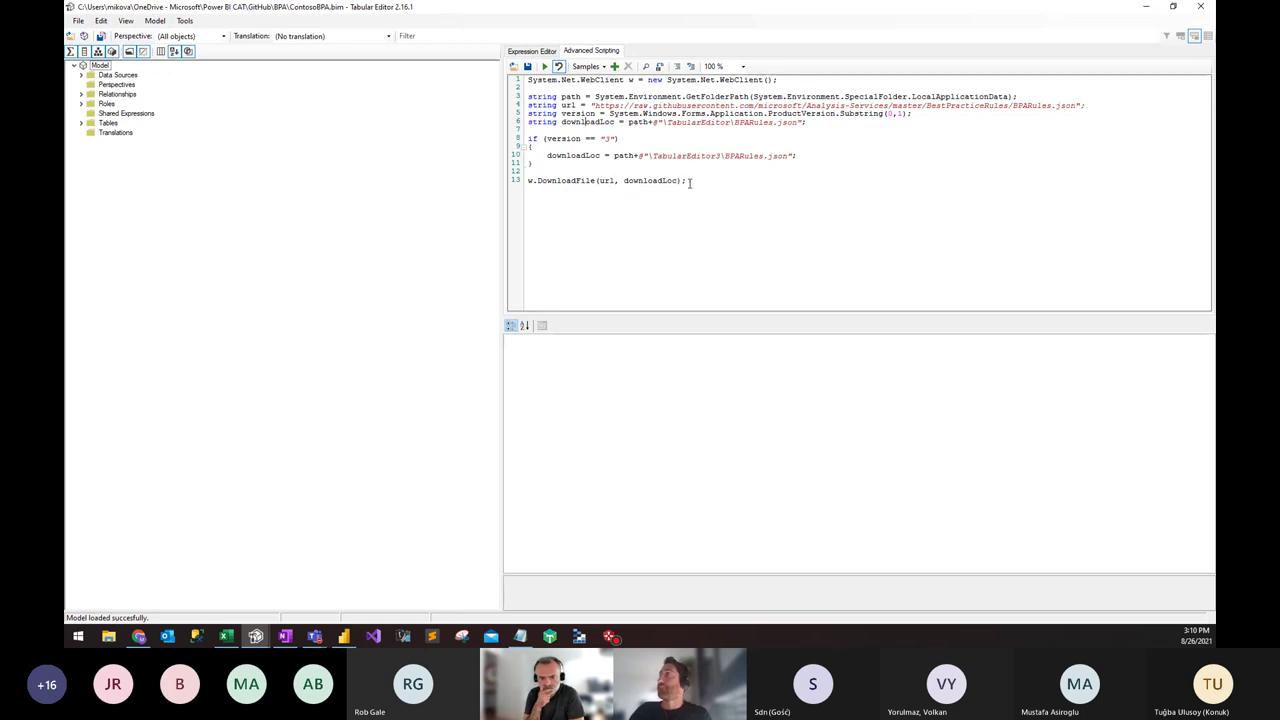
left_click_drag(686, 180, 528, 80)
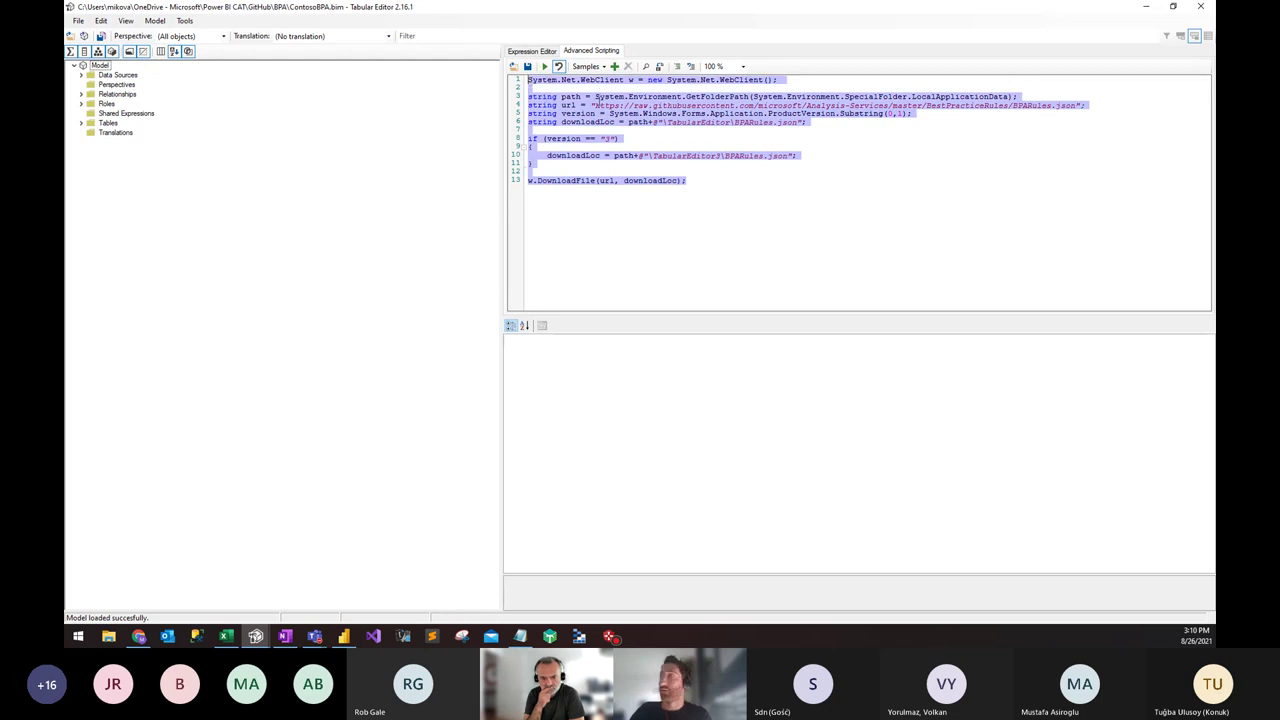
left_click(592, 105)
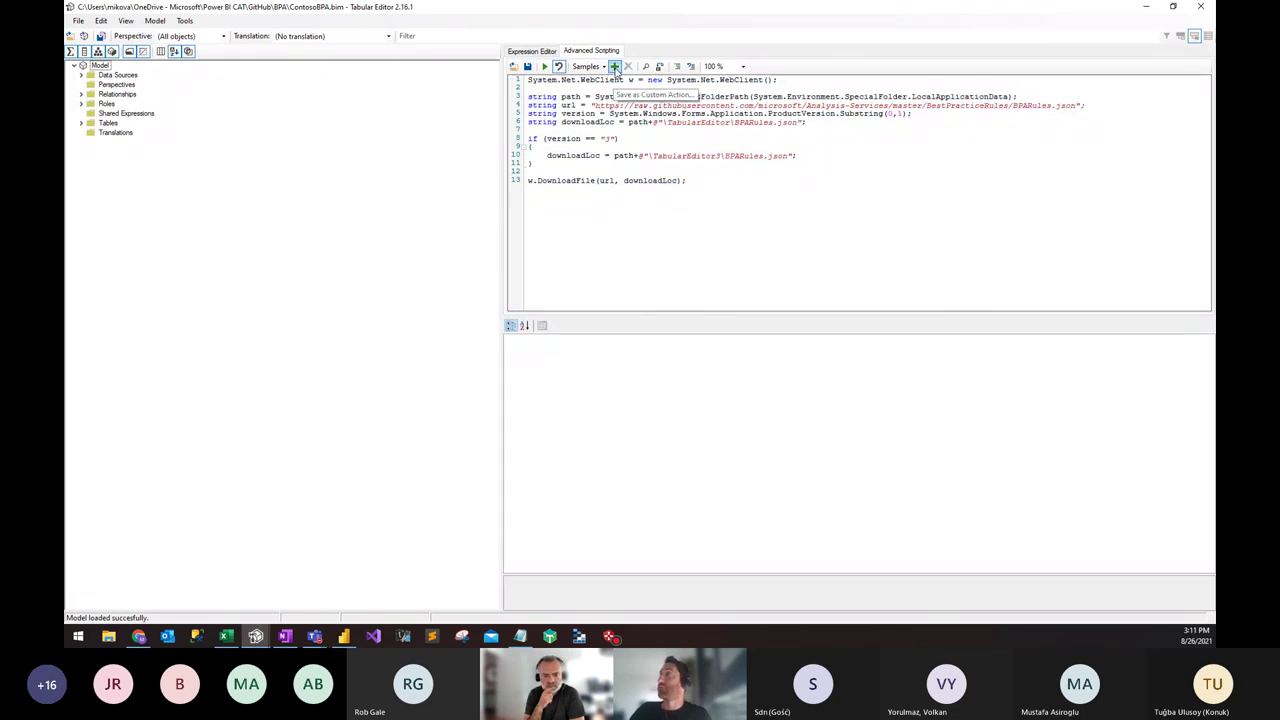
Step: Save the script as a custom action named LoadBPARules, available in the Model context
left_click(614, 66)
left_click_drag(266, 43, 650, 188)
type("Loa")
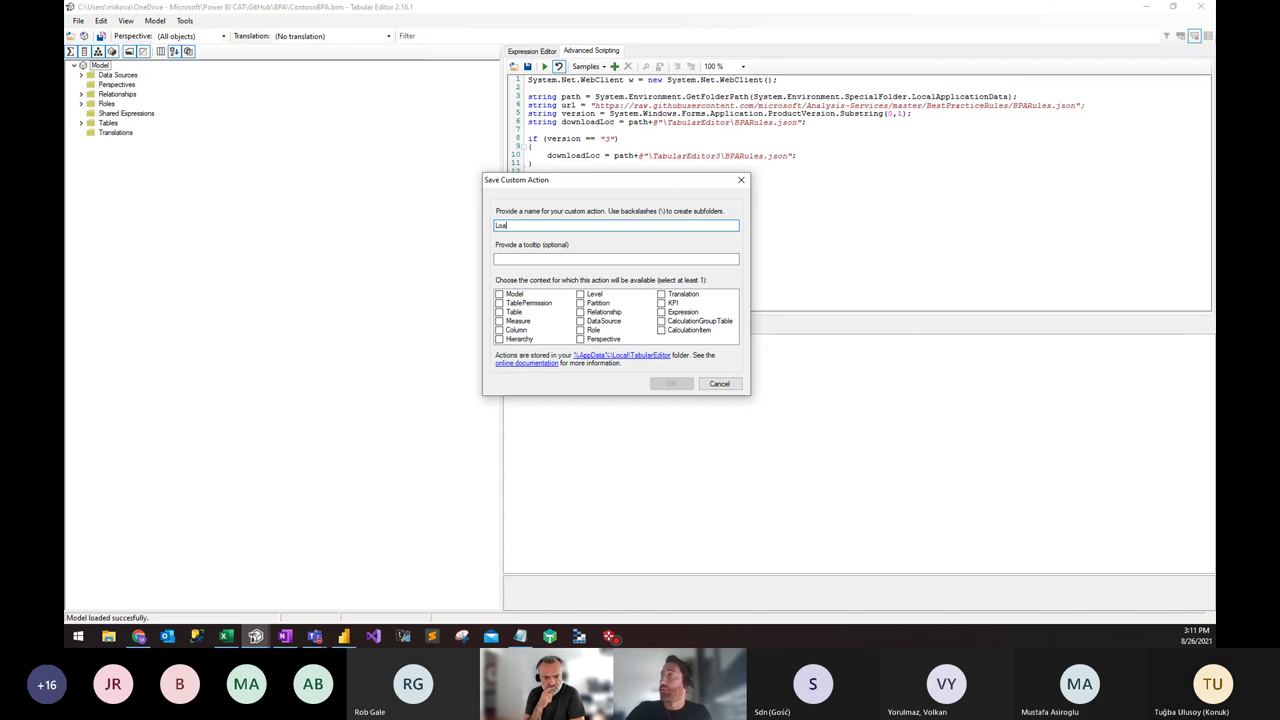
type("dBPARules")
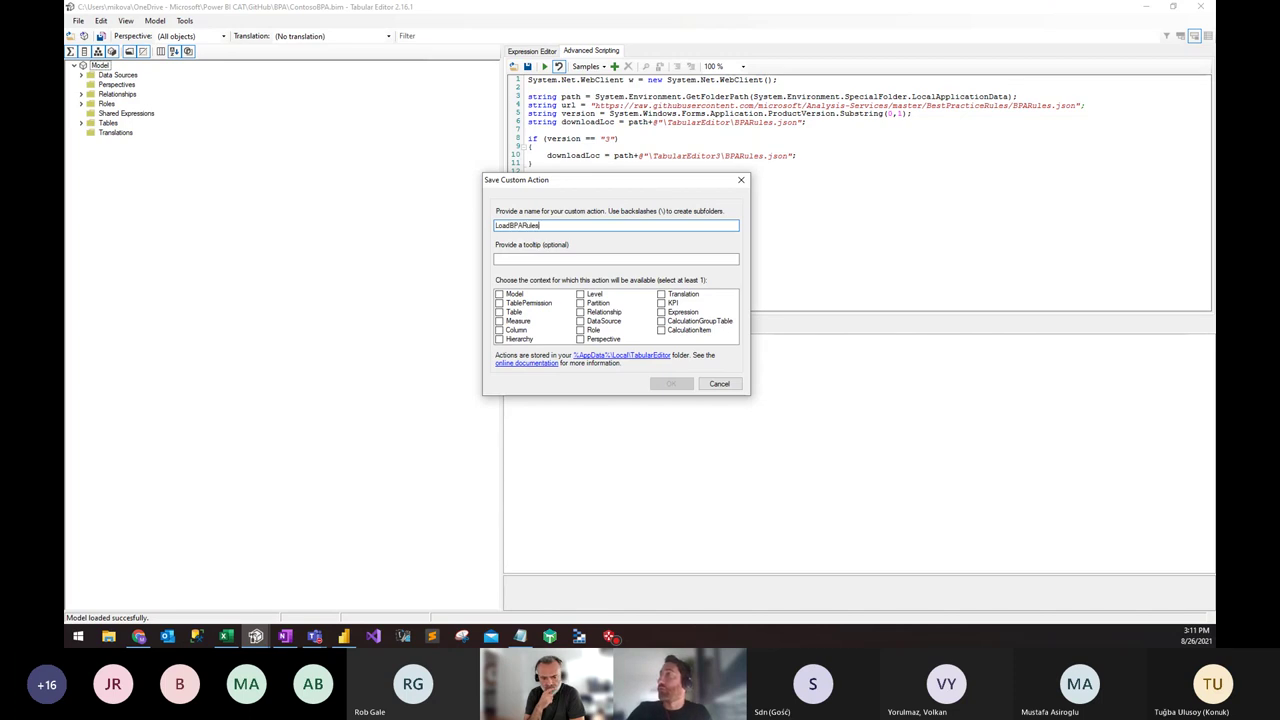
left_click(505, 296)
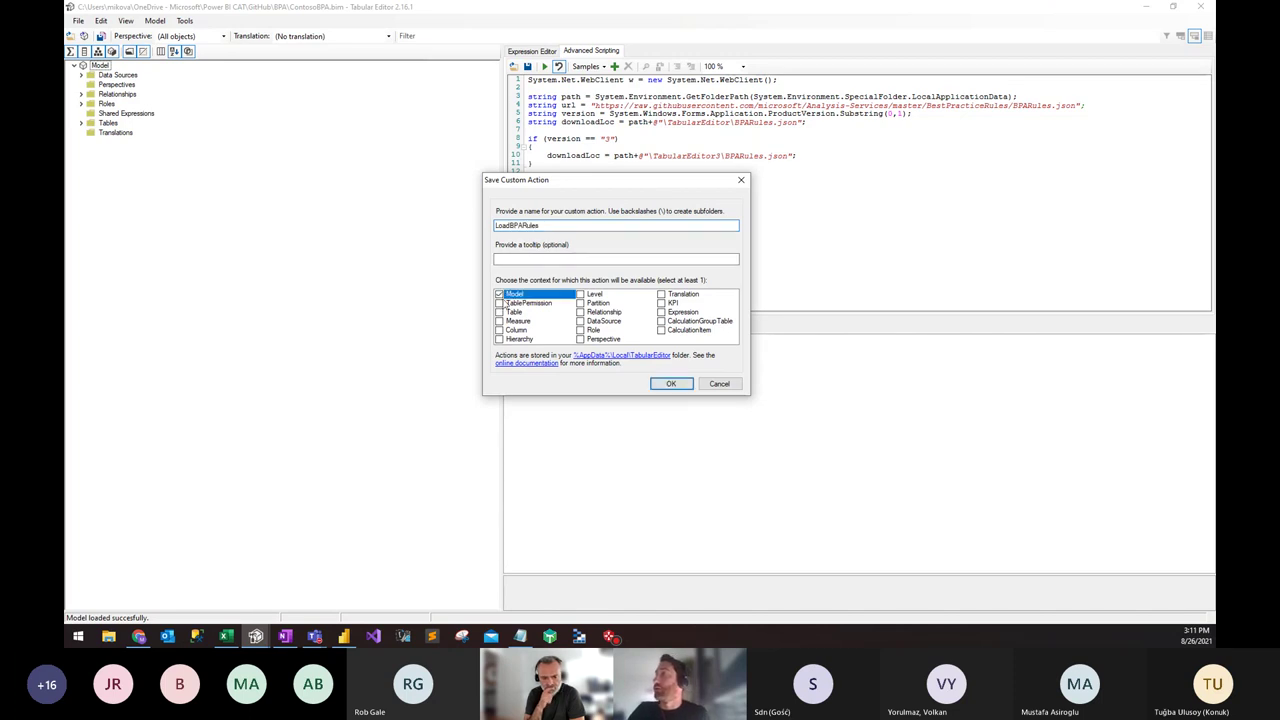
left_click(670, 385)
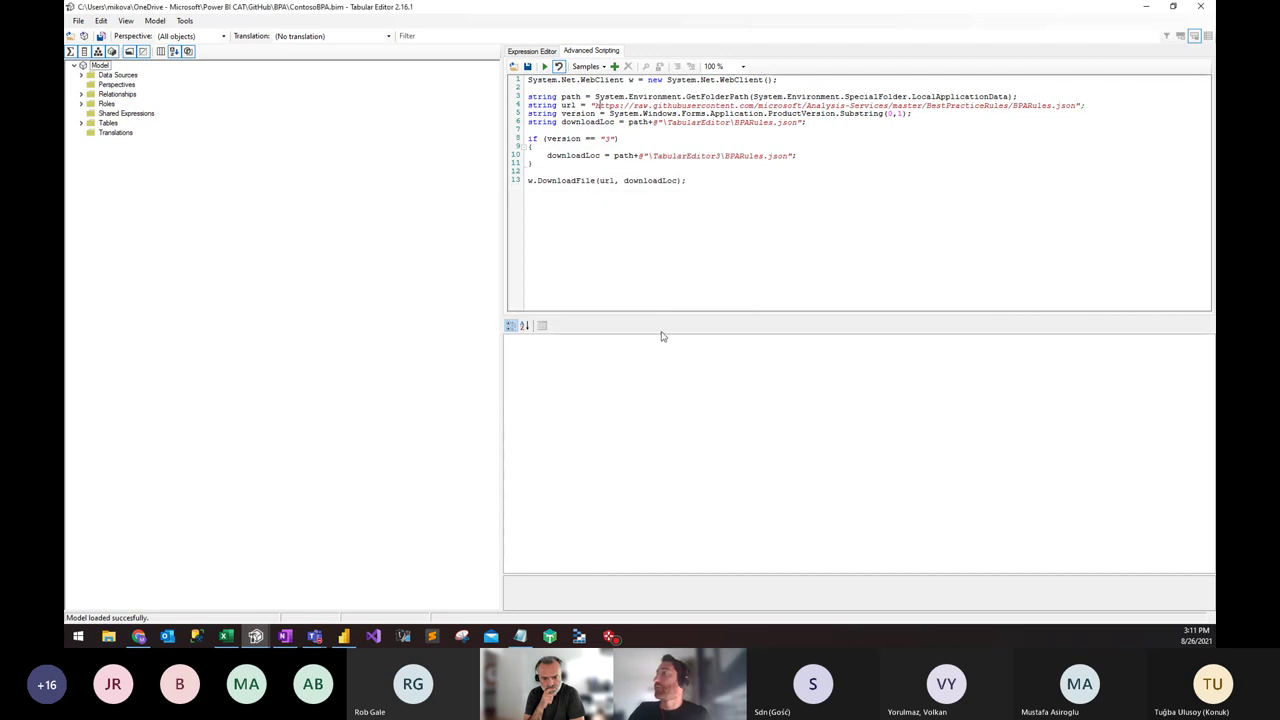
Step: Clear the Advanced Scripting editor and reload the script from the saved LoadBPARules custom action
key("ctrl+a")
key("Delete")
left_click(588, 66)
mouse_move(598, 87)
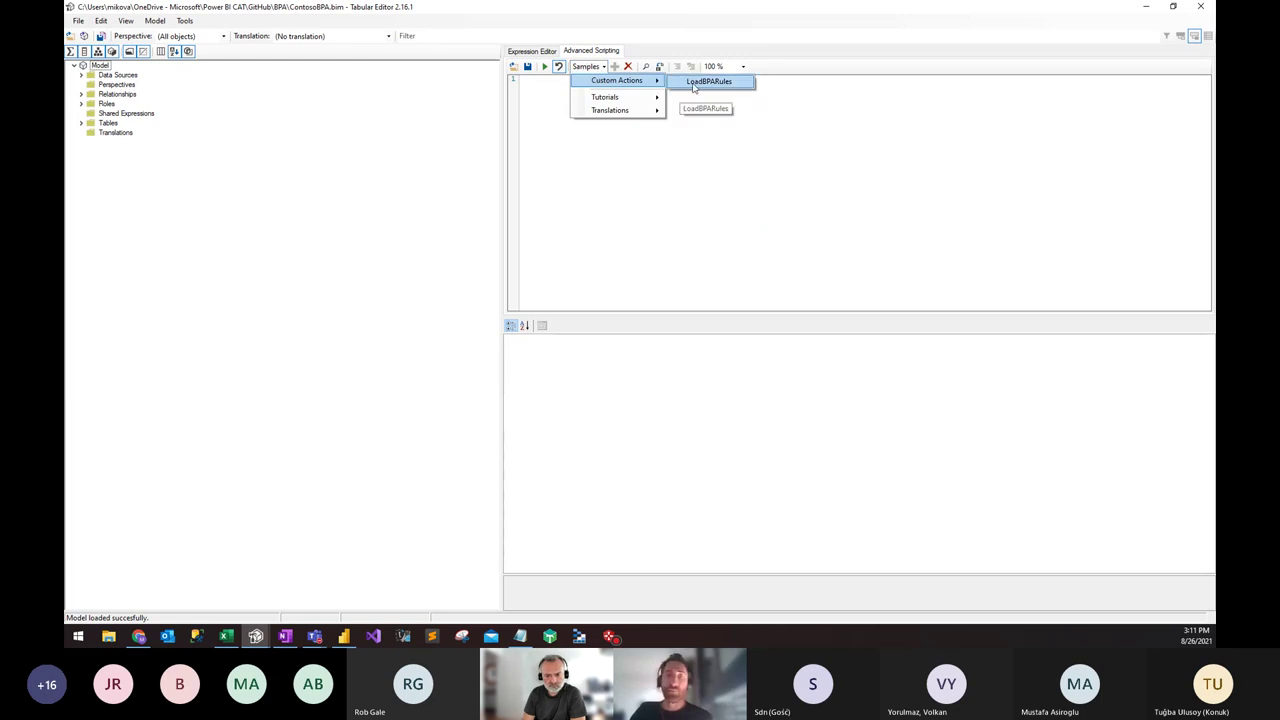
left_click(693, 87)
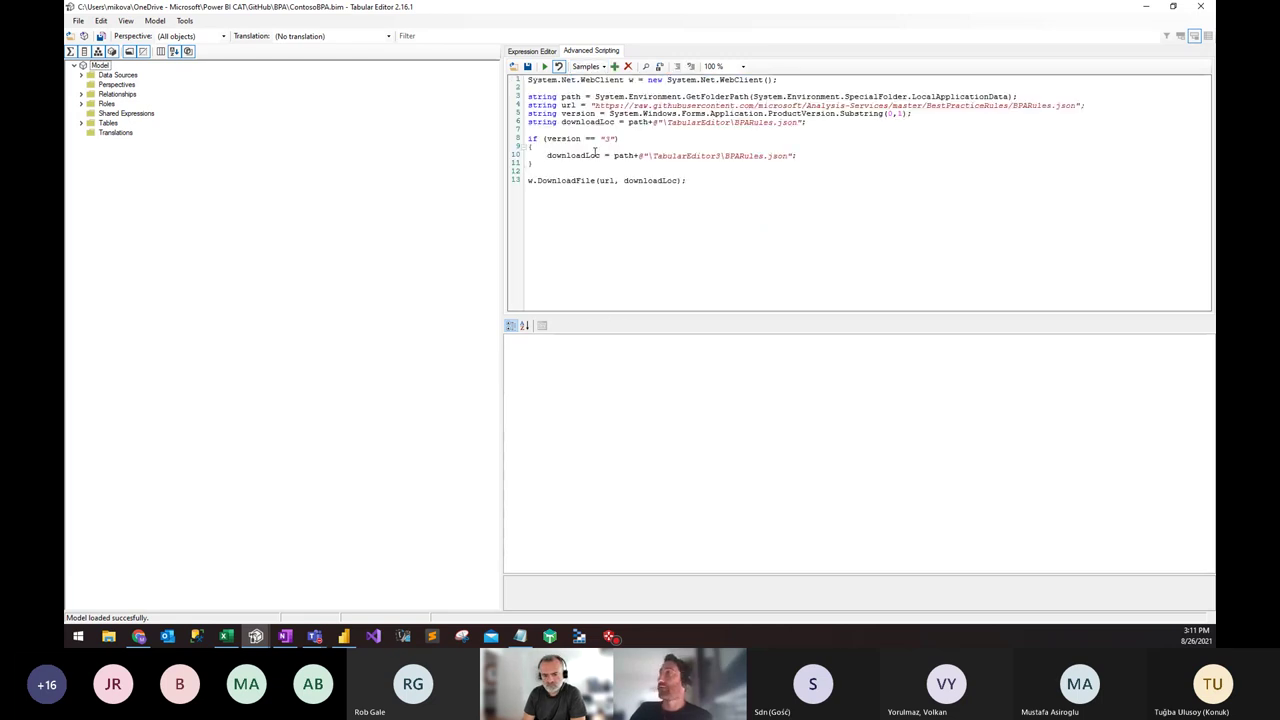
Step: Clear the reloaded BPARules.json download script from the Advanced Scripting editor
left_click_drag(708, 182, 591, 105)
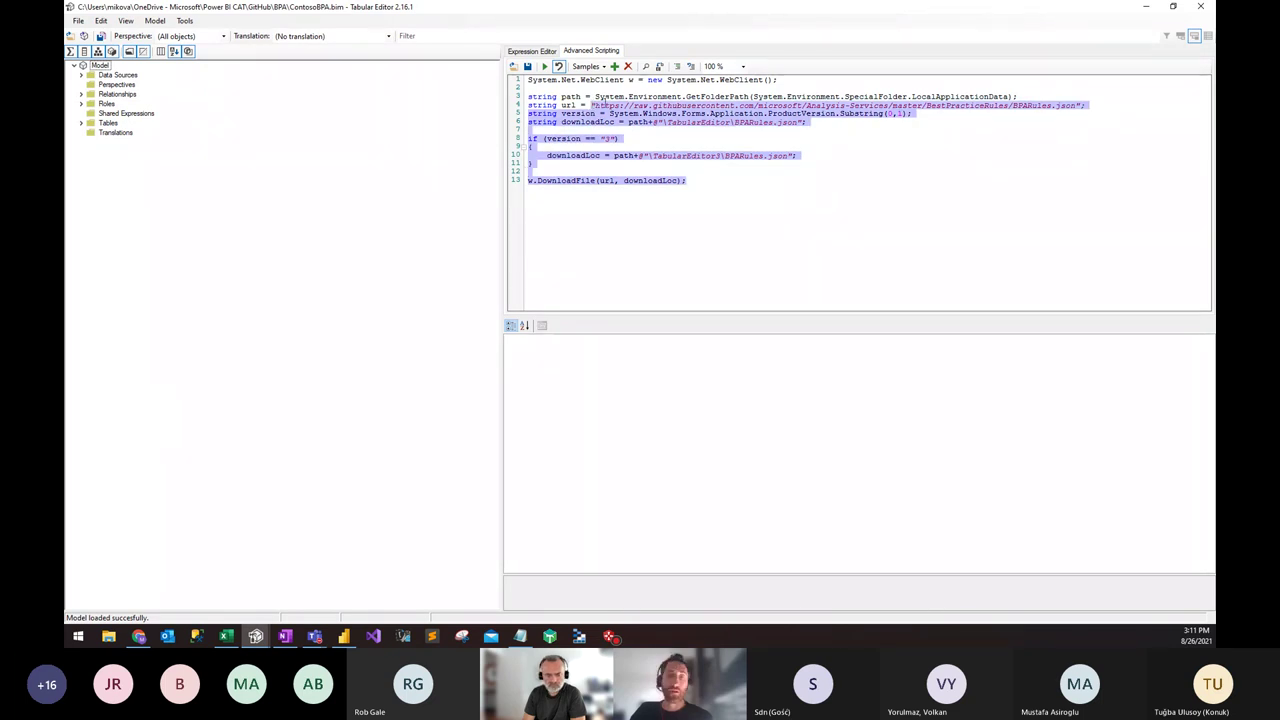
left_click(629, 145)
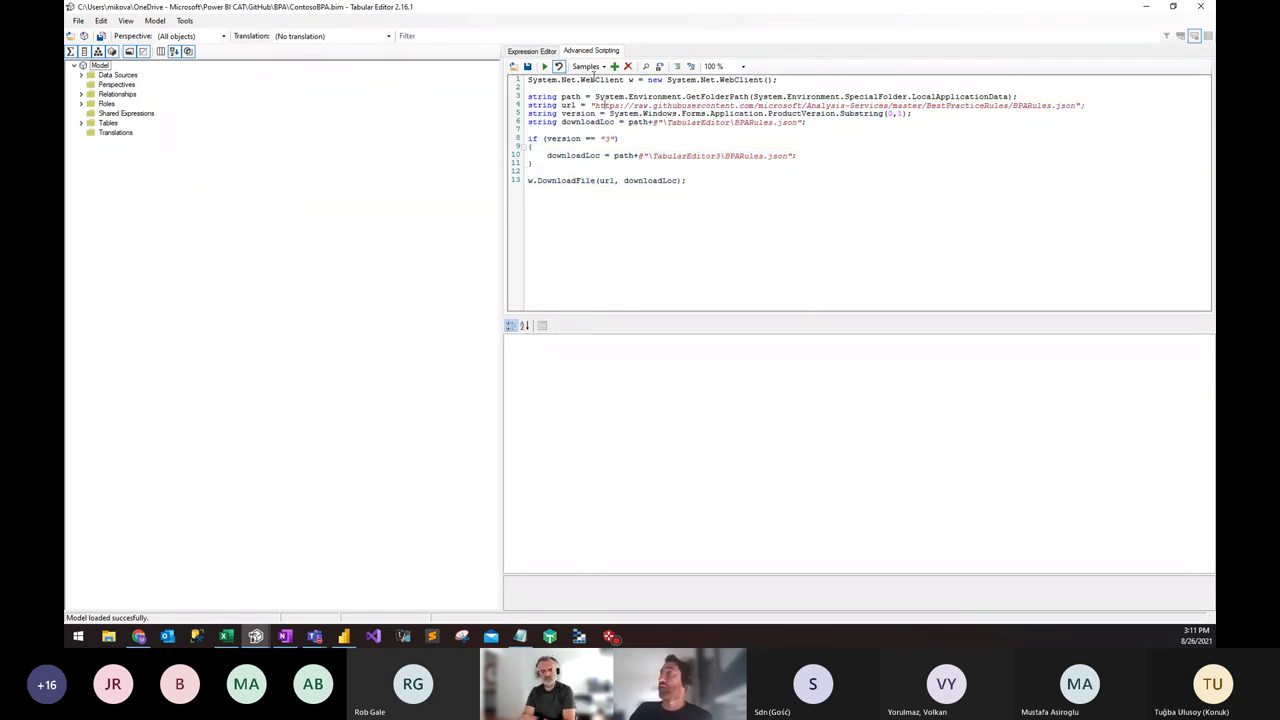
left_click(587, 66)
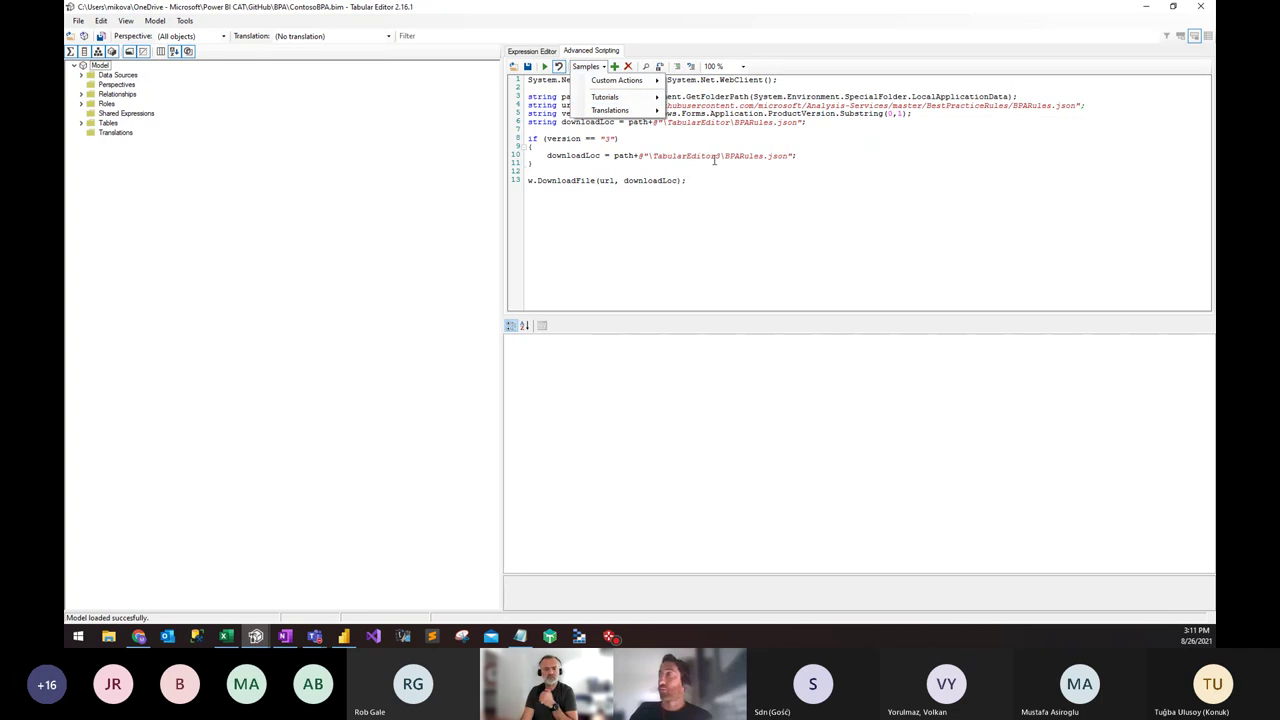
left_click(680, 181)
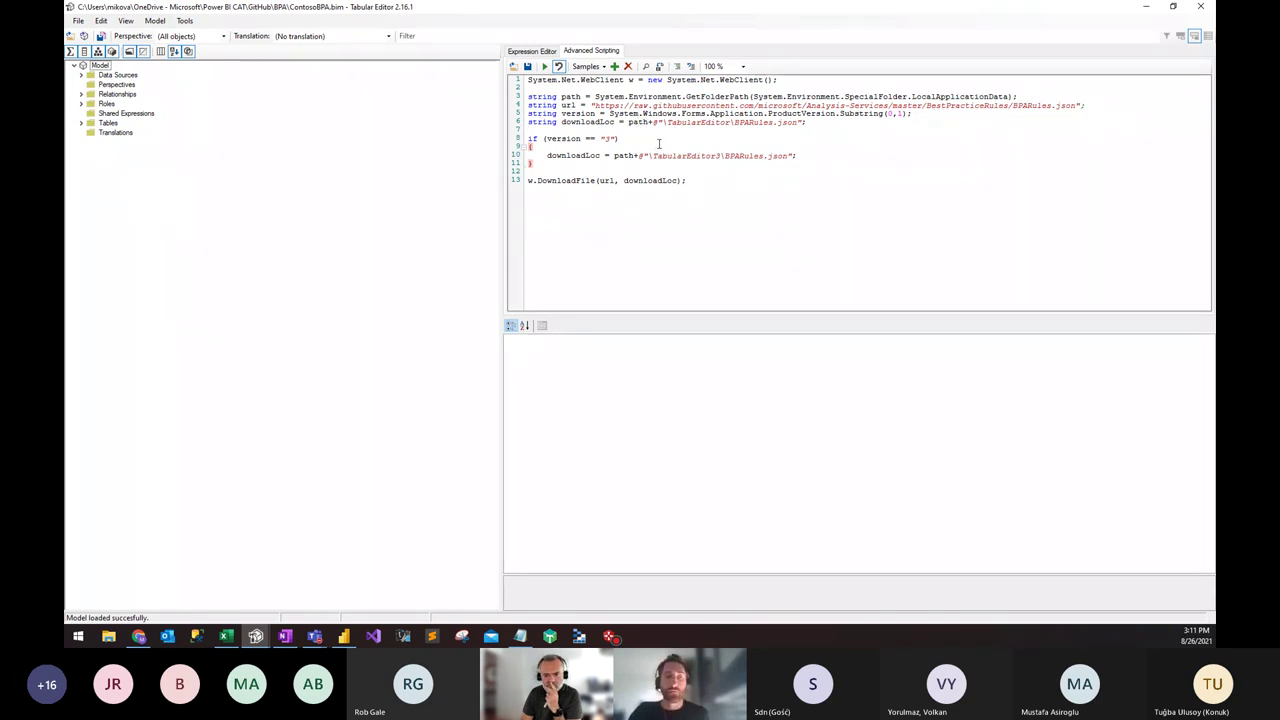
key("ctrl+a")
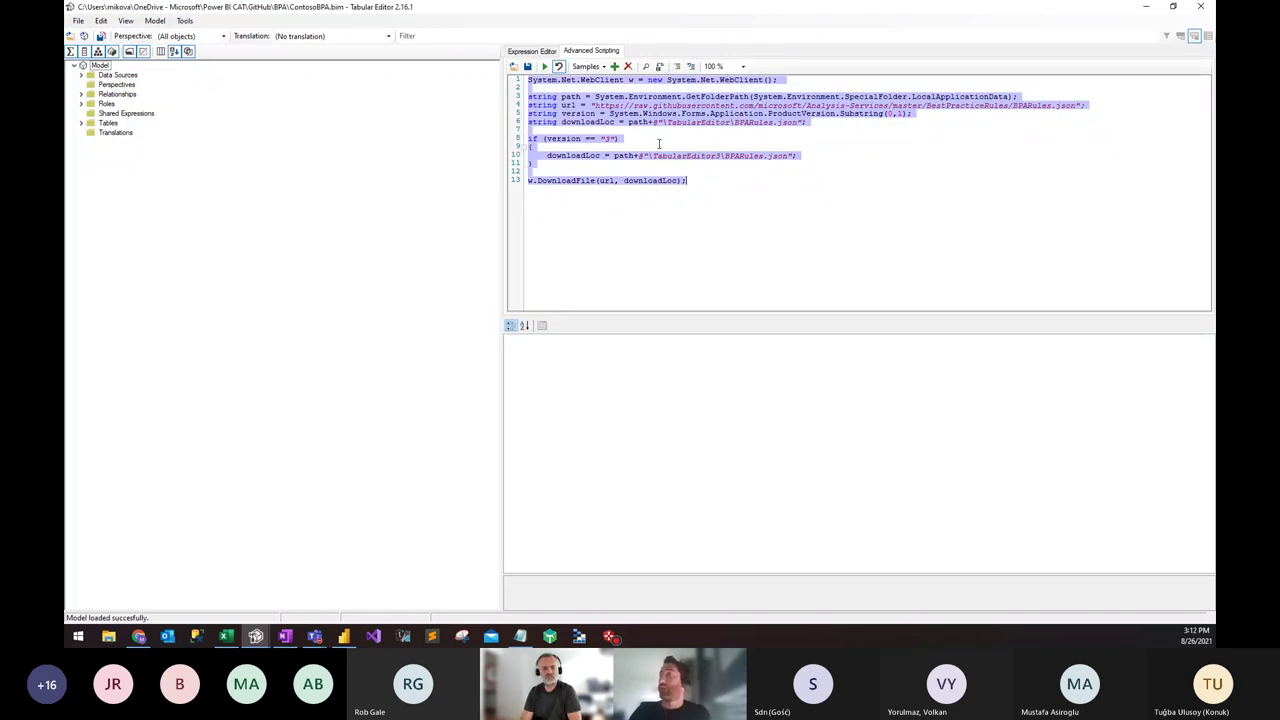
key("Delete")
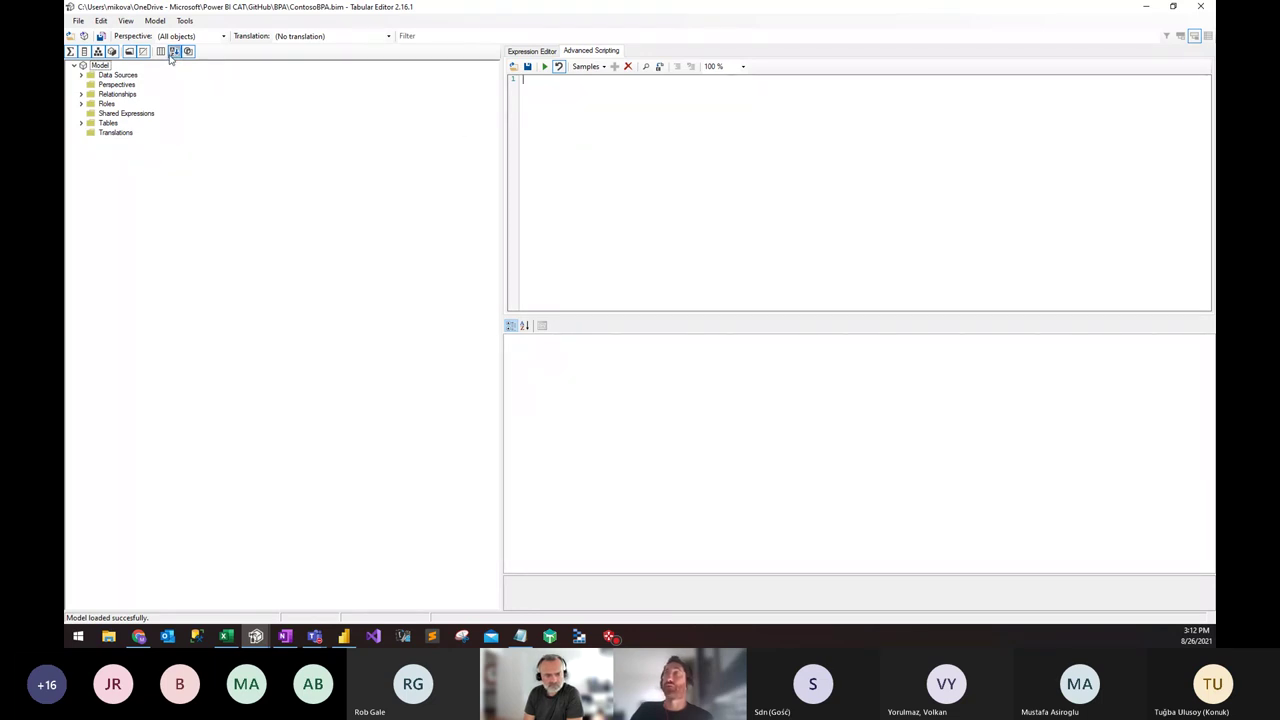
Step: Enable the background scan for Best Practice issues in the Tabular Editor preferences
left_click(78, 21)
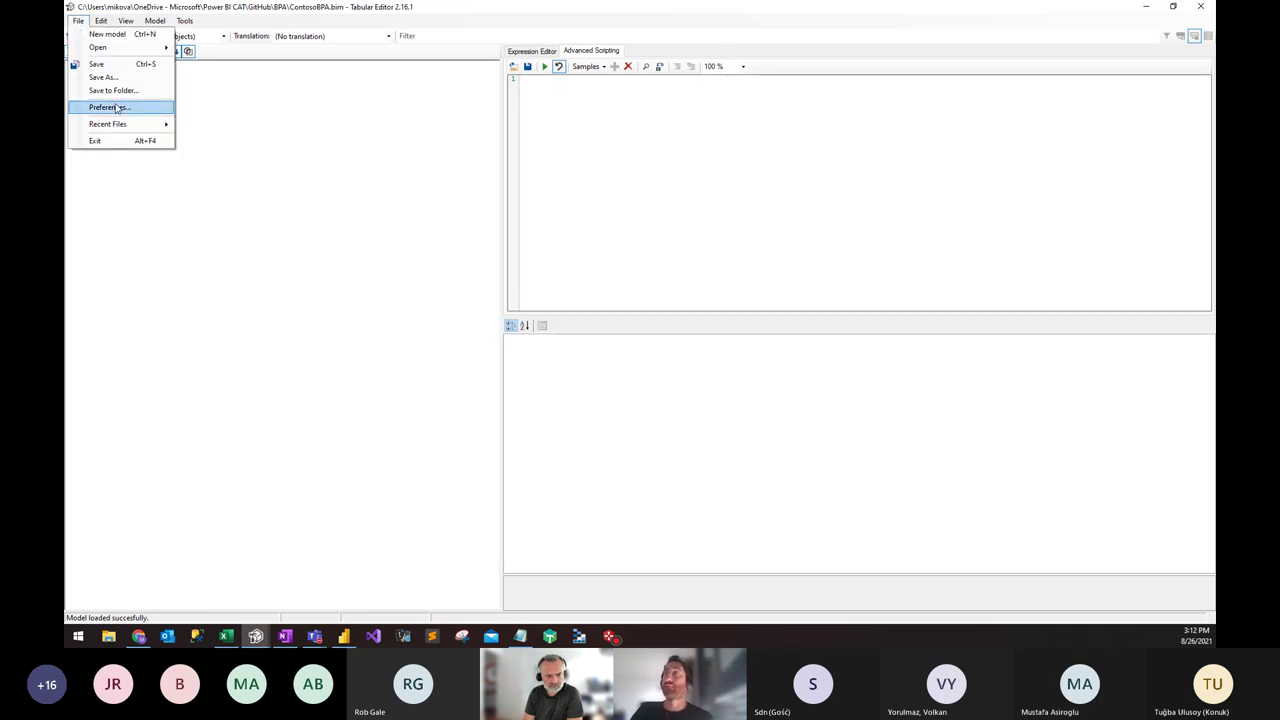
left_click(117, 107)
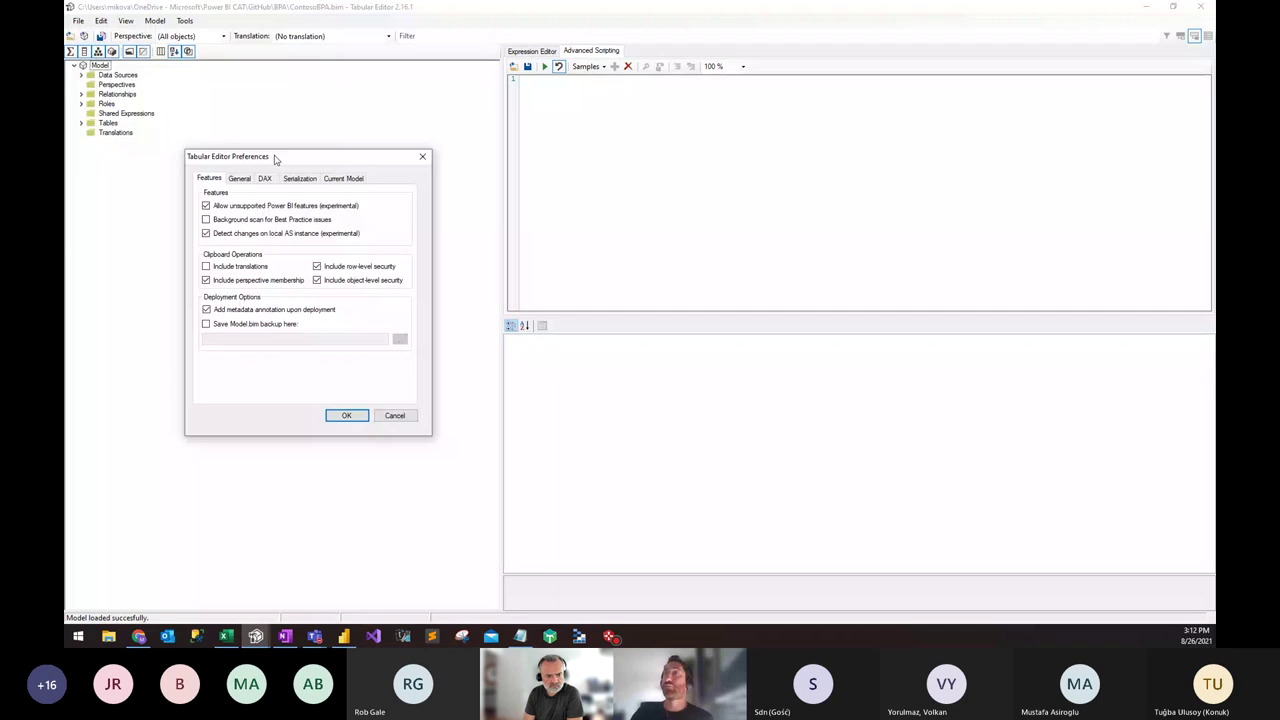
left_click(215, 222)
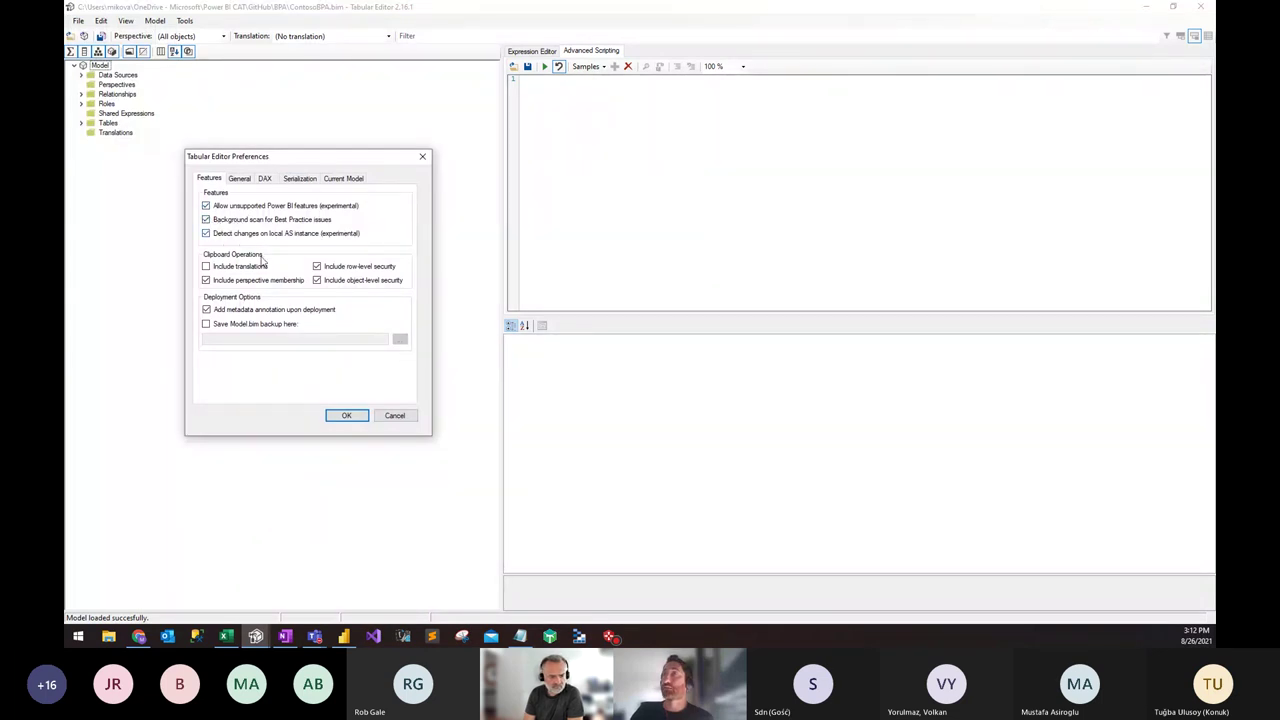
left_click(340, 416)
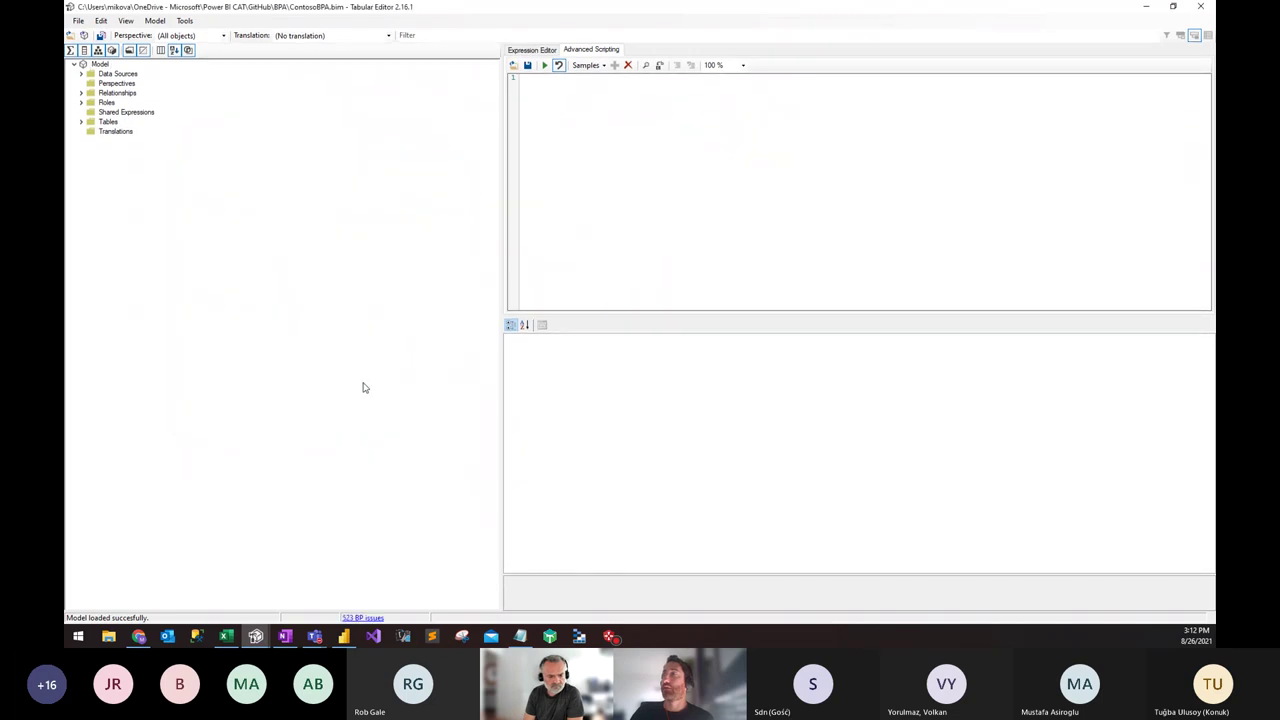
Step: View the background scan's issues in the Best Practice Analyzer, read the floating point rule's description, and close the analyzer
left_click(364, 618)
left_click_drag(258, 66, 346, 108)
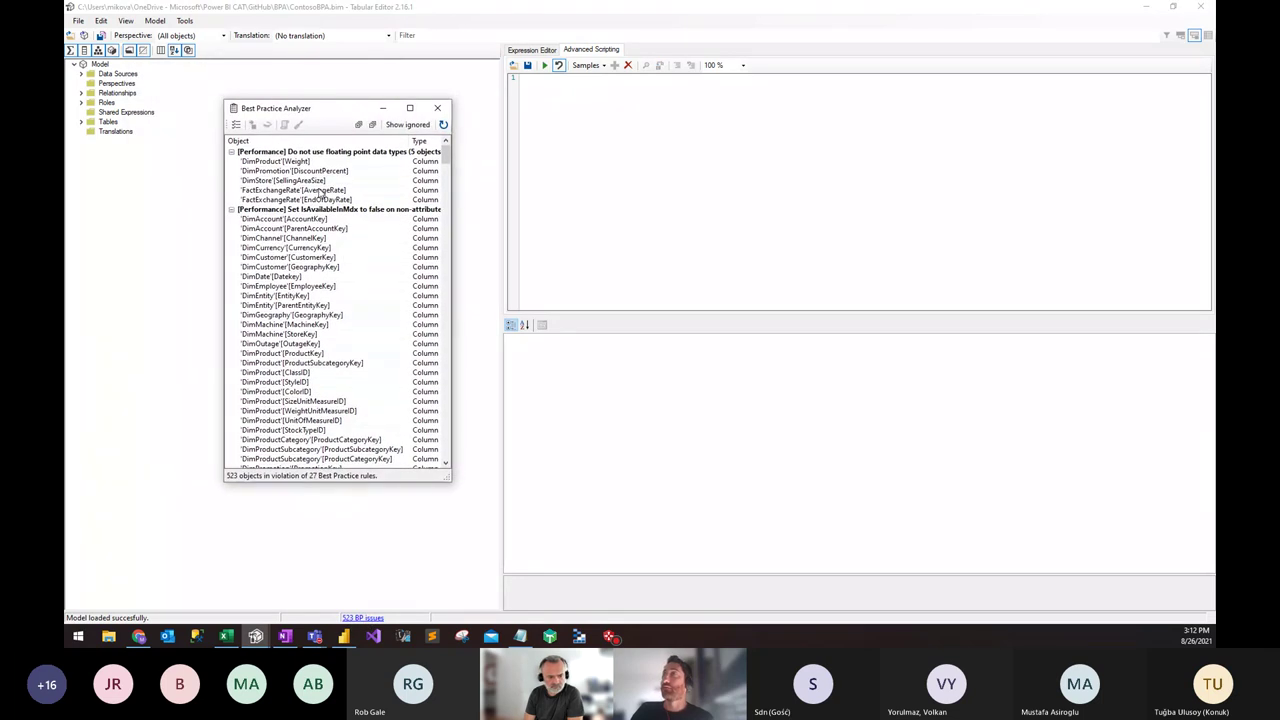
mouse_move(320, 194)
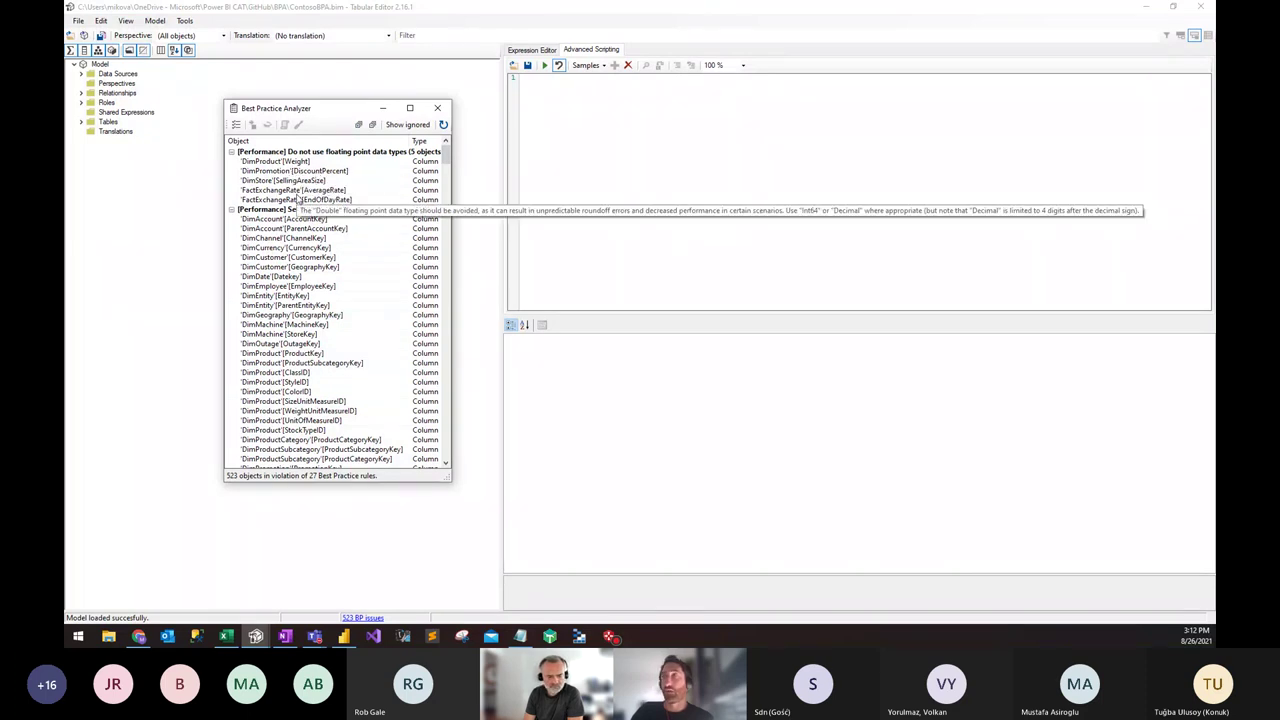
left_click(437, 108)
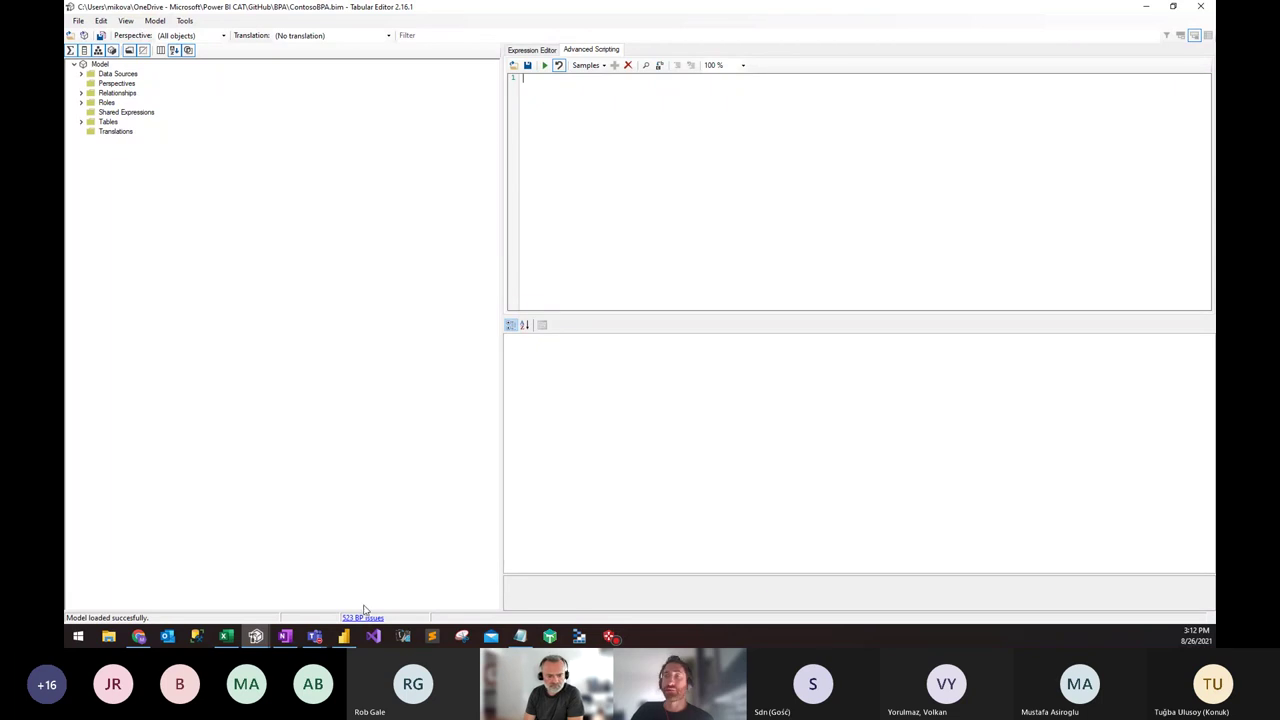
Step: Turn off the background scan for Best Practice issues in the preferences
left_click(78, 20)
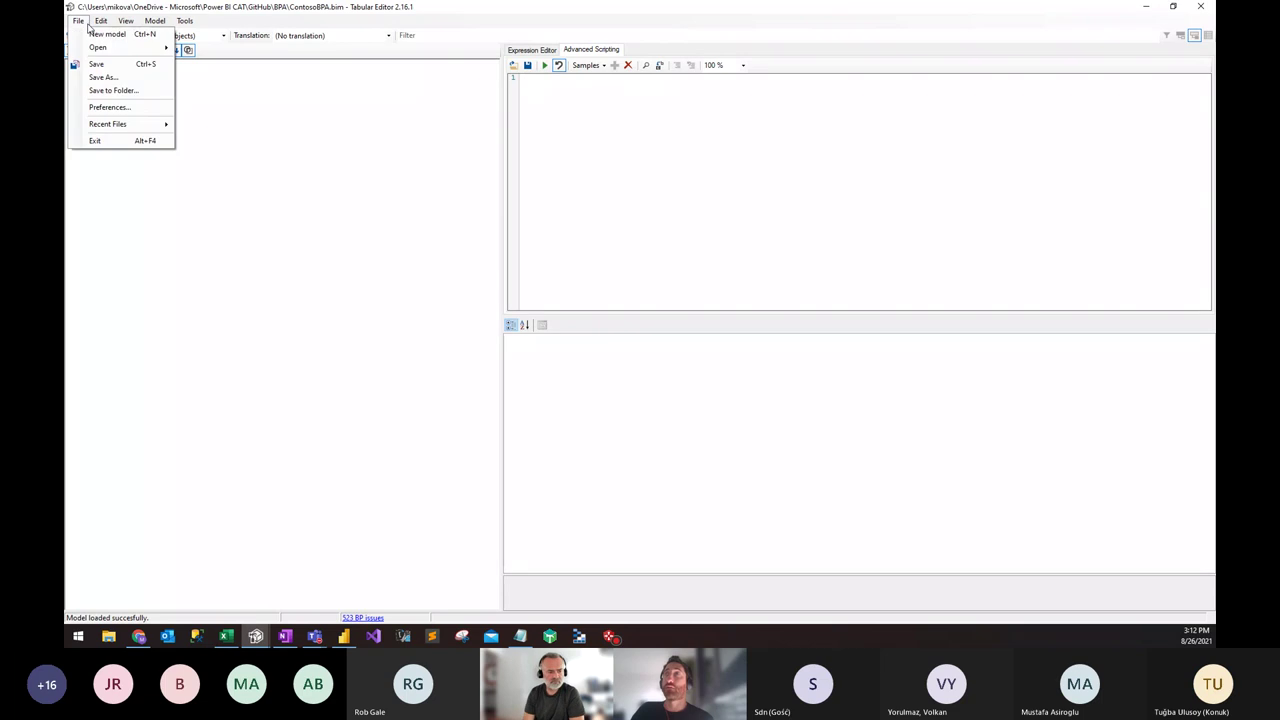
left_click(99, 114)
left_click_drag(202, 86, 273, 174)
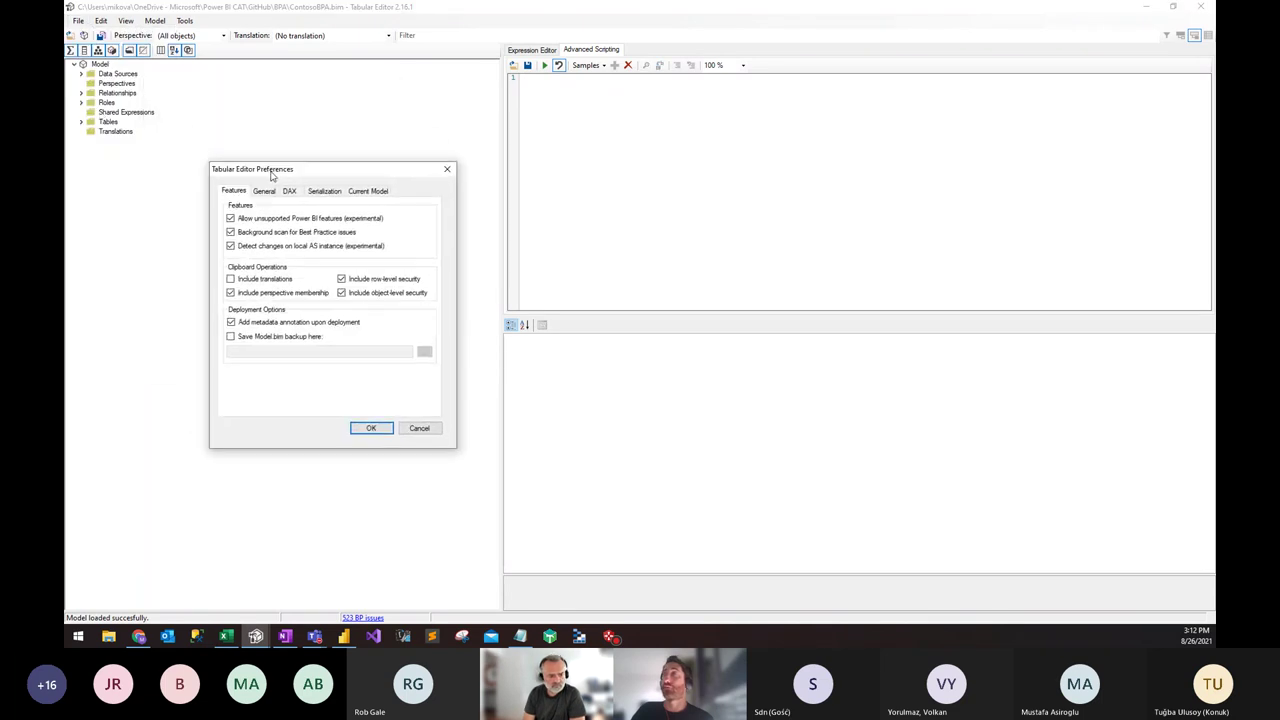
left_click(284, 236)
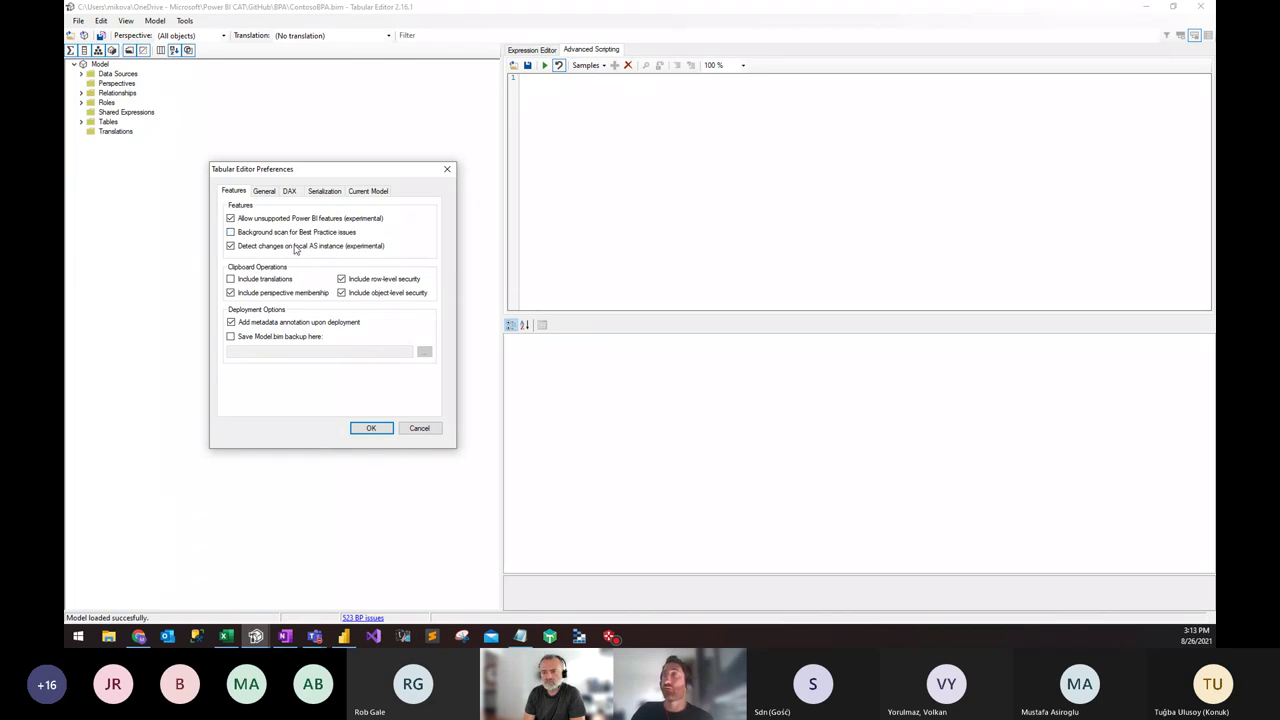
left_click(372, 429)
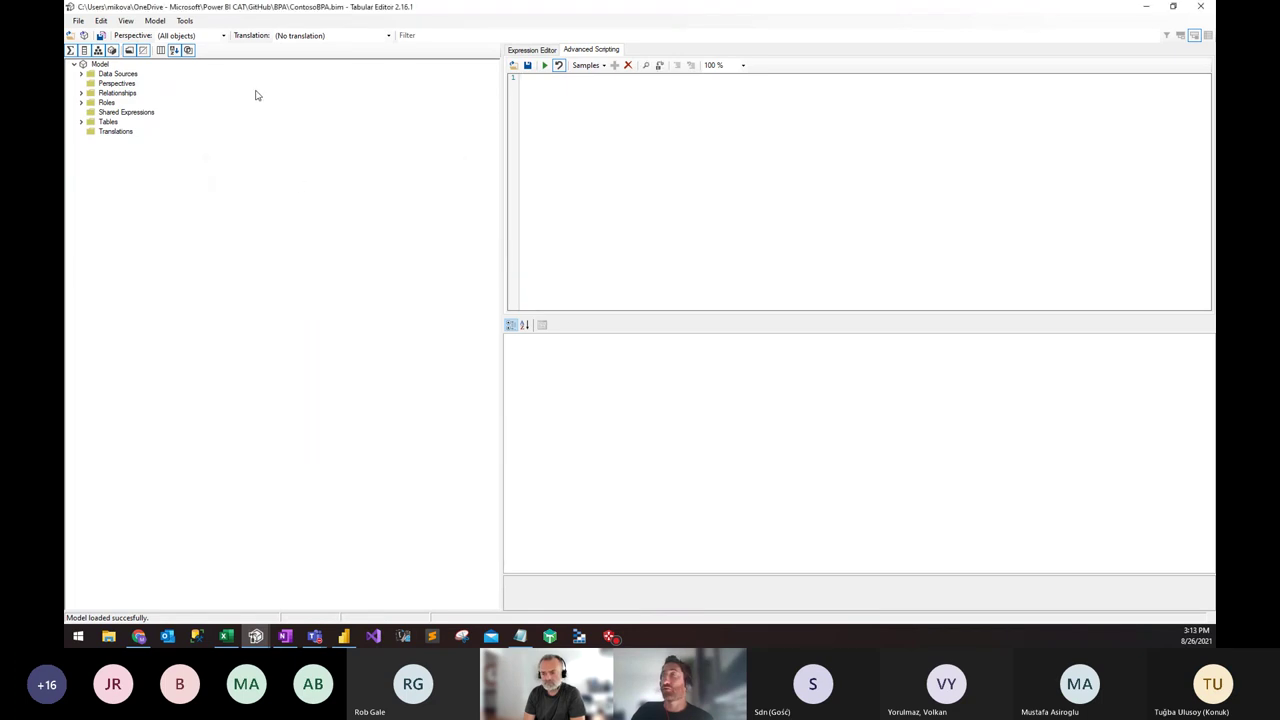
Step: Open the Best Practice Analyzer manually and refresh its analysis of the ContosoBPA model
left_click(186, 21)
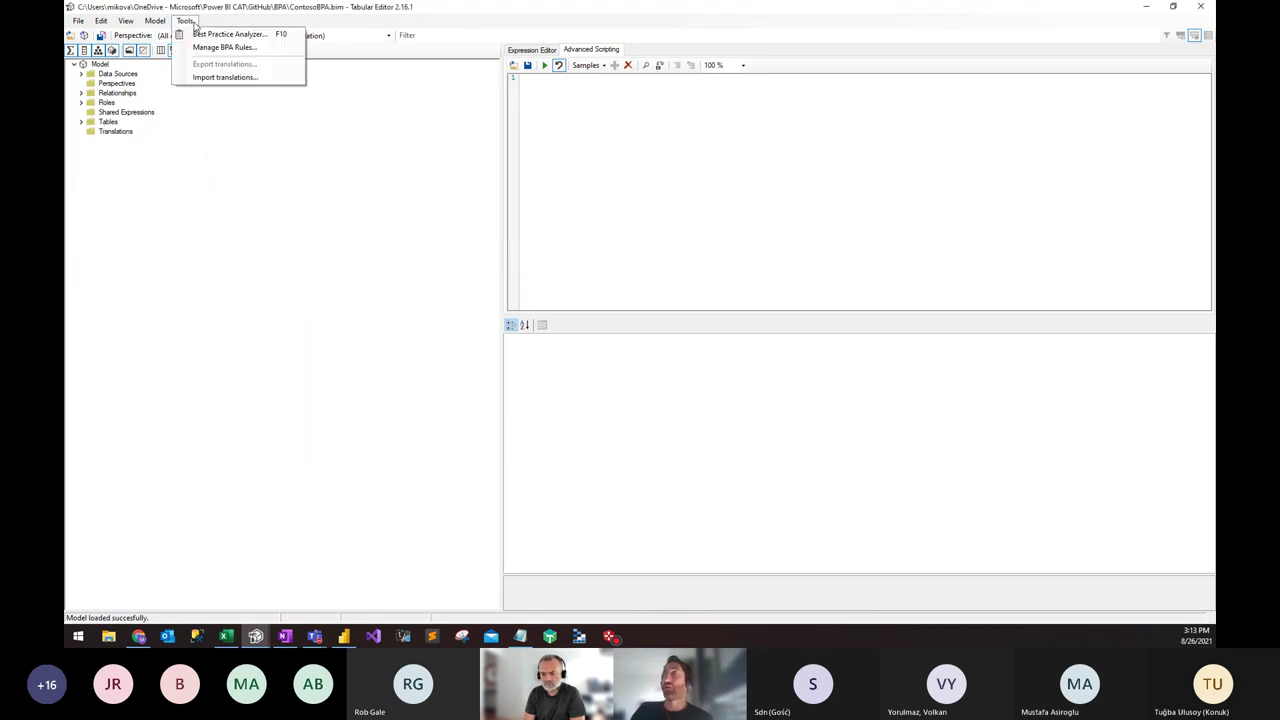
left_click(217, 36)
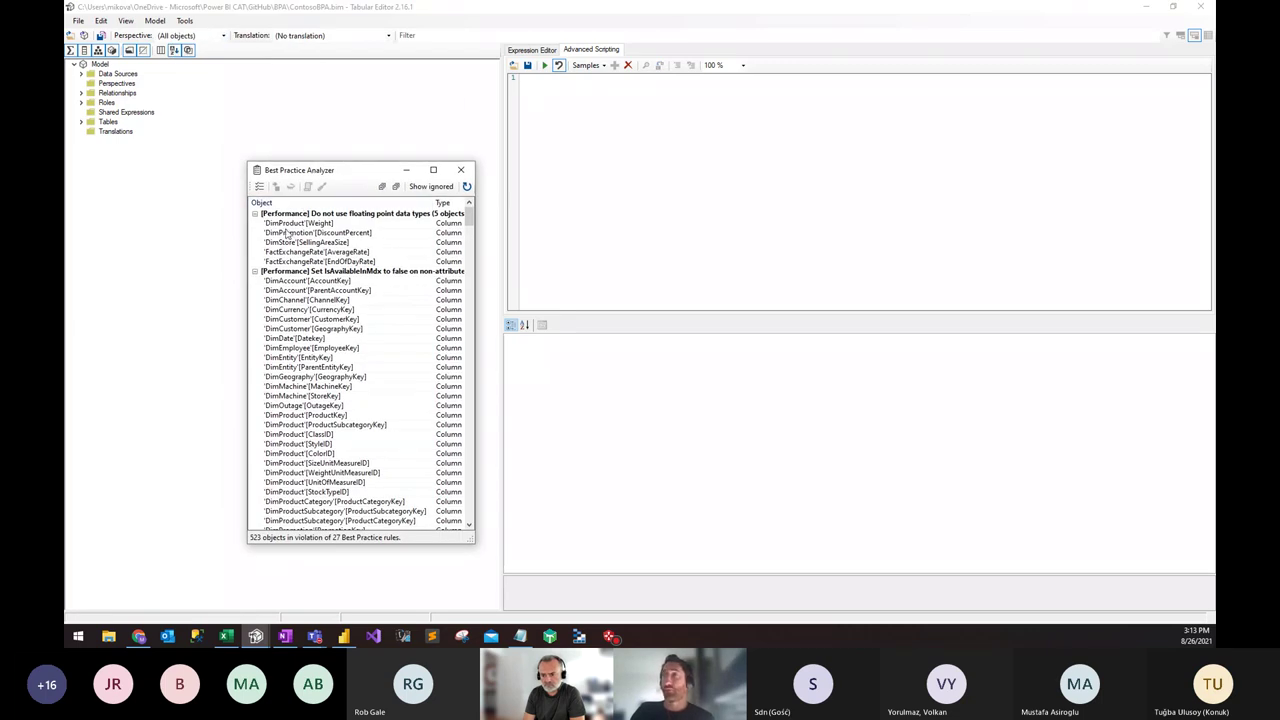
left_click_drag(366, 171, 366, 151)
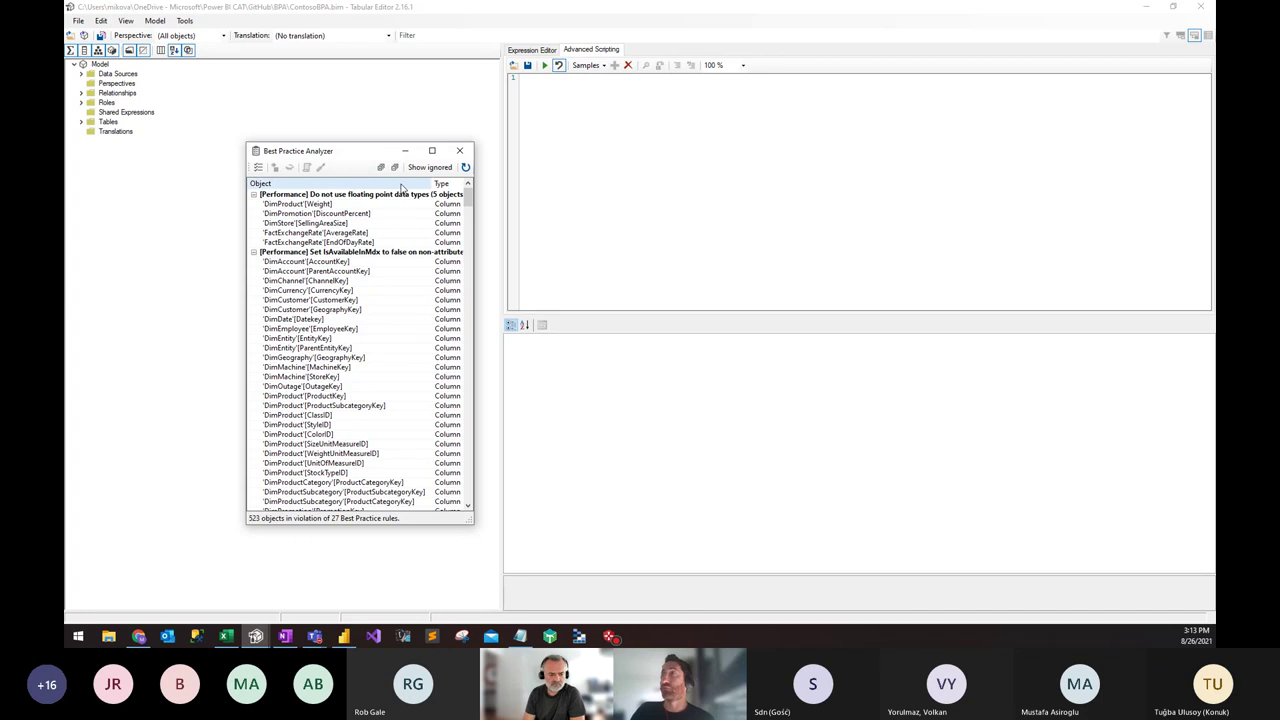
left_click(466, 168)
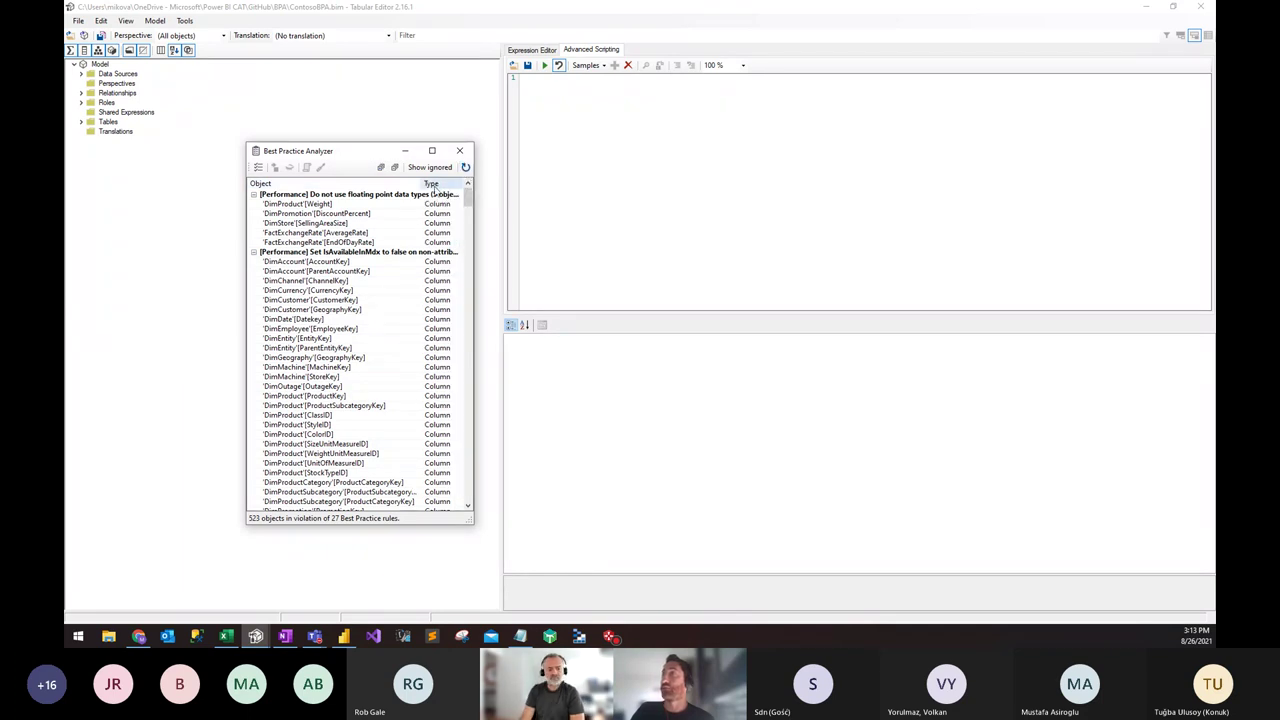
Step: Collapse all rule groups in the Best Practice Analyzer and widen its window to show the full rule names
left_click(395, 168)
left_click_drag(473, 222, 688, 222)
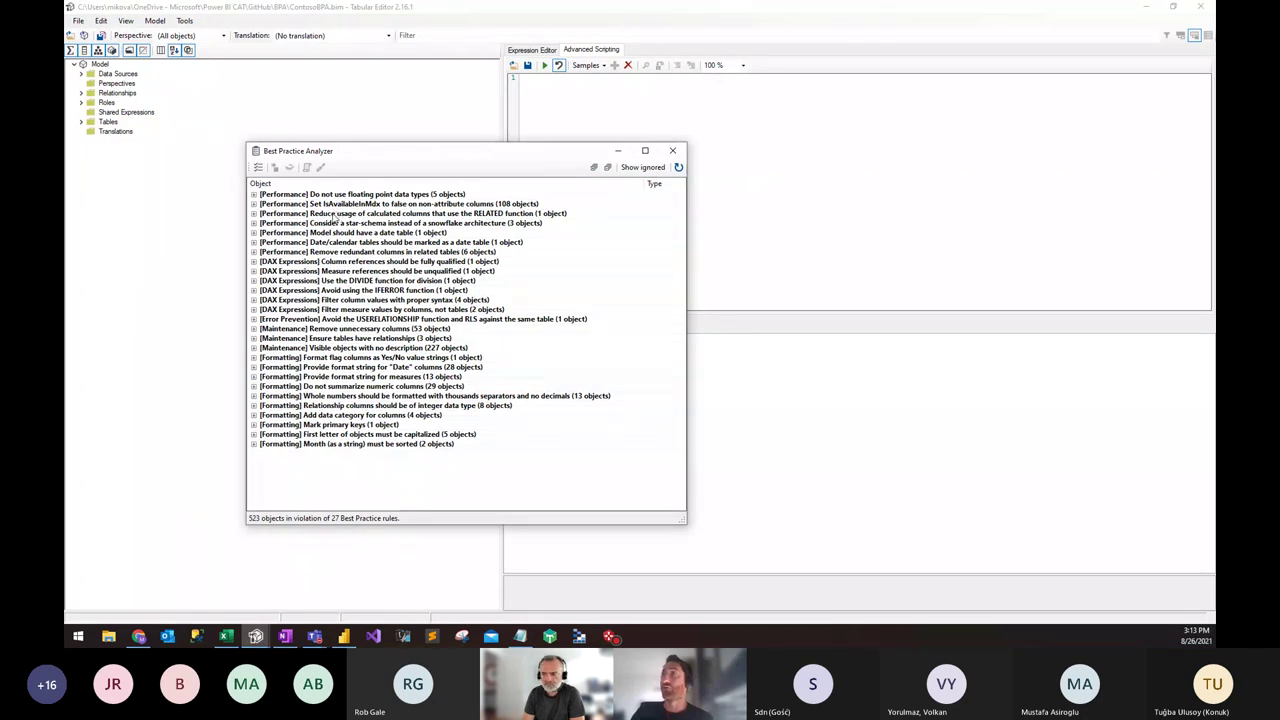
left_click_drag(363, 151, 332, 160)
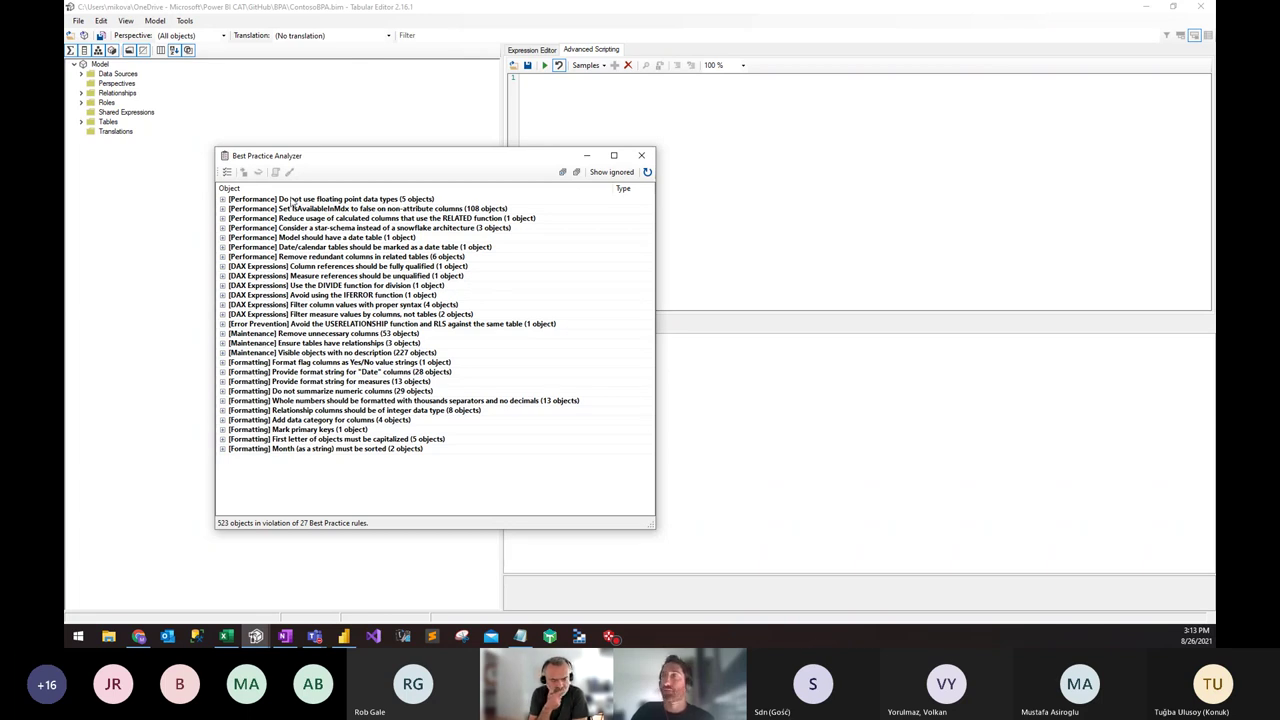
left_click_drag(312, 163, 316, 177)
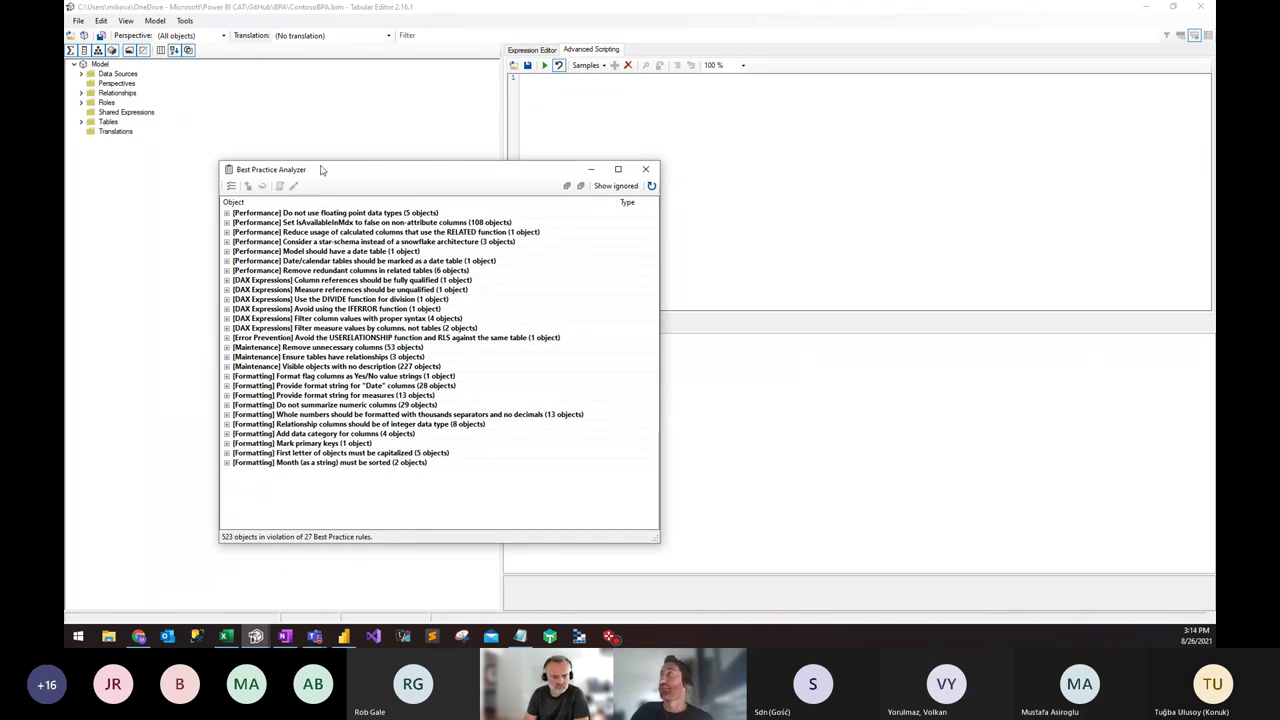
left_click_drag(321, 170, 323, 156)
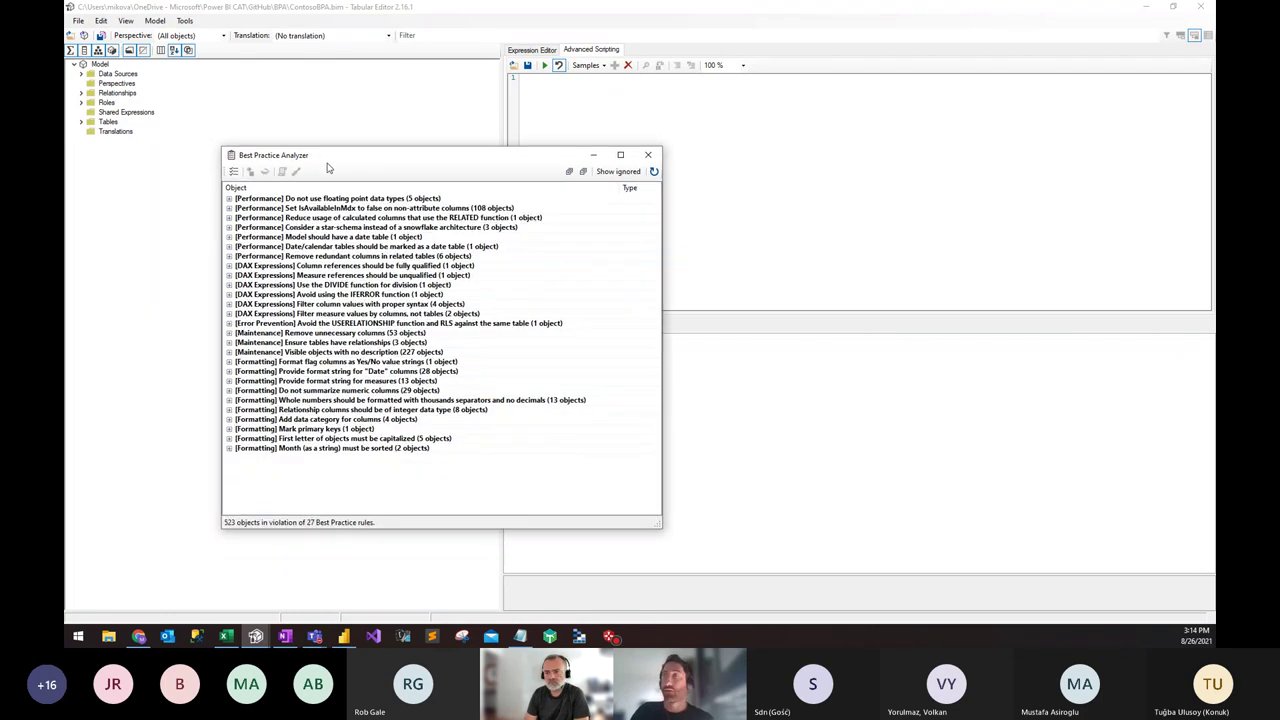
Step: Expand the "[Performance] Do not use floating point data types" rule and read its description for the listed columns
left_click(230, 200)
left_click_drag(317, 157, 310, 157)
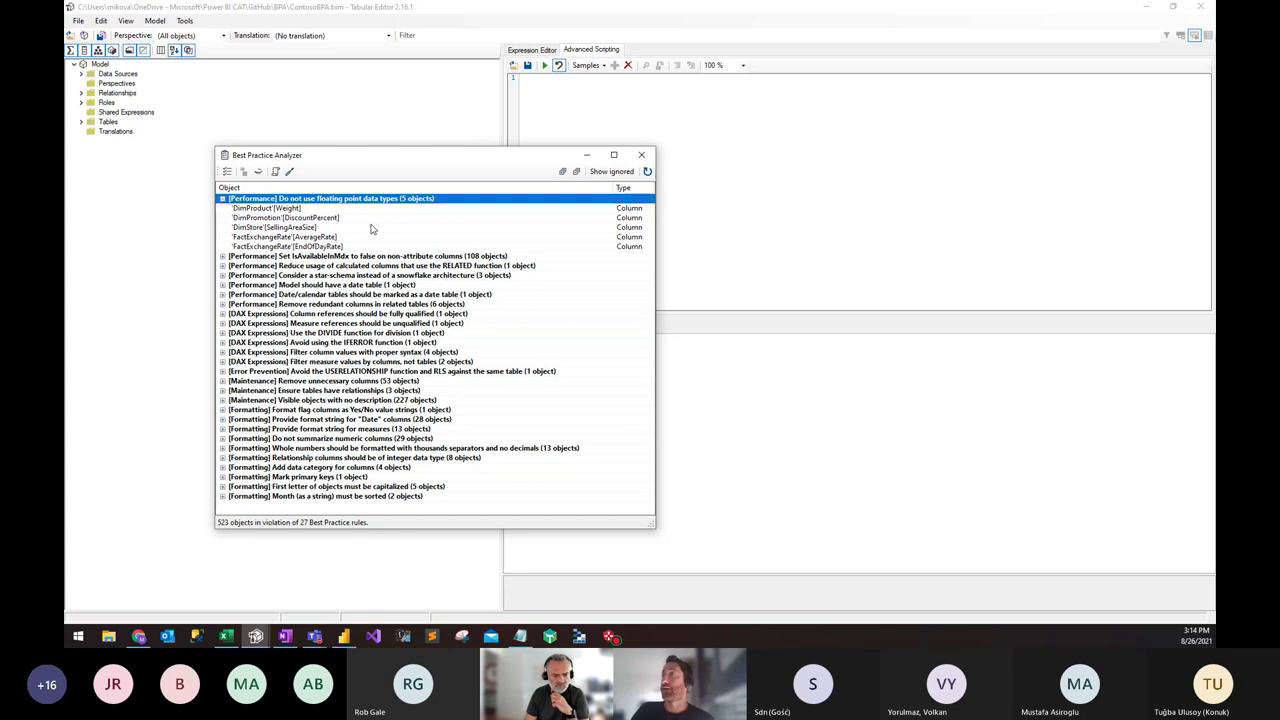
mouse_move(296, 208)
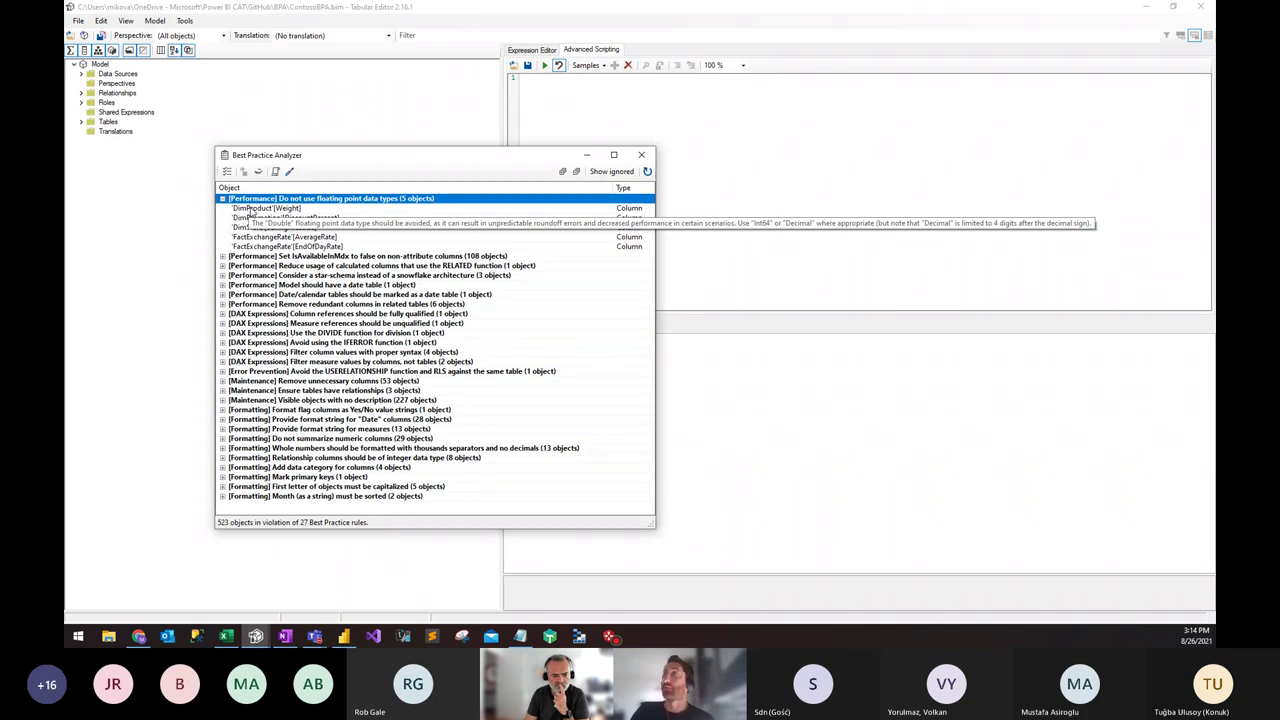
left_click_drag(301, 159, 301, 147)
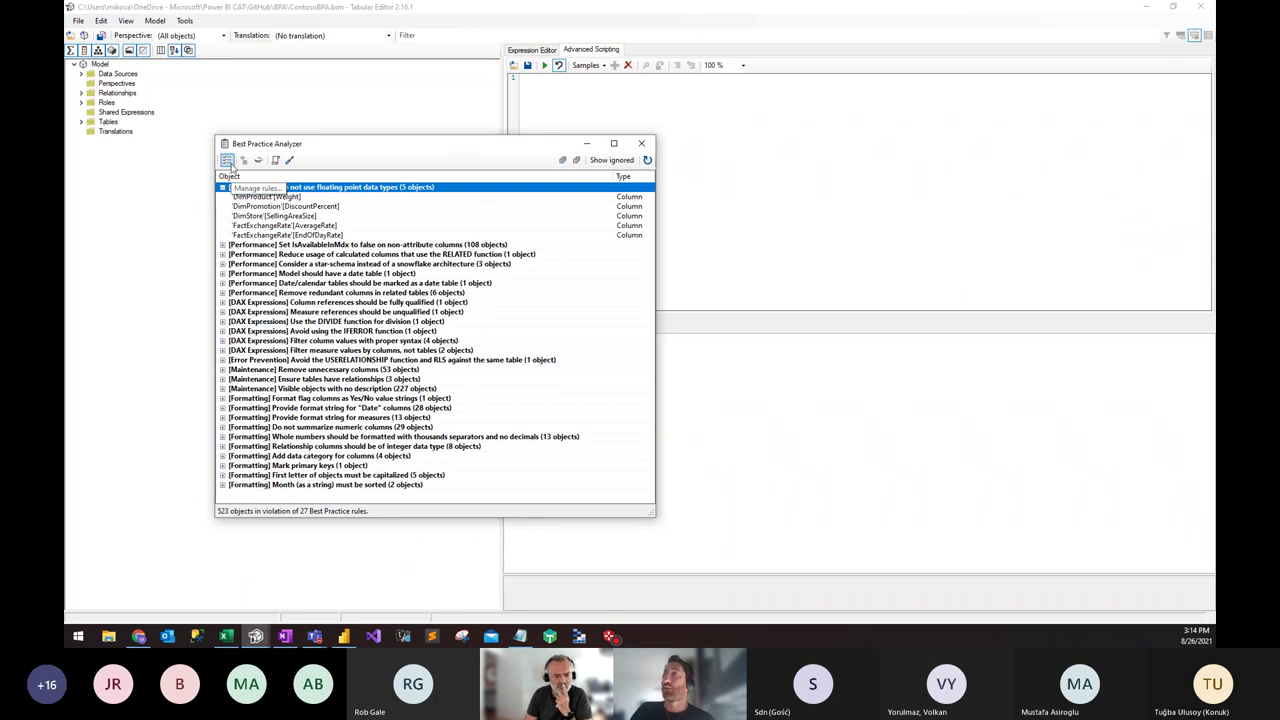
Step: Open the Best Practice rule manager, enlarge it, and select "Do not use floating point data types" among the local user's rules
left_click(230, 168)
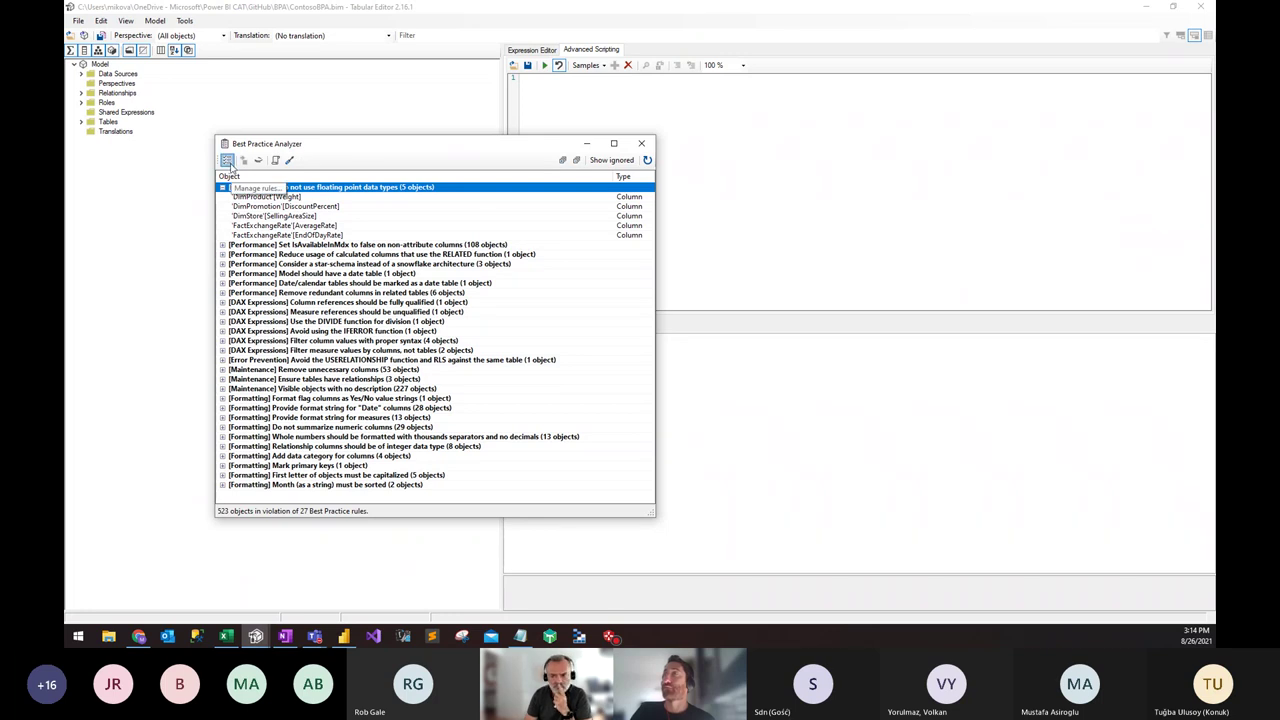
left_click_drag(482, 183, 335, 220)
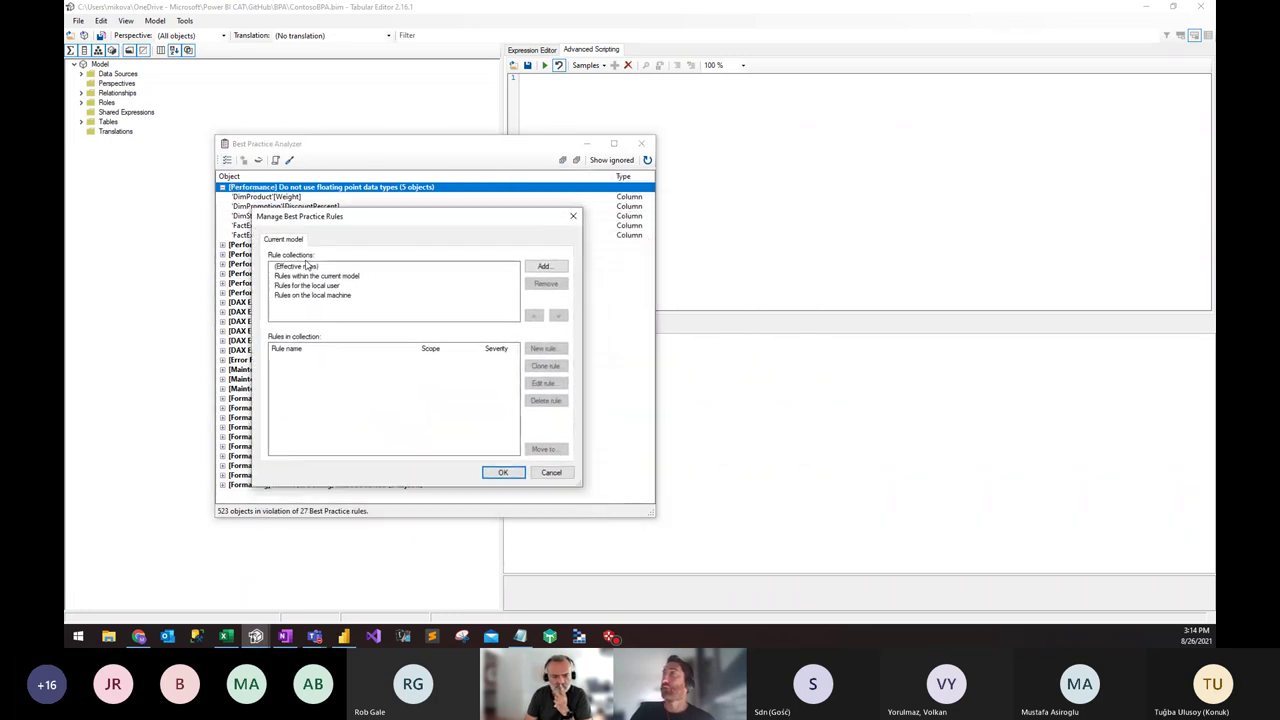
left_click(338, 286)
left_click_drag(579, 487, 737, 547)
scroll(670, 388, "down", 1)
left_click_drag(670, 388, 672, 474)
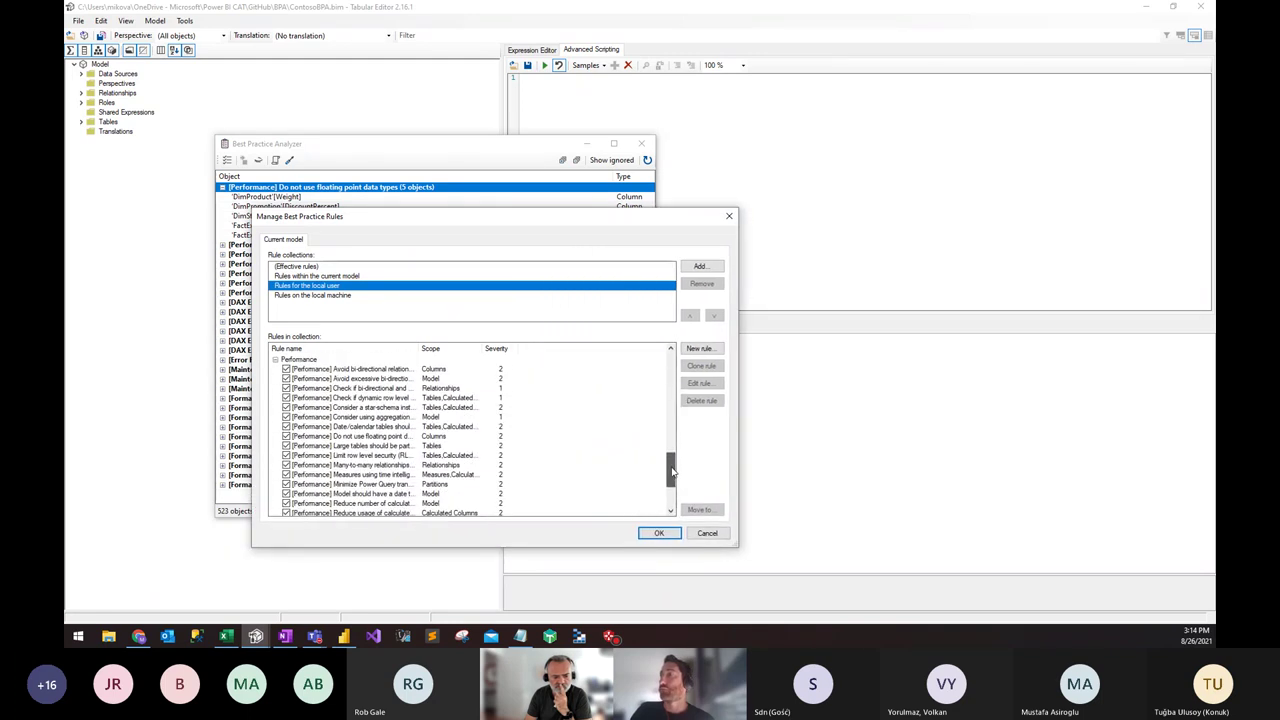
scroll(458, 376, "up", 1)
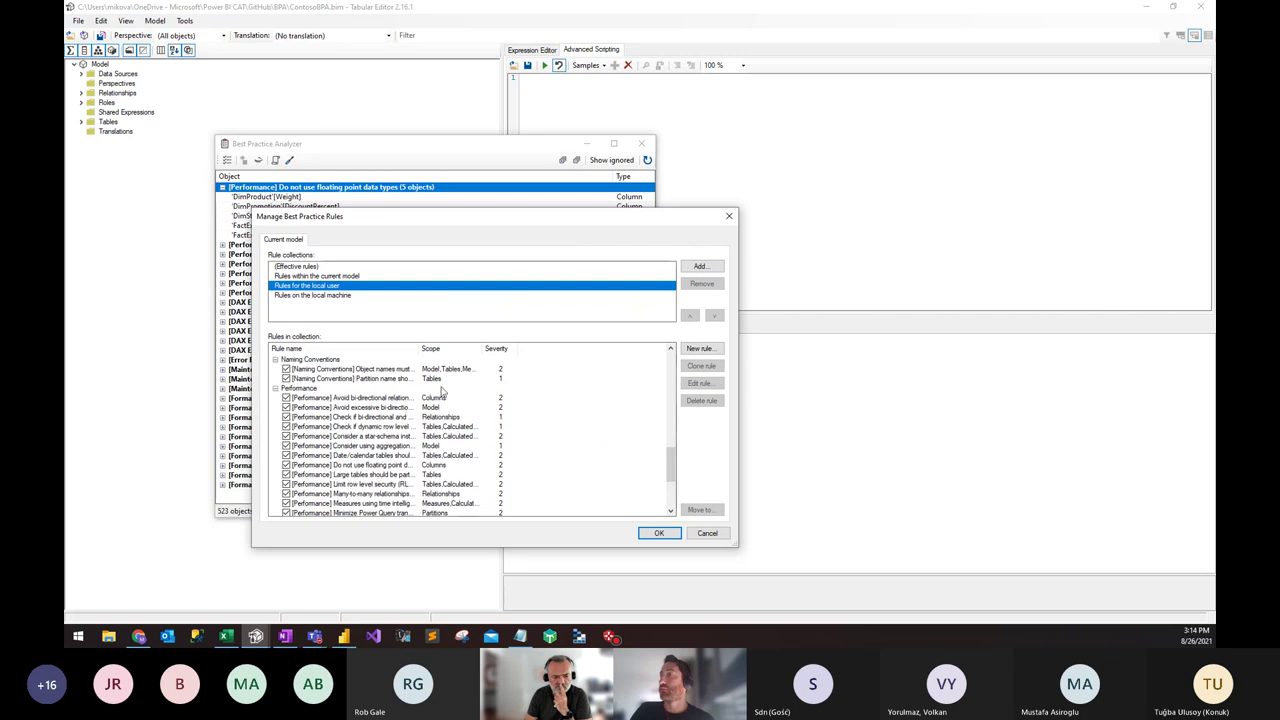
left_click(378, 467)
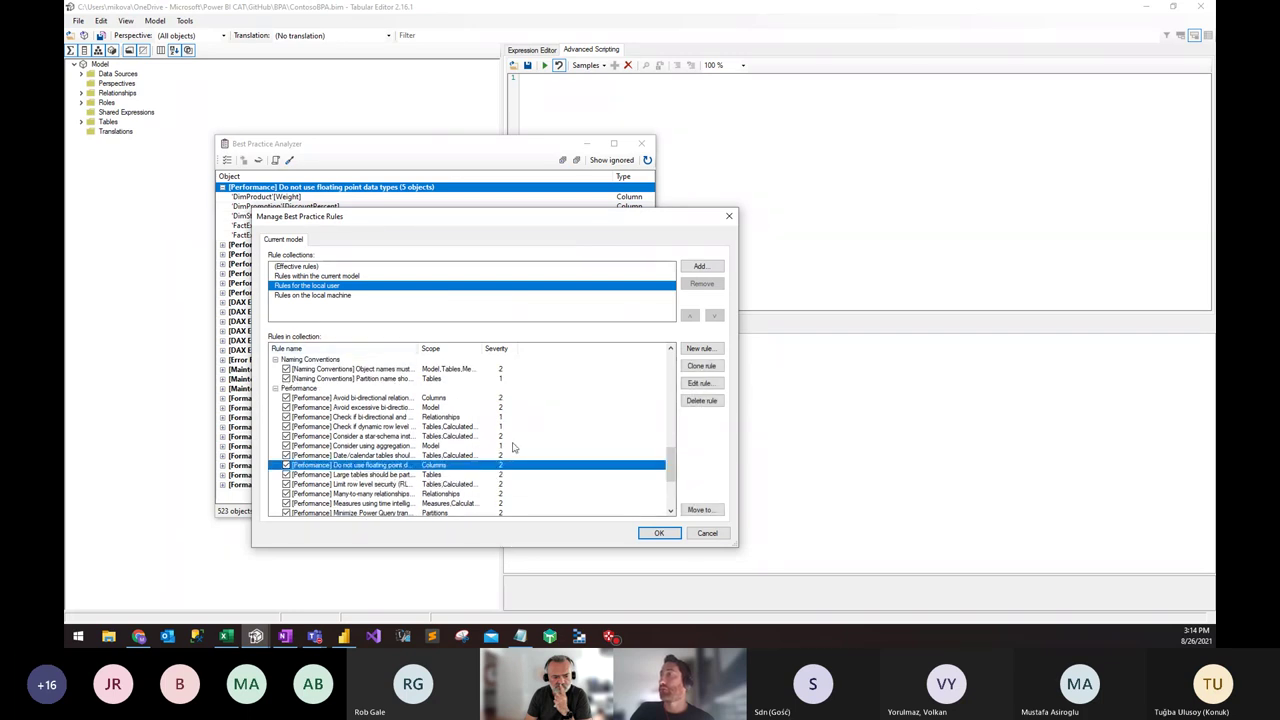
Step: Open the definition of the "Do not use floating point data types" rule, read its criteria, and close it without changes
left_click(714, 386)
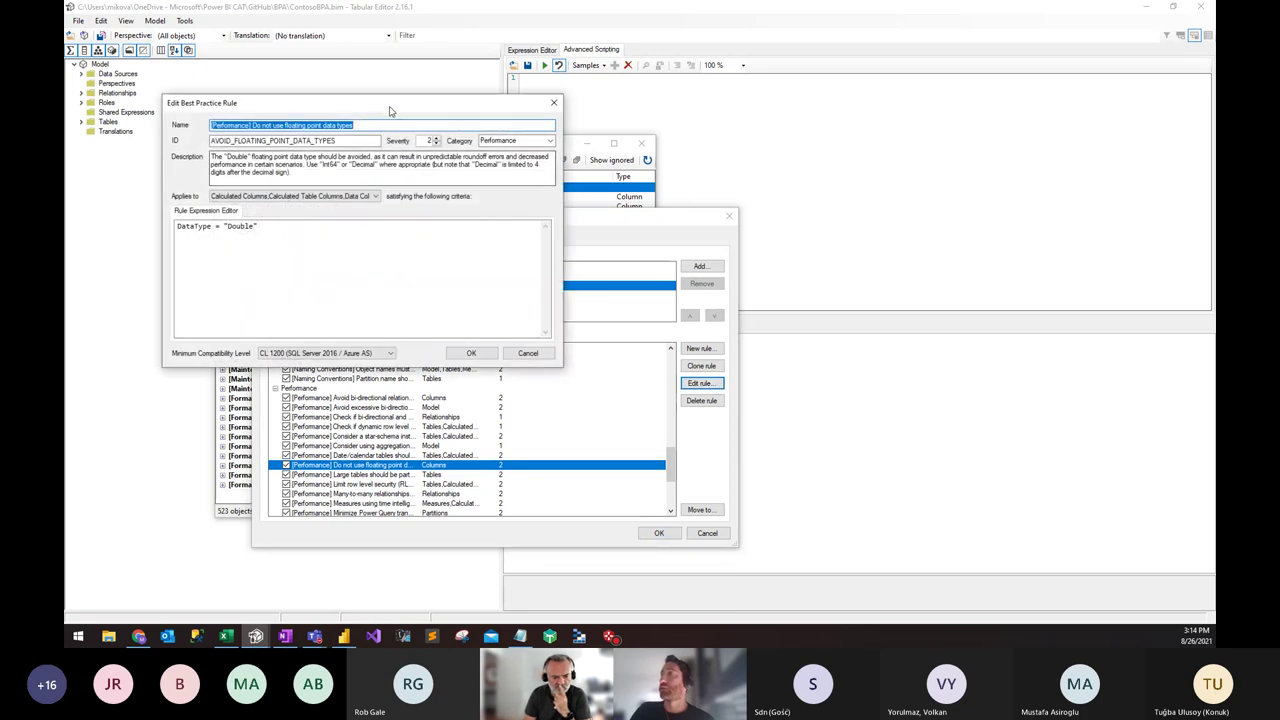
left_click_drag(505, 312, 519, 261)
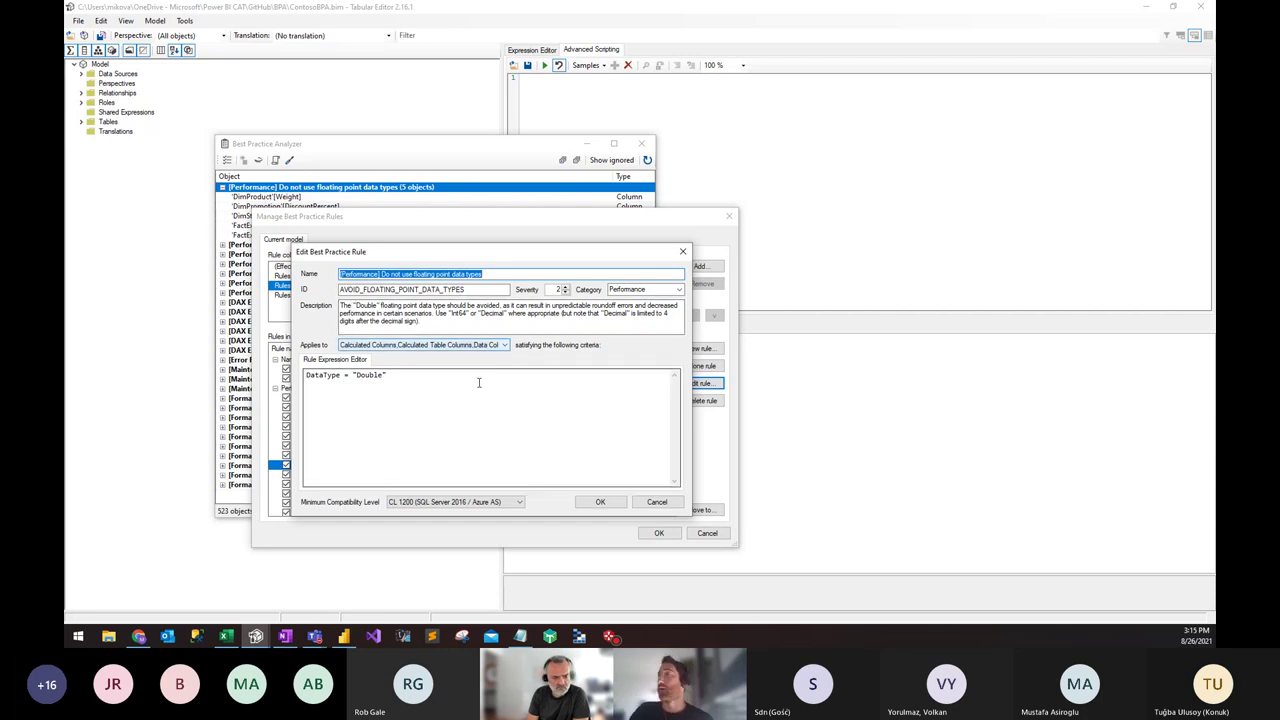
left_click(656, 502)
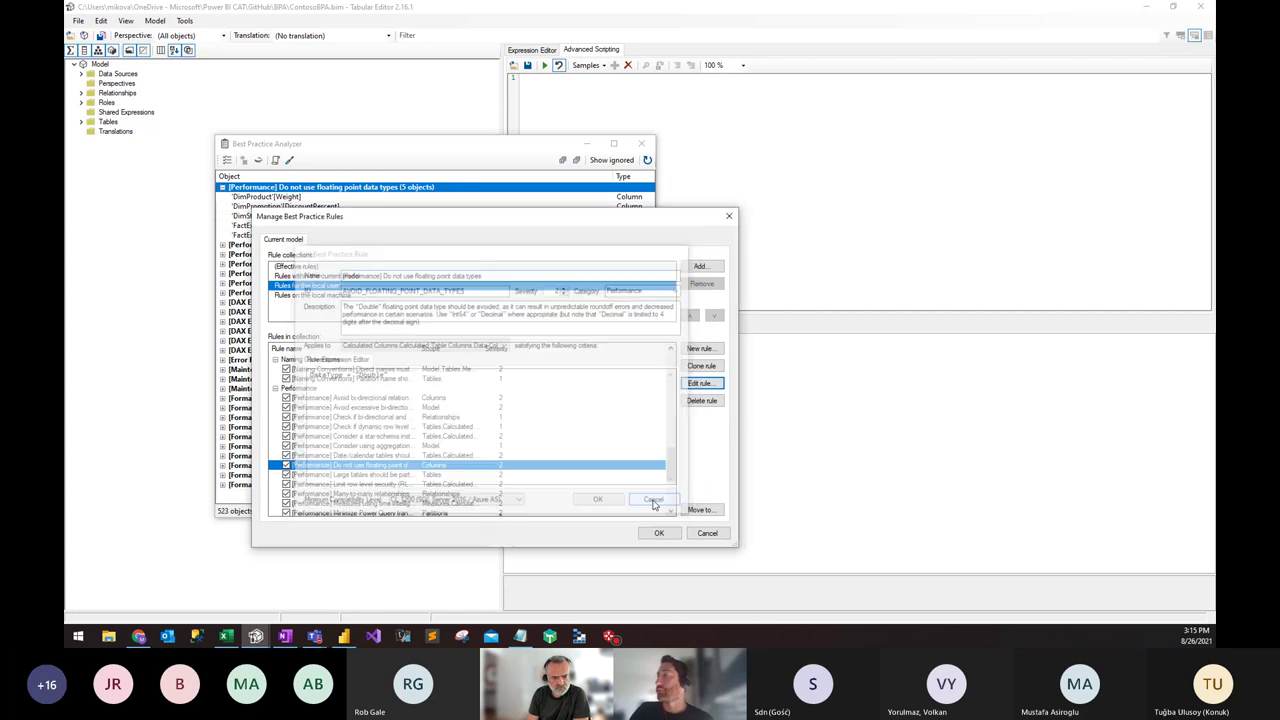
Step: Open the "[DAX Expressions] Use the DIVIDE function for division" rule from the local user's rules and read its description
scroll(465, 452, "up", 4)
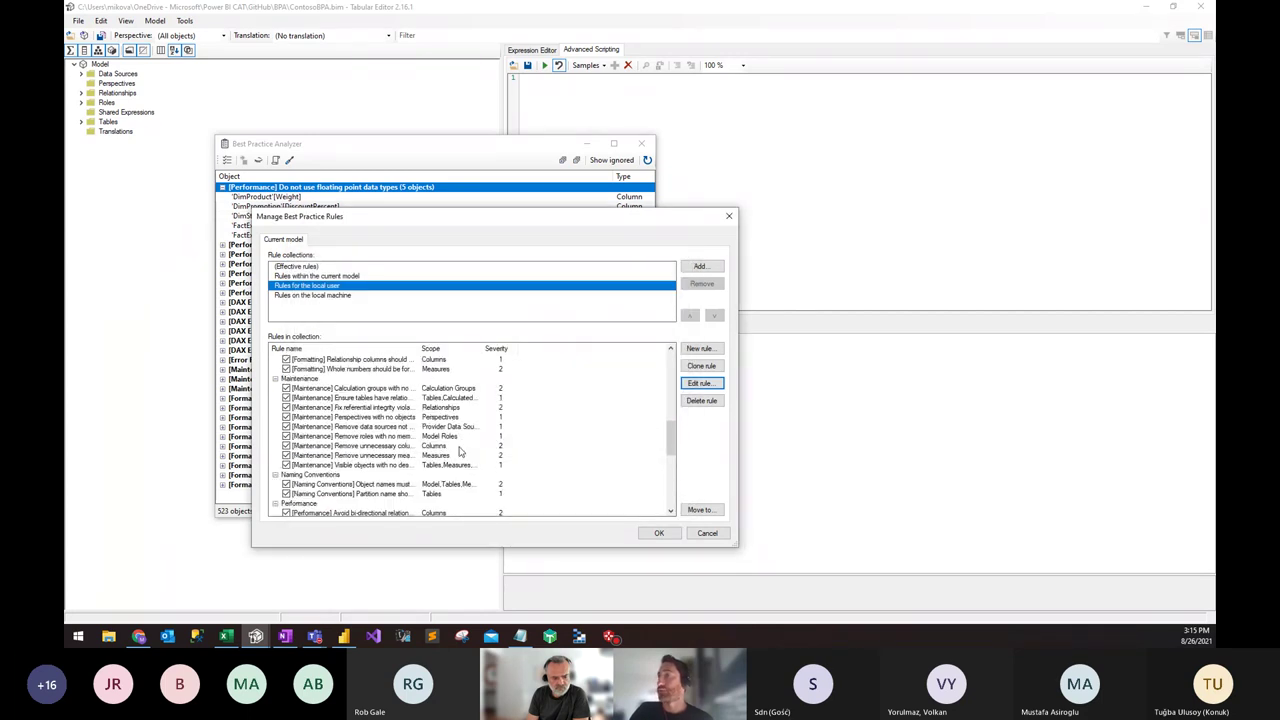
scroll(459, 452, "up", 6)
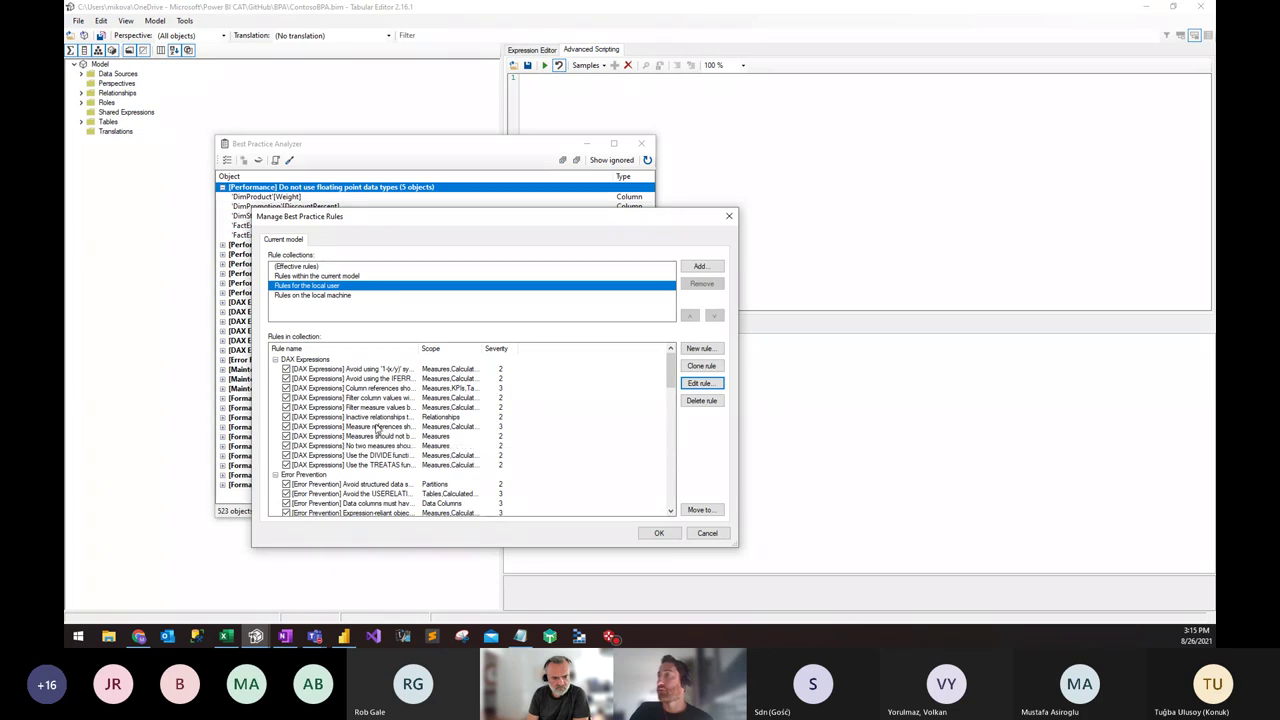
left_click(396, 455)
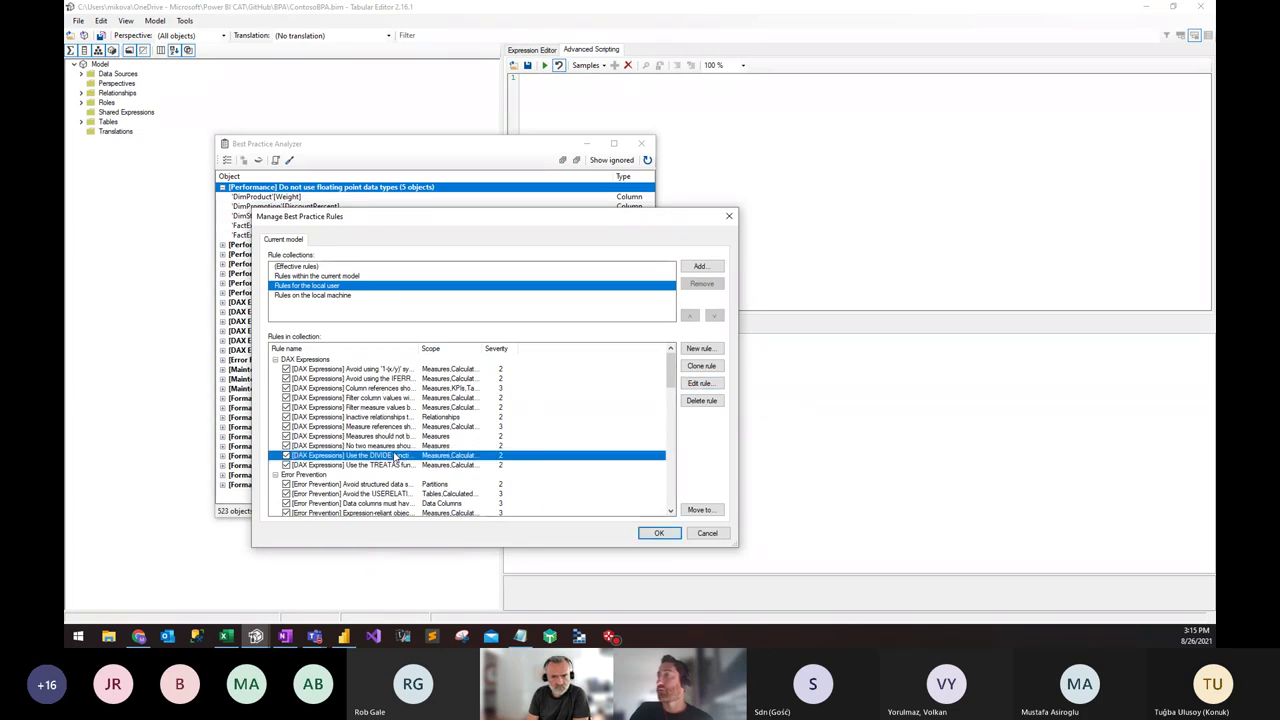
left_click(698, 384)
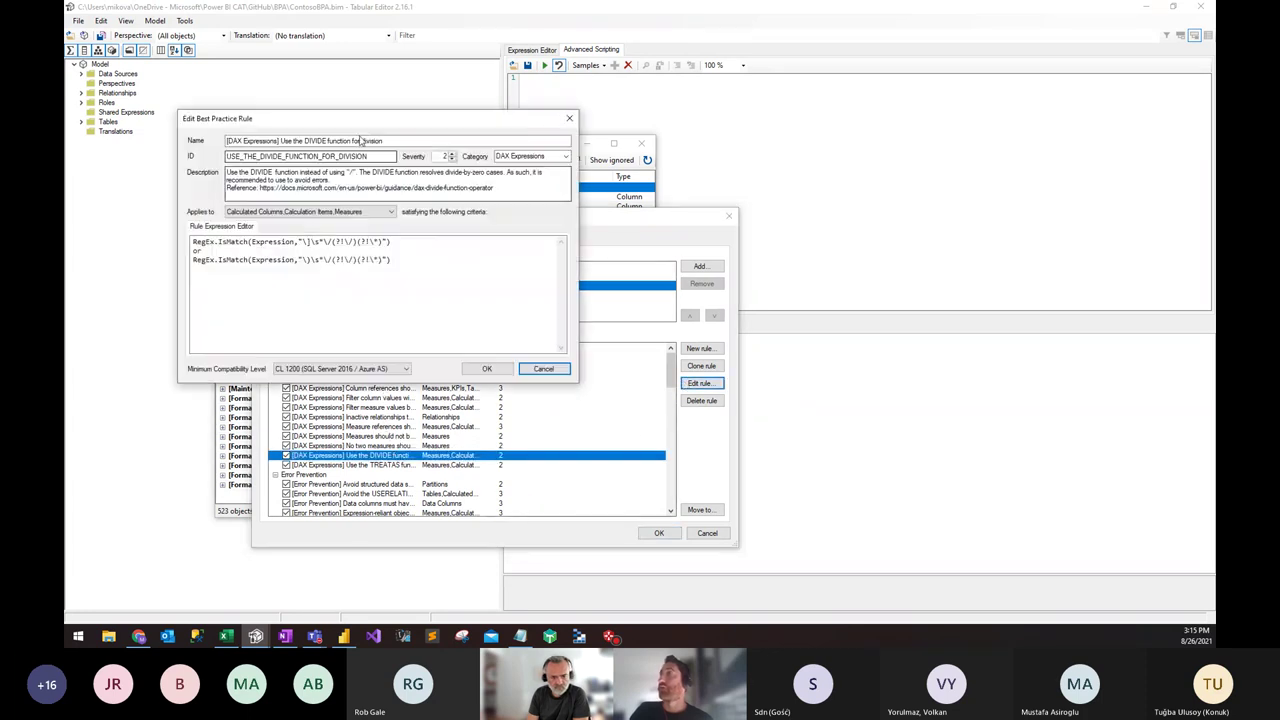
left_click_drag(376, 130, 465, 245)
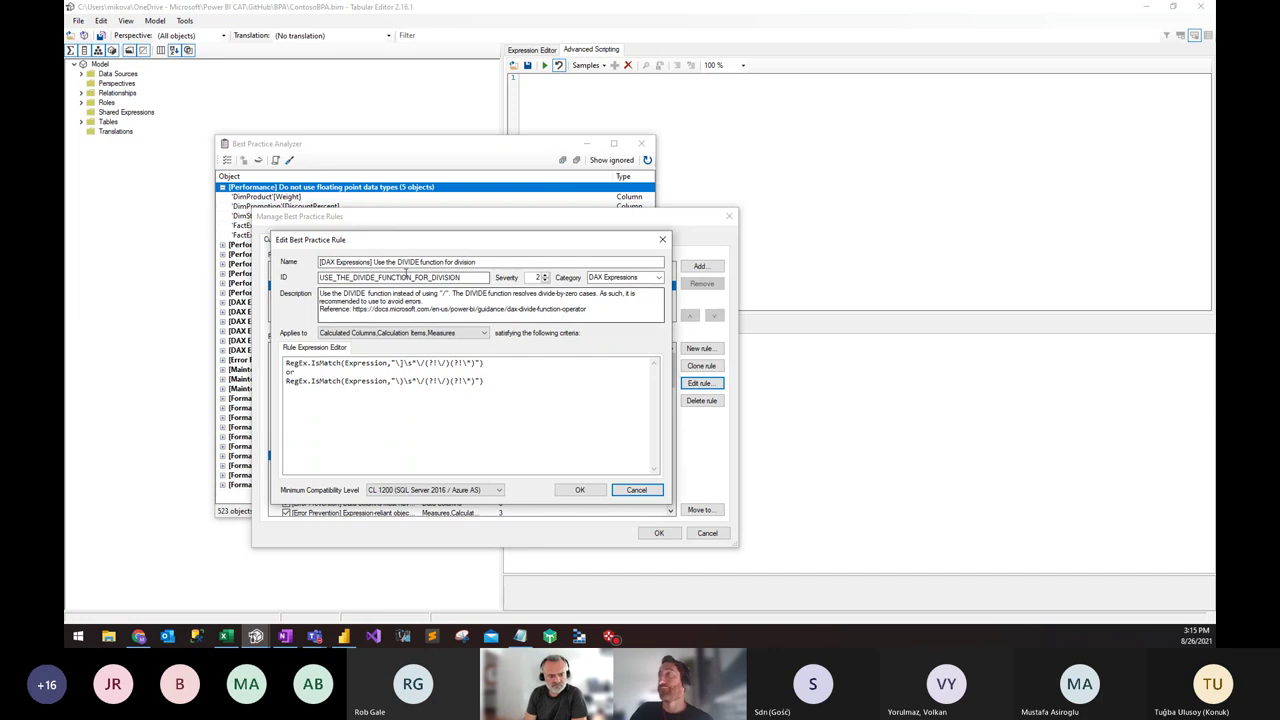
left_click_drag(404, 243, 430, 262)
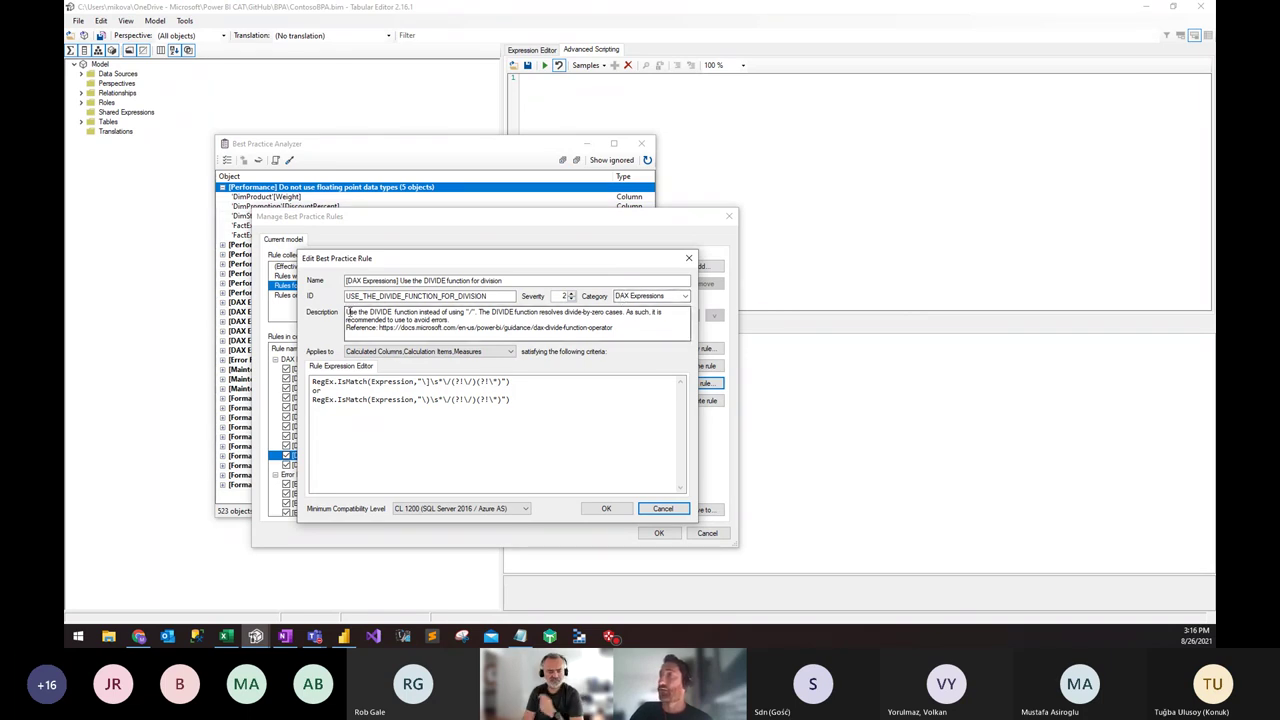
left_click_drag(347, 312, 422, 313)
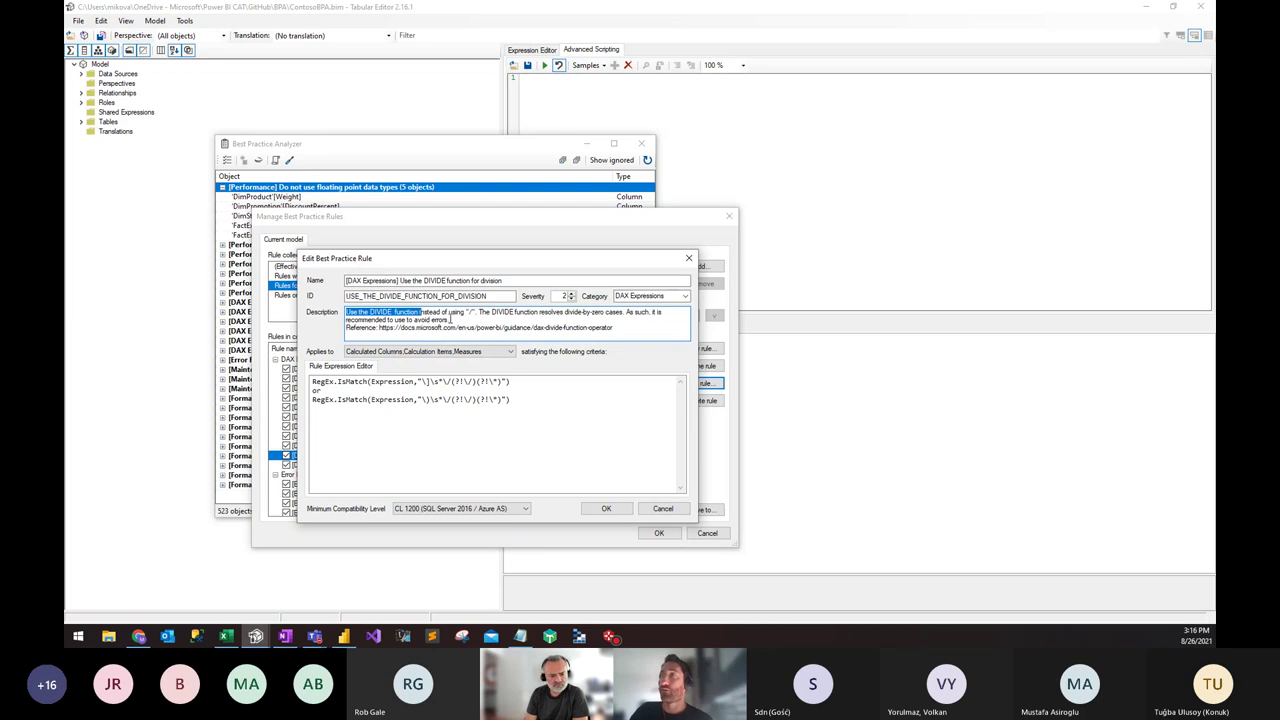
left_click_drag(388, 262, 400, 266)
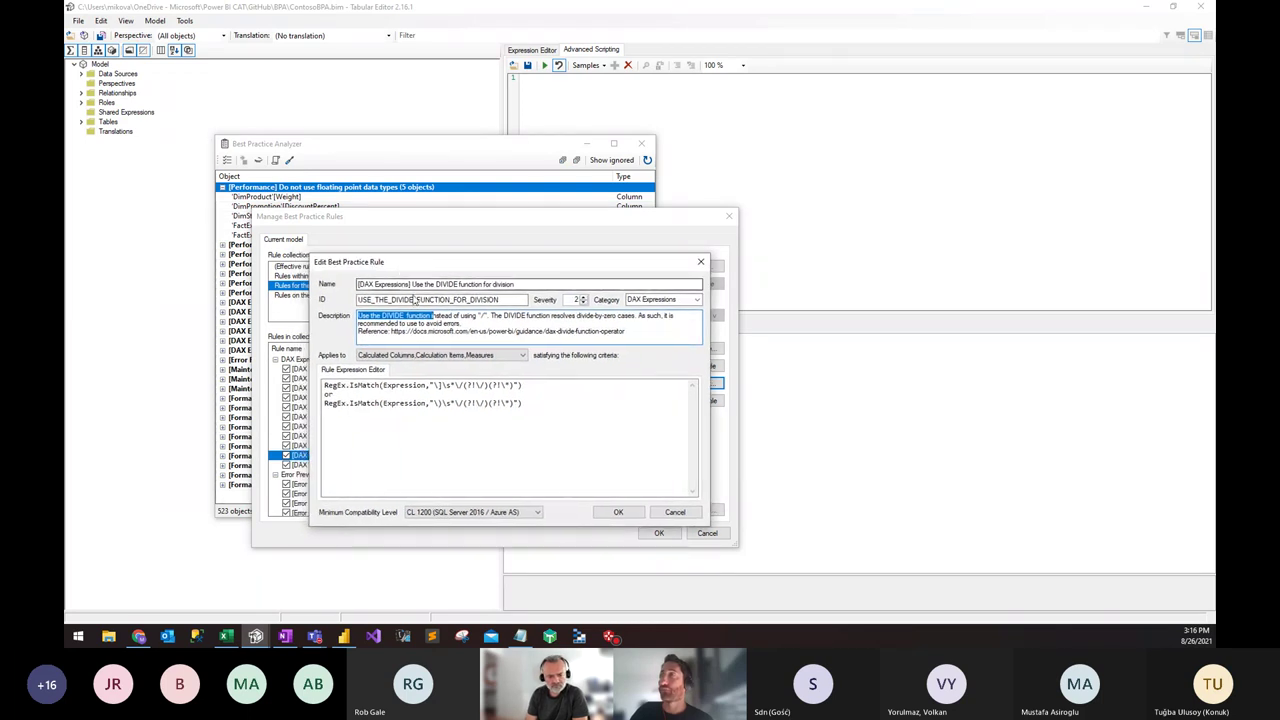
left_click(436, 322)
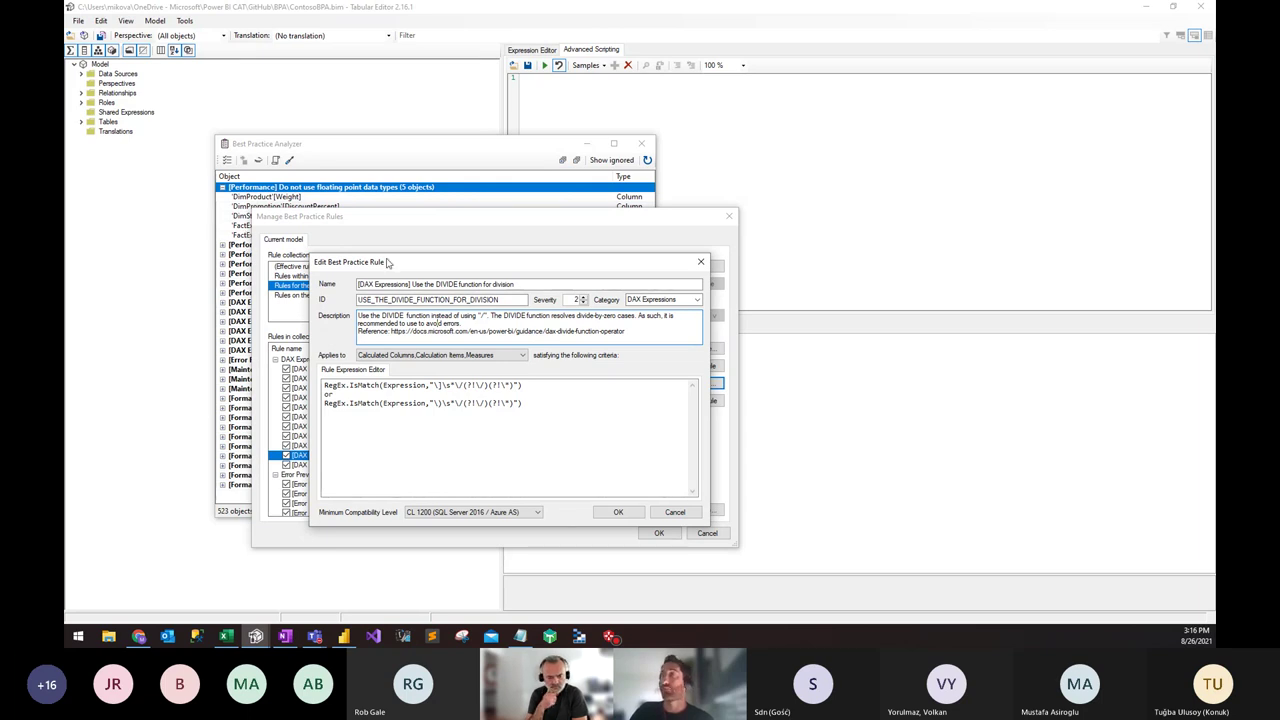
left_click_drag(393, 265, 392, 256)
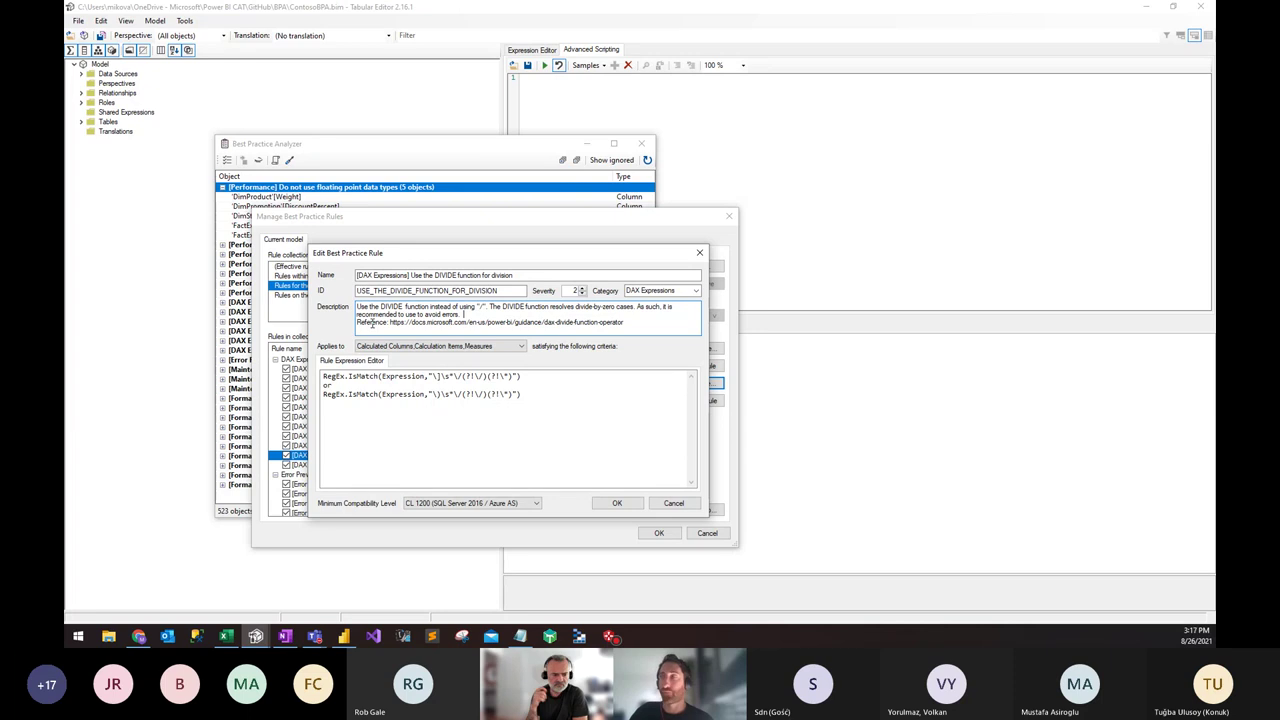
left_click_drag(446, 257, 433, 263)
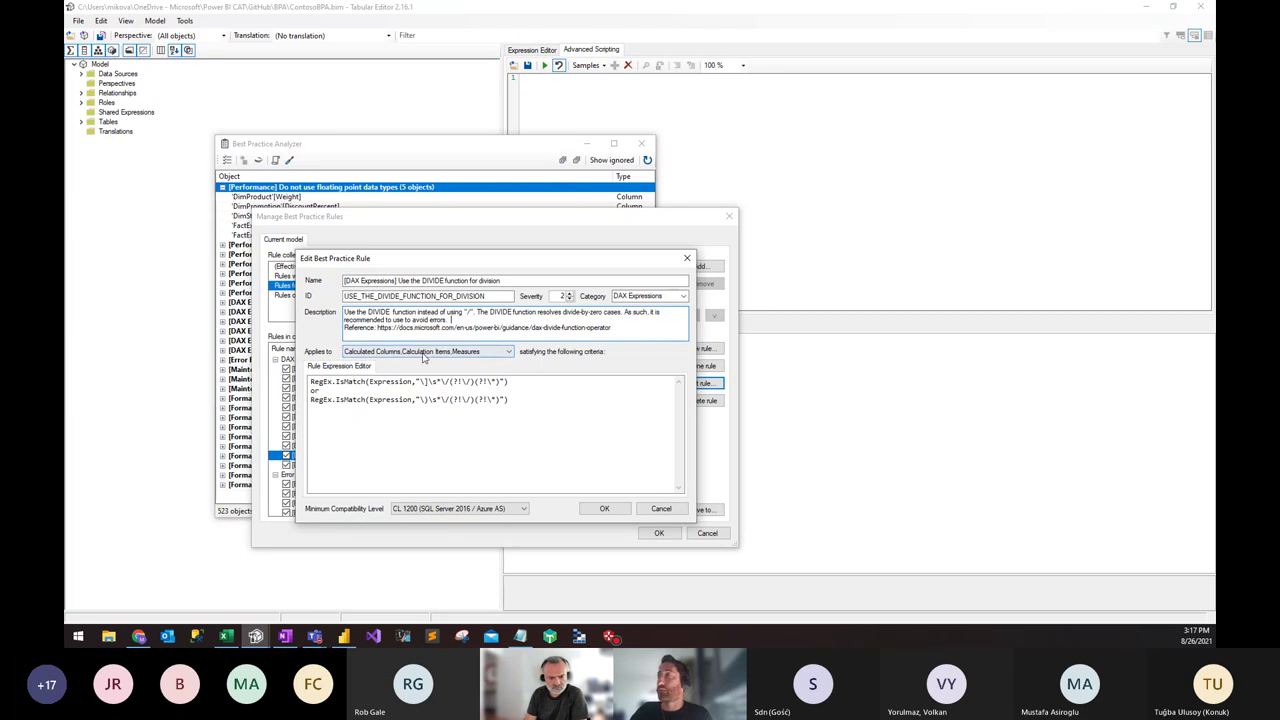
Step: Examine the DIVIDE rule's two RegEx.IsMatch conditions, and leave the rule editor and rule manager without saving
left_click(336, 384)
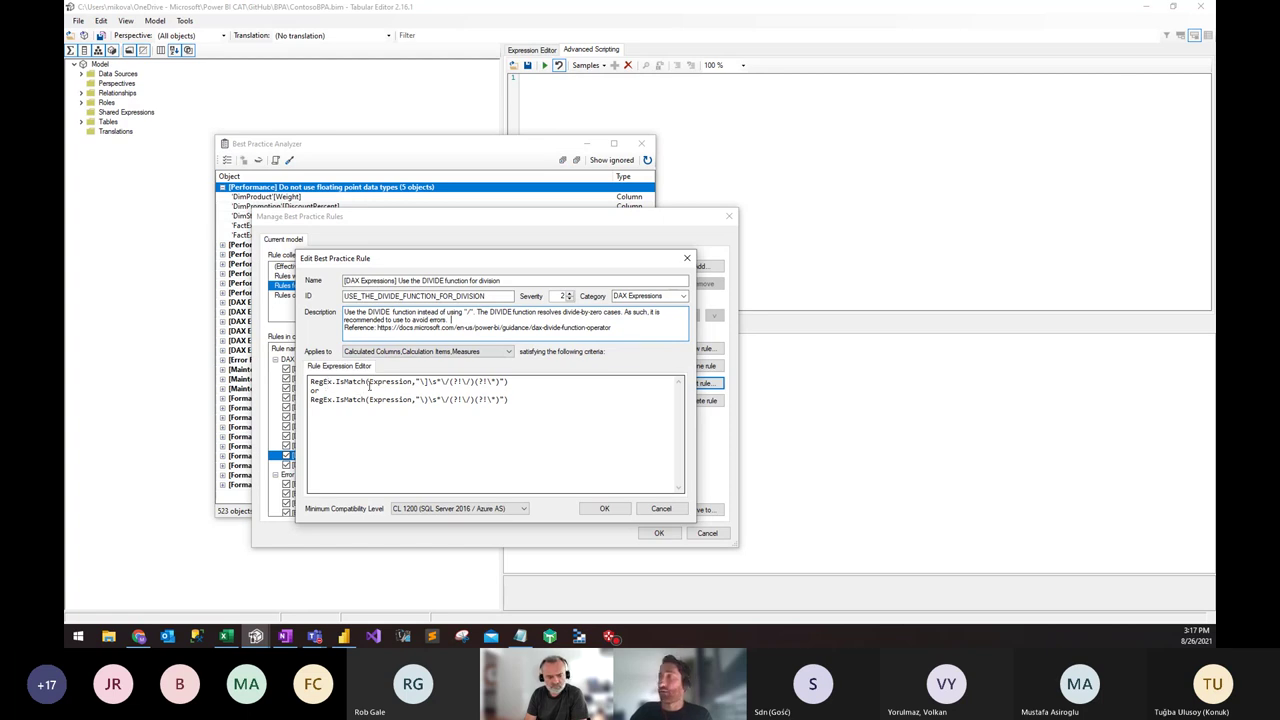
left_click_drag(440, 264, 448, 258)
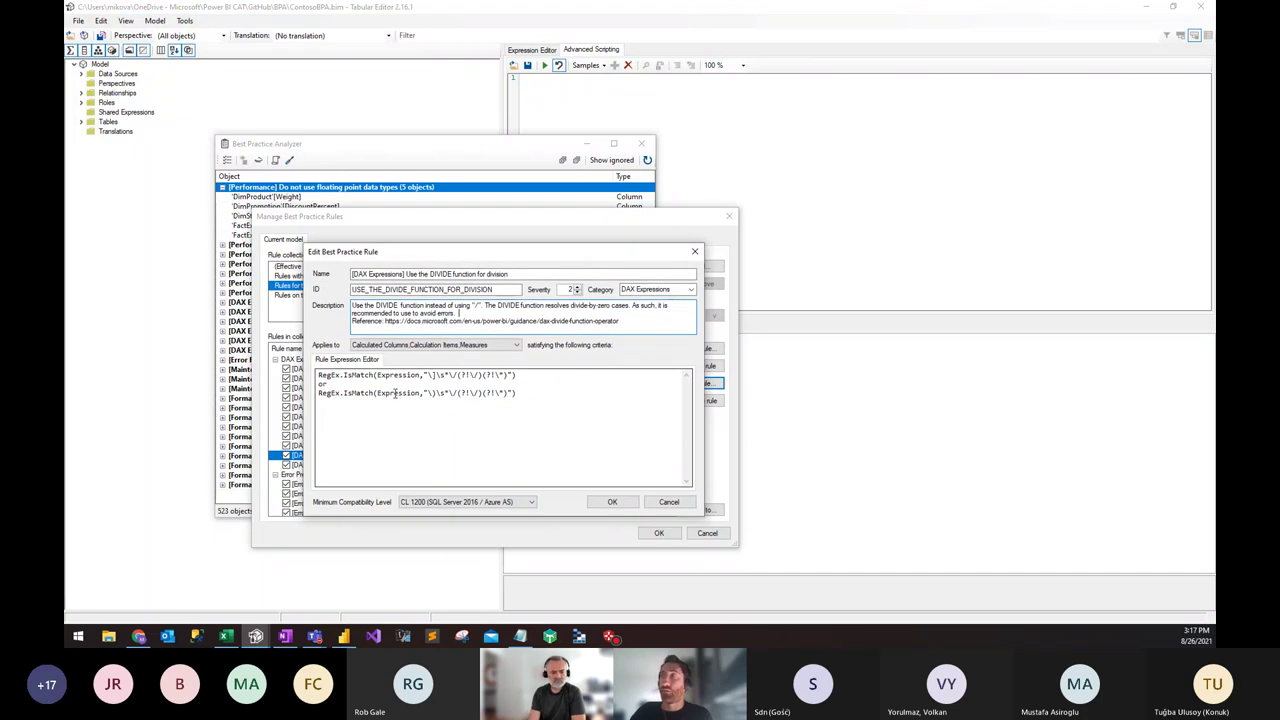
left_click_drag(405, 393, 405, 384)
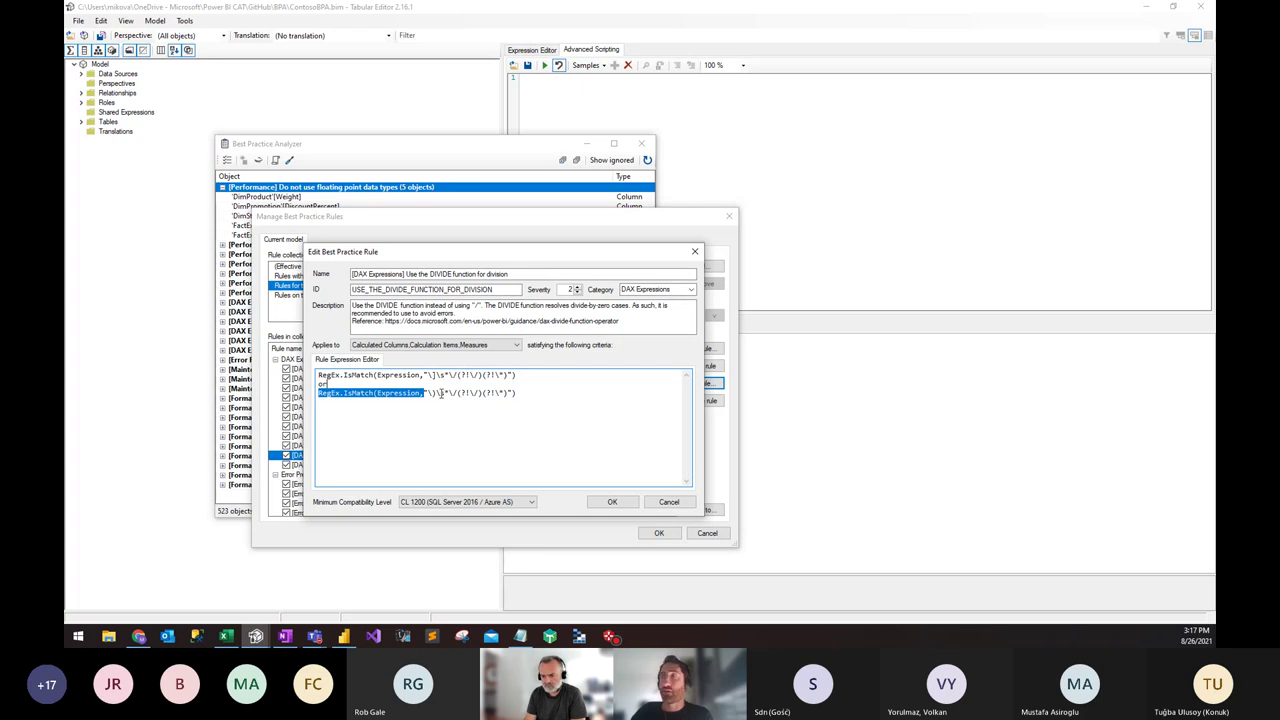
left_click_drag(440, 393, 370, 393)
left_click(407, 392)
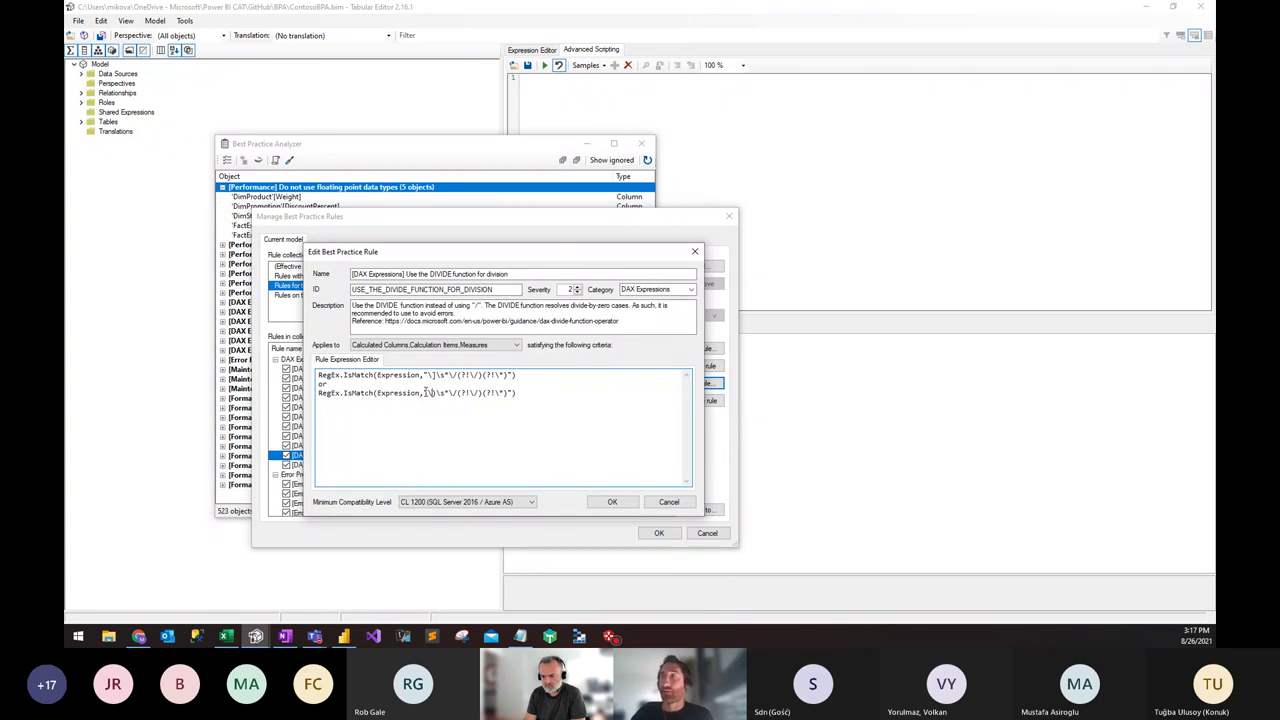
left_click(430, 392)
key("Delete")
type(")")
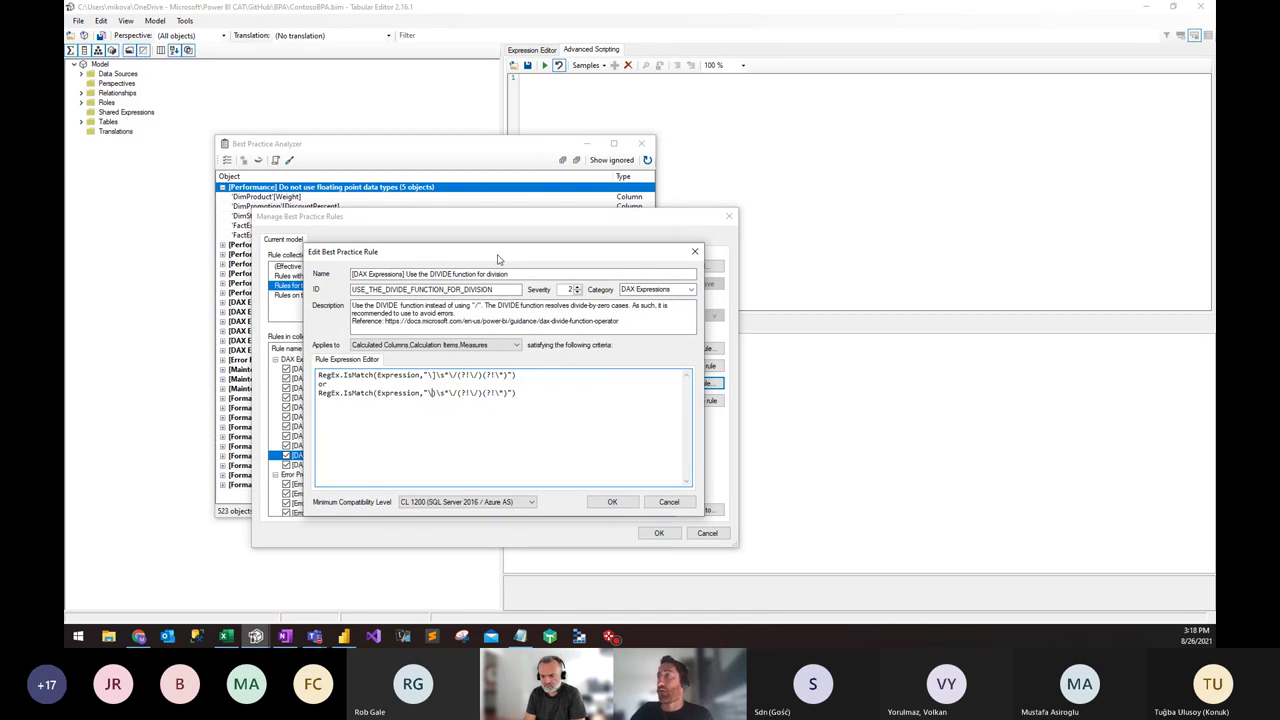
left_click_drag(498, 259, 495, 259)
left_click_drag(442, 393, 412, 377)
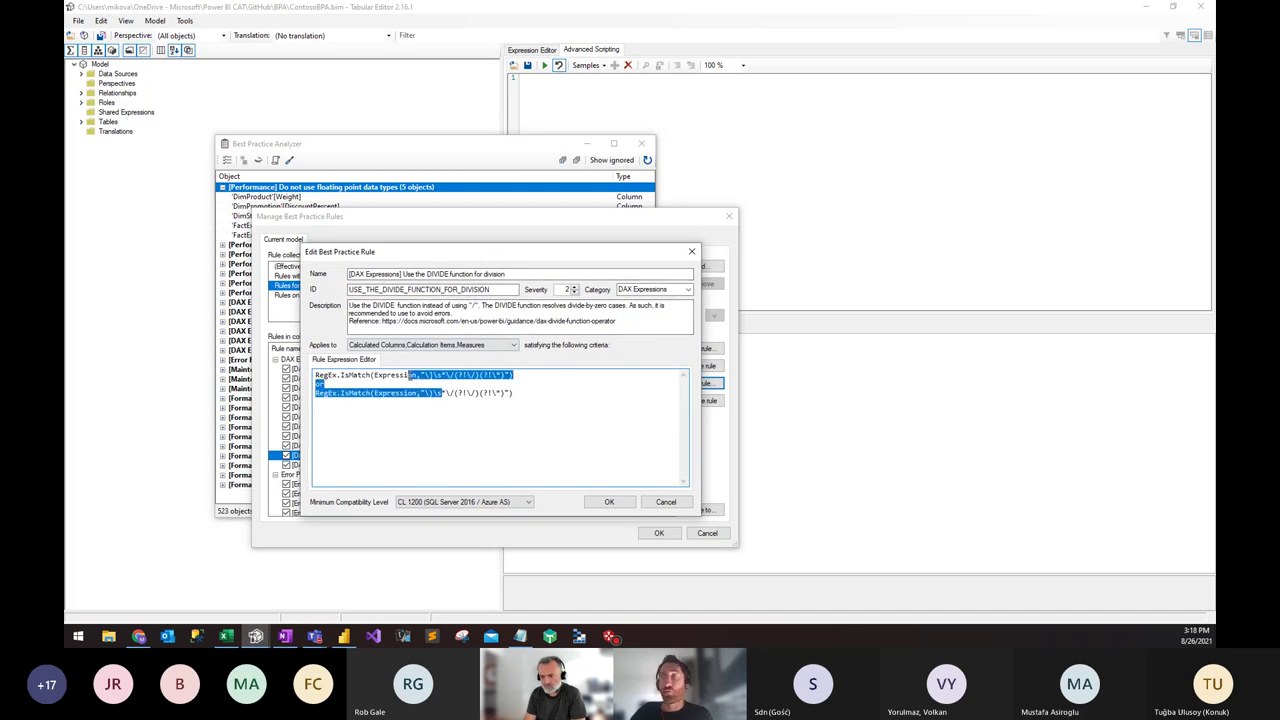
left_click(391, 380)
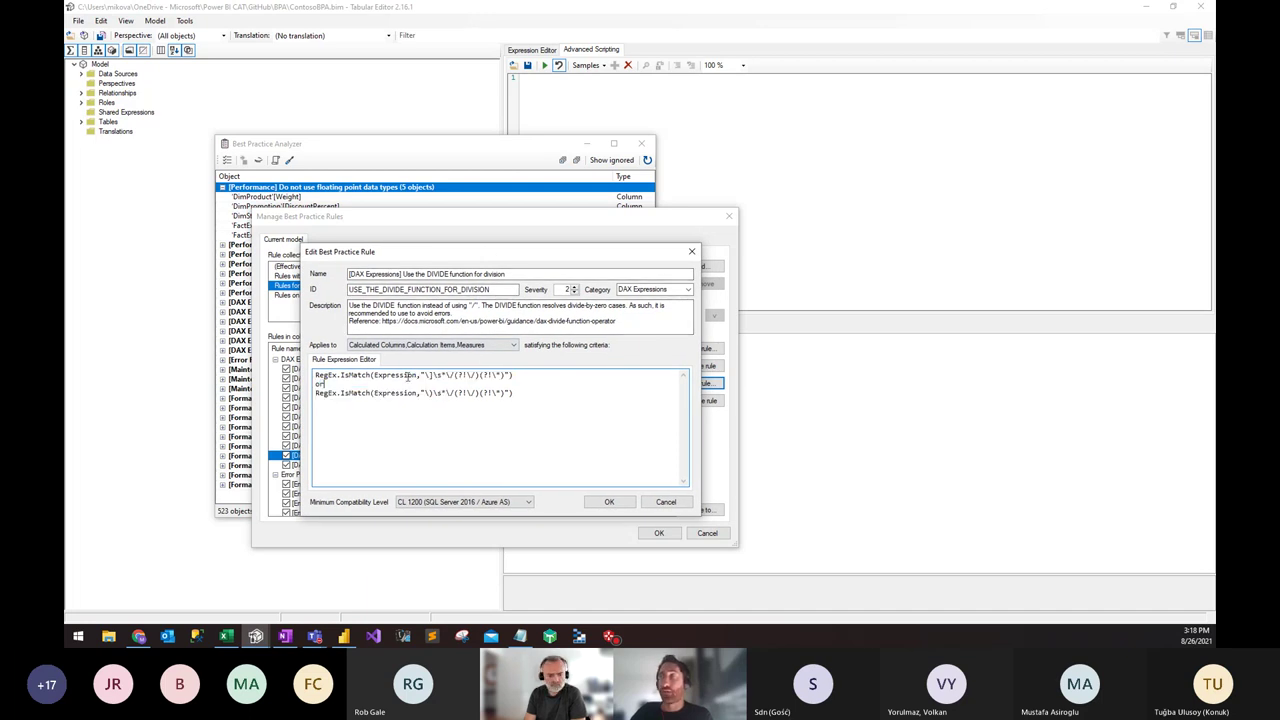
left_click(666, 503)
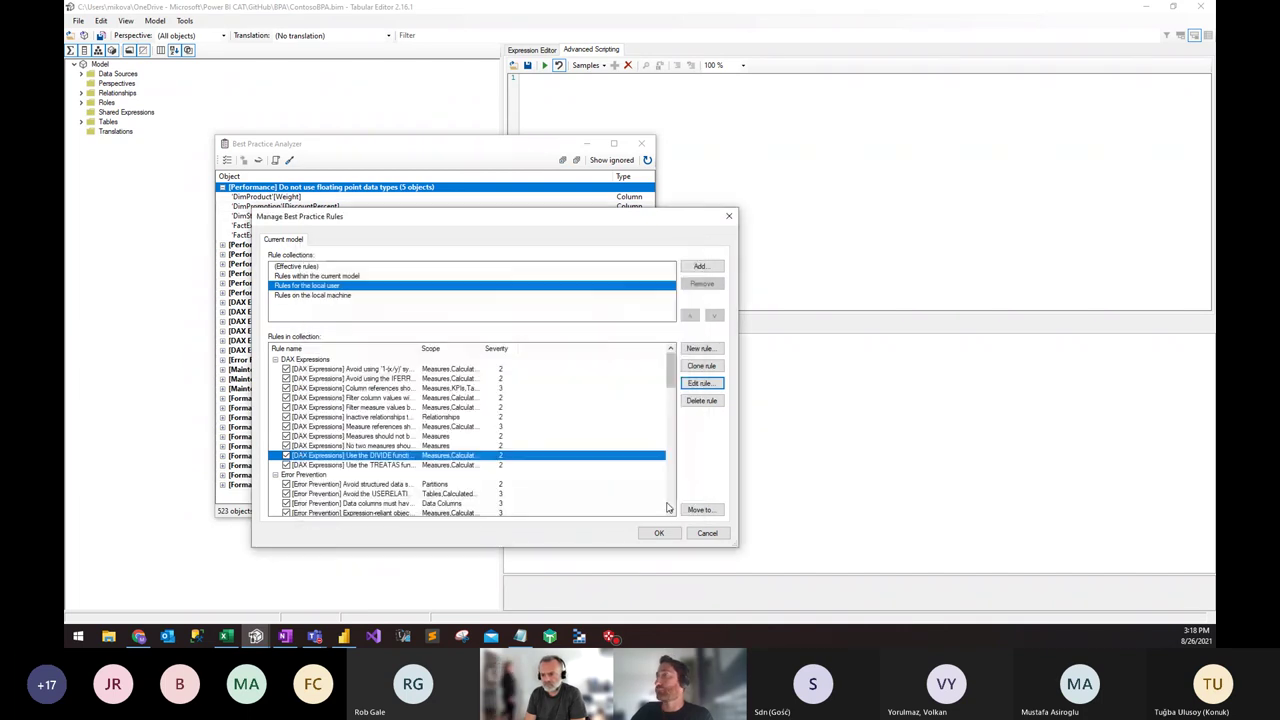
left_click(707, 534)
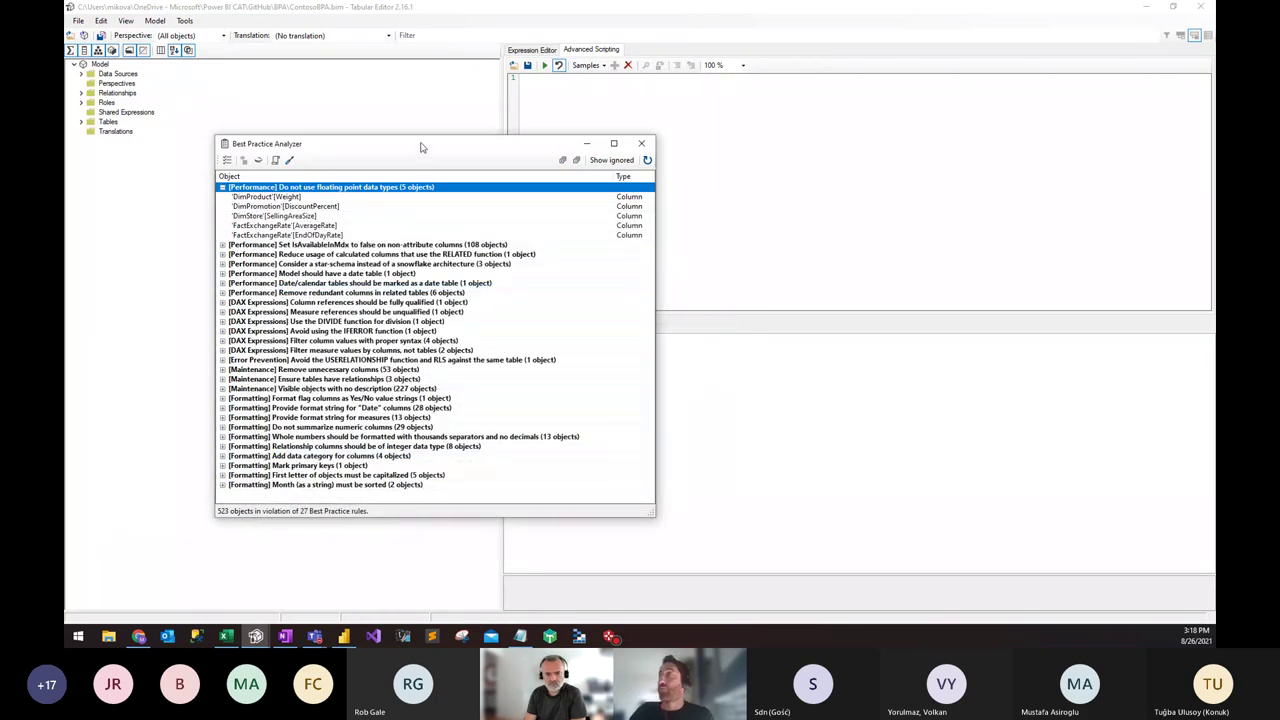
Step: Review the columns flagged for floating point data types and check the actions available for 'DimProduct'[Weight]
left_click_drag(425, 148, 456, 168)
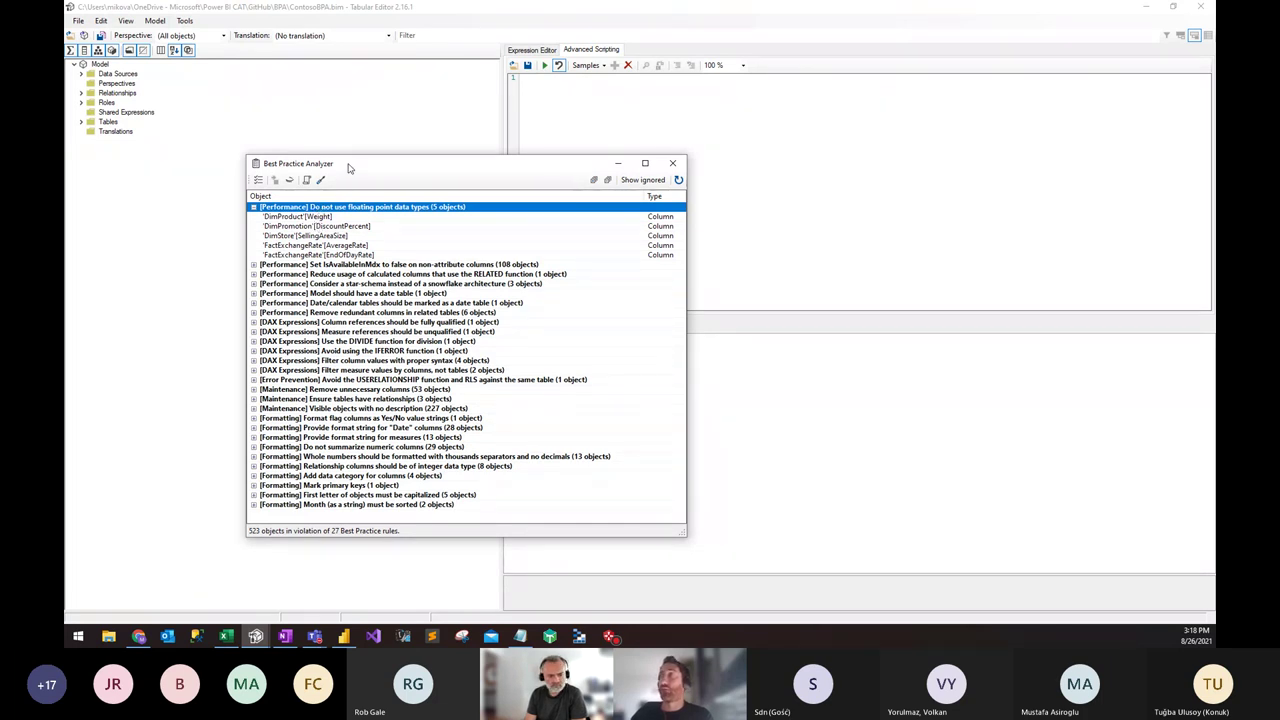
left_click_drag(350, 165, 337, 176)
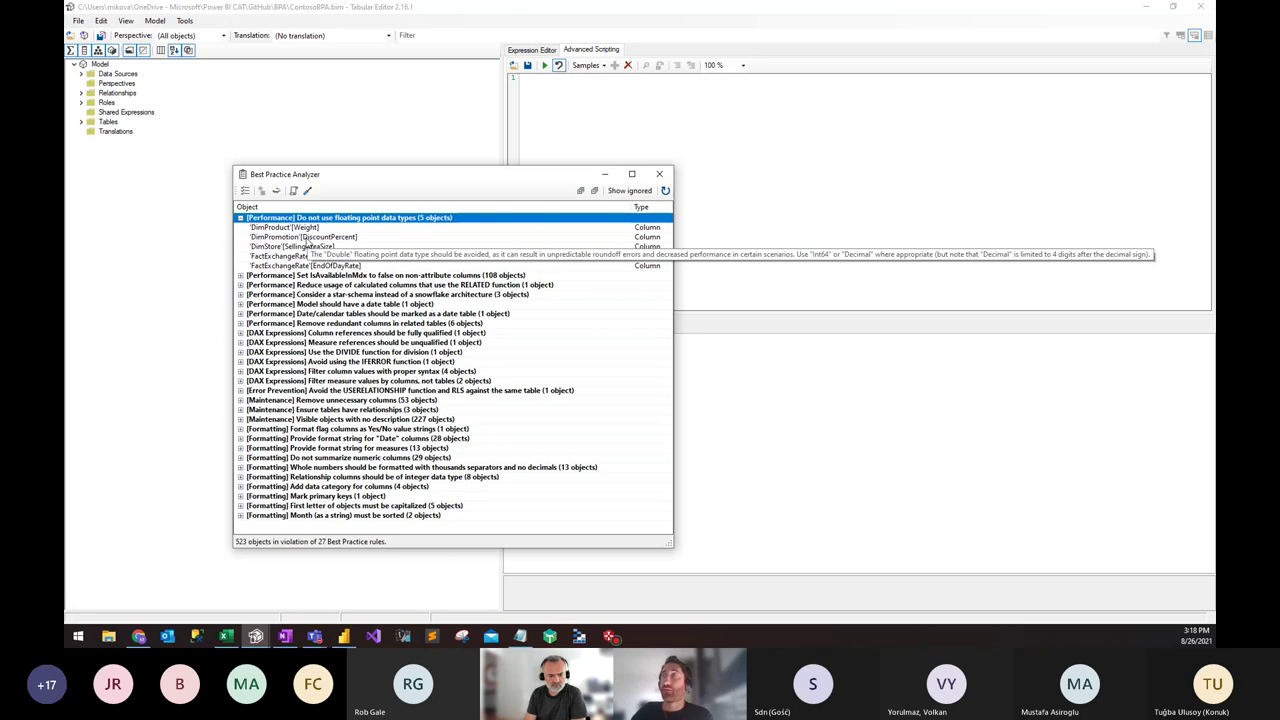
left_click_drag(332, 180, 332, 163)
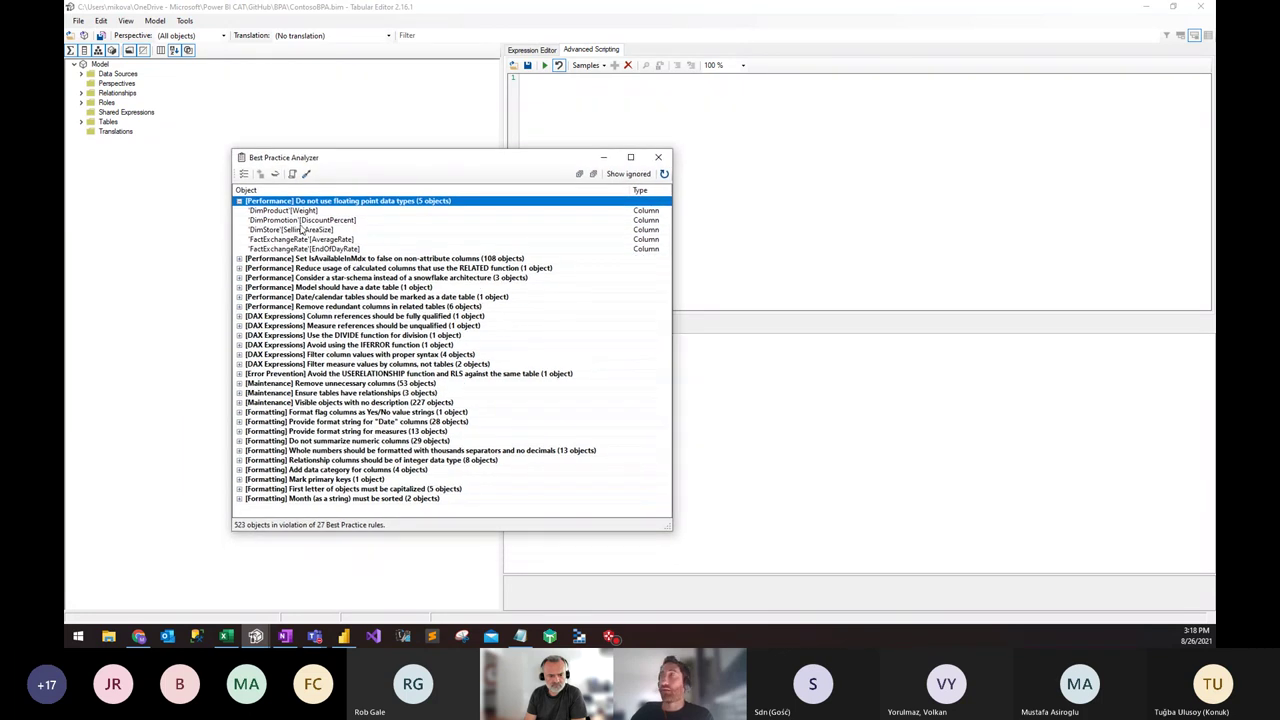
left_click(300, 220)
left_click(301, 212)
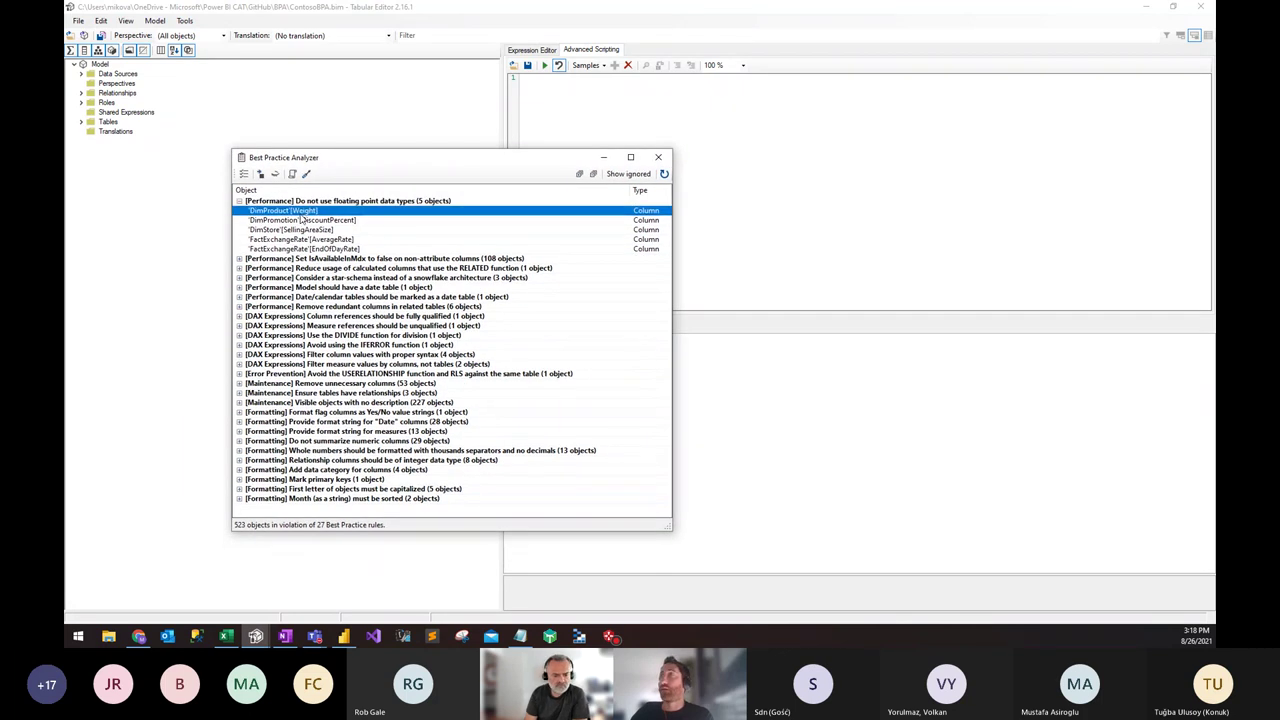
mouse_move(300, 213)
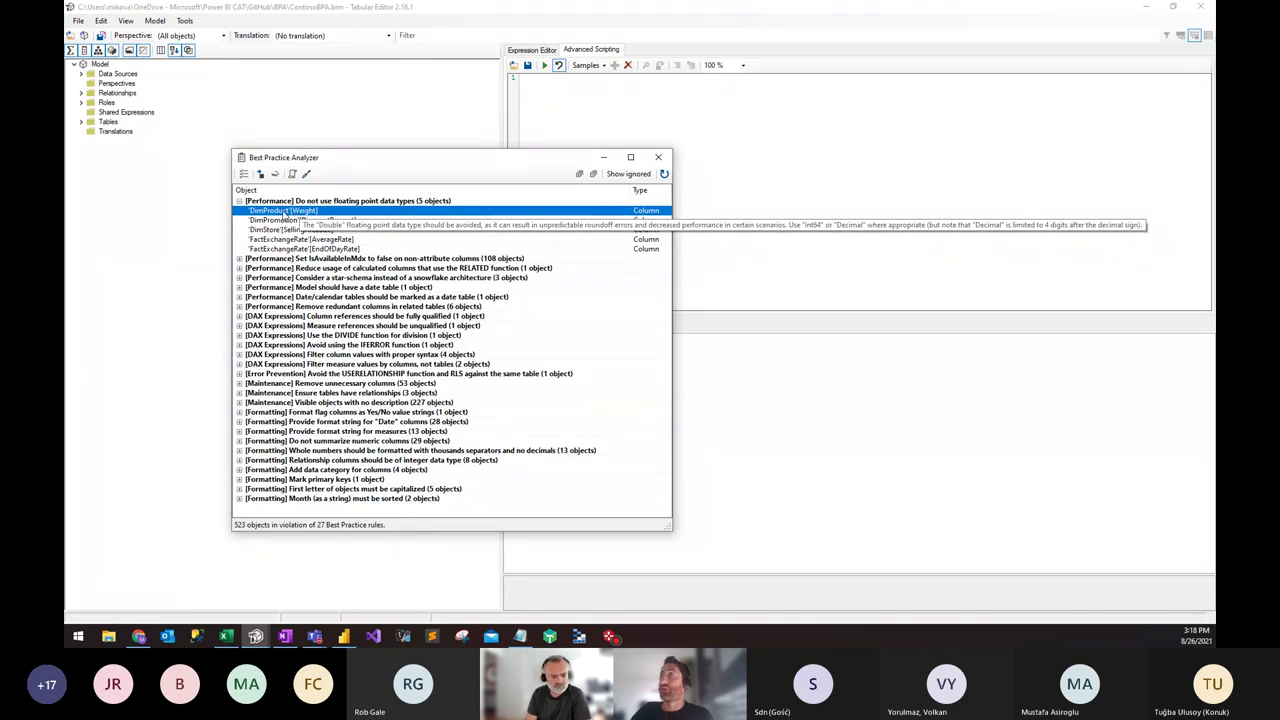
right_click(286, 213)
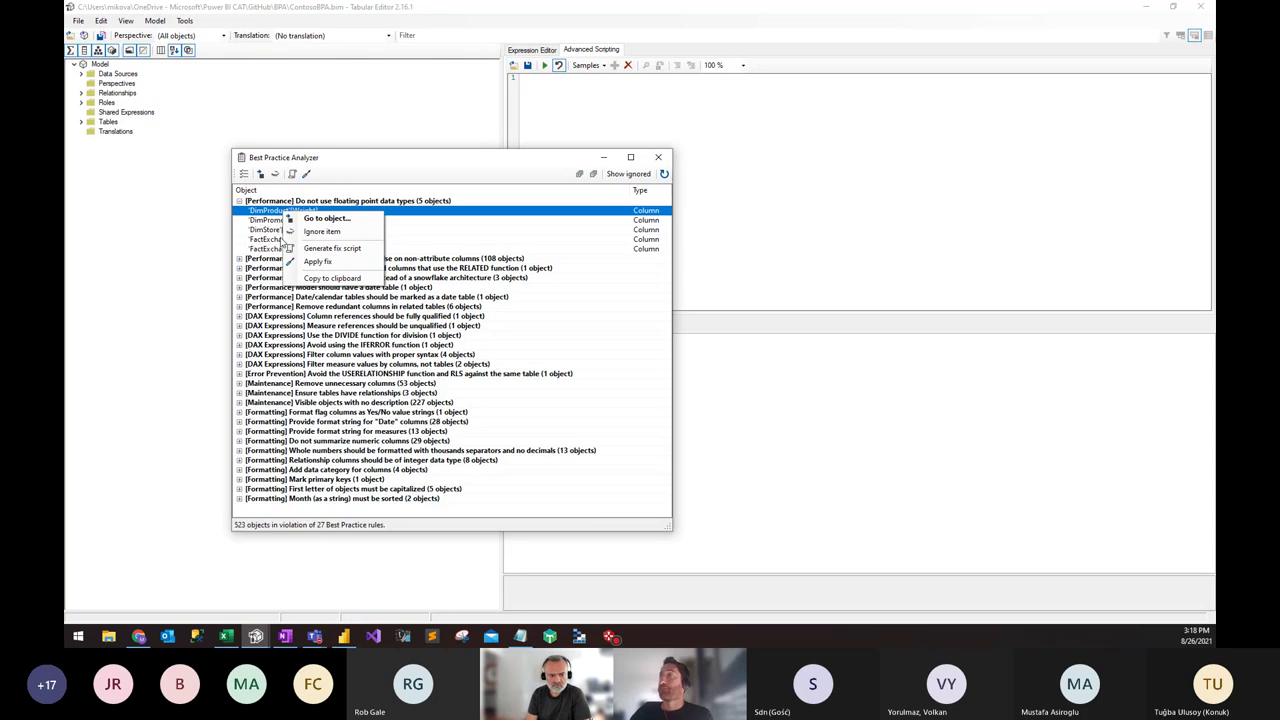
left_click(289, 248)
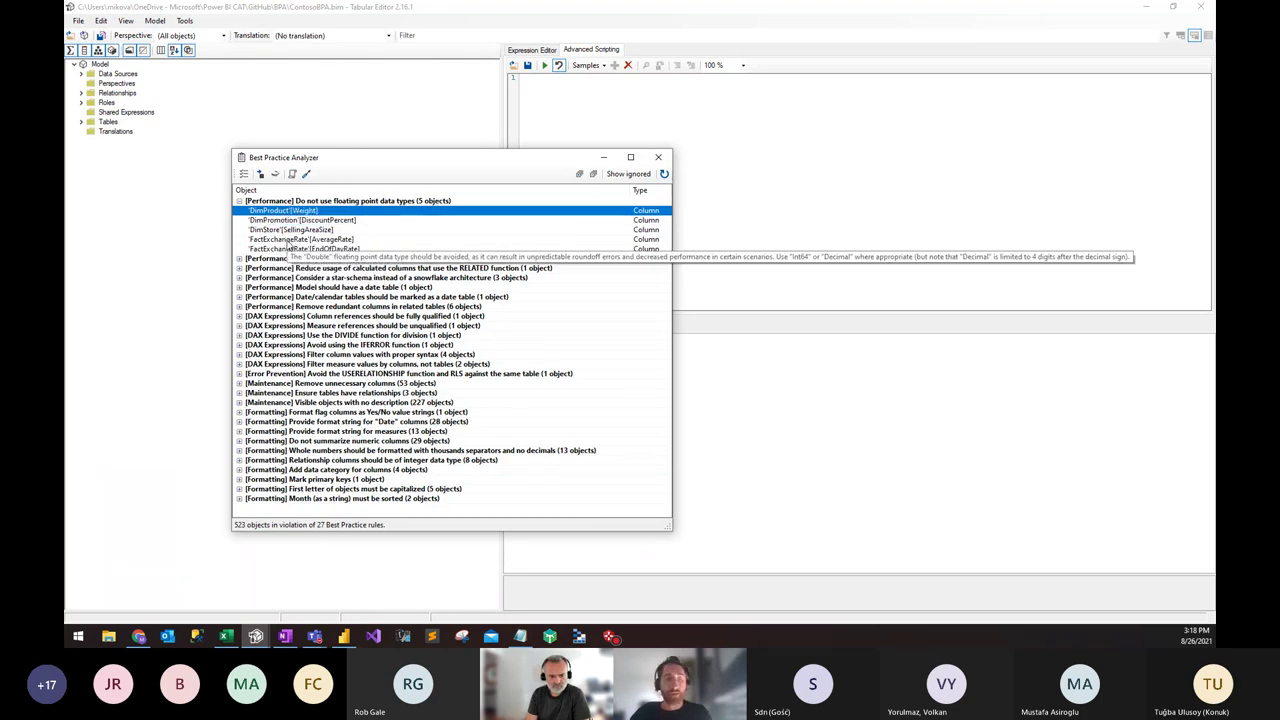
Step: Generate a fix script for all columns flagged for floating point data types and paste it into the Advanced Scripting editor
key("ctrl+a")
right_click(304, 233)
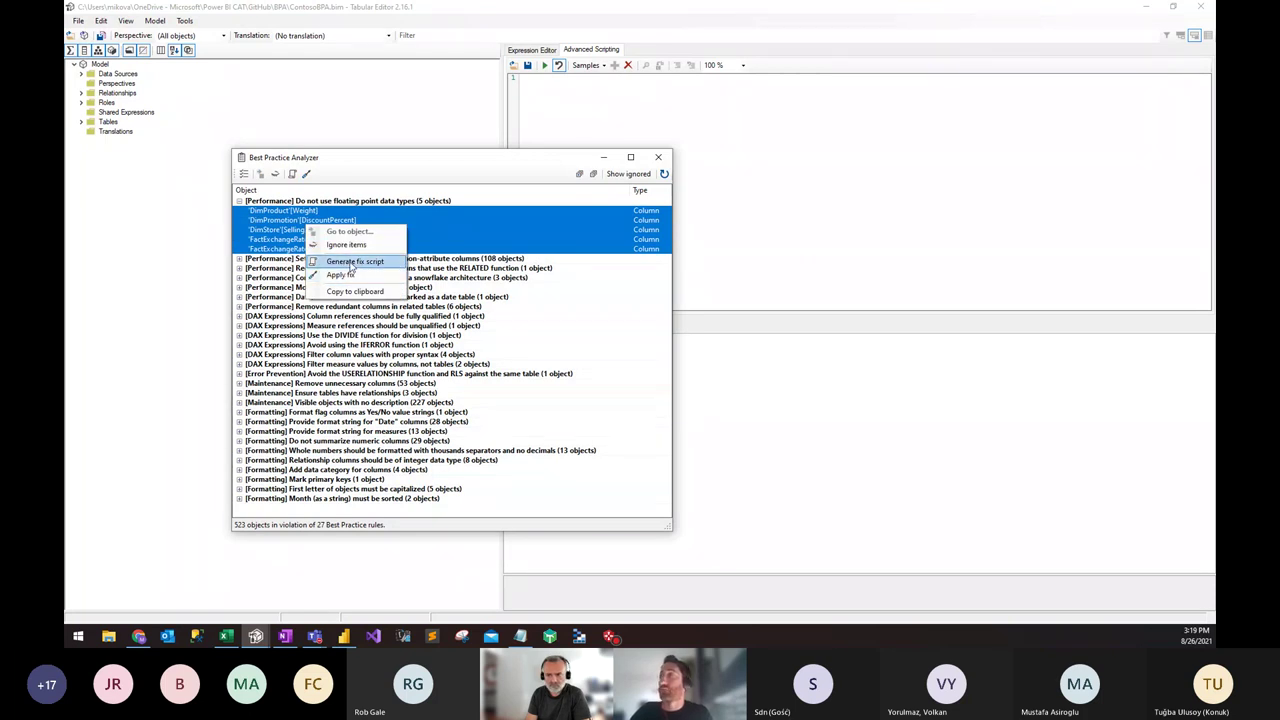
left_click(351, 262)
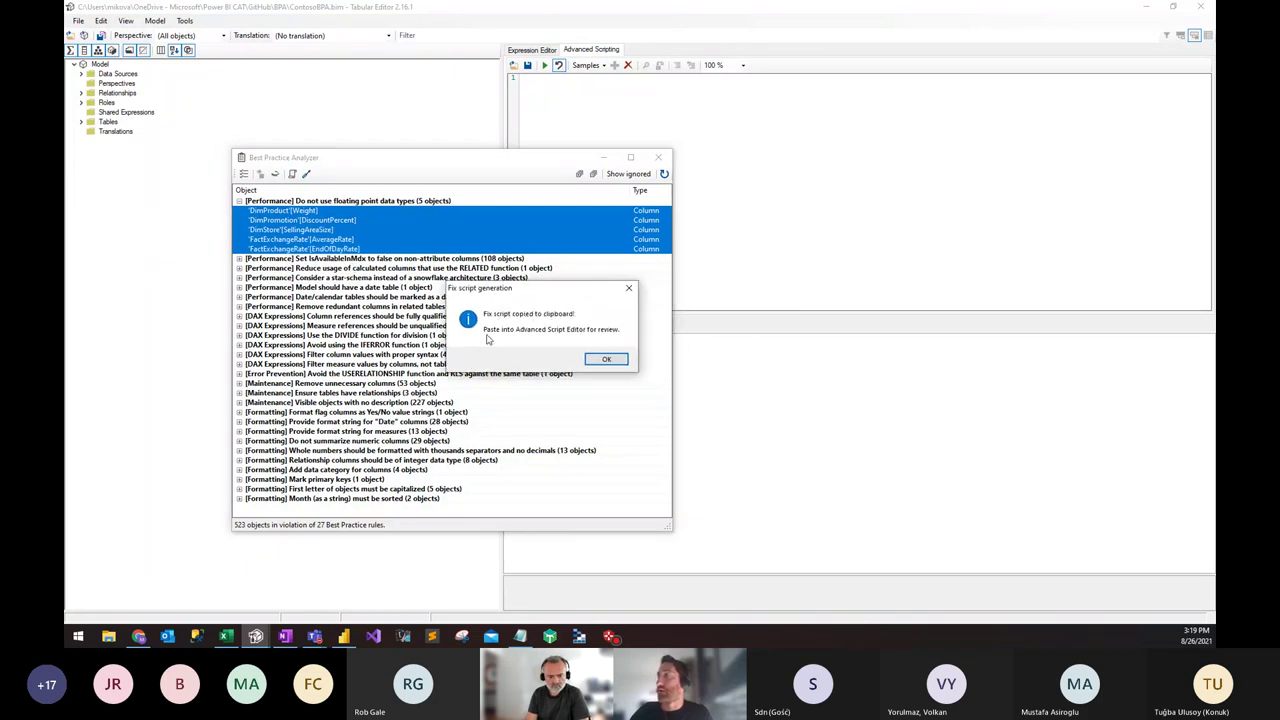
left_click(605, 360)
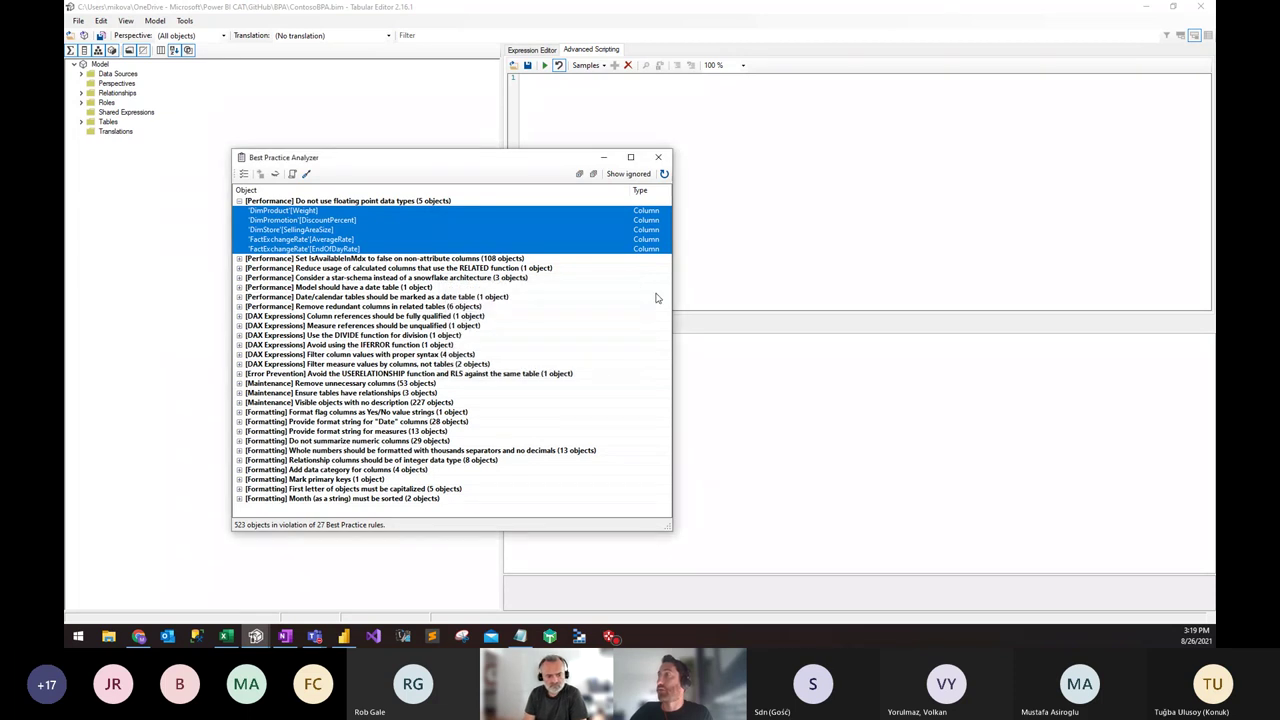
left_click(714, 218)
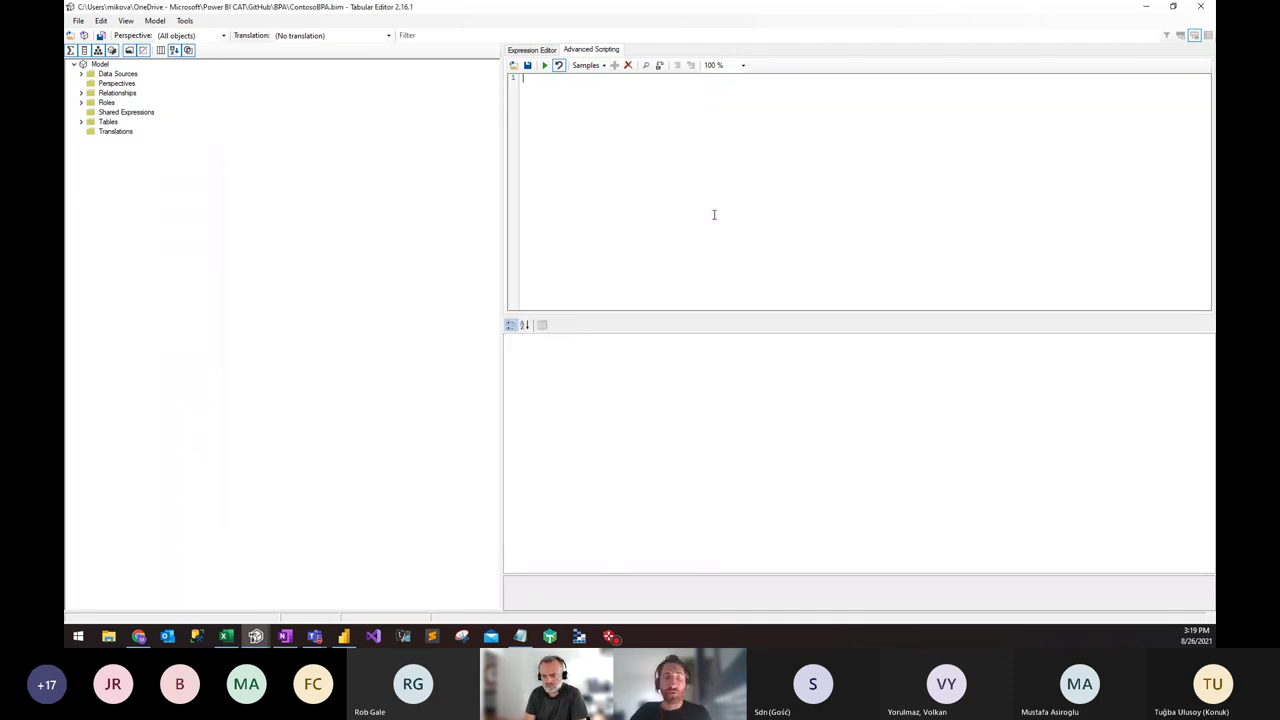
key("ctrl+v")
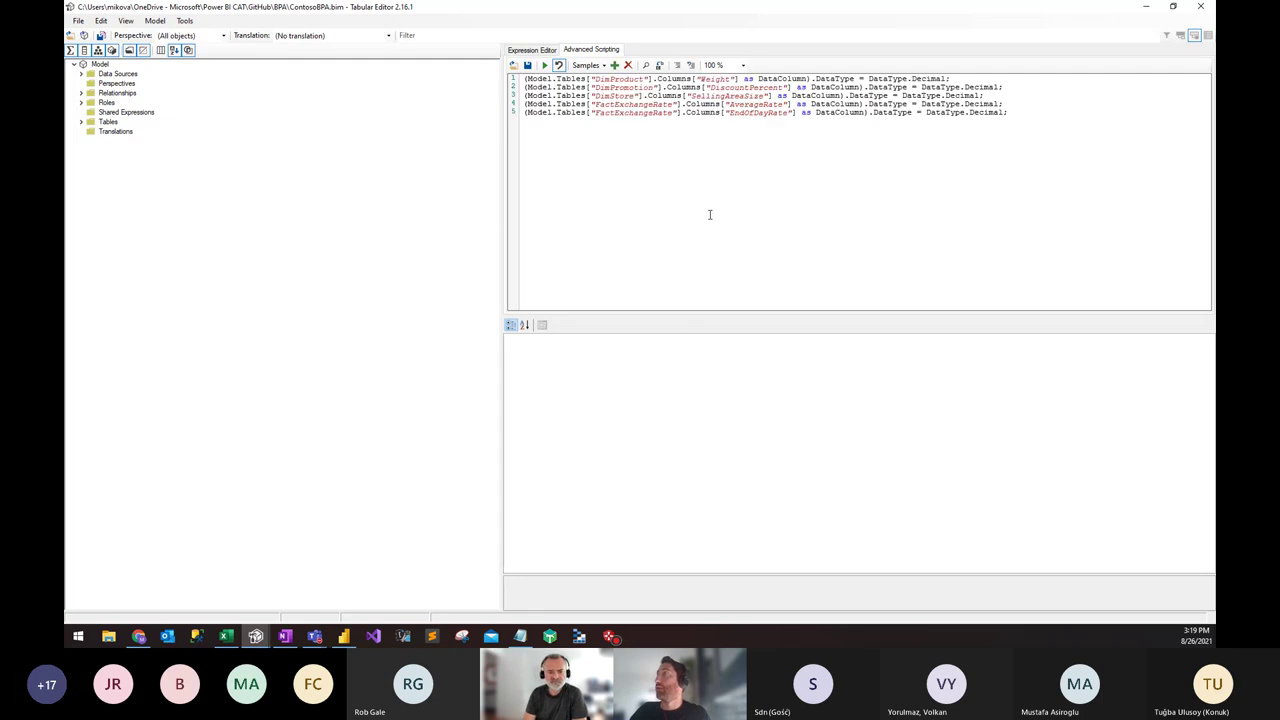
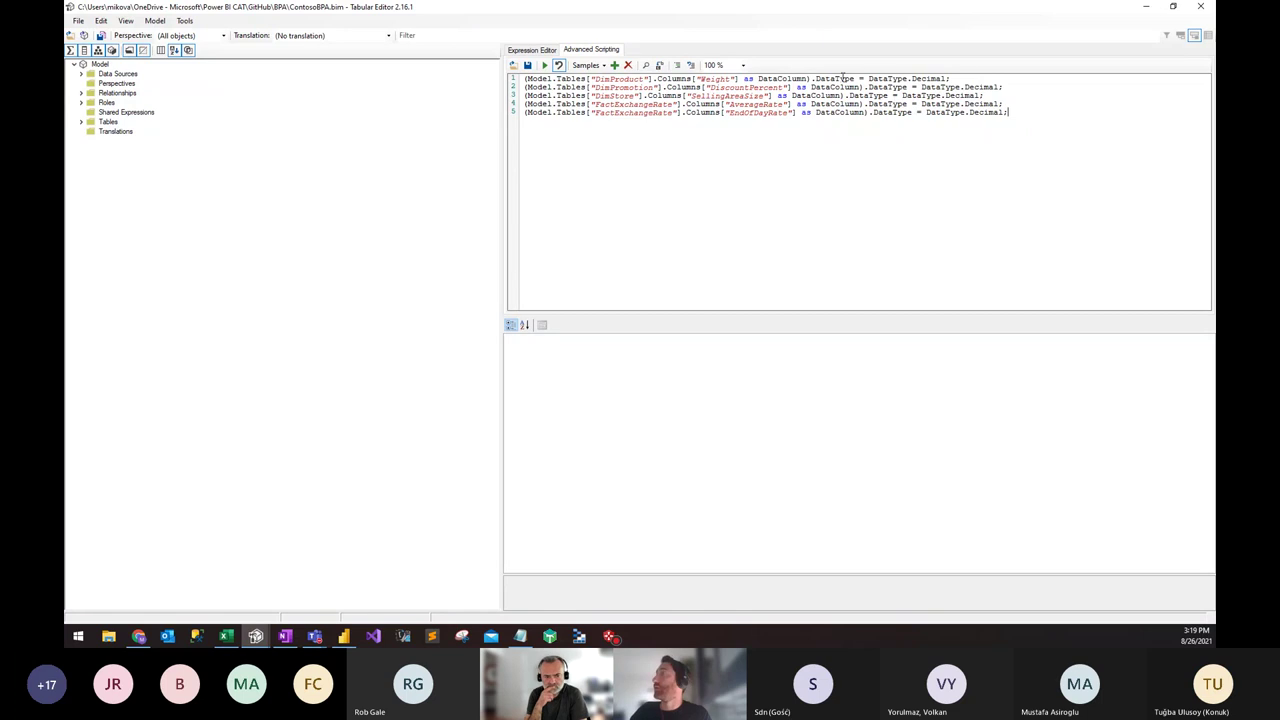
Step: Go from the flagged 'DimProduct'[Weight] entry in the Best Practice Analyzer to that column in the model tree
left_click_drag(855, 78, 758, 78)
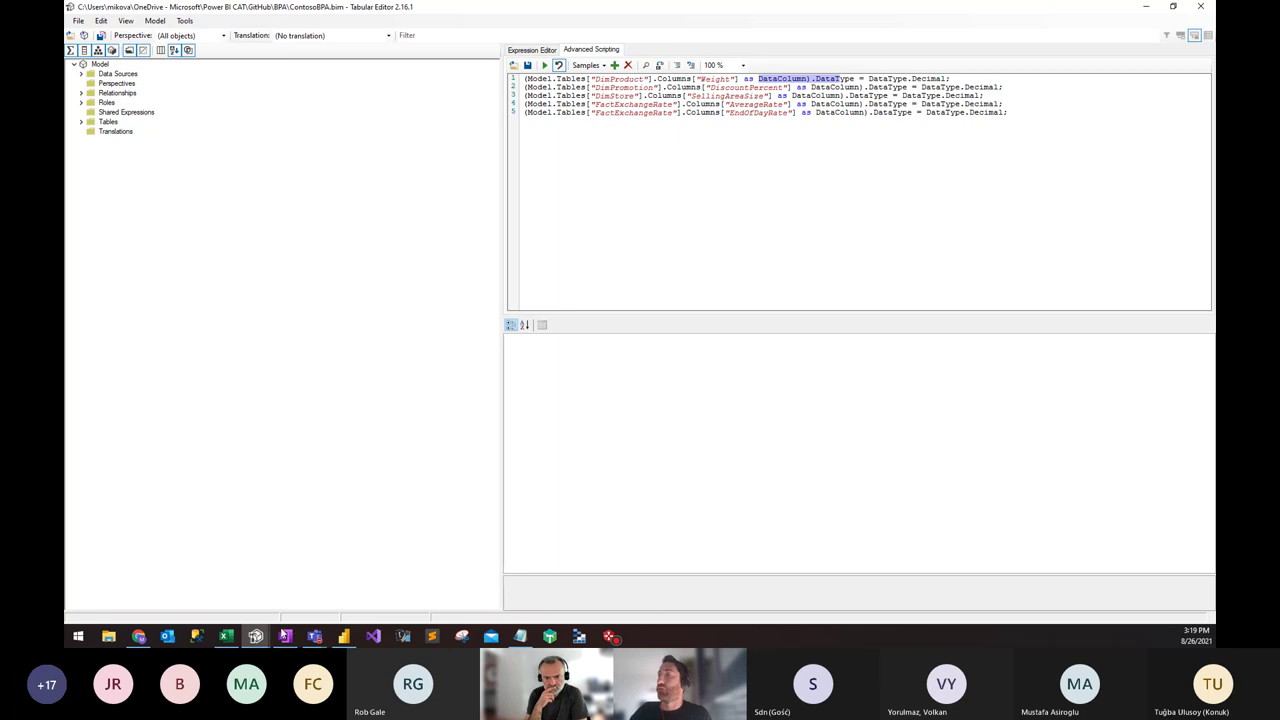
mouse_move(256, 636)
left_click(377, 592)
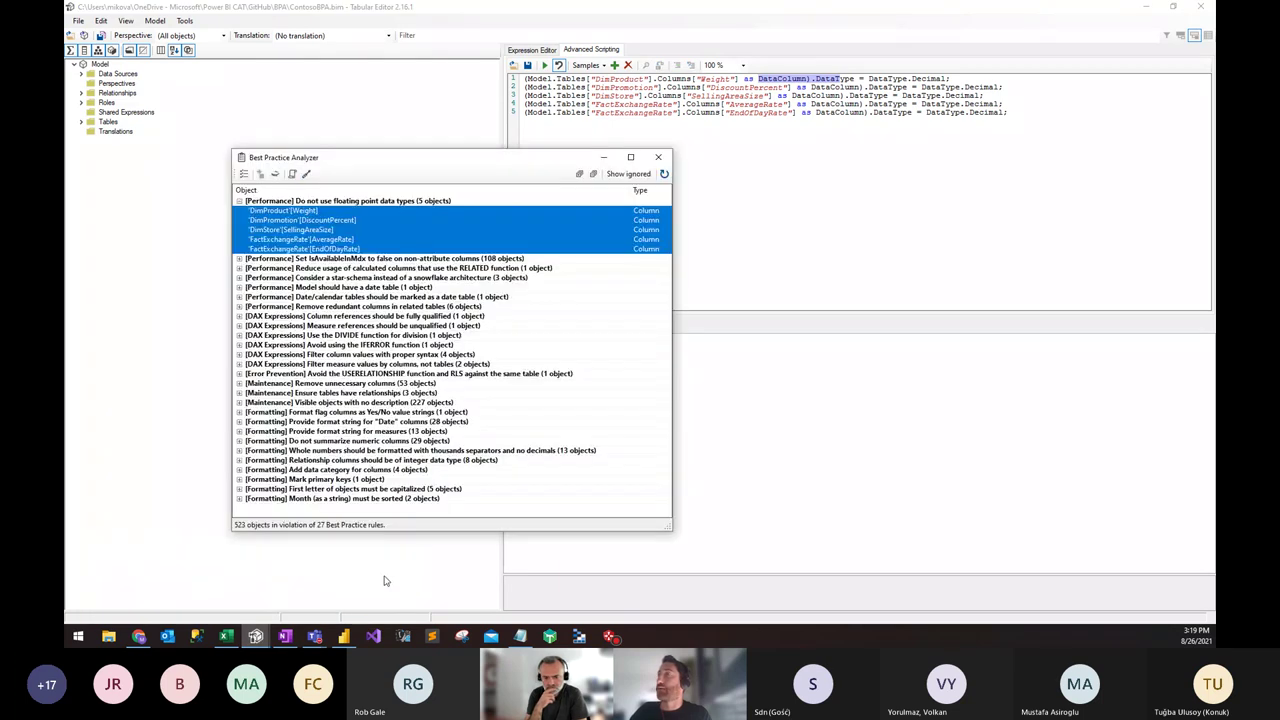
left_click(300, 211)
double_click(314, 212)
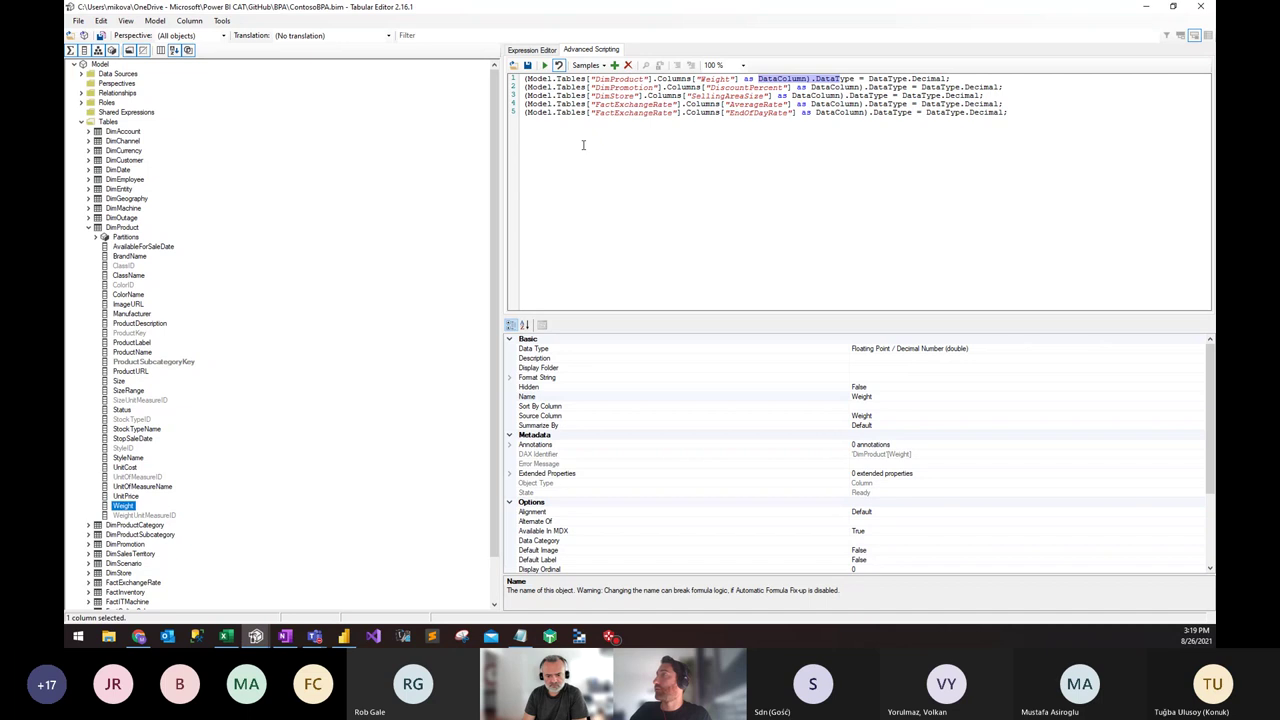
Step: Run the fix script to convert the flagged floating point columns to Decimal, and check the Weight column's data type
left_click(580, 112)
left_click(544, 64)
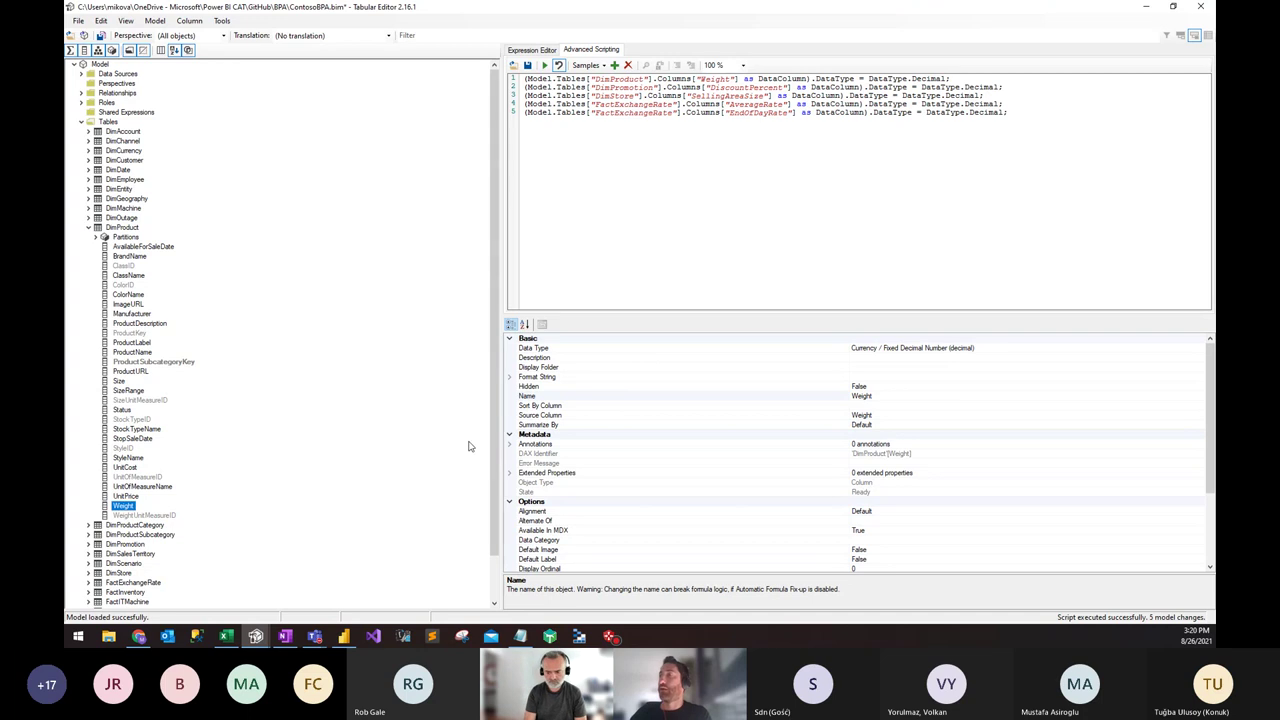
left_click(256, 636)
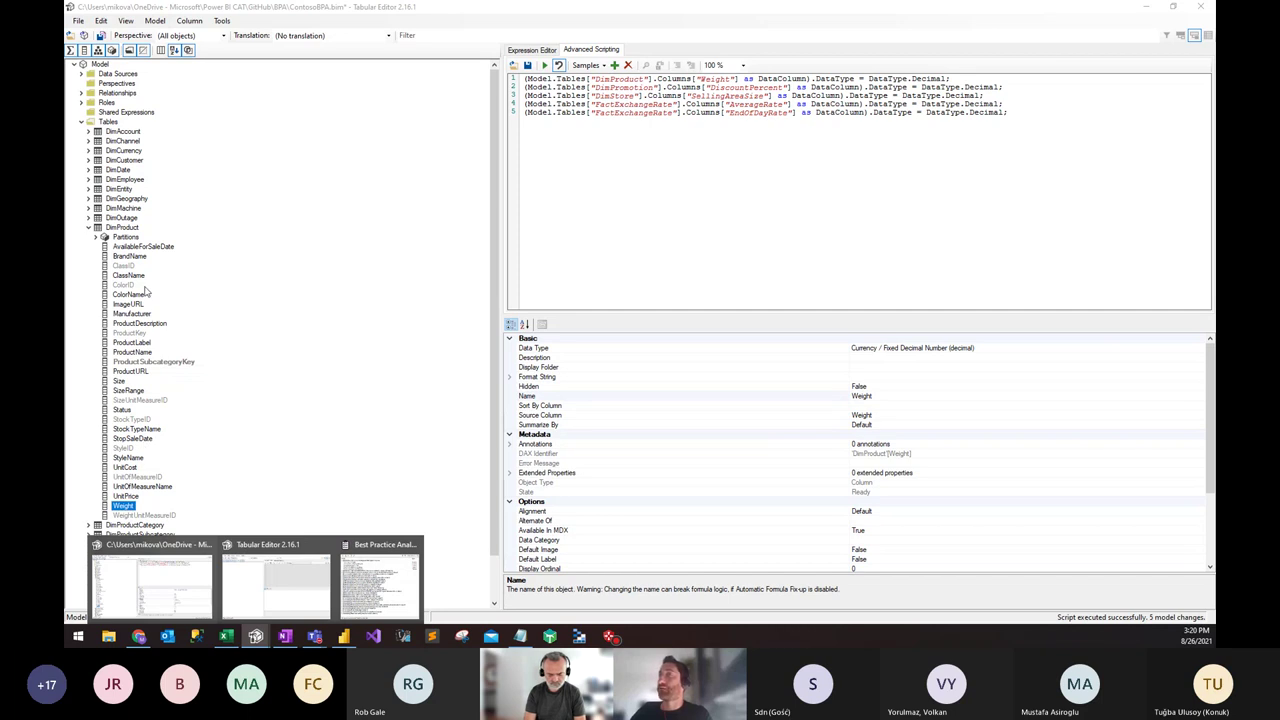
left_click(128, 505)
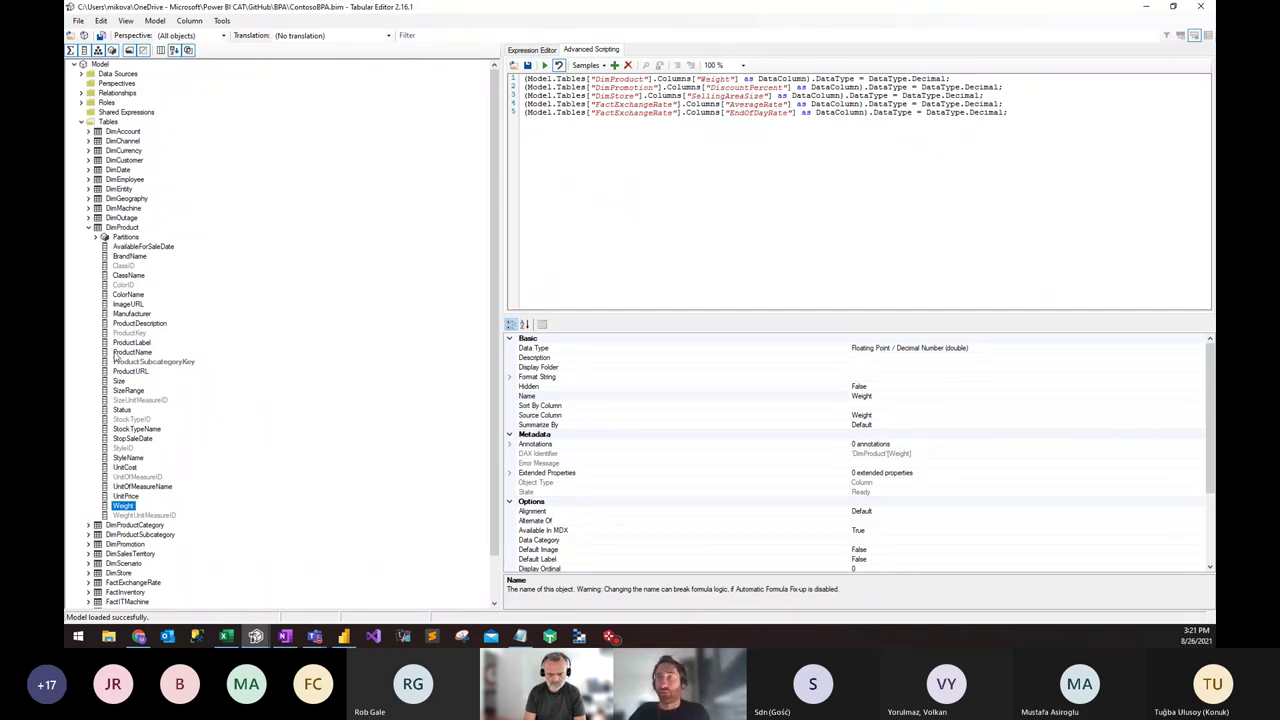
left_click(125, 496)
left_click(123, 505)
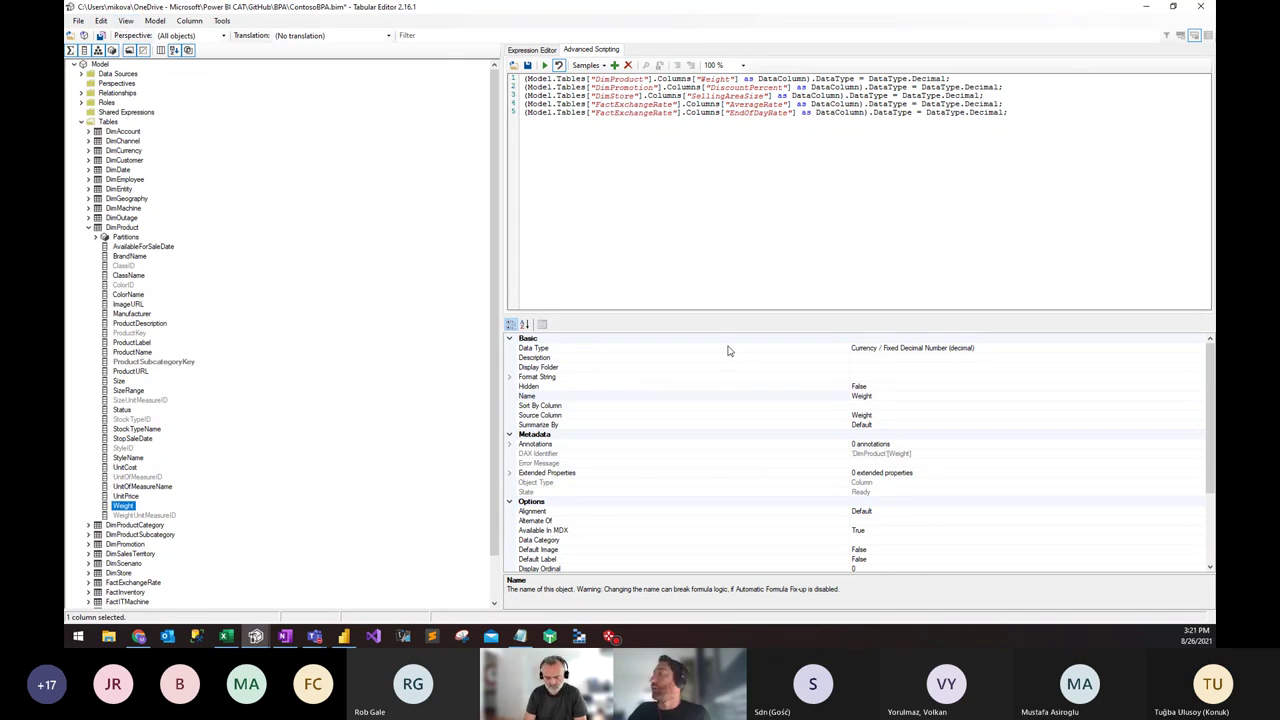
Step: Display the model's change history, examine the DataType changes in the script batch, and close the history
left_click(101, 22)
left_click(125, 72)
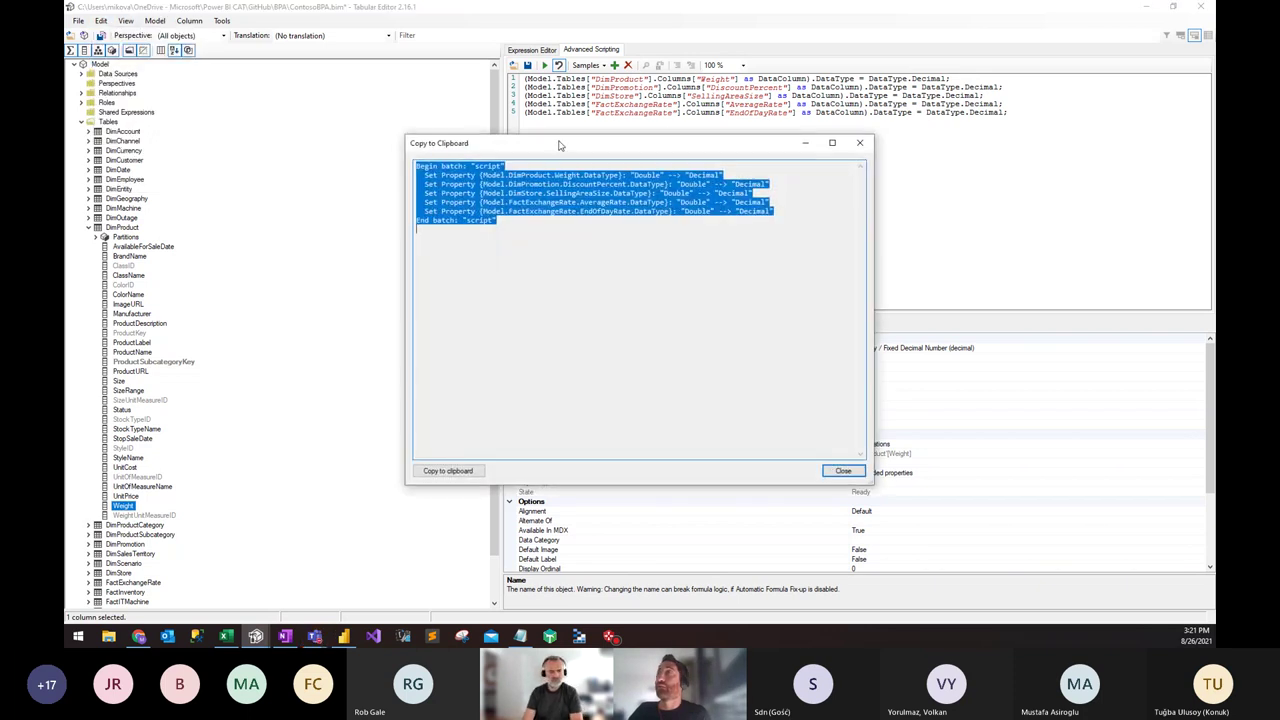
left_click_drag(560, 146, 503, 191)
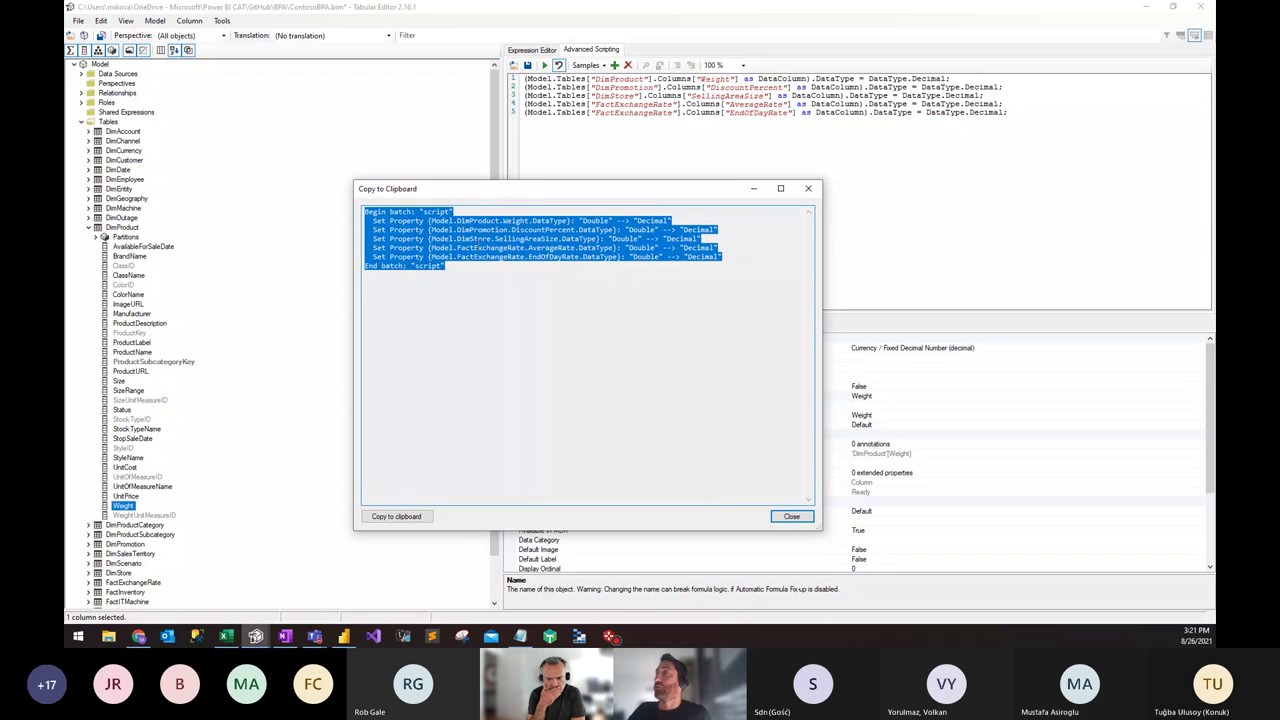
left_click(451, 265)
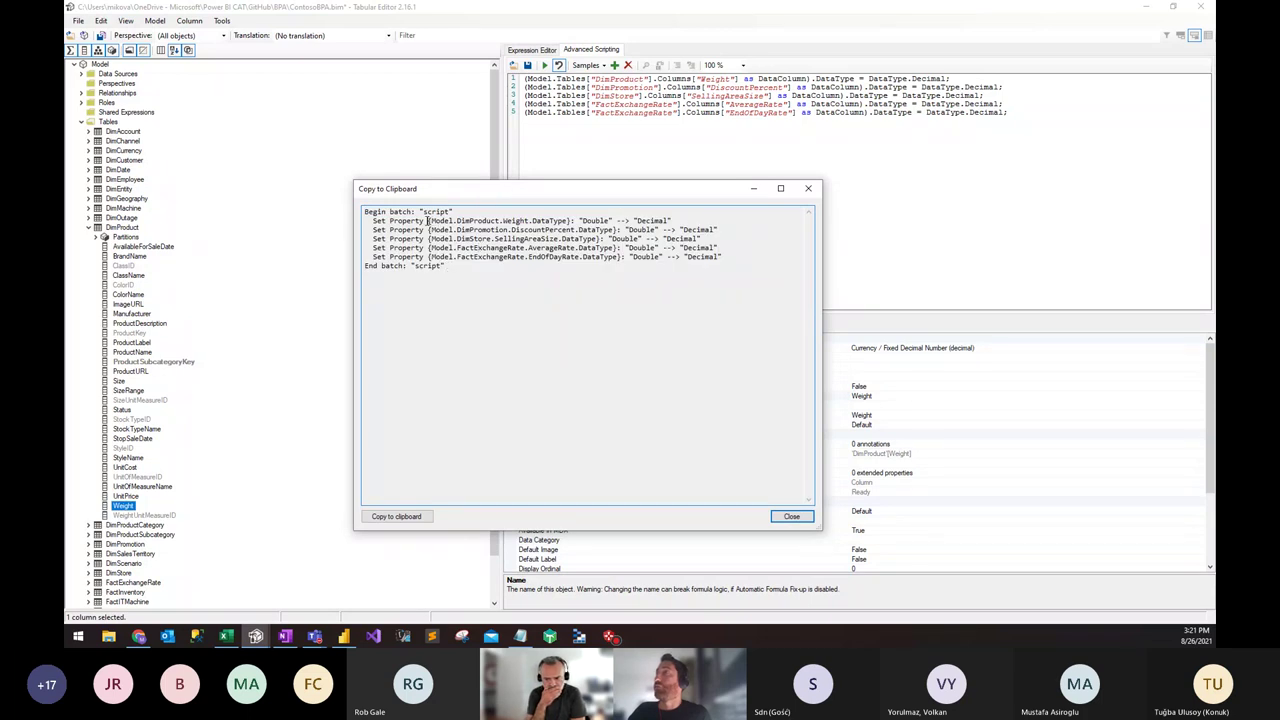
left_click_drag(427, 220, 481, 257)
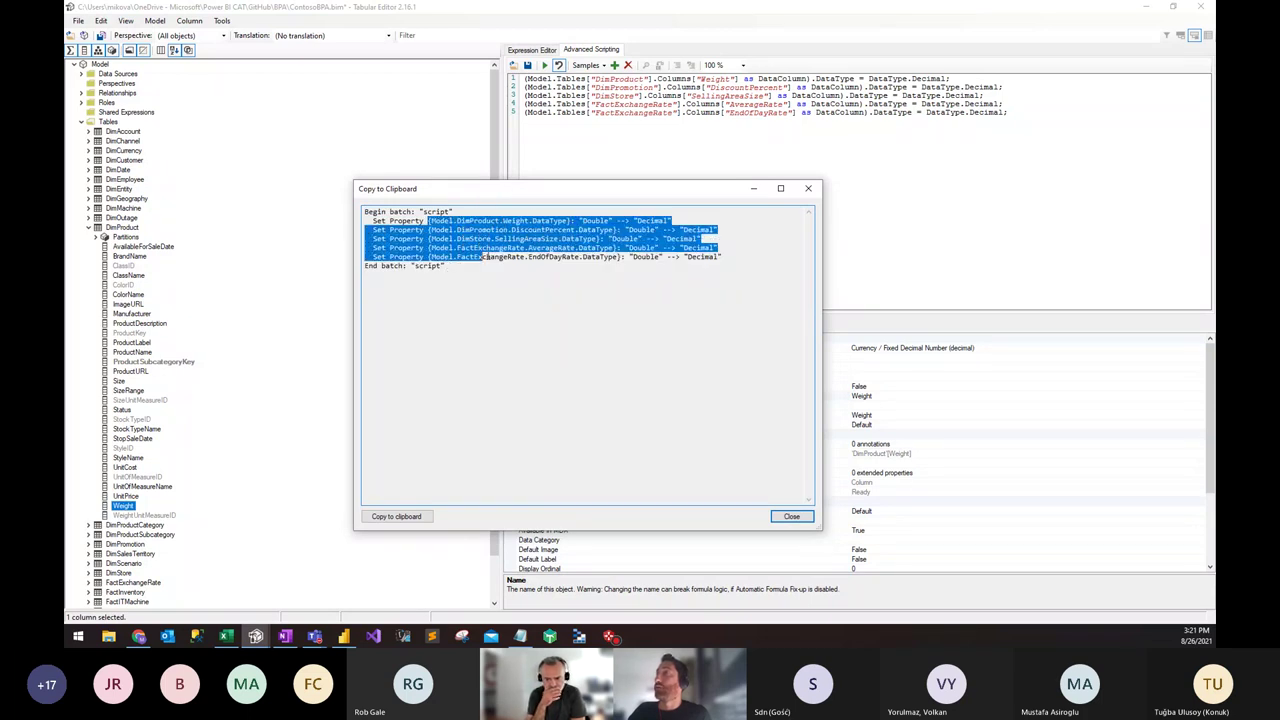
left_click_drag(549, 193, 545, 168)
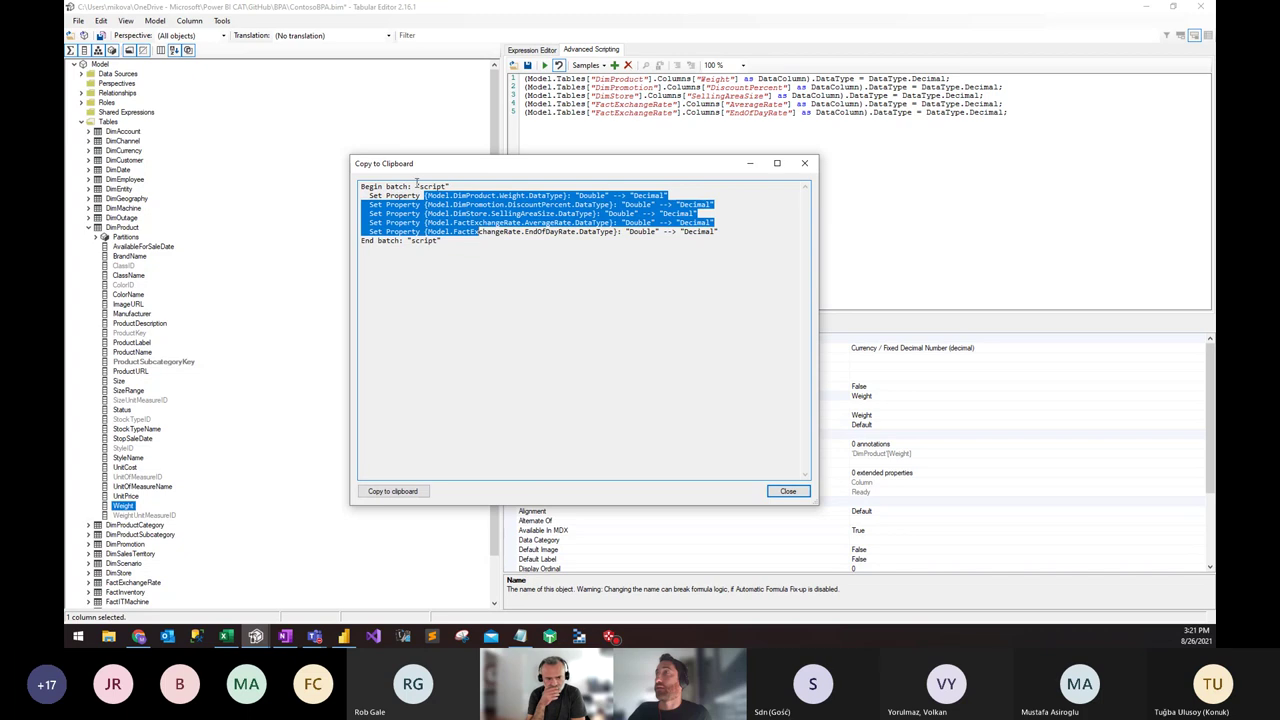
left_click_drag(419, 187, 487, 231)
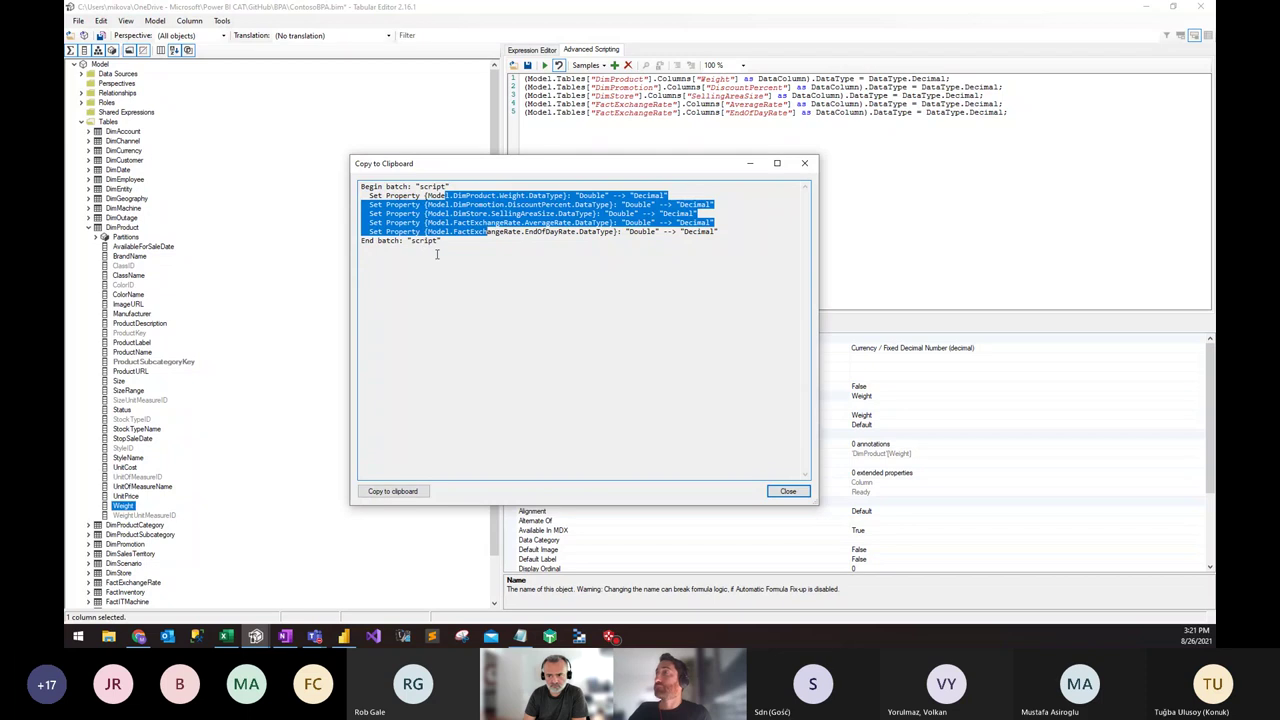
left_click_drag(485, 165, 449, 201)
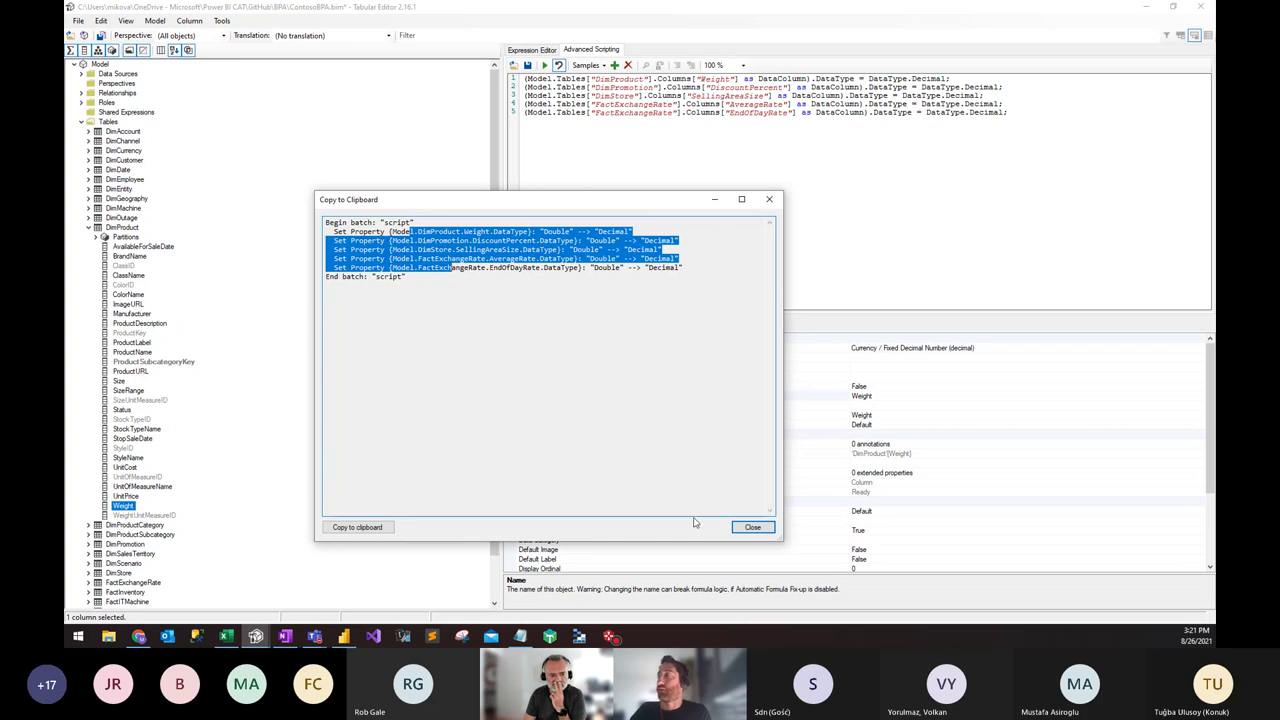
left_click(763, 531)
Step: Return to the Best Practice Analyzer and refresh its results against the modified model
left_click(256, 636)
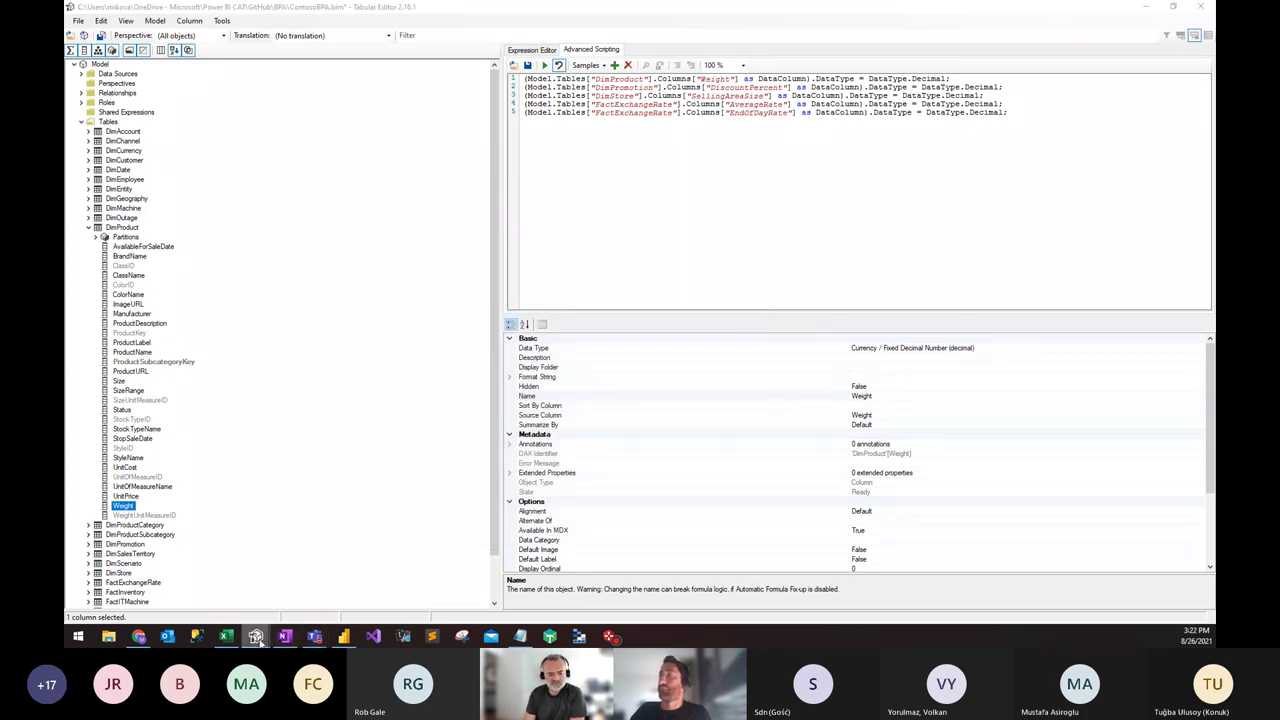
left_click(385, 598)
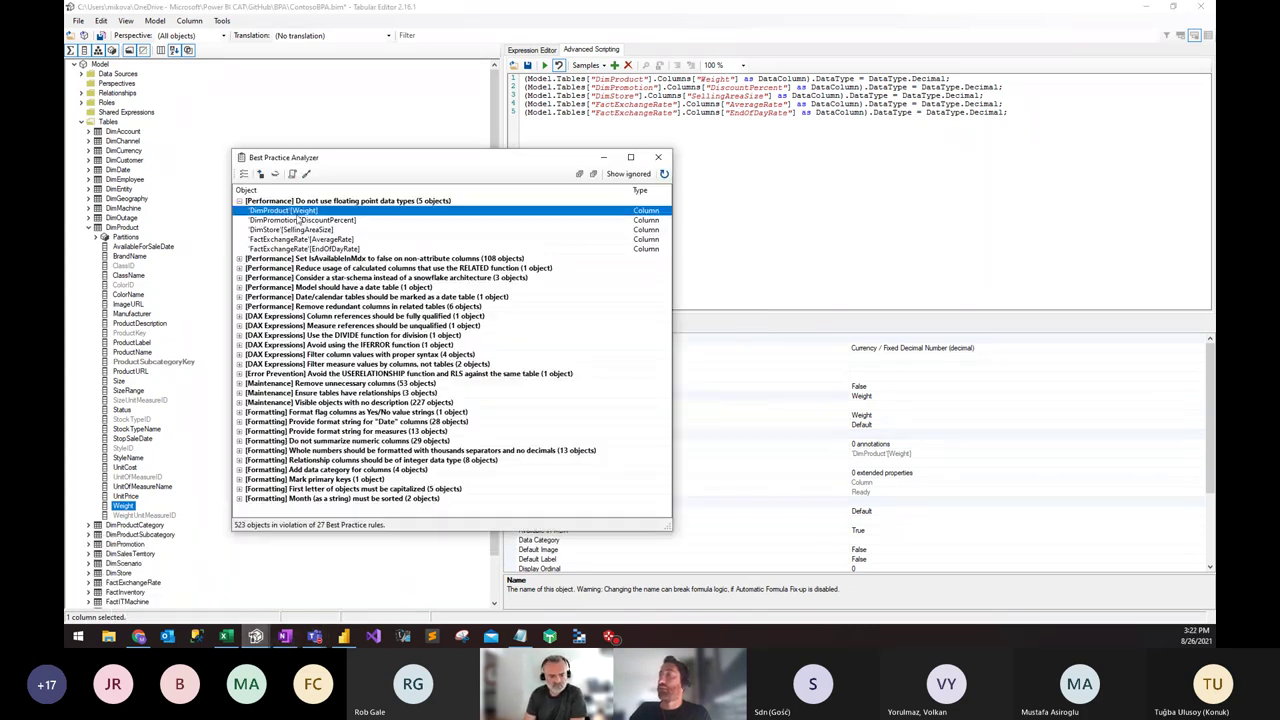
left_click(664, 175)
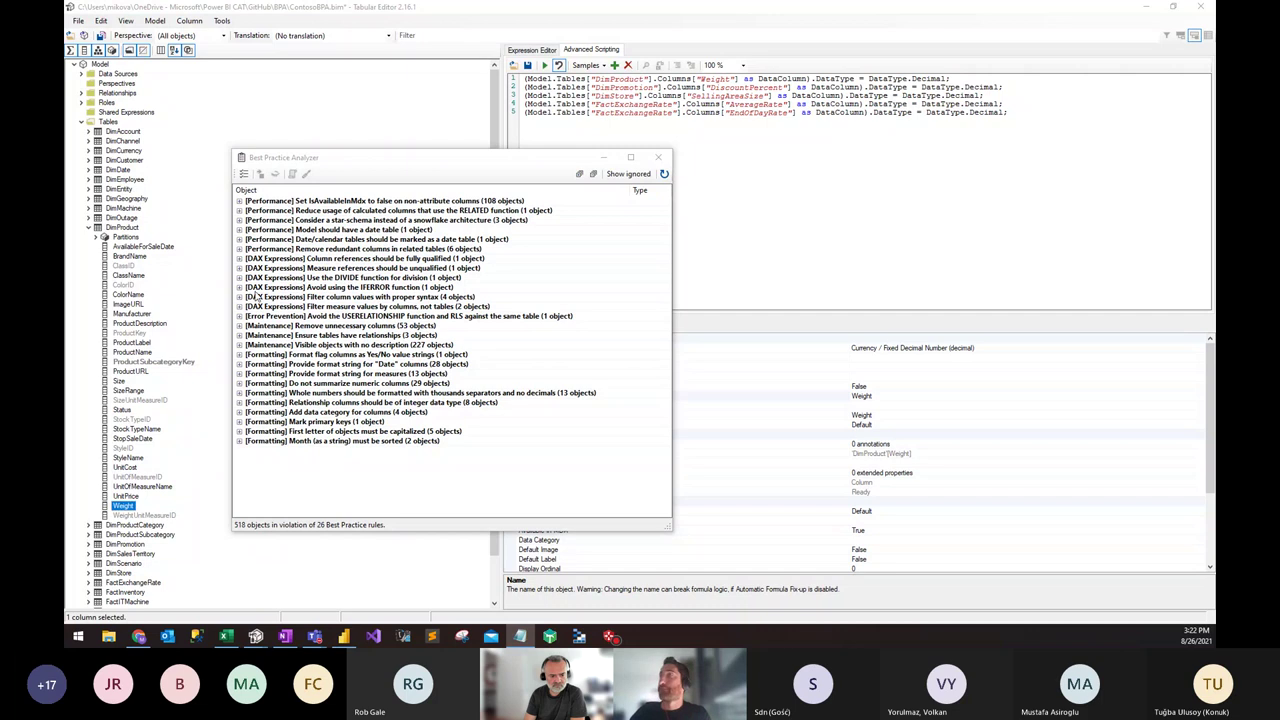
key("alt+Tab")
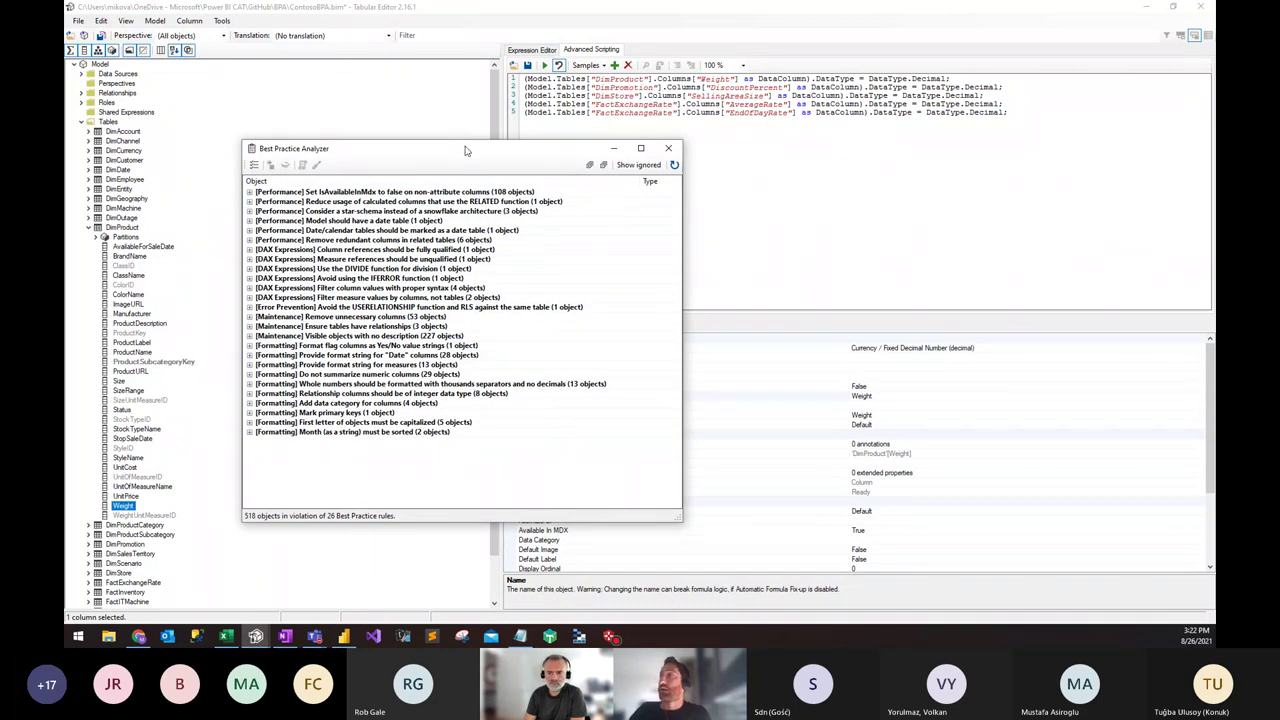
left_click_drag(470, 151, 469, 182)
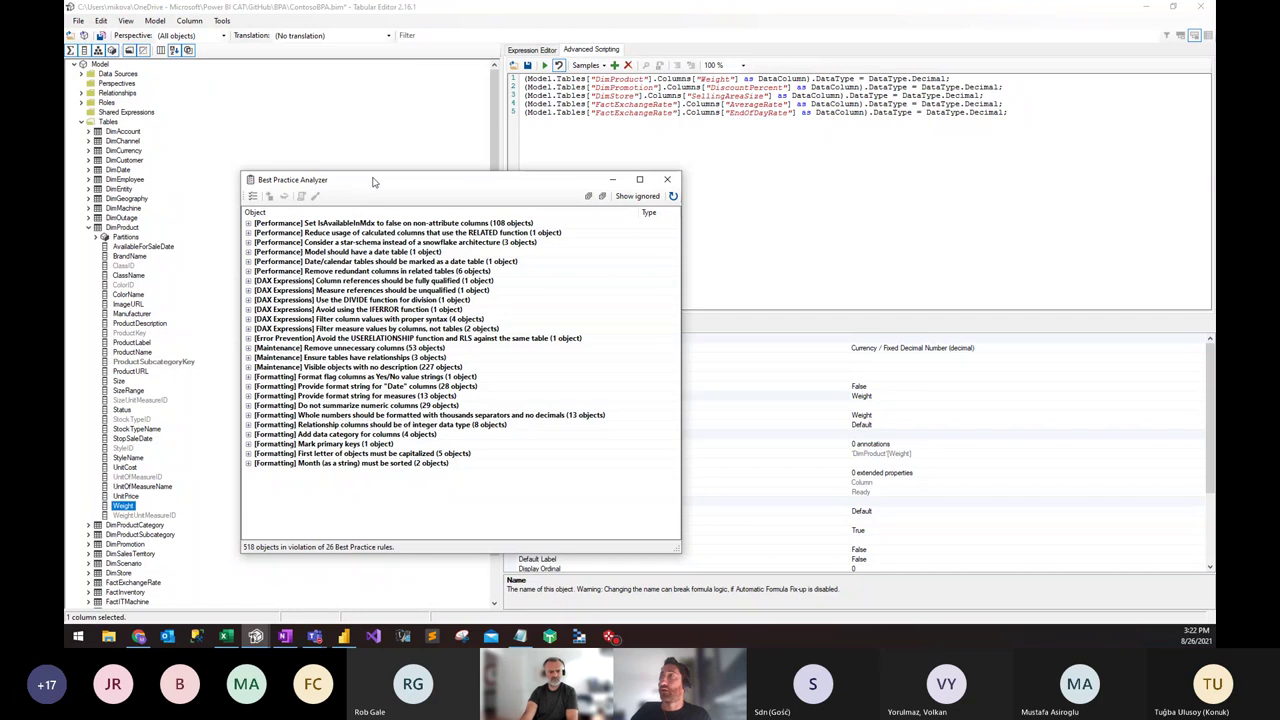
left_click_drag(375, 181, 390, 181)
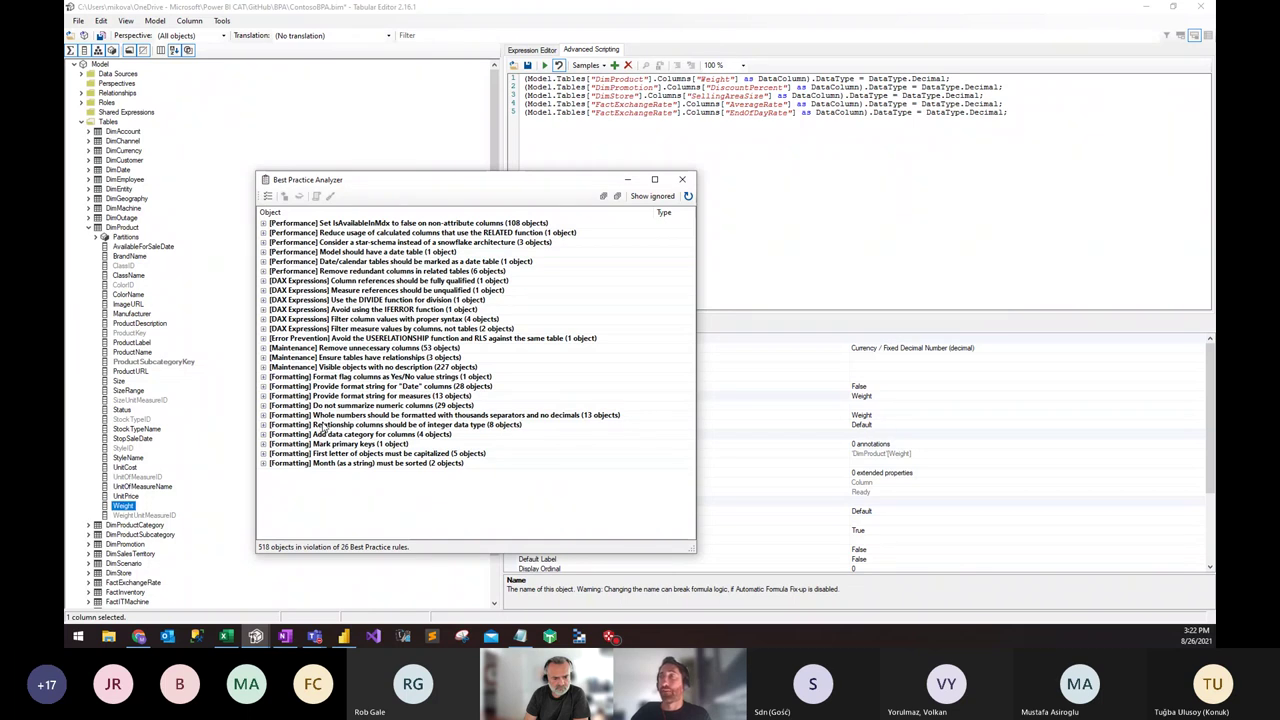
left_click_drag(415, 183, 416, 164)
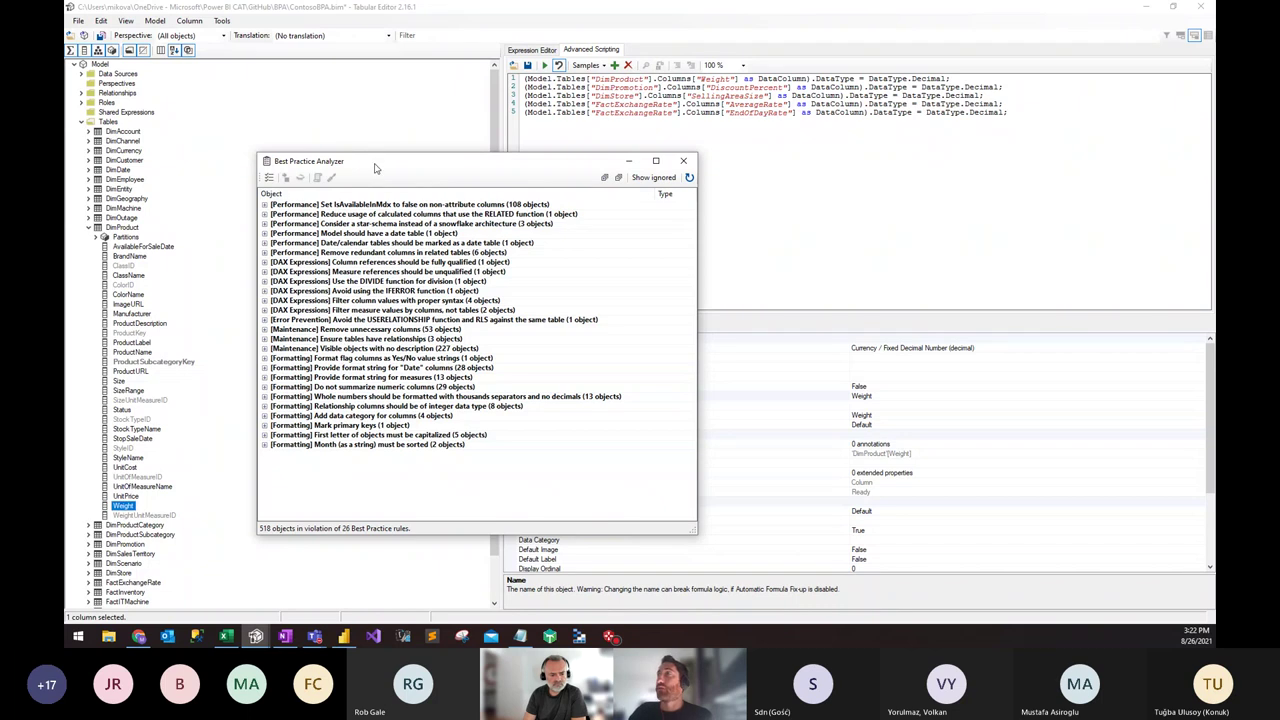
Step: Review the columns flagged under "Remove unnecessary columns" and "Set IsAvailableInMdx to false on non-attribute columns"
left_click(264, 330)
left_click(290, 330)
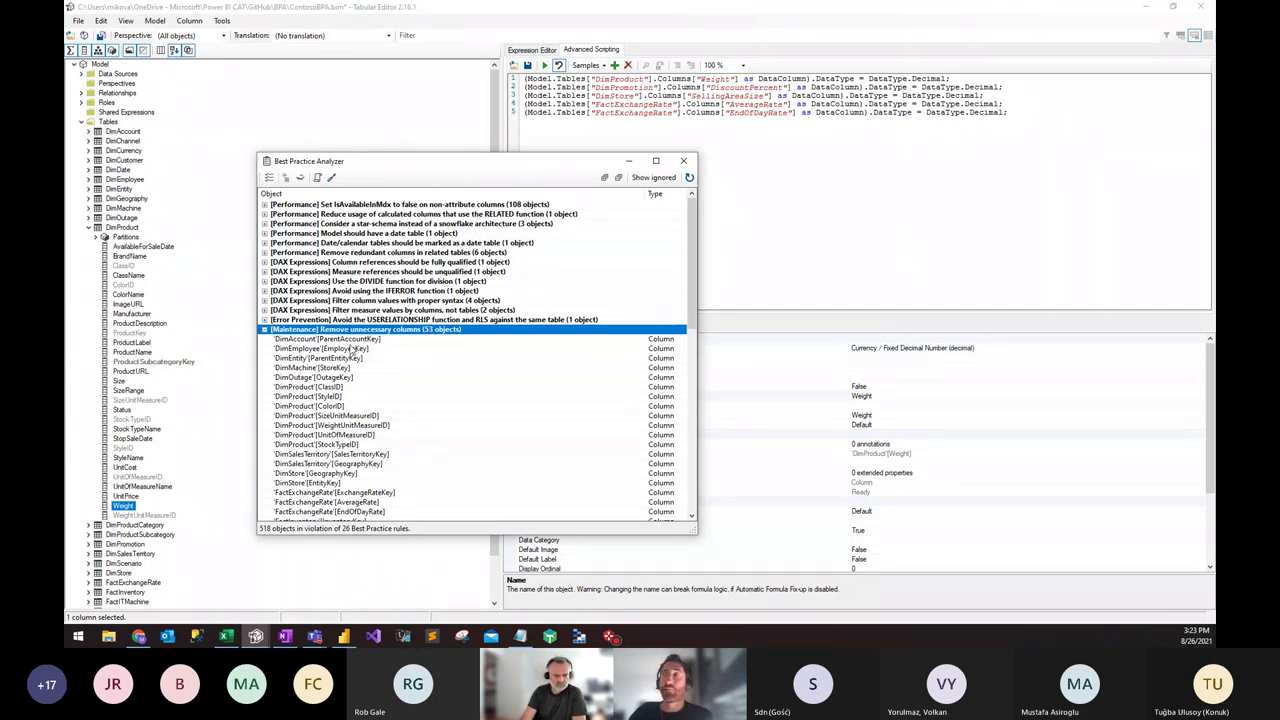
left_click(265, 330)
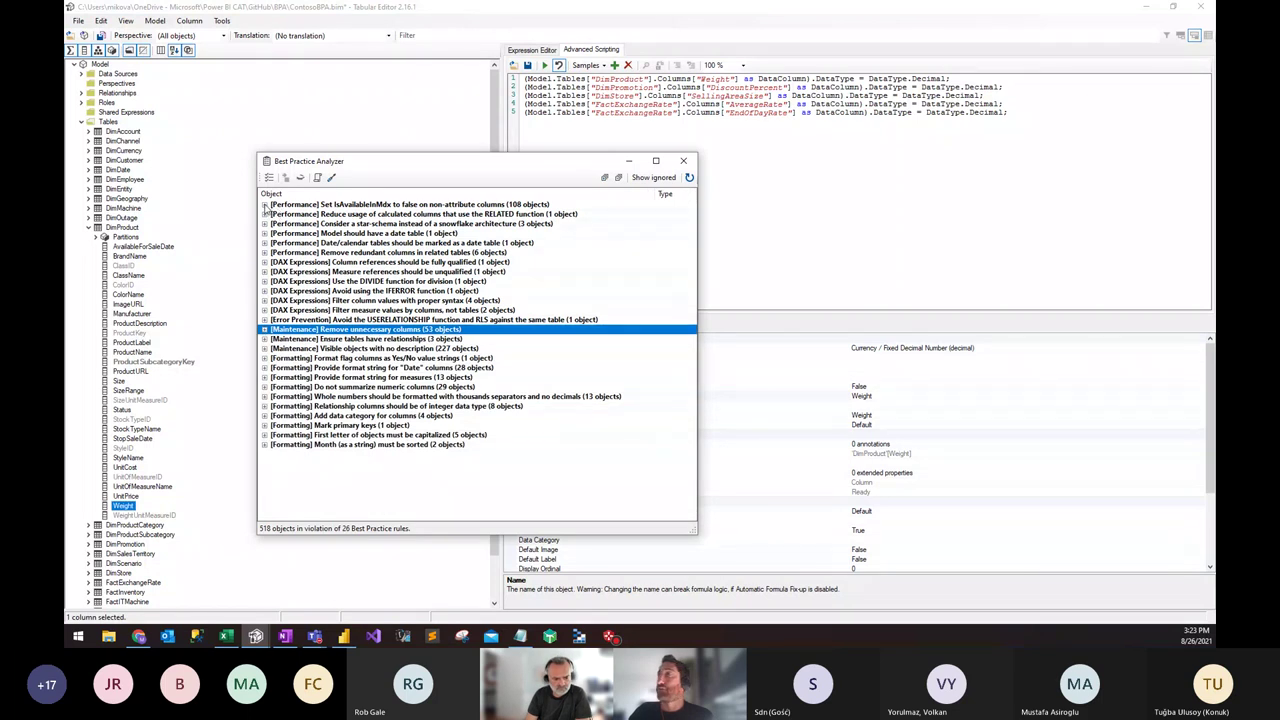
left_click(265, 205)
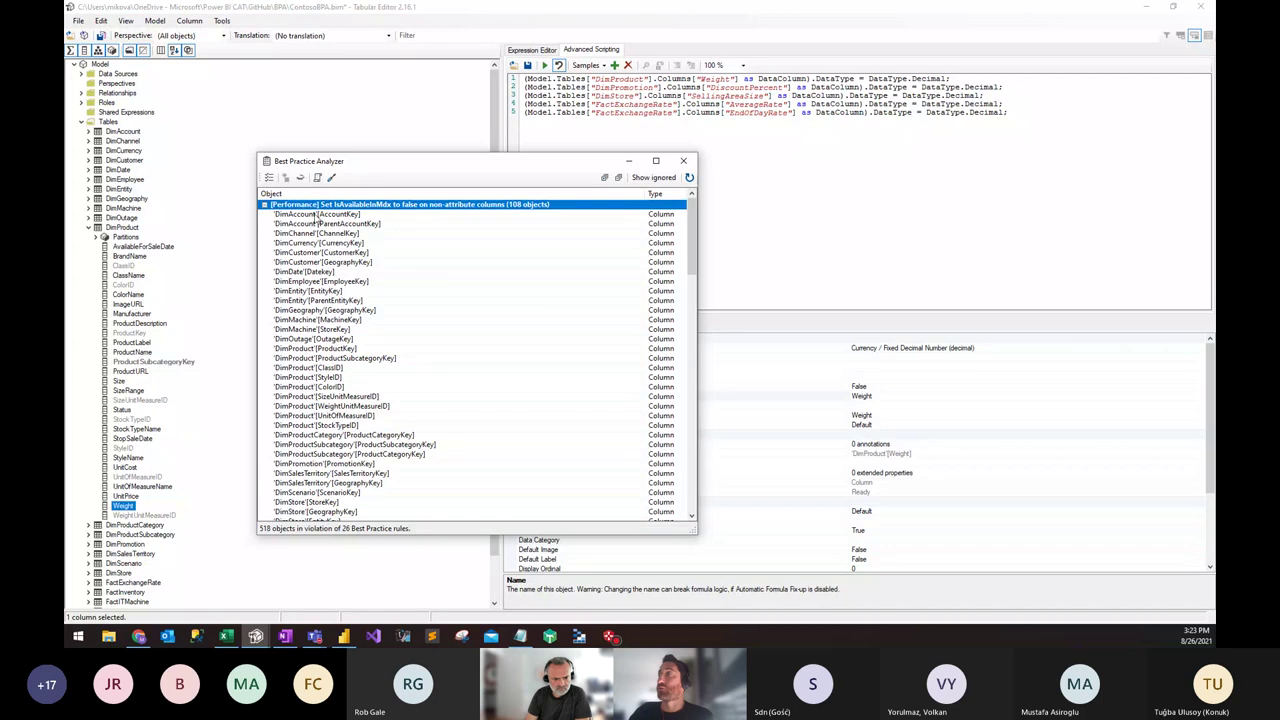
left_click(265, 205)
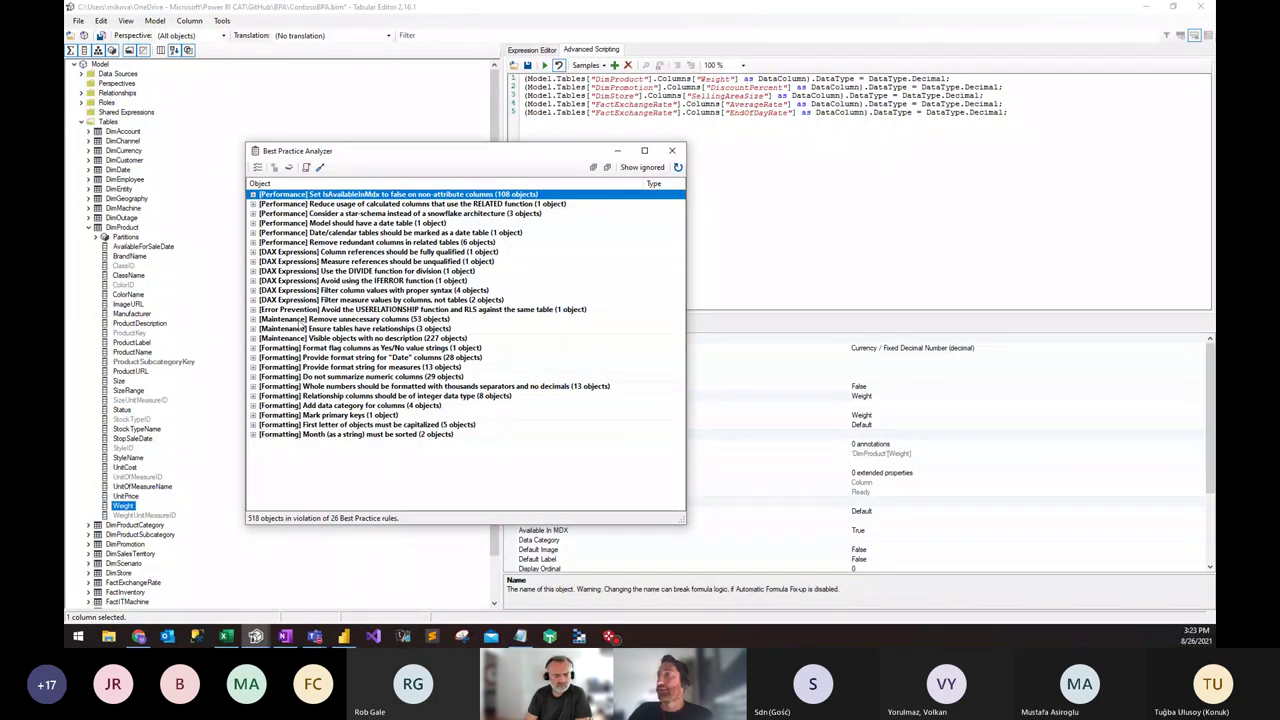
Step: Show the local user's rules in the rule manager, with the window enlarged and rule names widened around the Formatting category
left_click(320, 167)
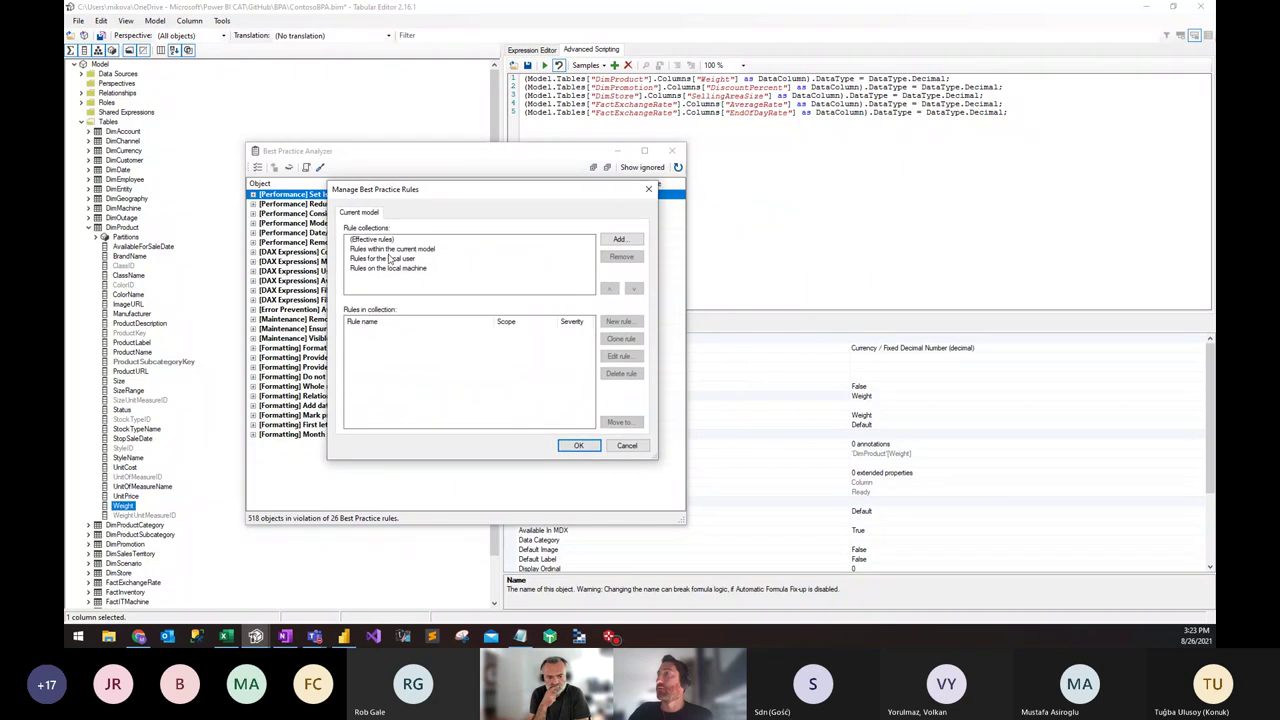
left_click(389, 258)
left_click_drag(655, 458, 832, 512)
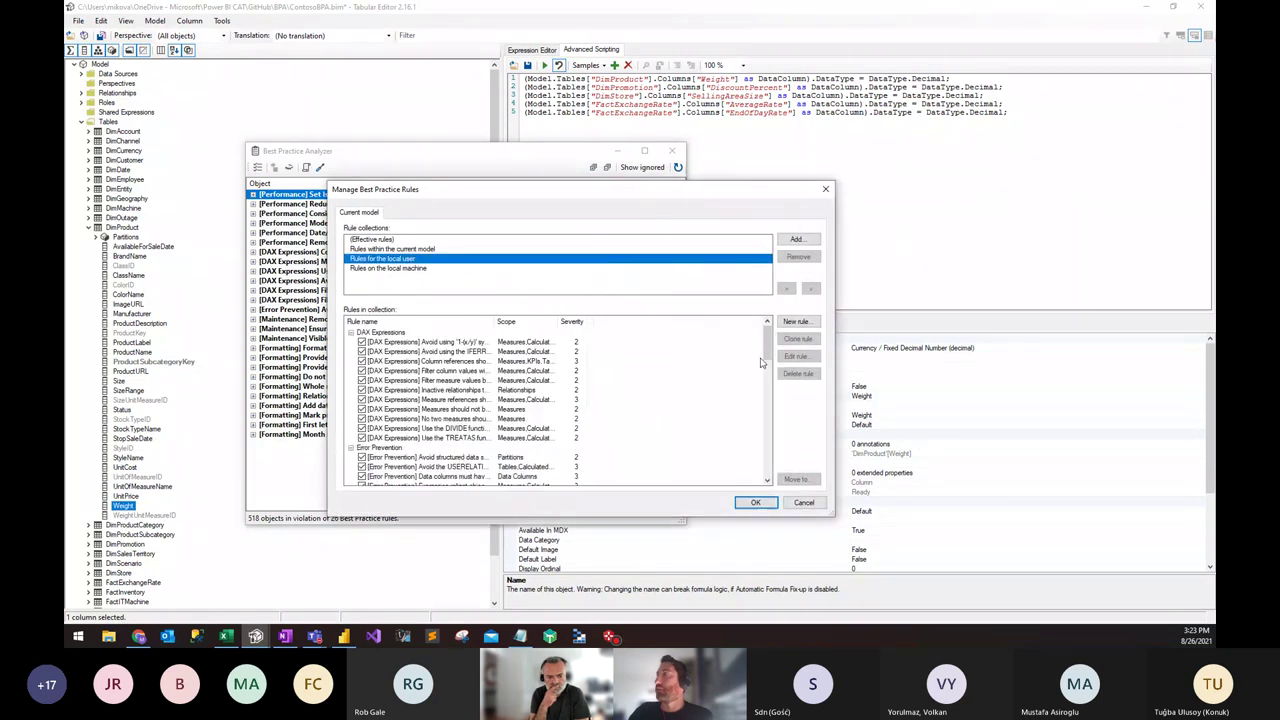
left_click_drag(768, 345, 773, 383)
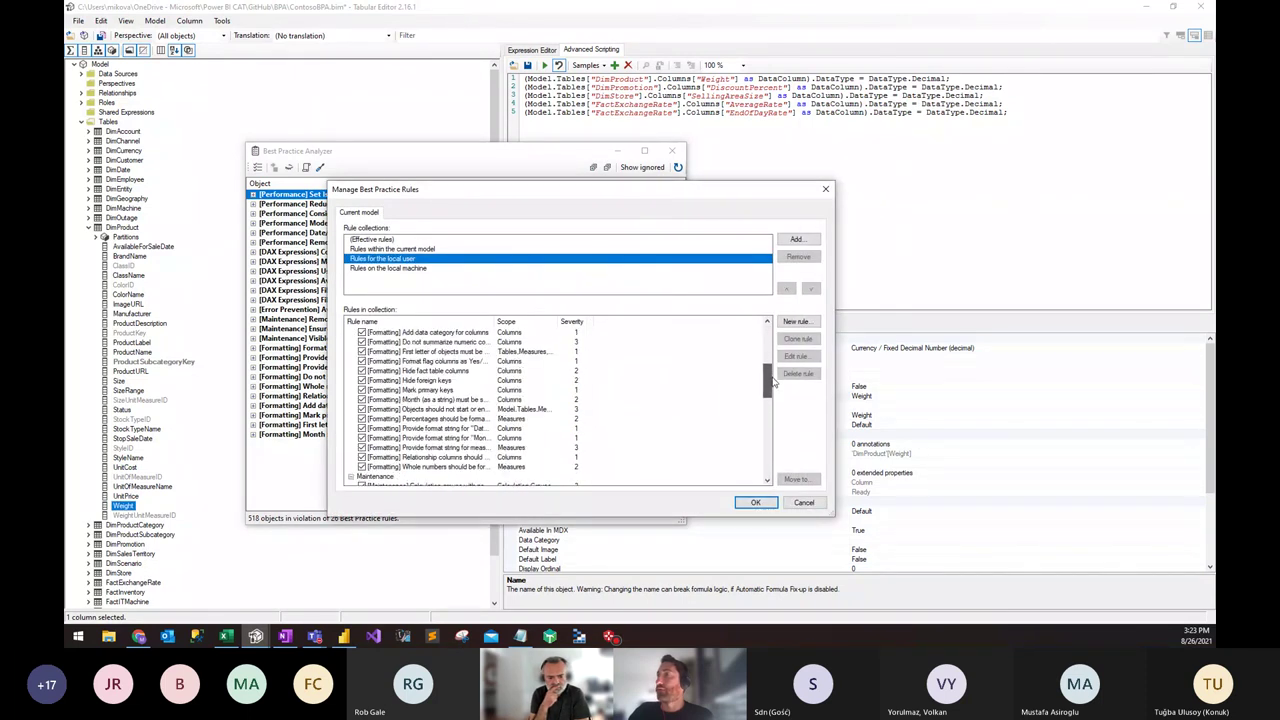
left_click_drag(494, 321, 587, 321)
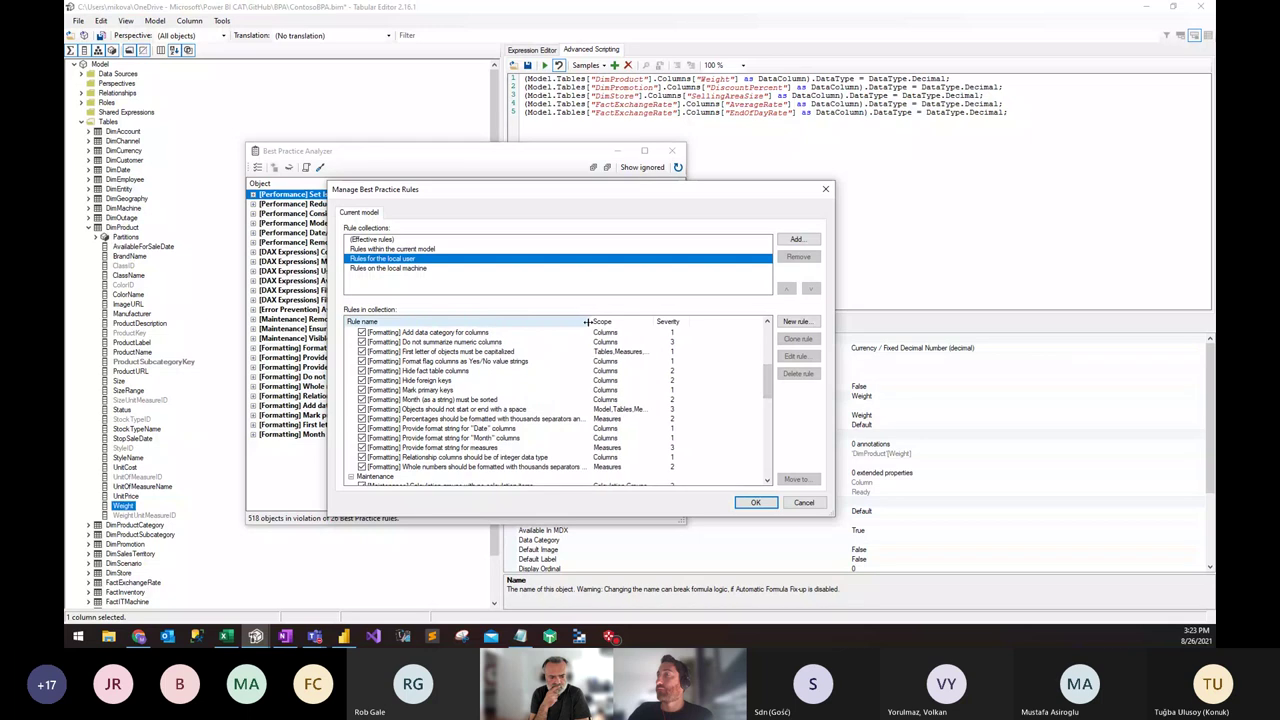
Step: Point out the "[Formatting] Hide foreign keys" and "[Formatting] Hide fact table columns" rules in the local user's collection
left_click(459, 381)
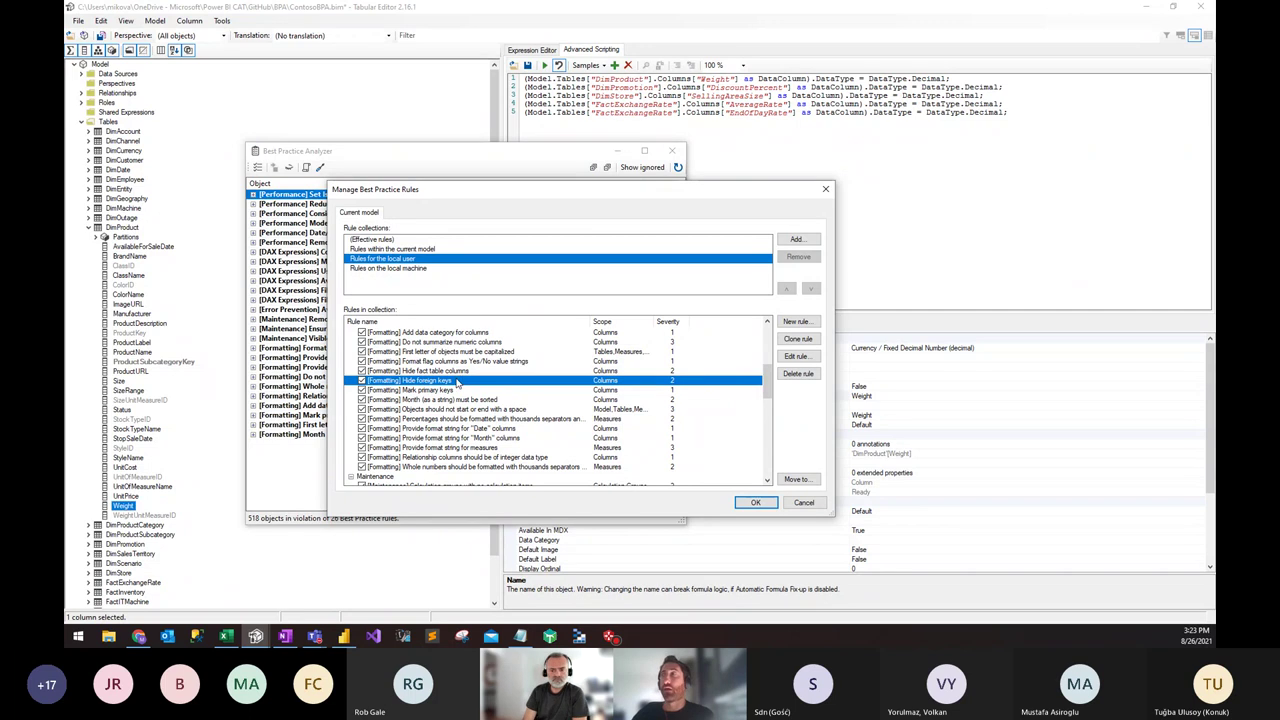
left_click(452, 372)
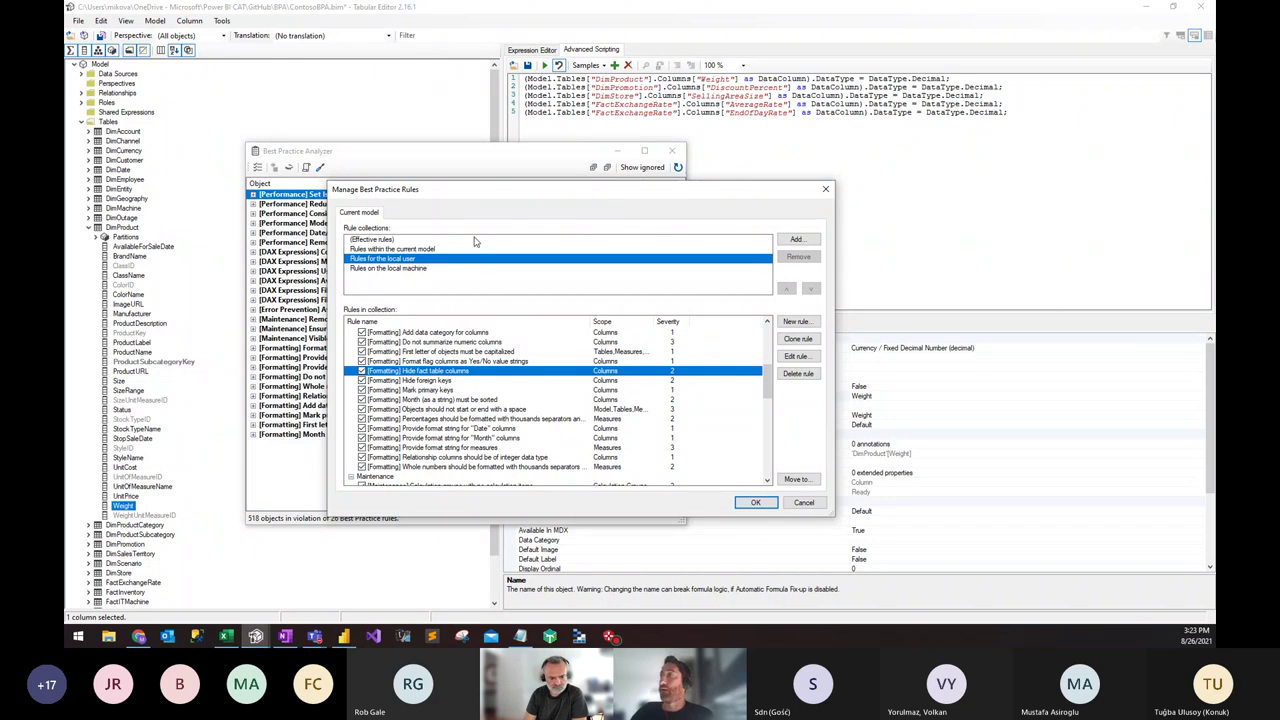
left_click_drag(491, 188, 433, 184)
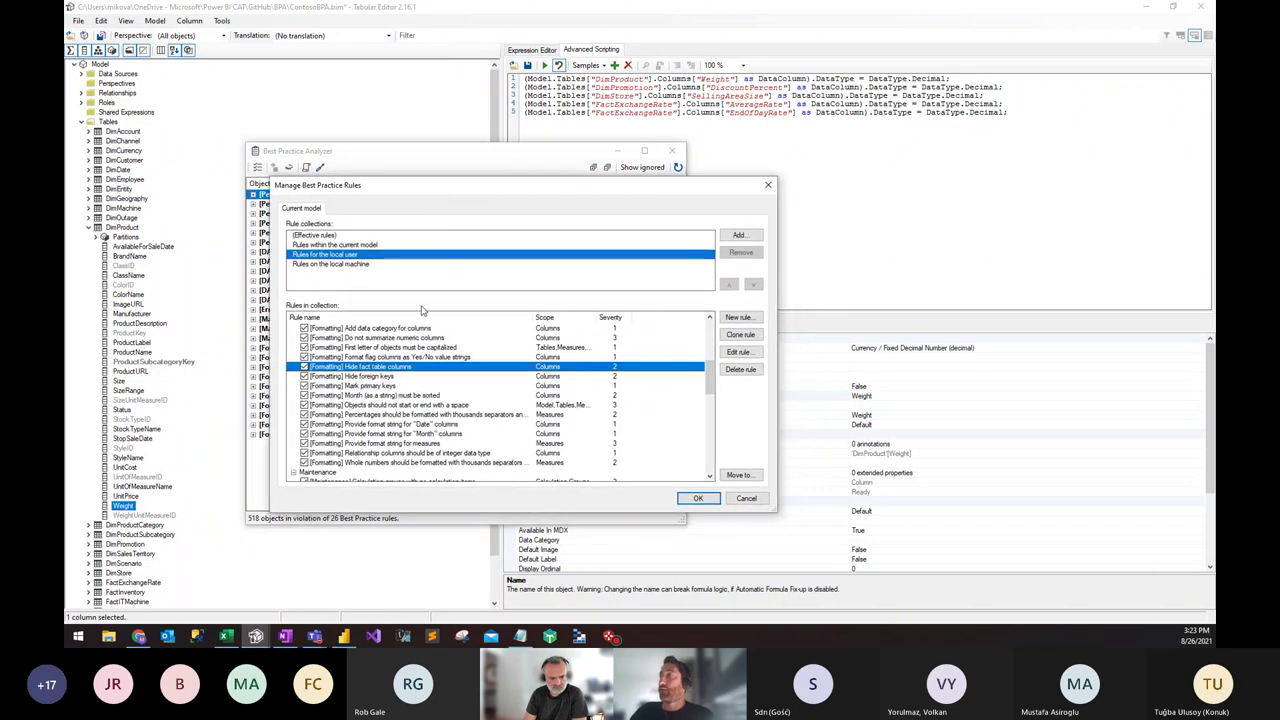
left_click(393, 377)
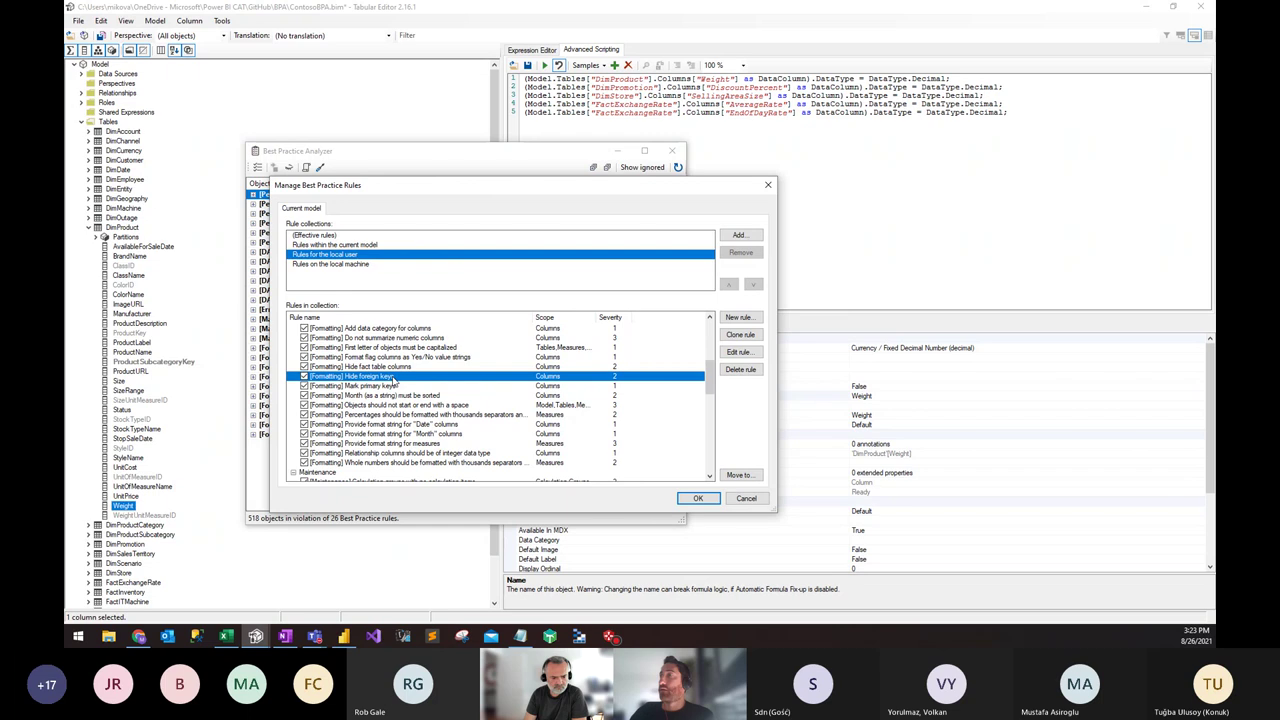
key("Up")
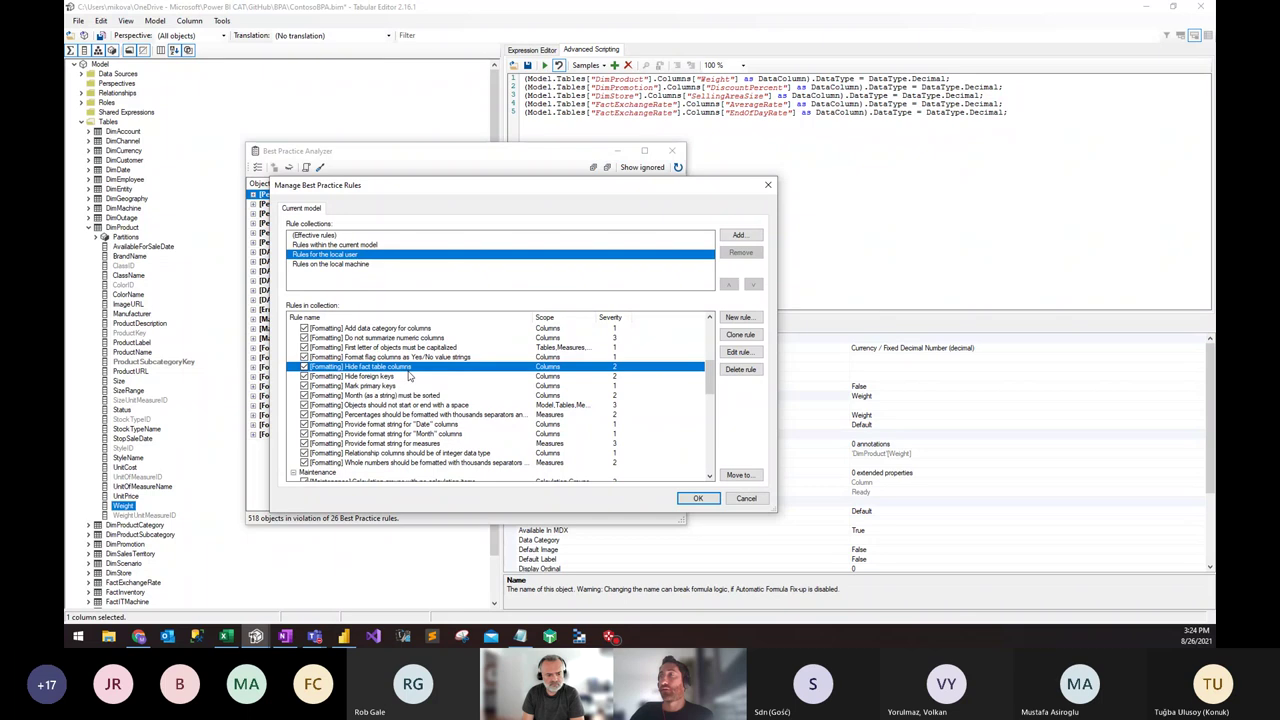
Step: Examine the rule expression of "[Maintenance] Remove unnecessary columns", especially its (IsHidden or Table.IsHidden) condition, and leave the rule unchanged
scroll(408, 376, "up", 1)
scroll(408, 376, "up", 2)
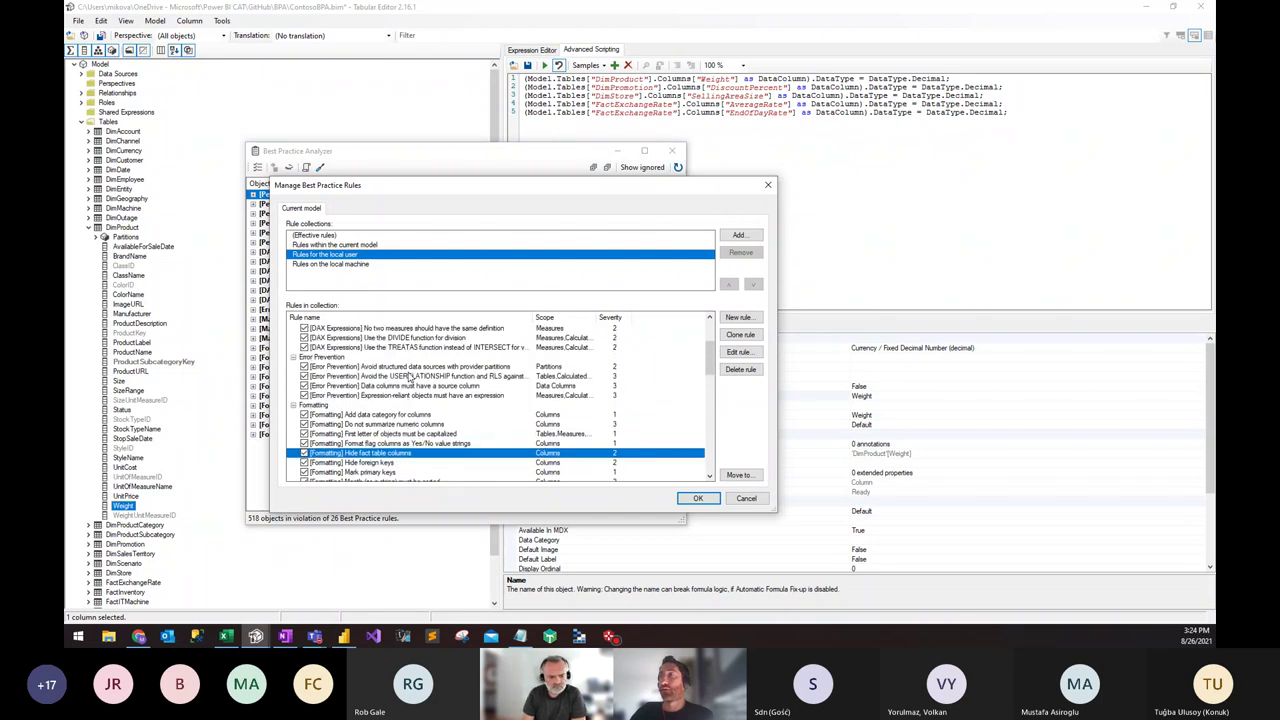
scroll(408, 376, "down", 6)
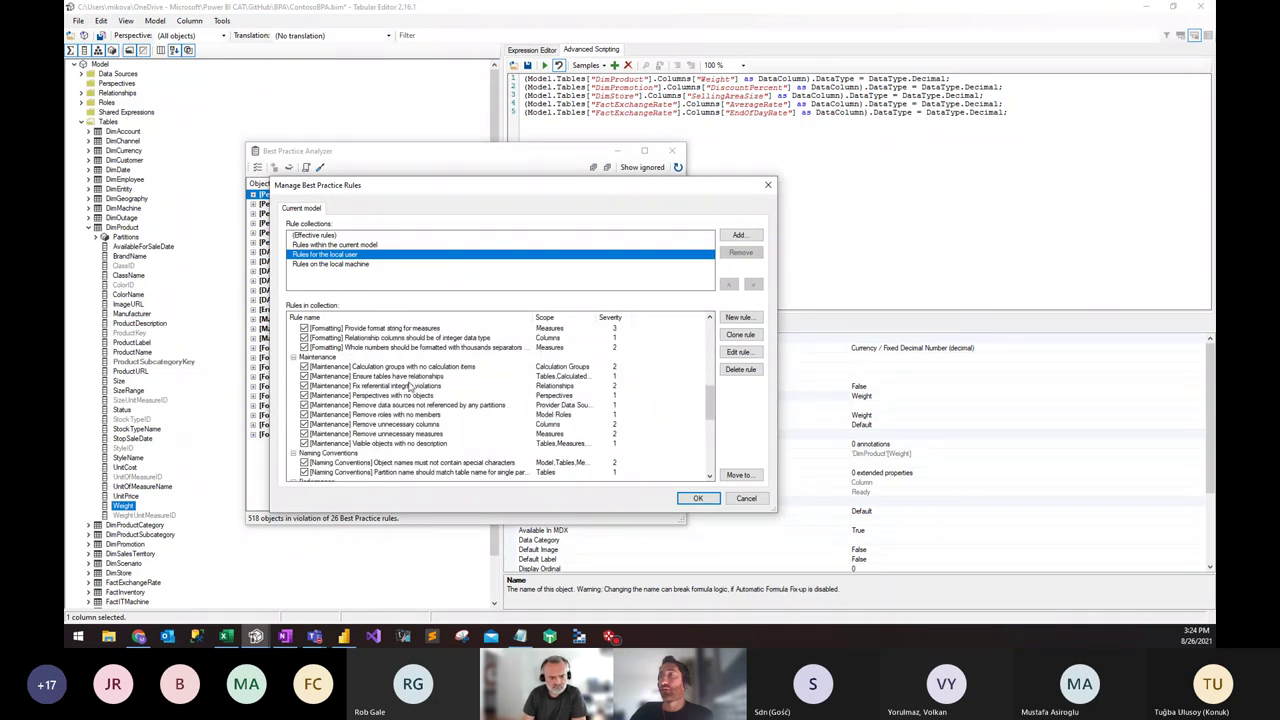
left_click(407, 426)
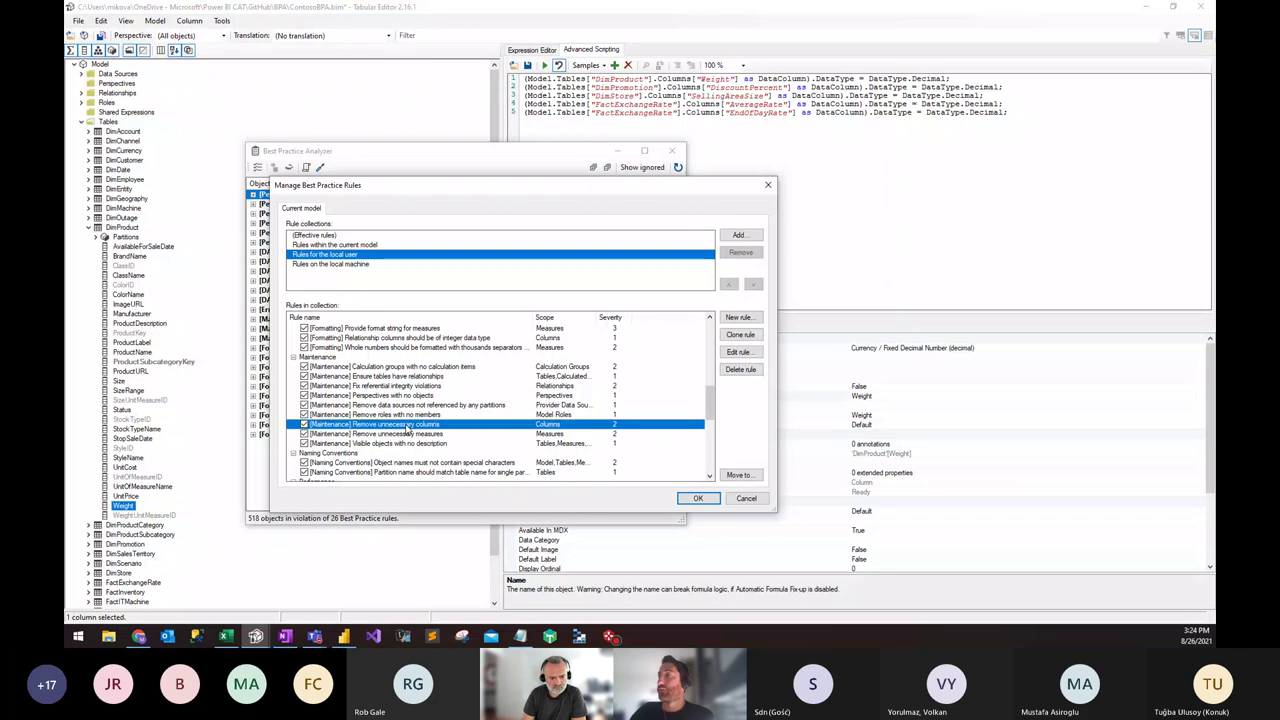
left_click(740, 353)
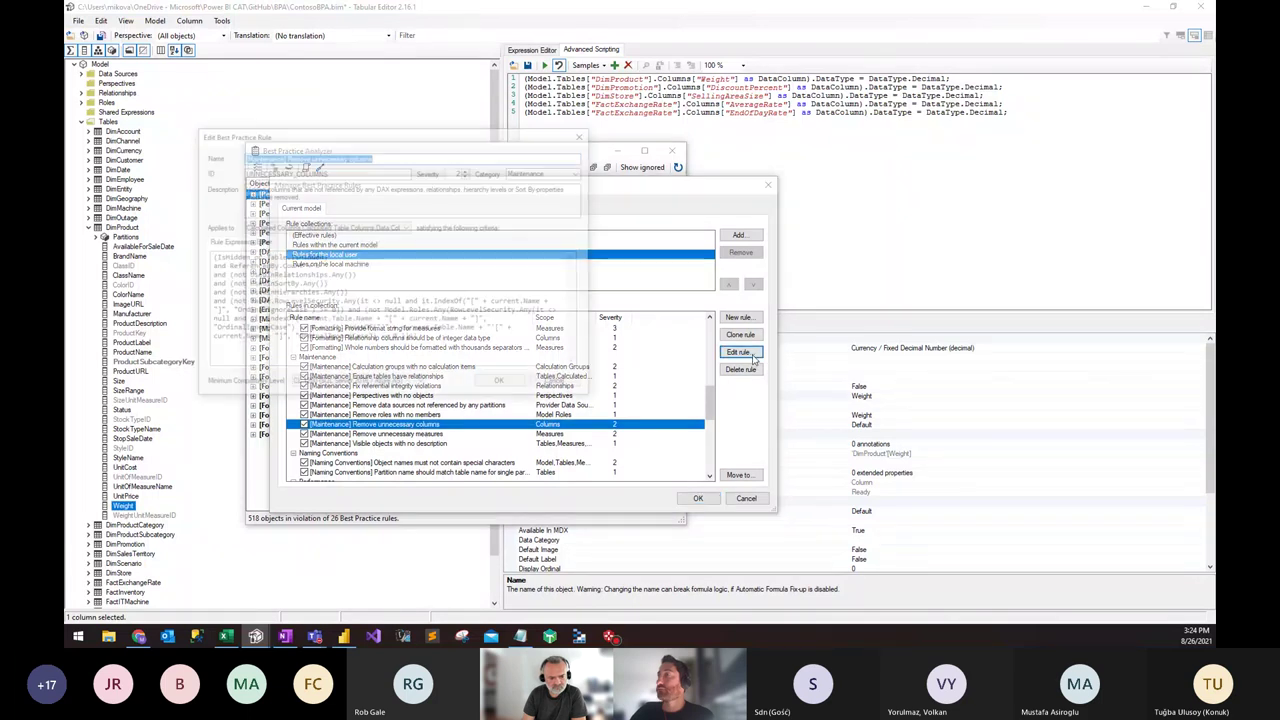
left_click_drag(403, 142, 533, 264)
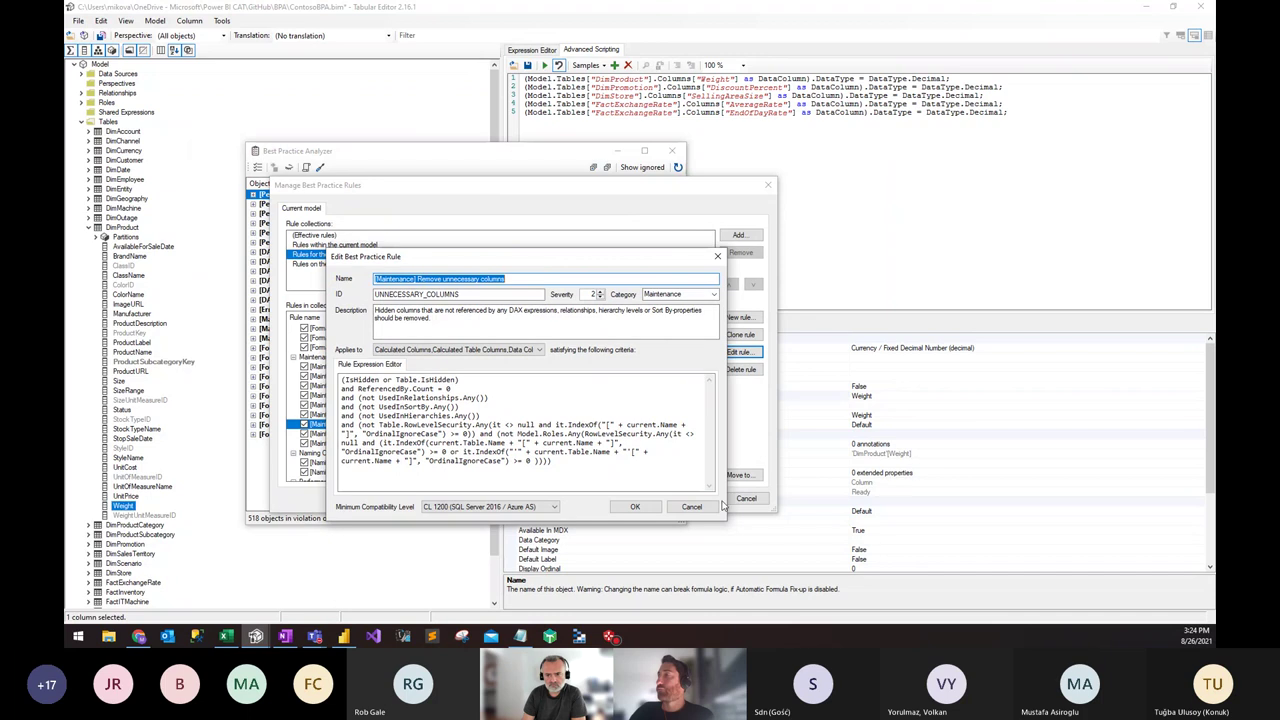
left_click_drag(341, 380, 463, 380)
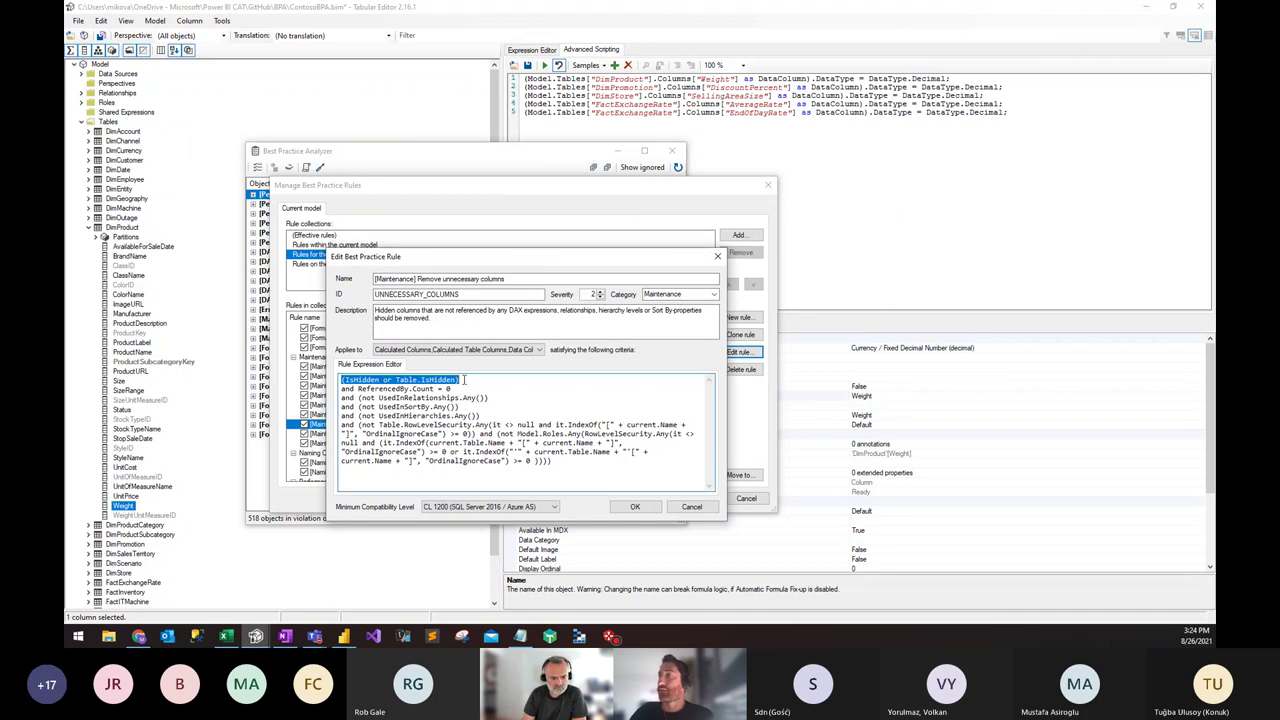
left_click(372, 381)
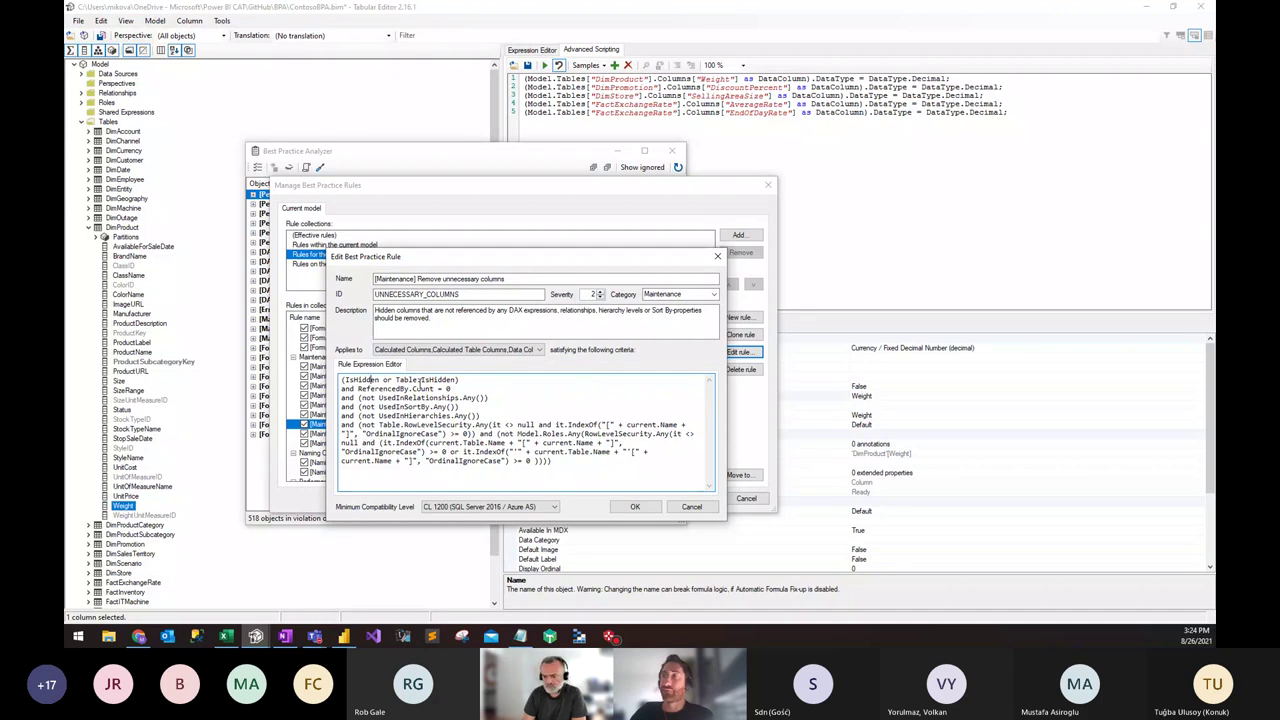
mouse_move(433, 260)
left_mouse_down()
mouse_move(487, 264)
mouse_move(456, 233)
mouse_move(447, 240)
left_mouse_up()
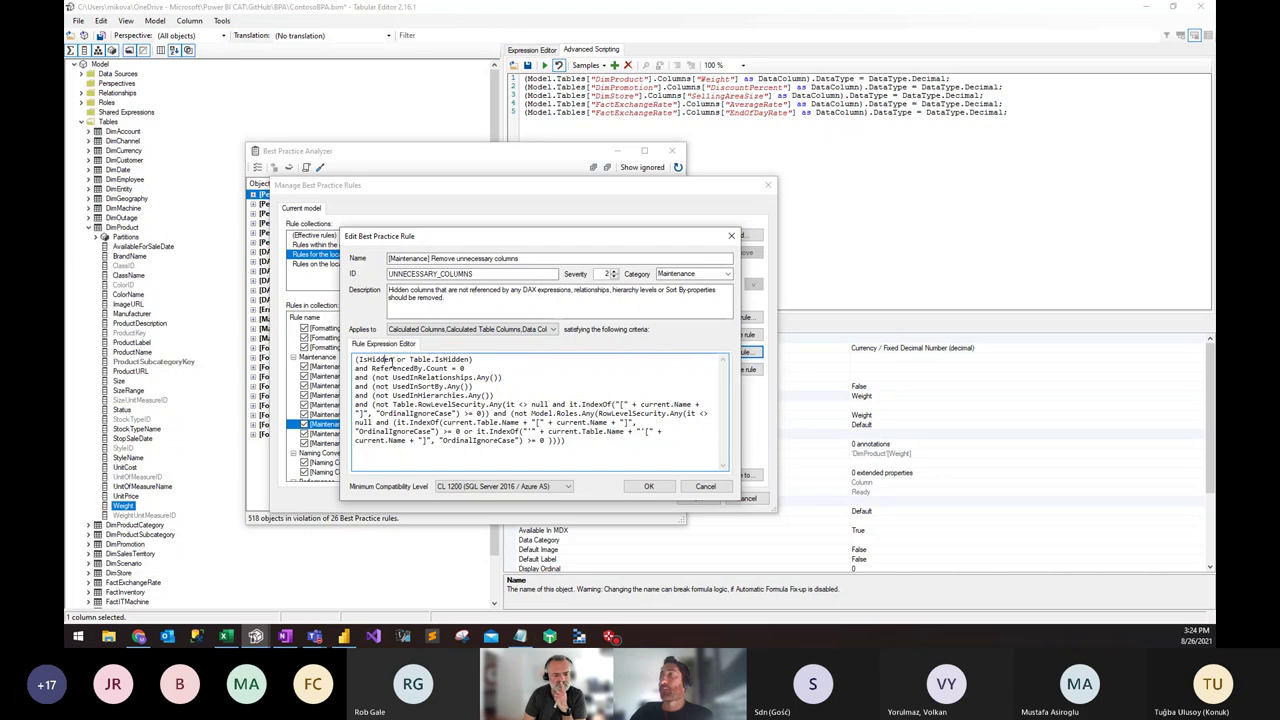
left_click_drag(381, 360, 434, 397)
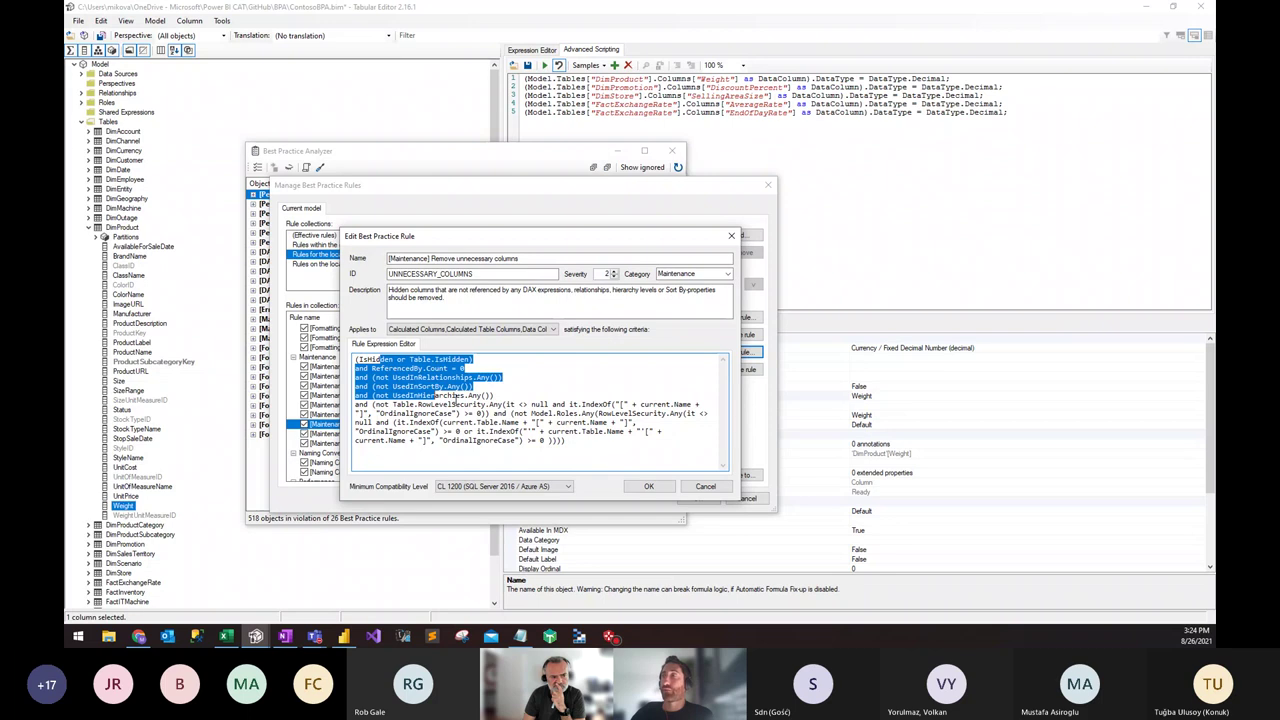
left_click(437, 398)
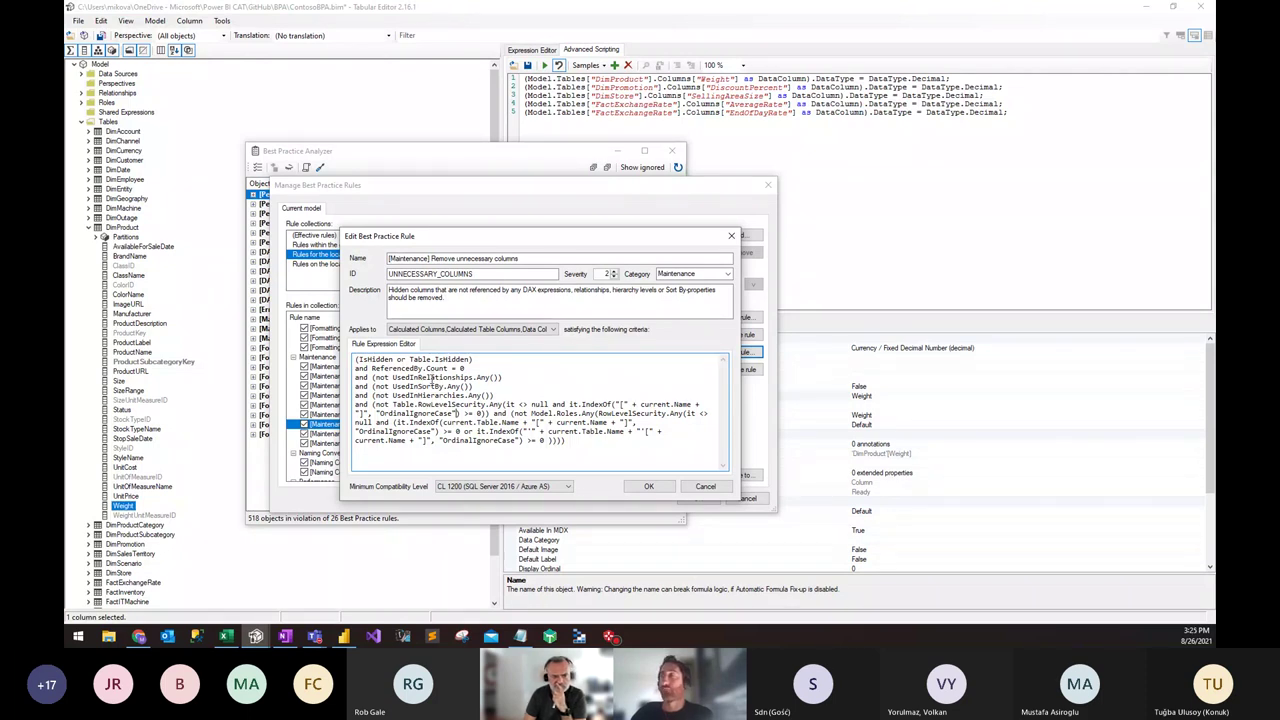
left_click(710, 488)
Step: Examine the hidden-column condition in "[Performance] Set IsAvailableInMdx to false on non-attribute columns", and close the rule manager without changes
scroll(713, 443, "down", 4)
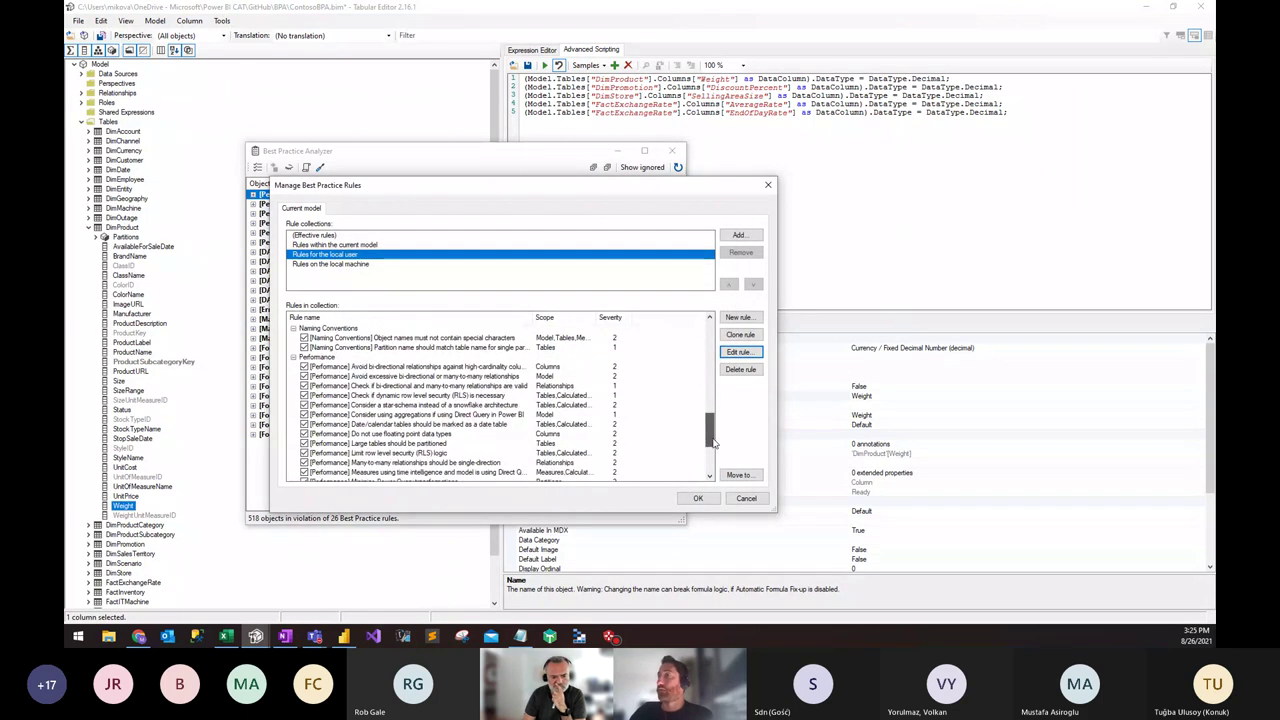
scroll(713, 443, "down", 4)
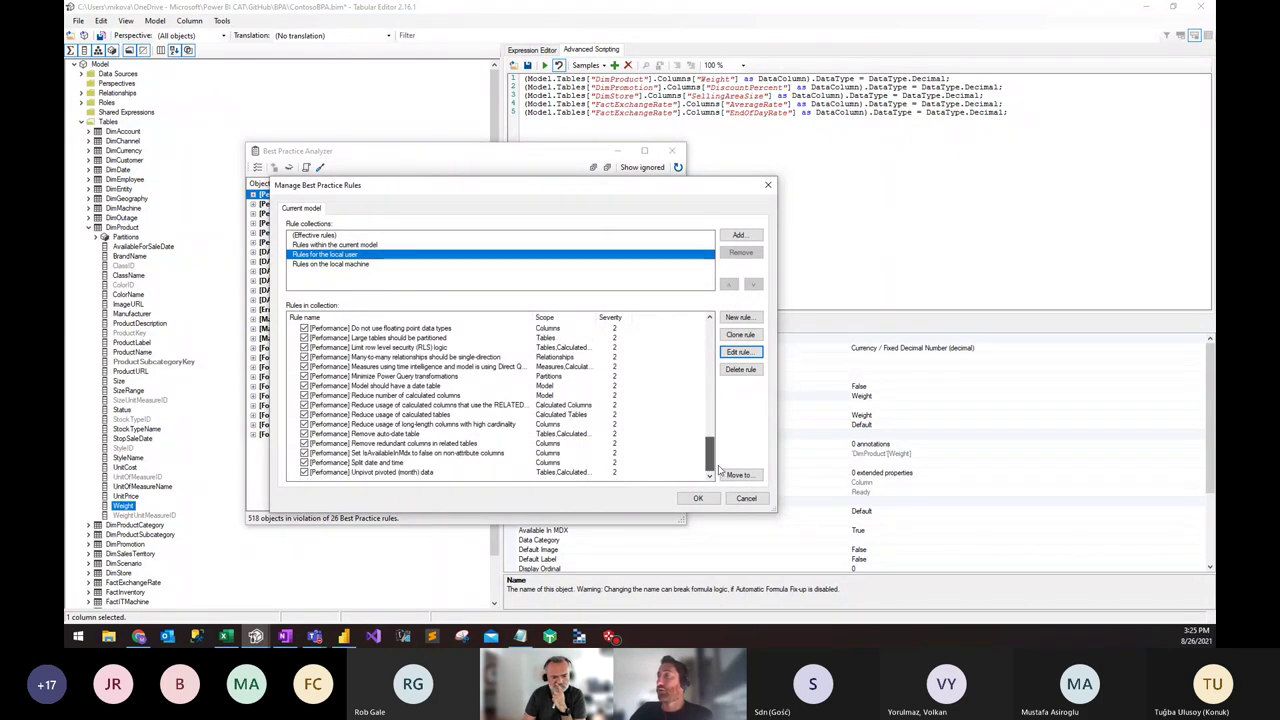
left_click(470, 453)
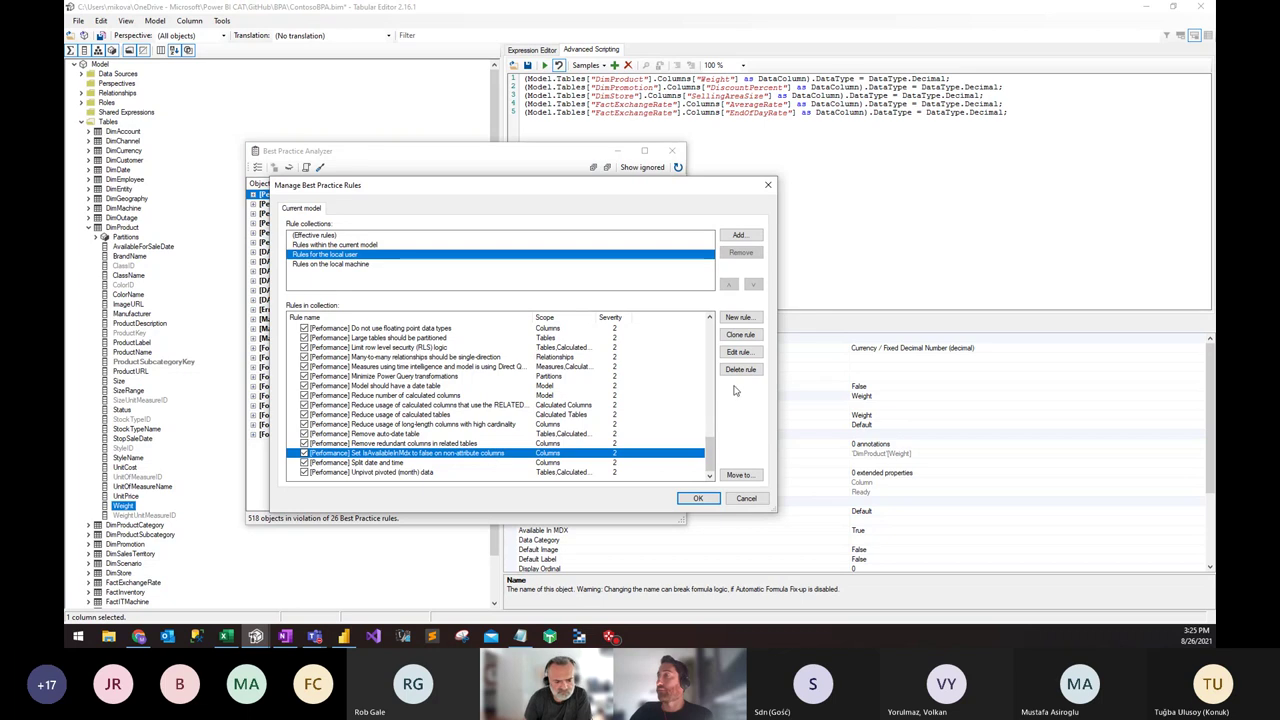
left_click(748, 357)
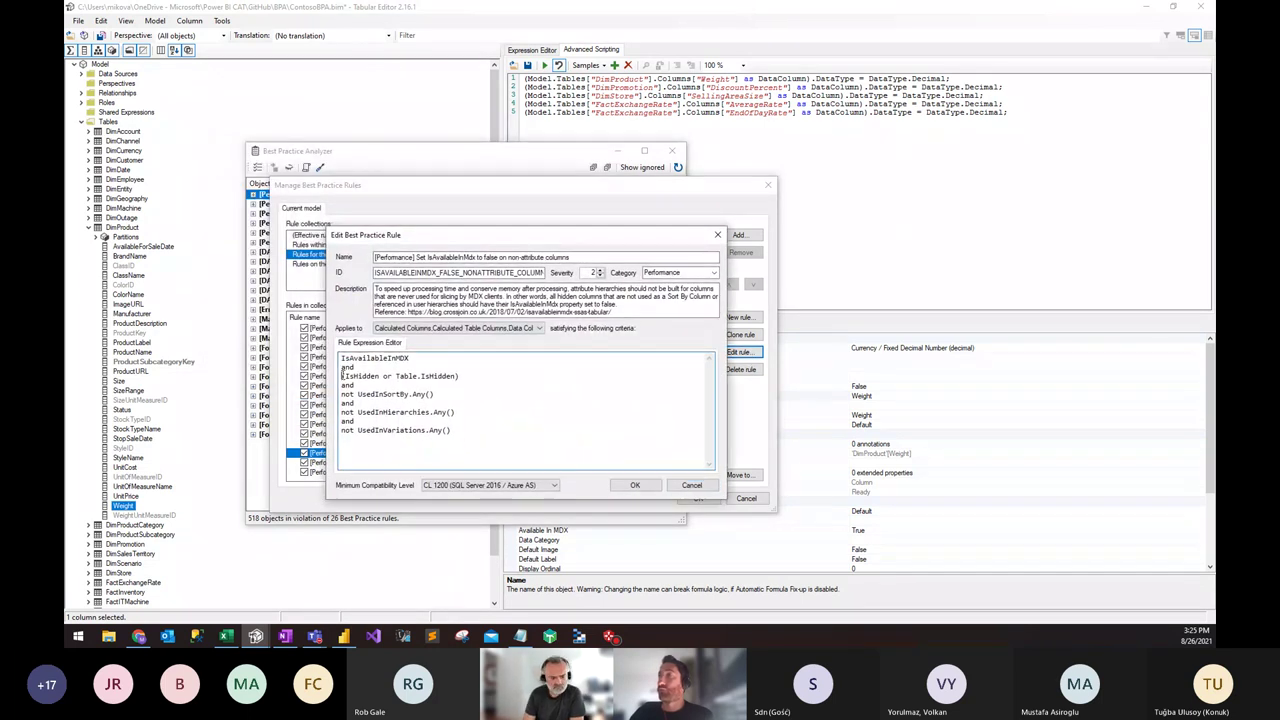
left_click_drag(341, 376, 470, 377)
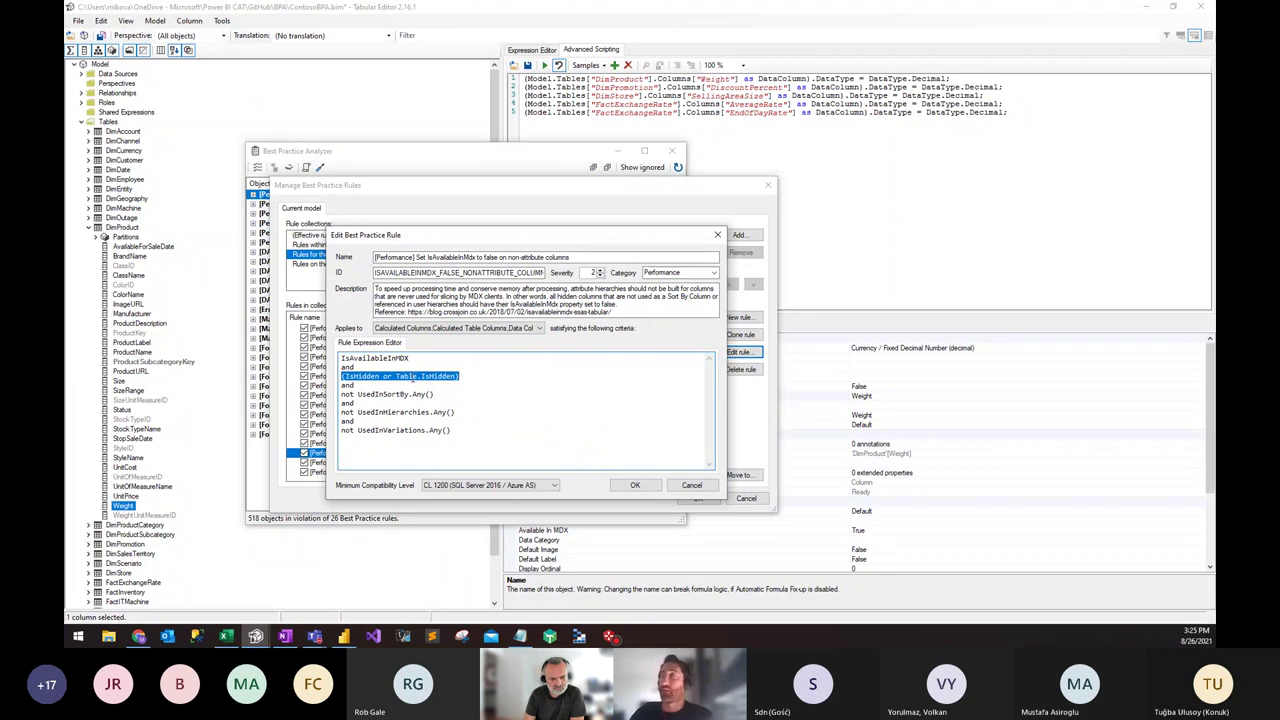
left_click(411, 377)
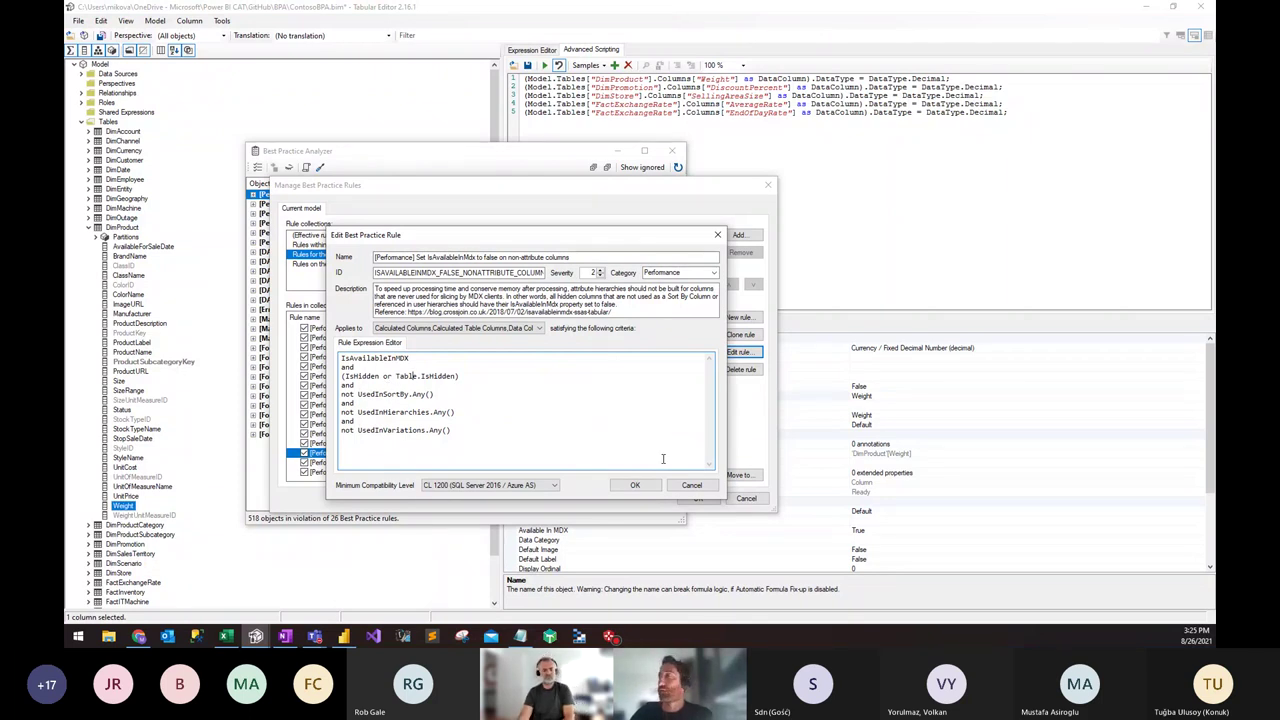
left_click(690, 485)
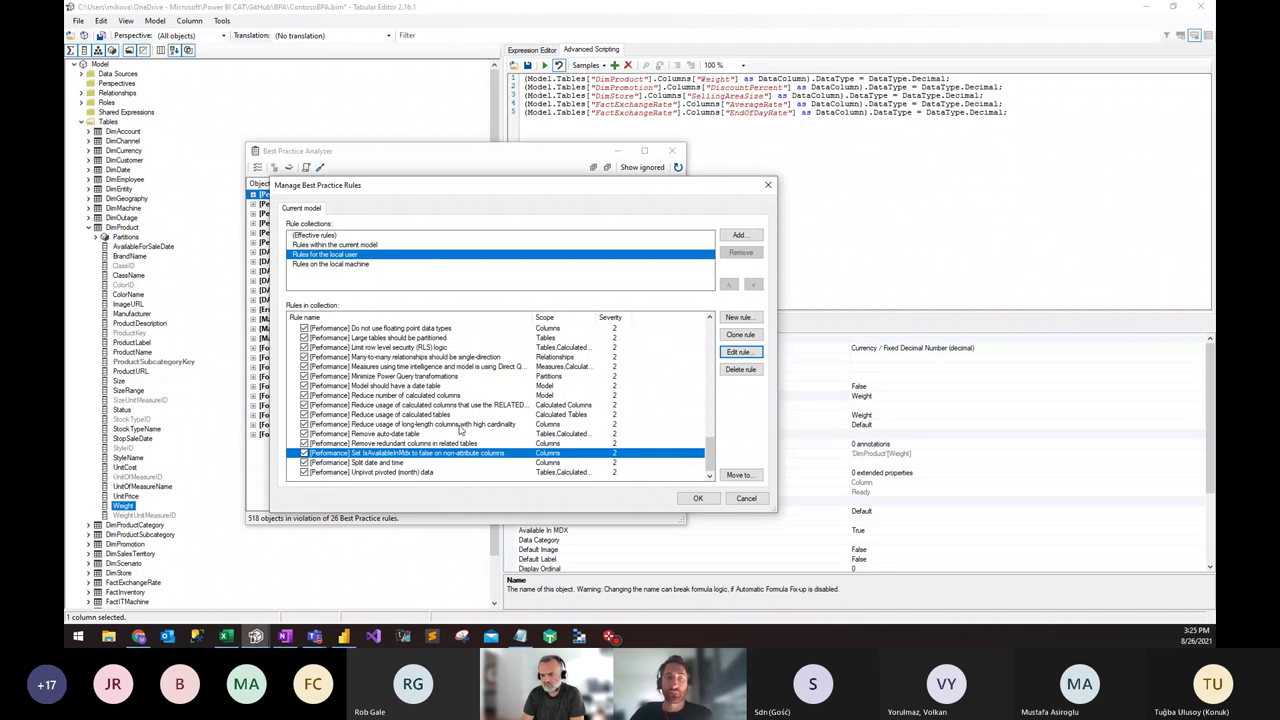
scroll(461, 430, "up", 1)
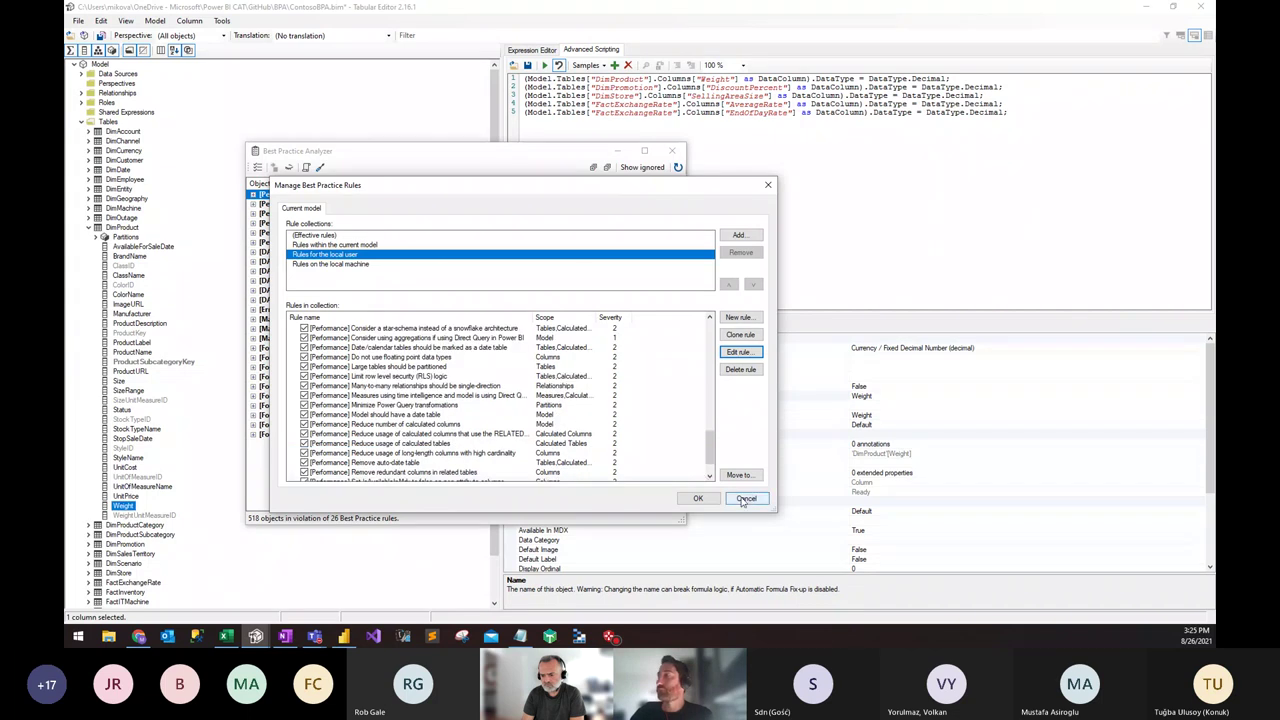
left_click(744, 500)
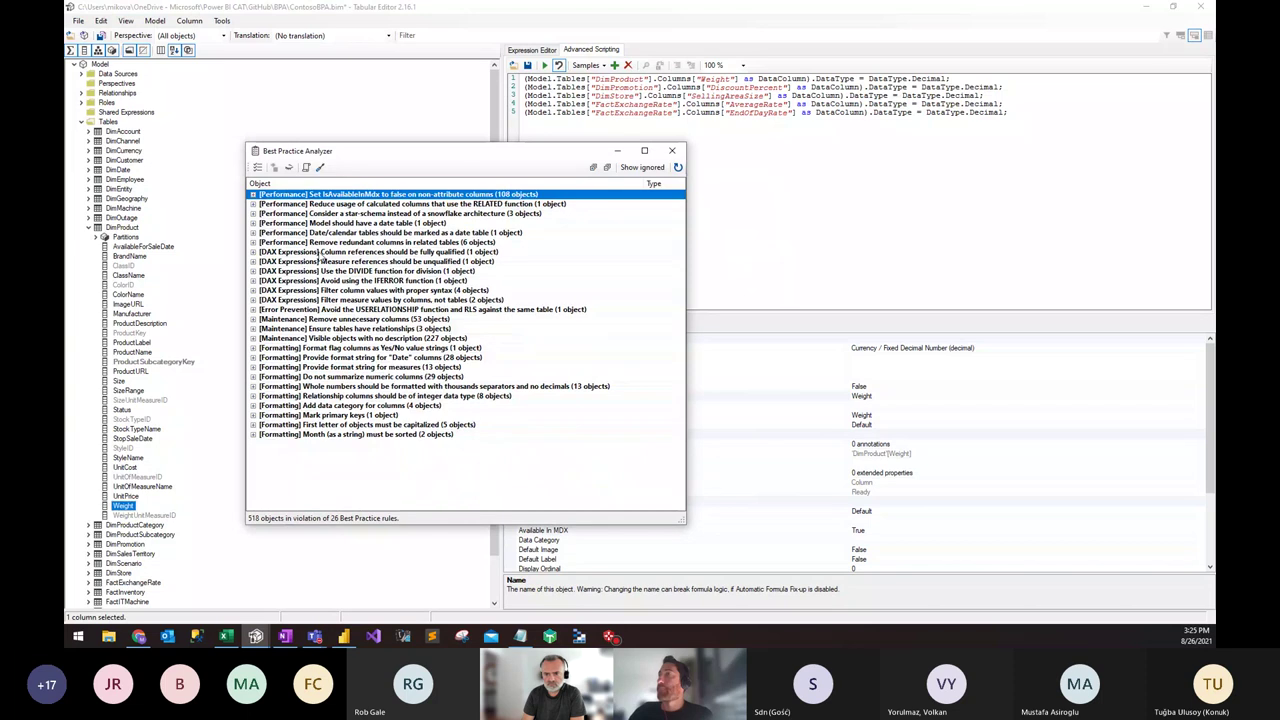
Step: Move the Best Practice Analyzer out of the way and clear the data type fix script from the script editor
left_click_drag(392, 150, 307, 146)
left_click(587, 151)
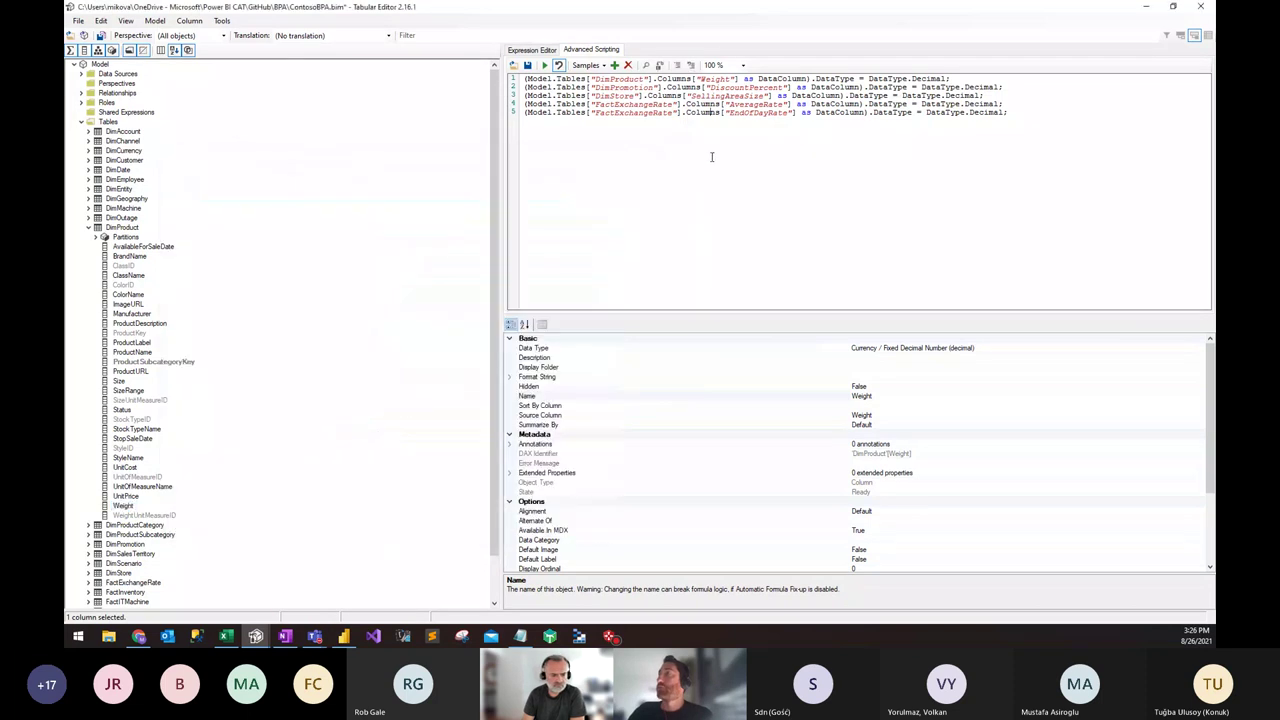
key("ctrl+a")
key("Delete")
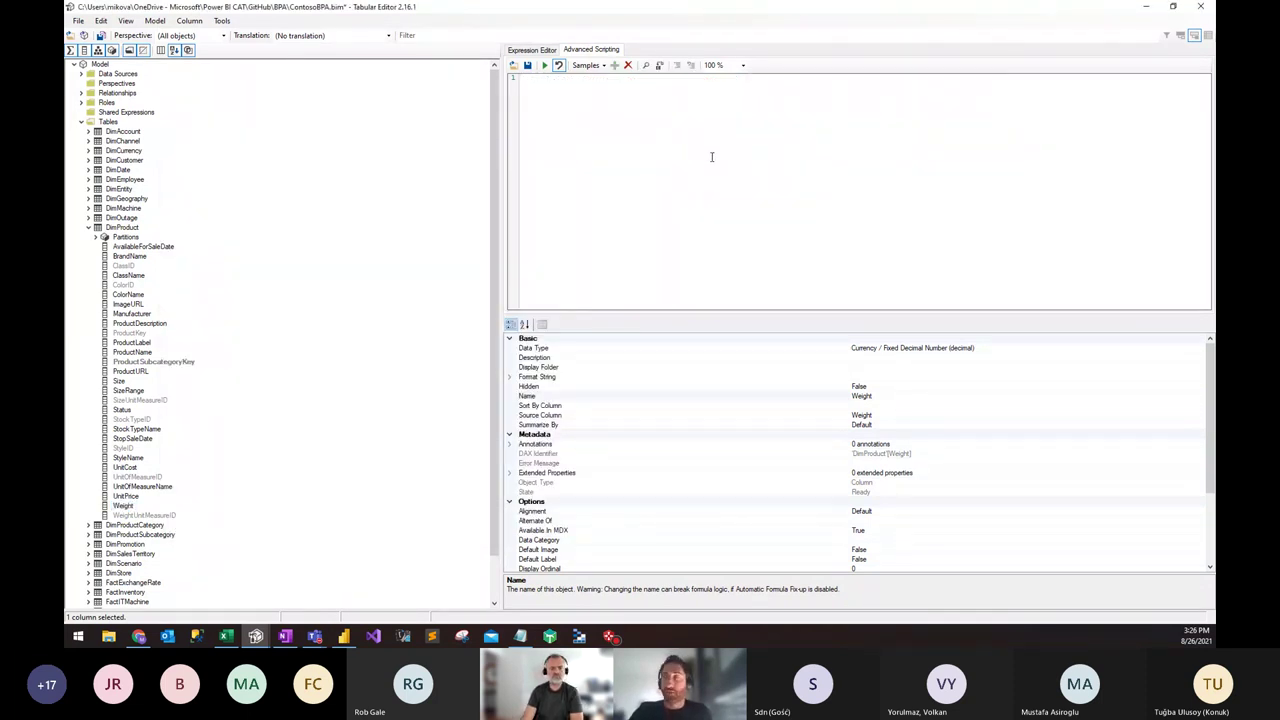
Step: Restore the cleared data type fix script in the editor and revert the data type changes it made to the model
key("F10")
left_click_drag(366, 164, 430, 167)
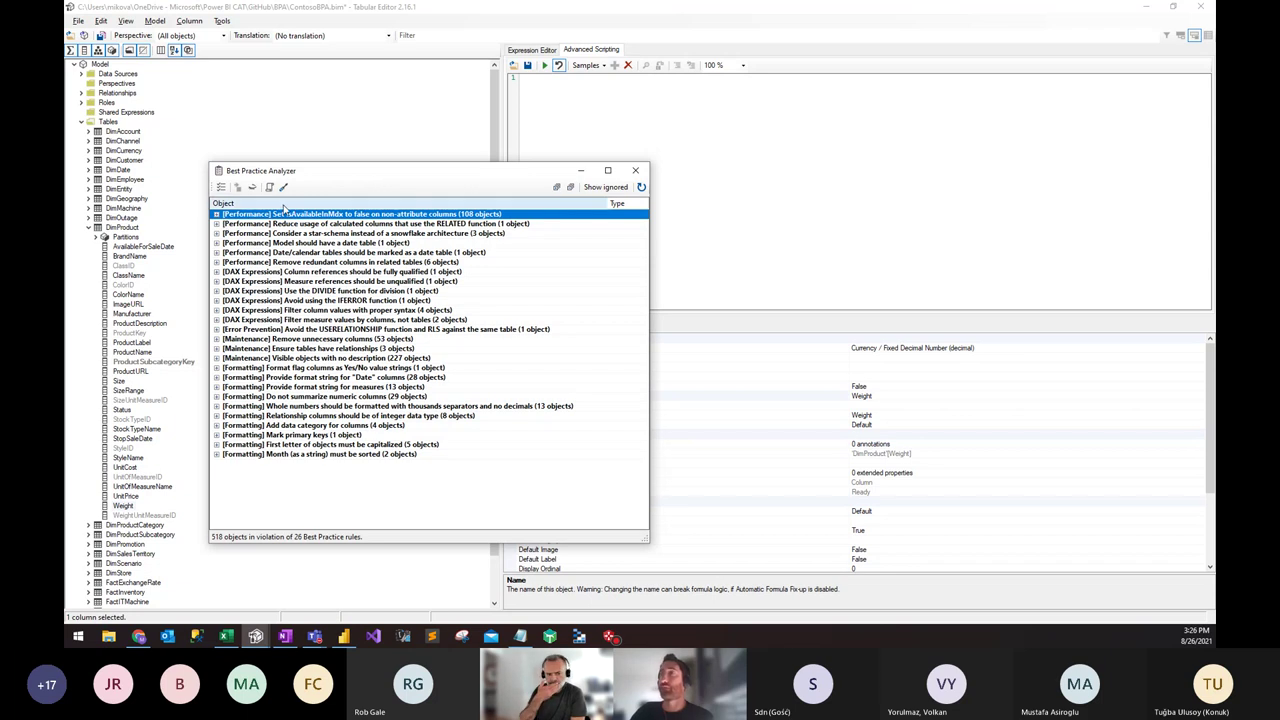
left_click_drag(303, 177, 303, 231)
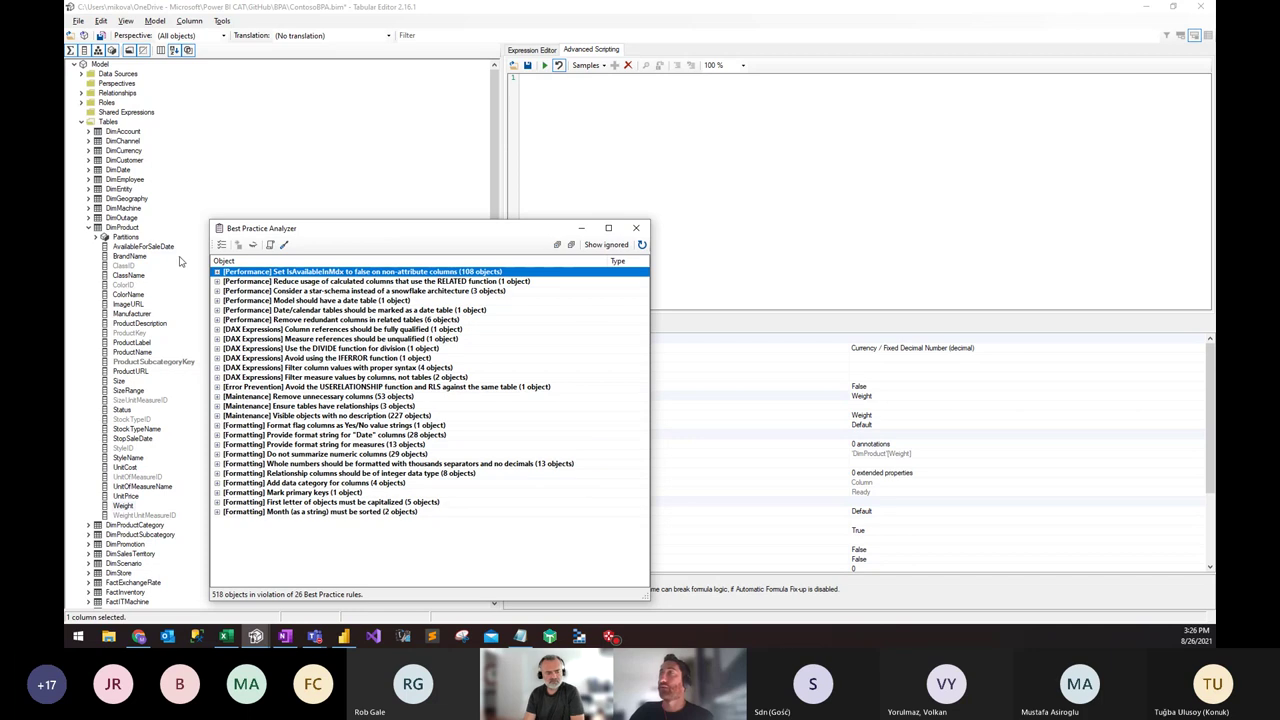
left_click(580, 225)
type("(Model.Tables[\"DimProduct\"].Columns[\"Weight\"] as DataColumn).DataType = DataType.Decimal; (Model.Tables[\"DimPromotion\"].Columns[\"DiscountPercent\"] as DataColumn).DataType = DataType.Decimal; (Model.Tables[\"DimStore\"].Columns[\"SellingAreaSize\"] as DataColumn).DataType = DataType.Decimal; (Model.Tables[\"FactExchangeRate\"].Columns[\"AverageRate\"] as DataColumn).DataType = DataType.Decimal; (Model.Tables[\"FactExchangeRate\"].Columns[\"EndOfDayRate\"] as DataColumn).DataType = DataType.Decimal;")
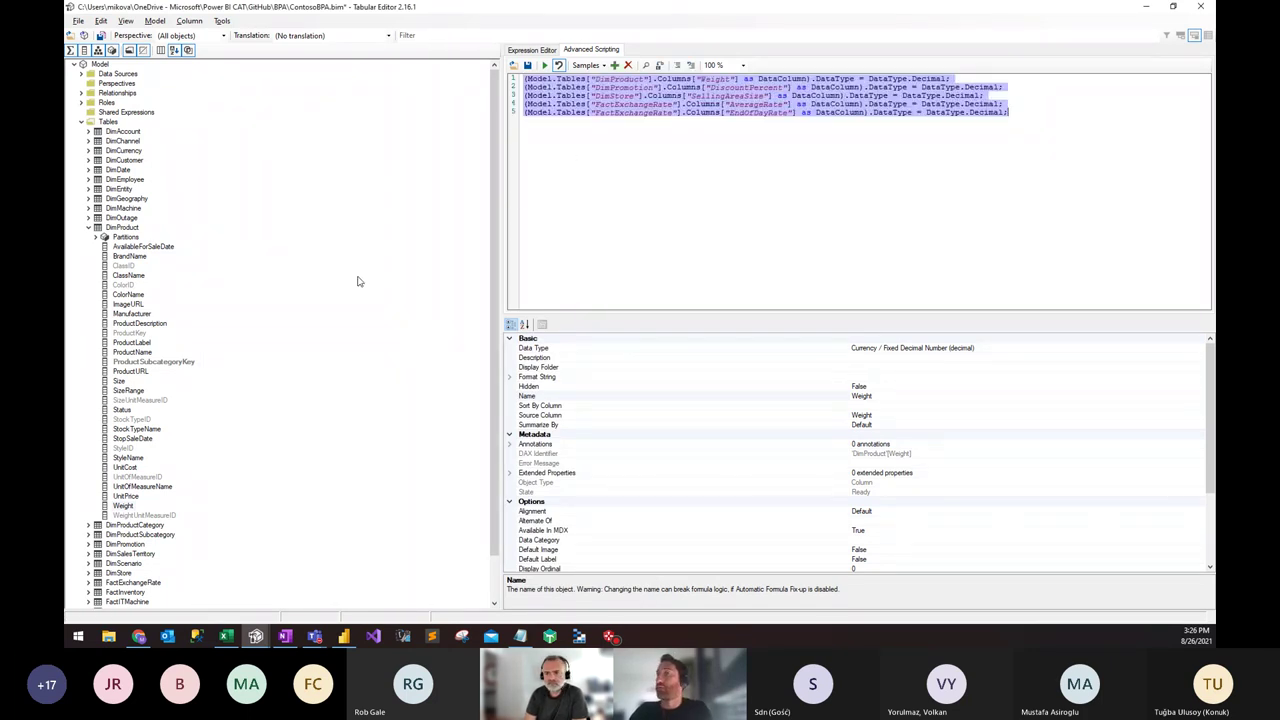
left_click(138, 323)
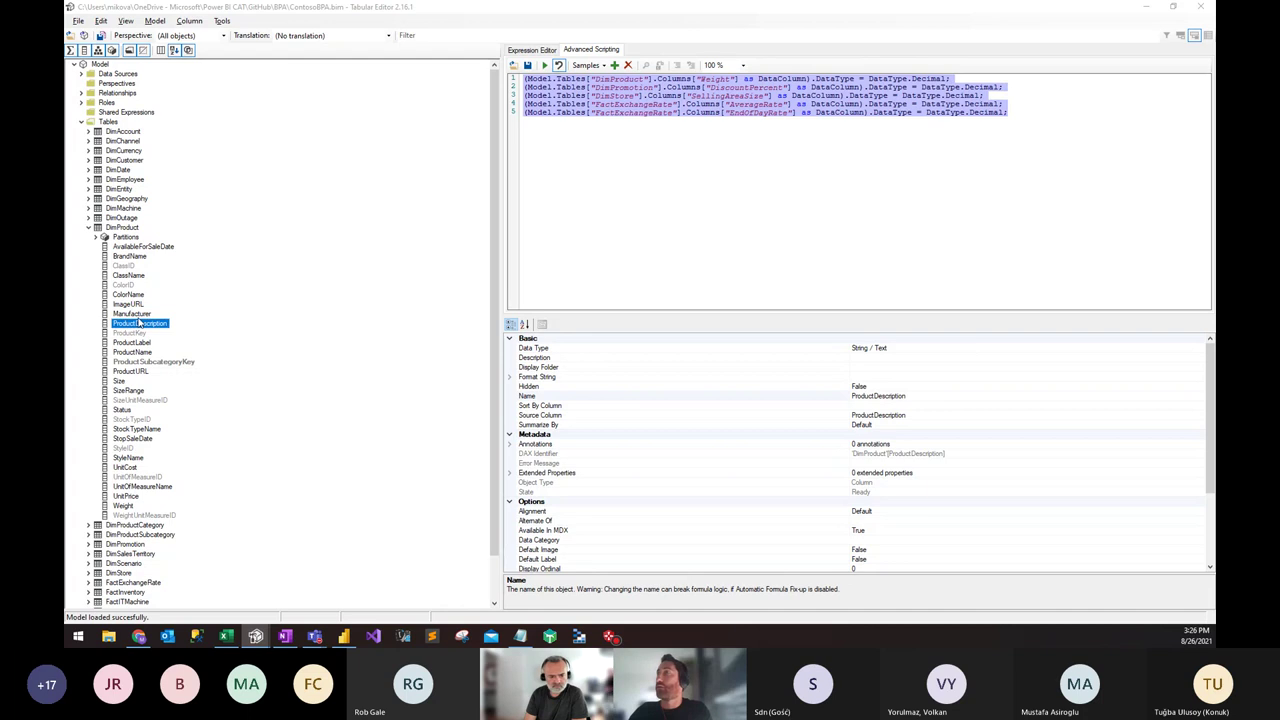
Step: Refresh the Best Practice Analyzer results and expand "[Performance] Do not use floating point data types" to list its flagged columns
key("F10")
left_click(643, 246)
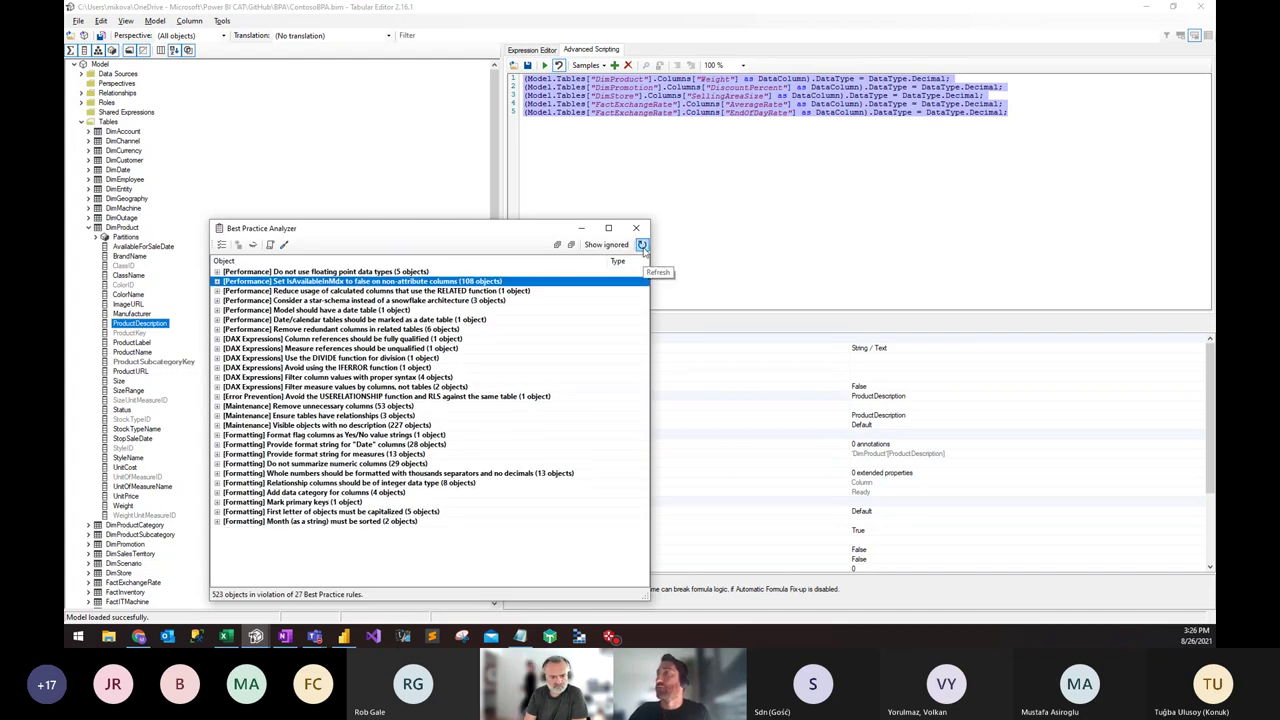
left_click(218, 272)
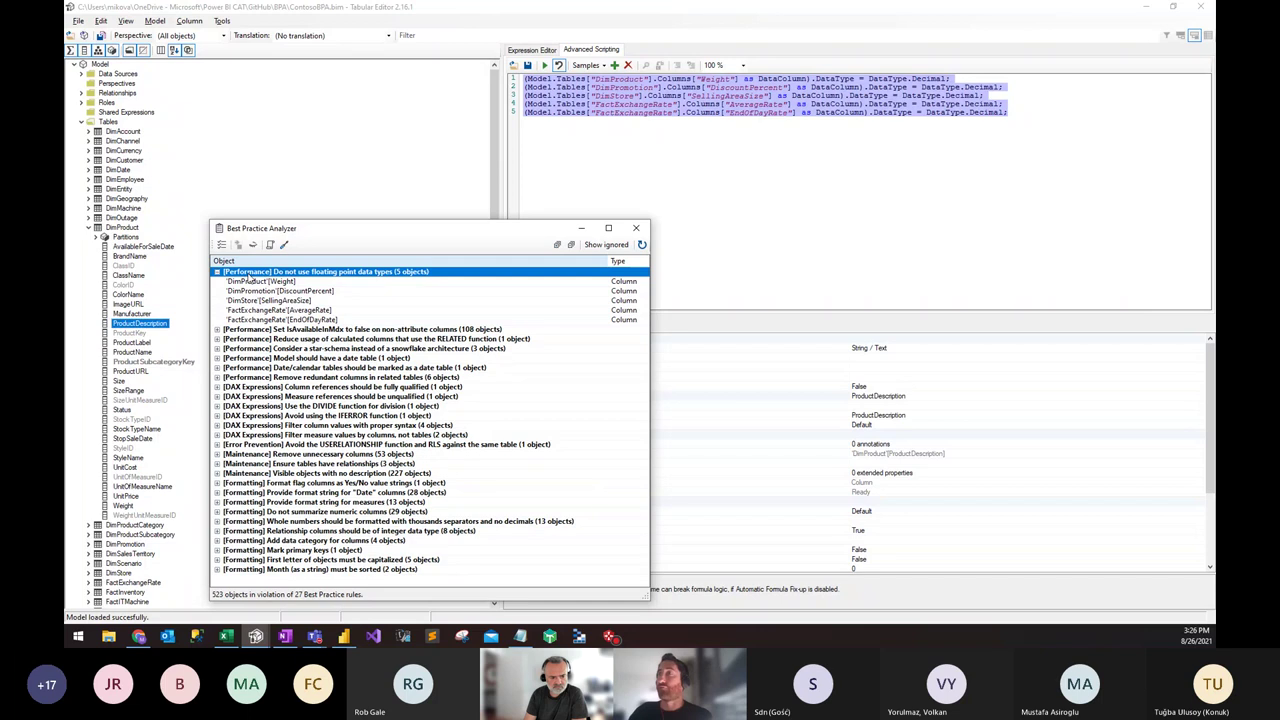
left_click_drag(393, 228, 382, 209)
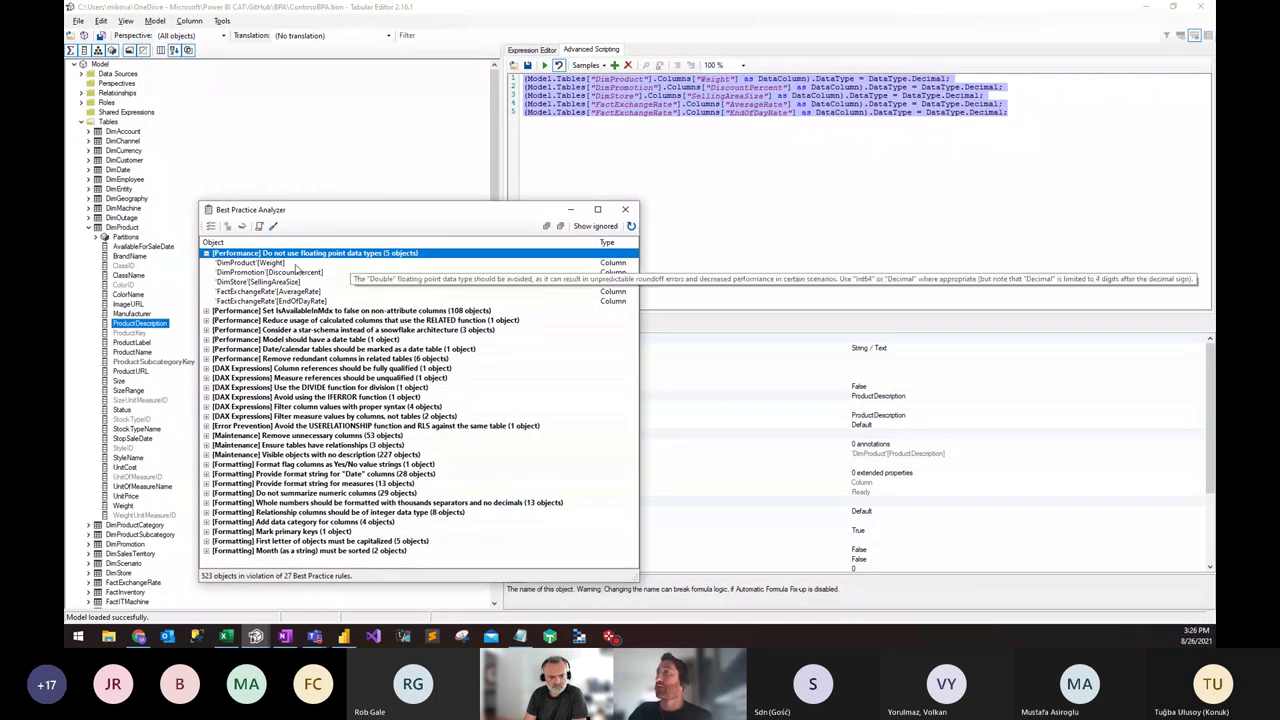
Step: Show the available fix actions for all flagged floating-point columns together and for 'DimProduct'[Weight] alone, without applying any
left_click(306, 263)
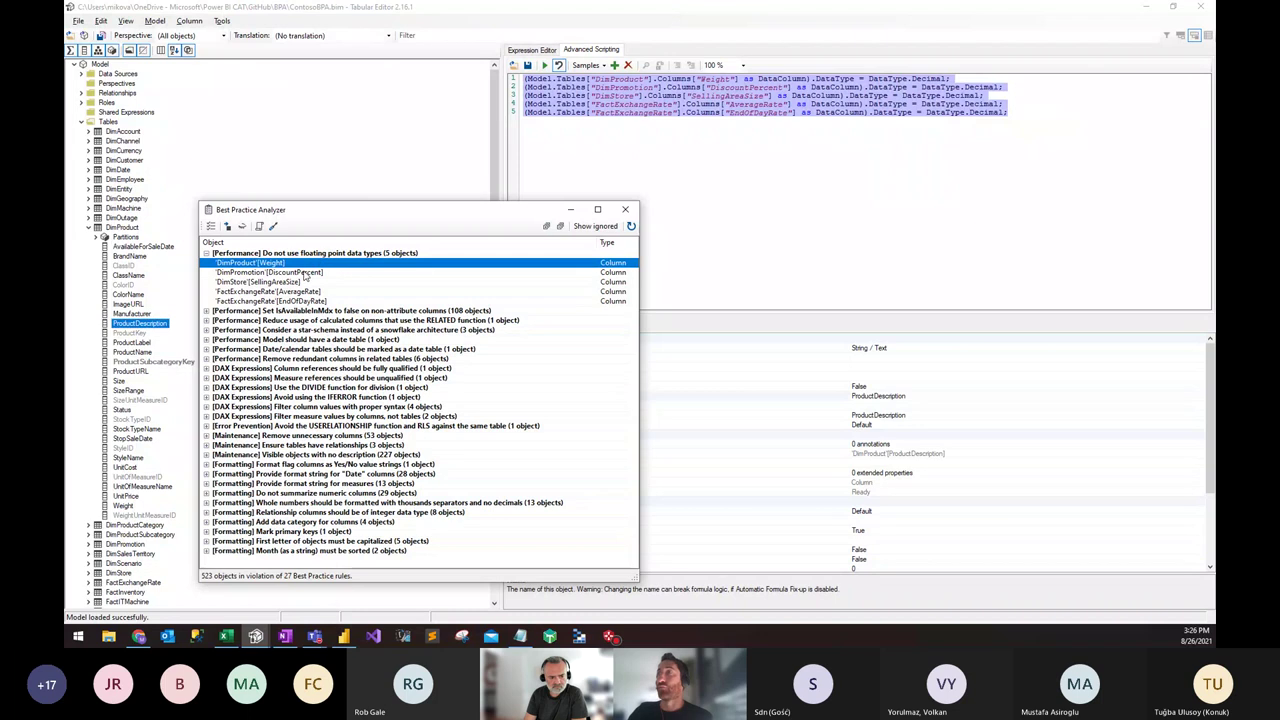
left_click(304, 273)
left_click(296, 263)
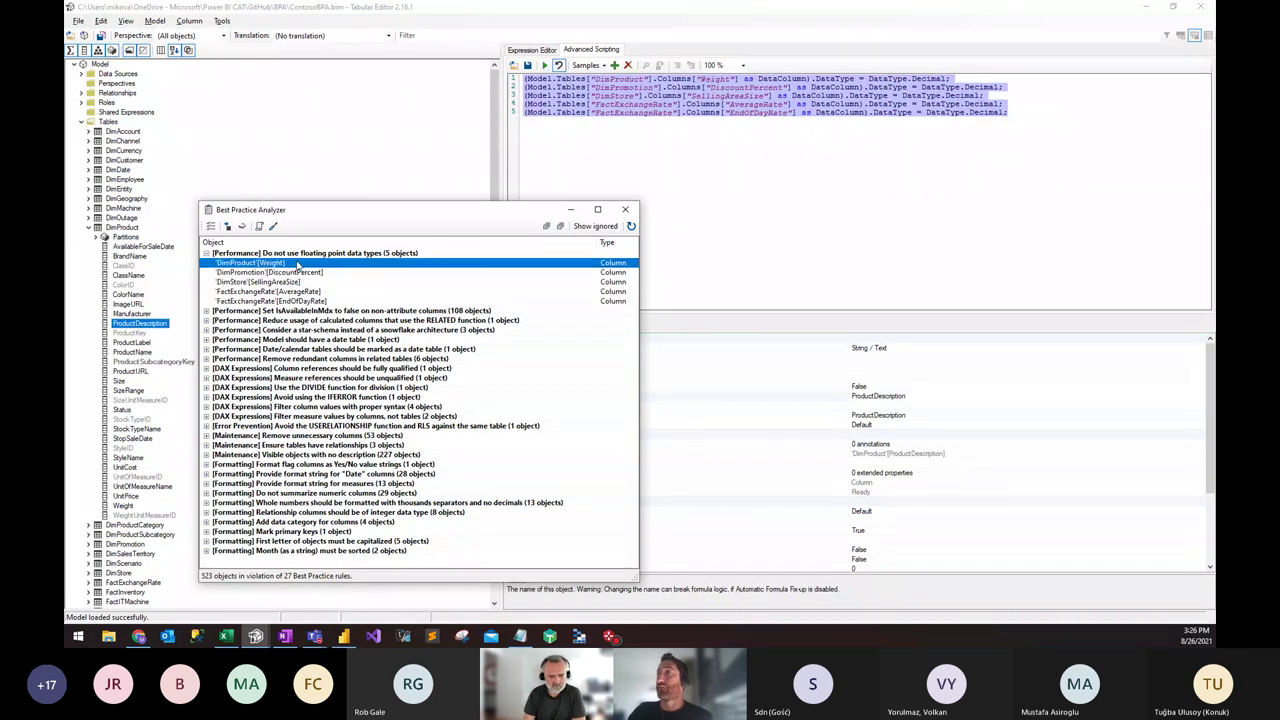
left_click(275, 301, "shift")
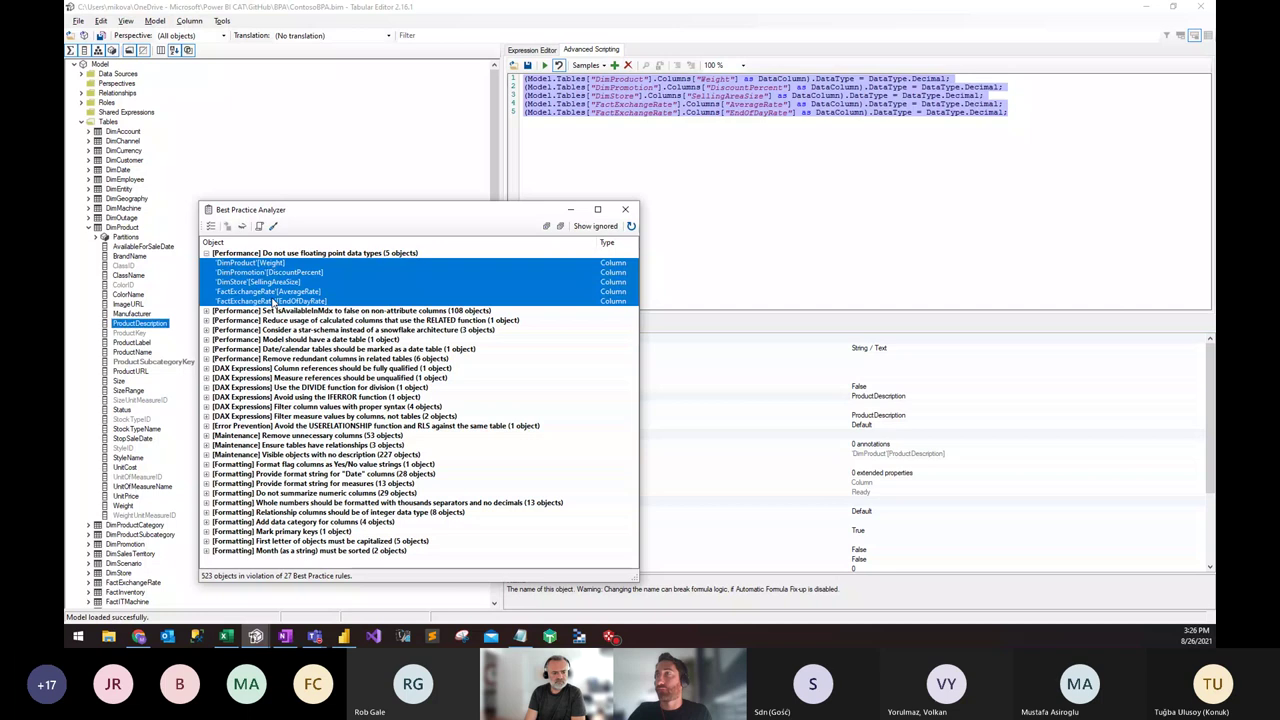
right_click(283, 284)
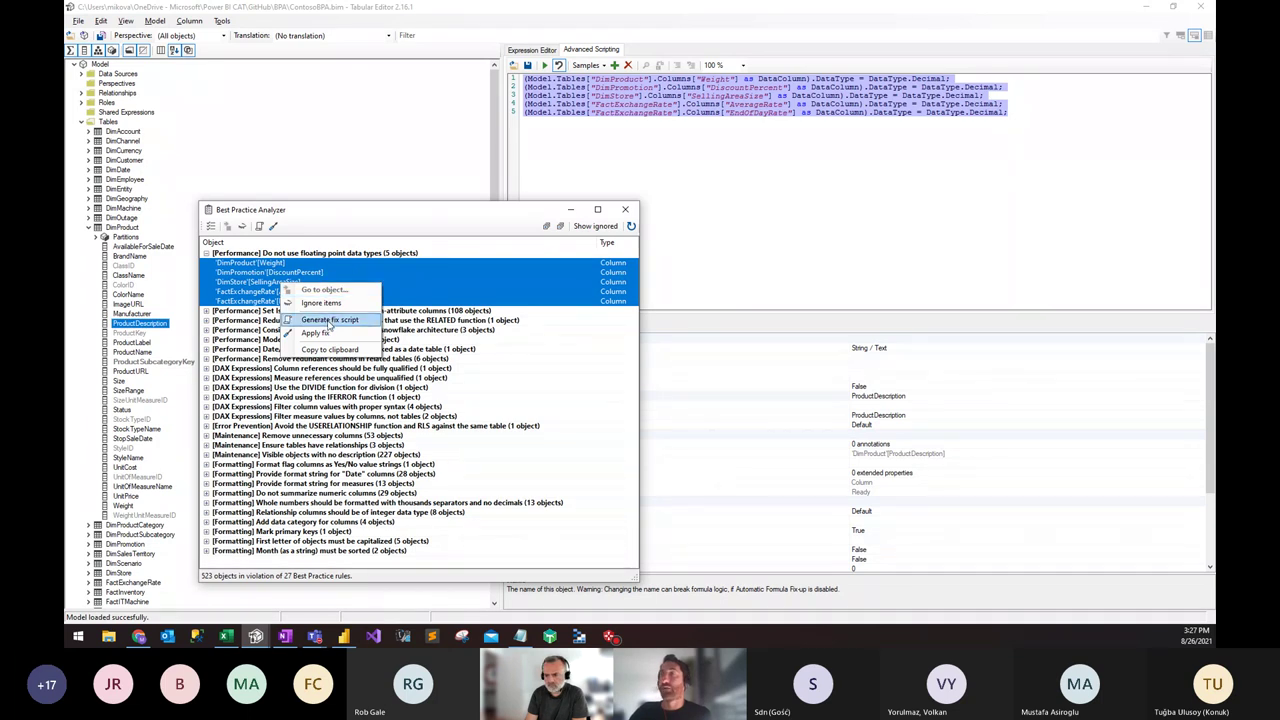
left_click(289, 264)
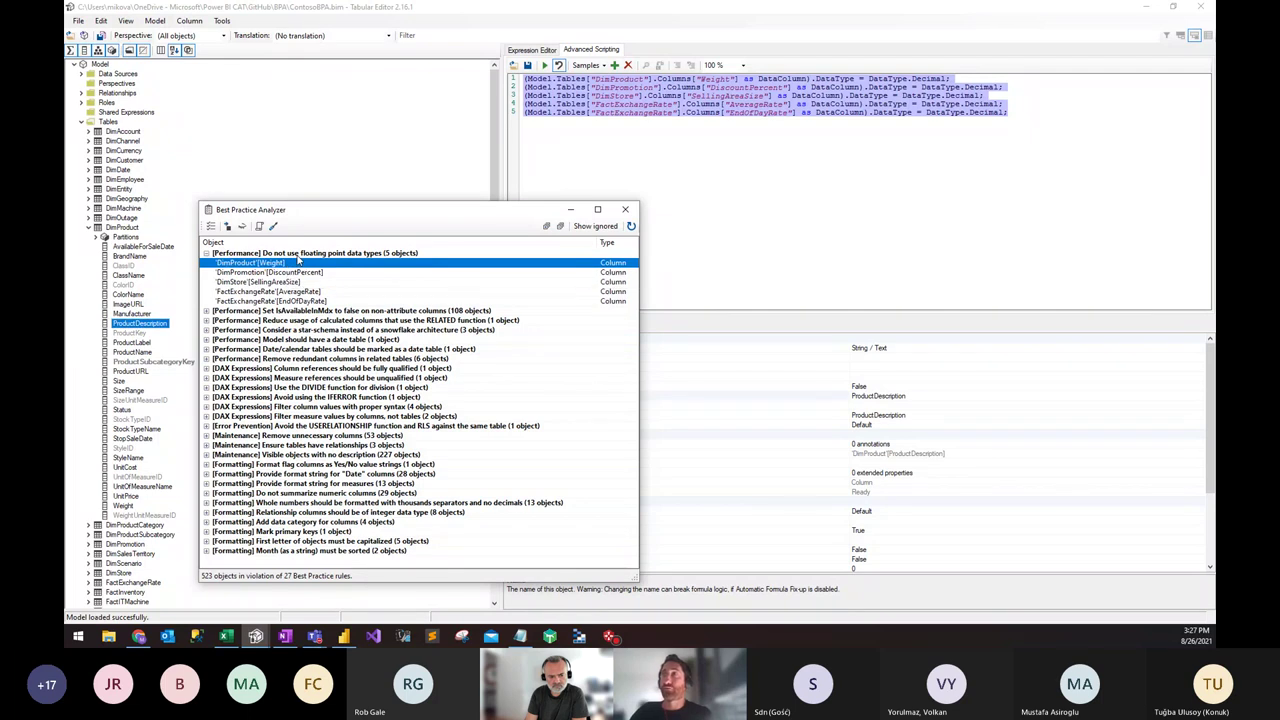
right_click(265, 266)
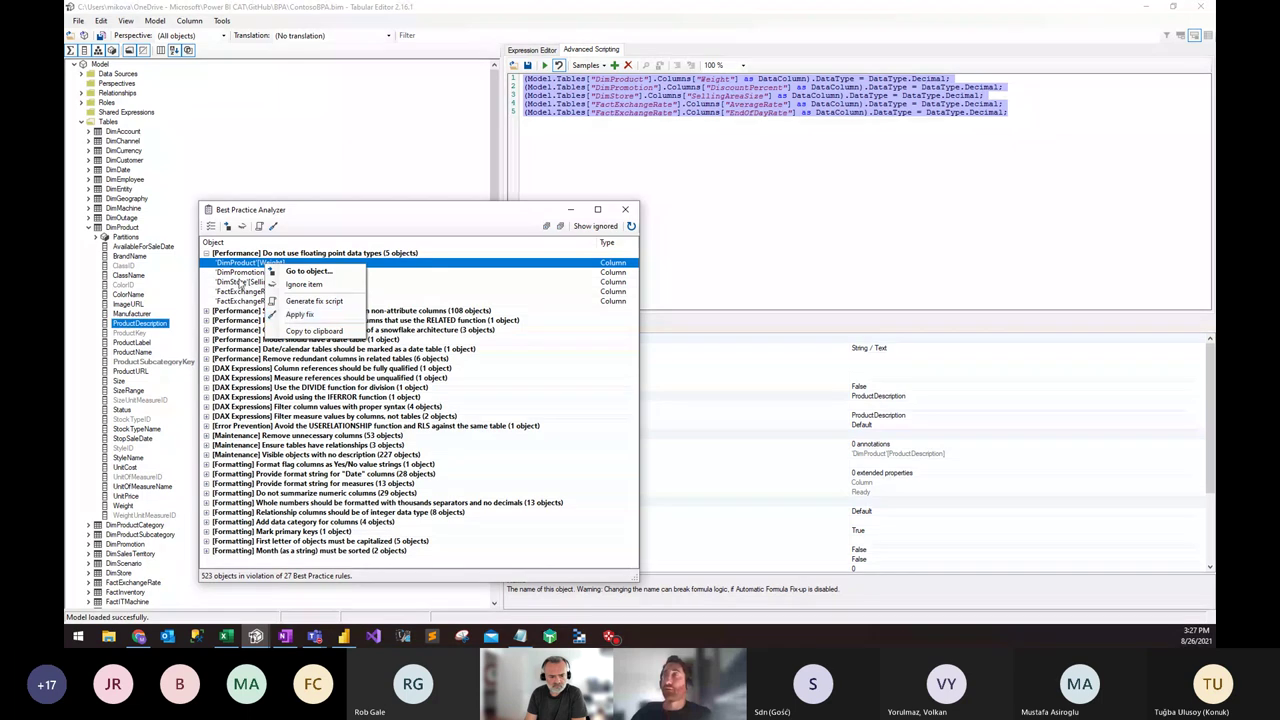
left_click(240, 284)
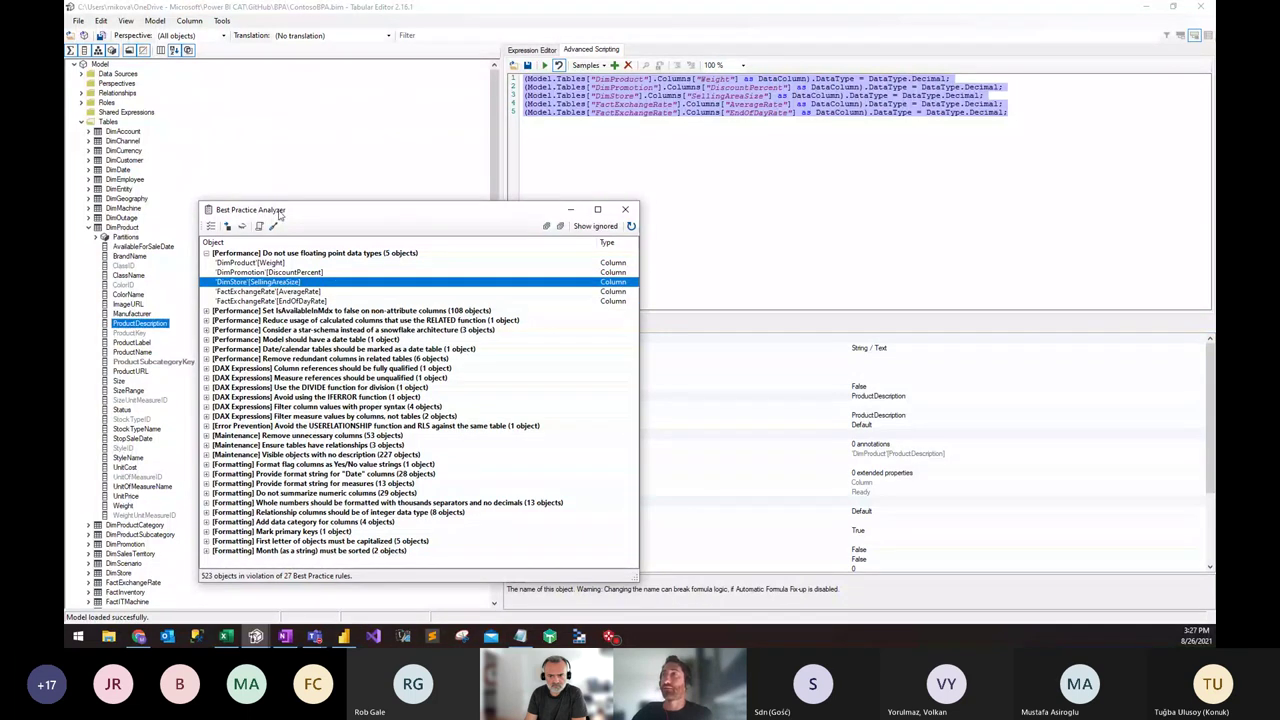
Step: Ignore 'DimProduct'[Weight] for the floating point data types rule and refresh the Best Practice Analyzer results
left_click_drag(243, 279, 246, 242)
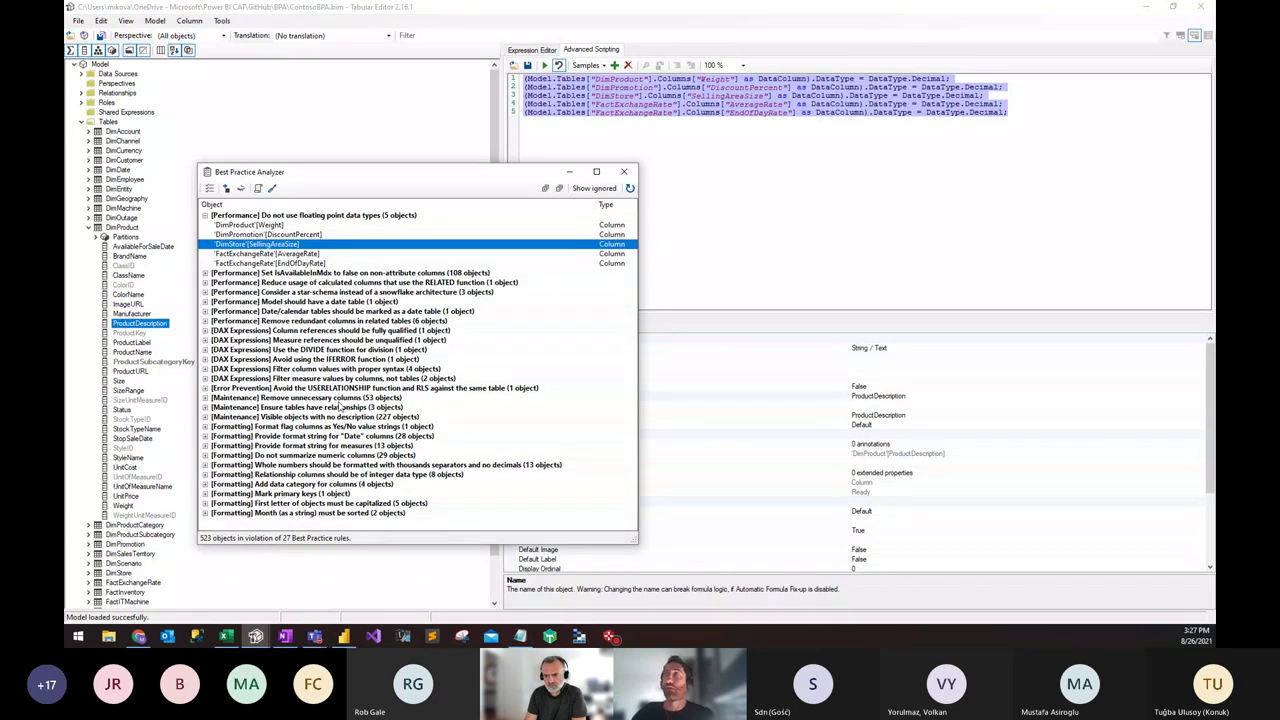
left_click(276, 226)
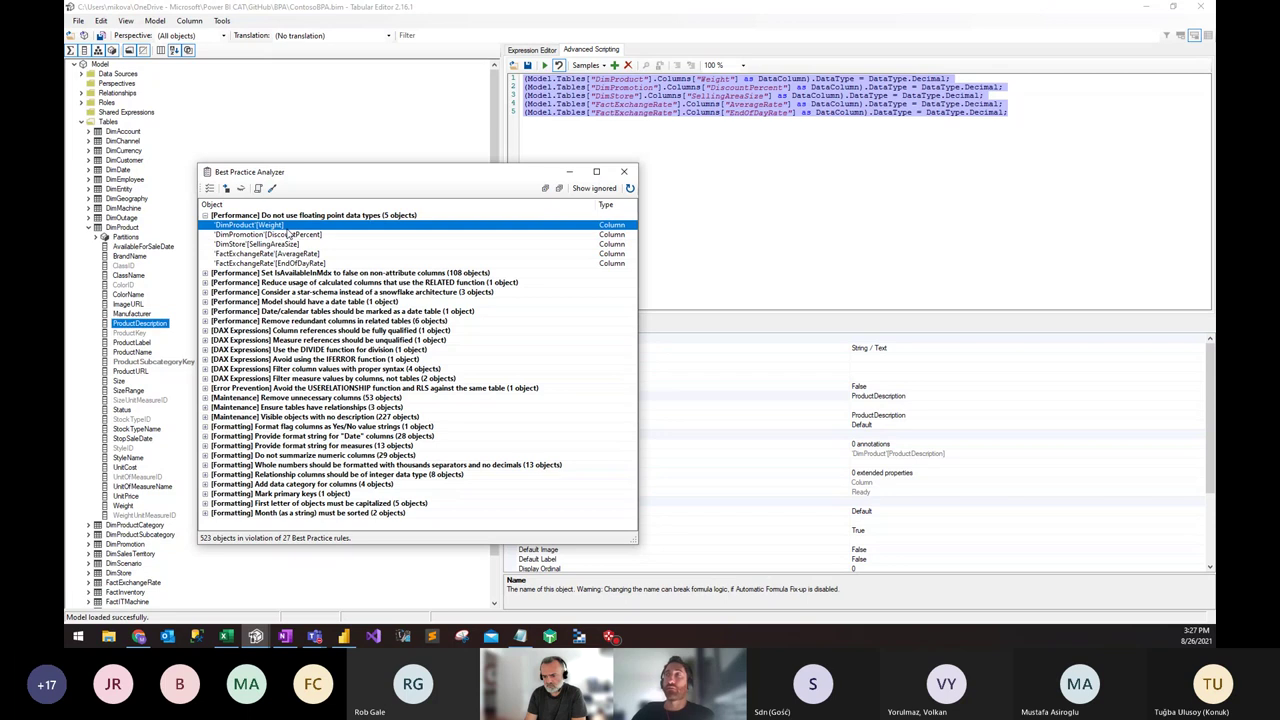
left_click_drag(339, 175, 328, 205)
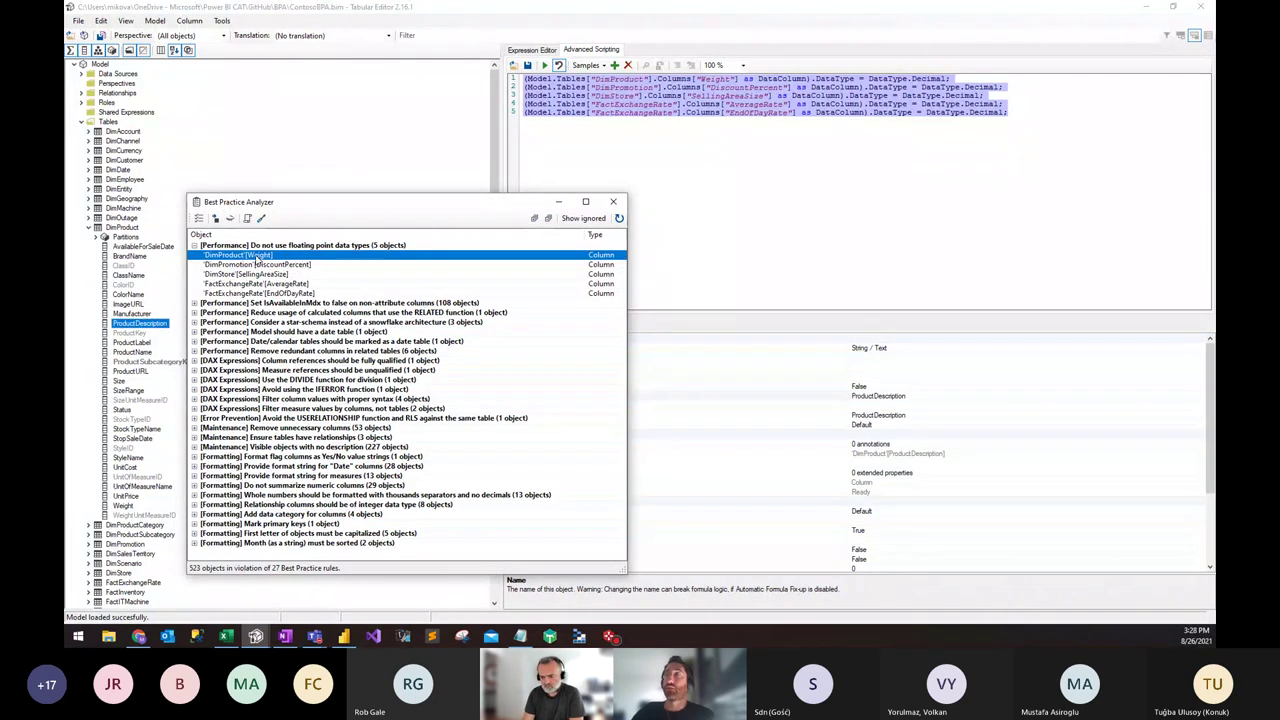
right_click(257, 260)
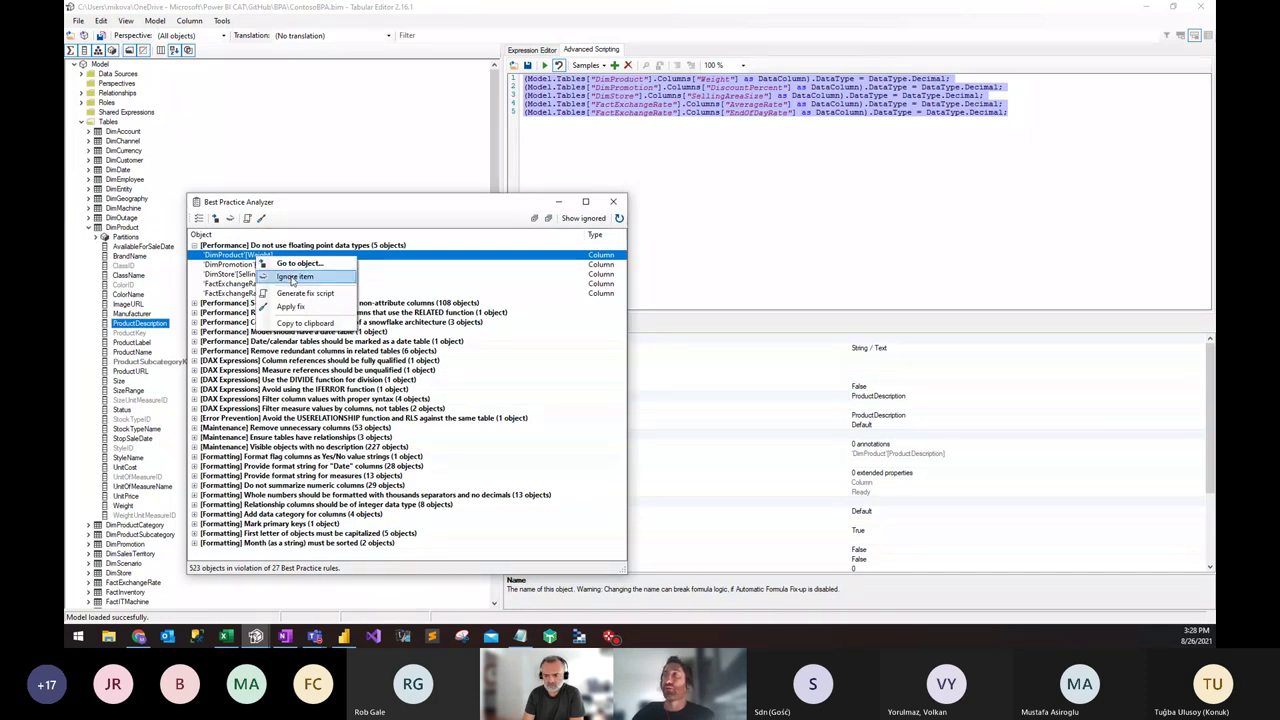
left_click(293, 277)
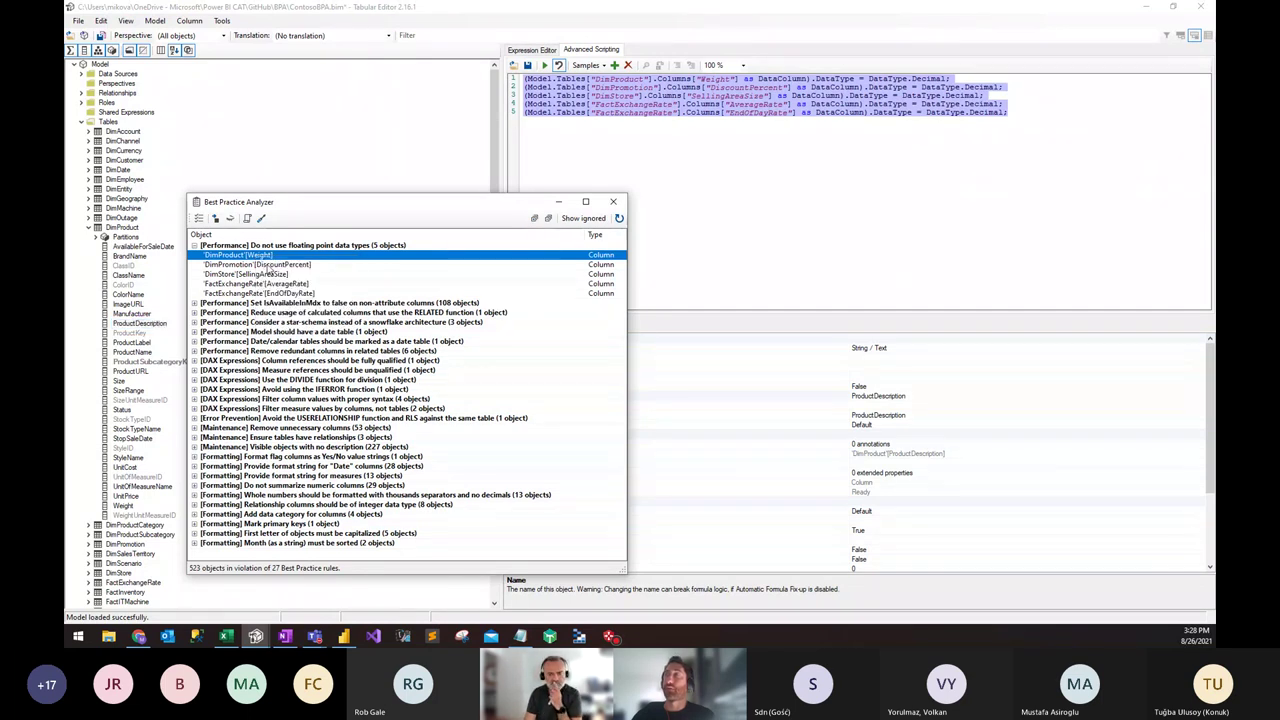
left_click(619, 217)
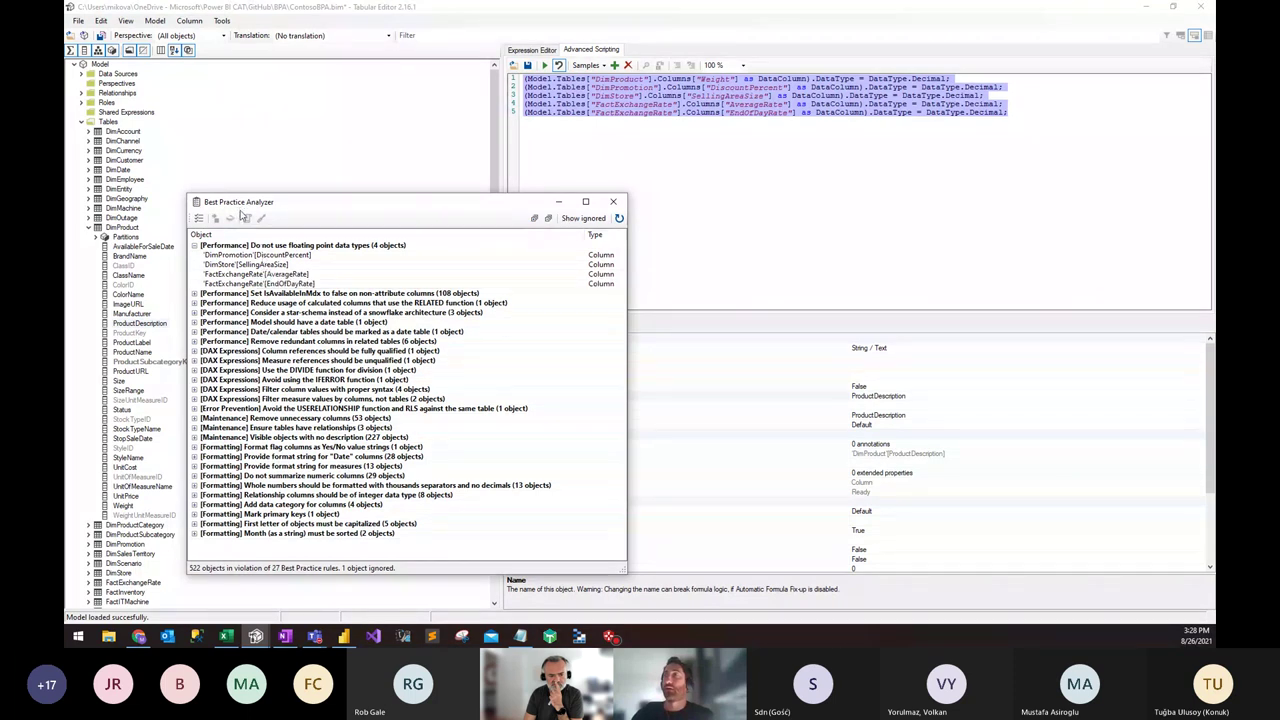
left_click(230, 255)
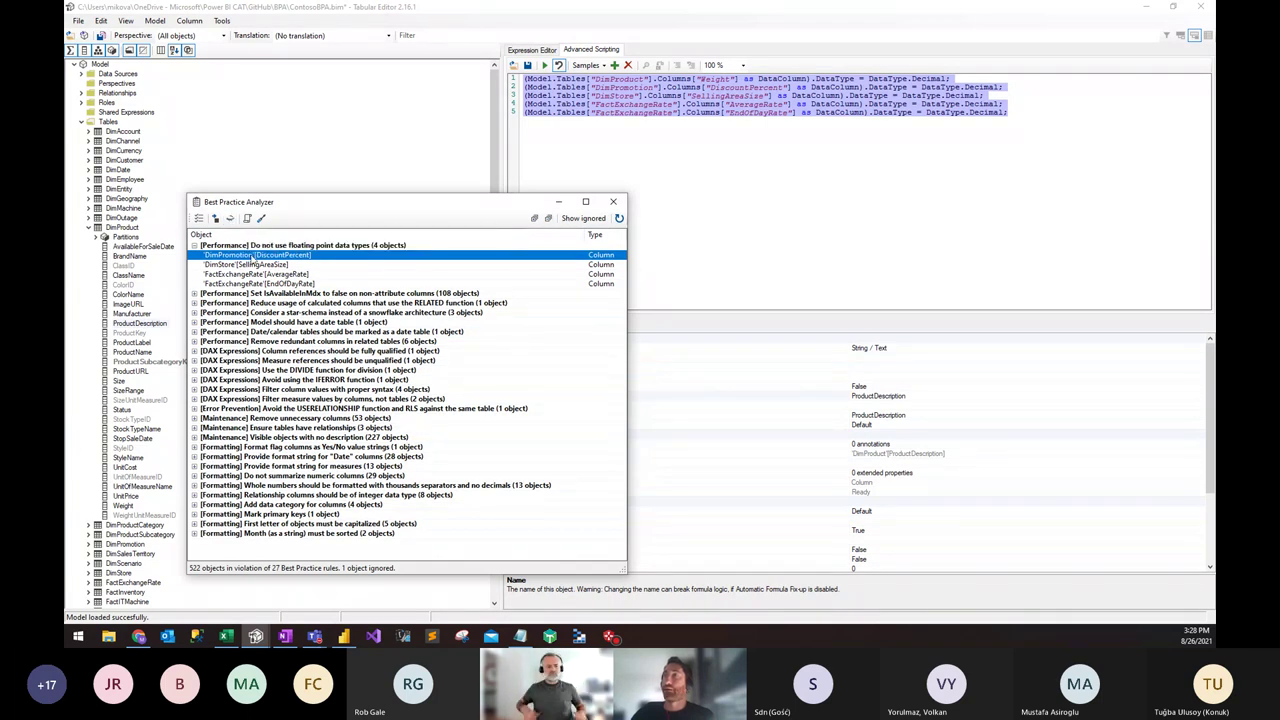
left_click_drag(290, 206, 292, 190)
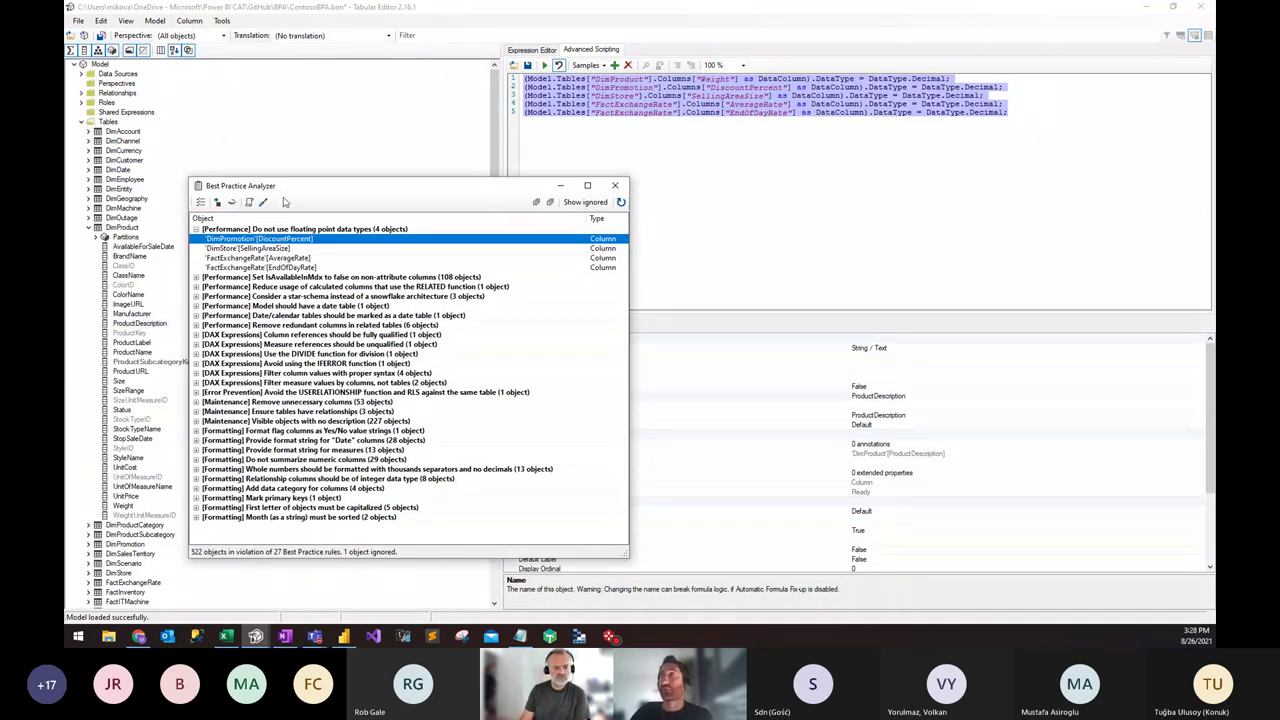
left_click_drag(288, 186, 289, 173)
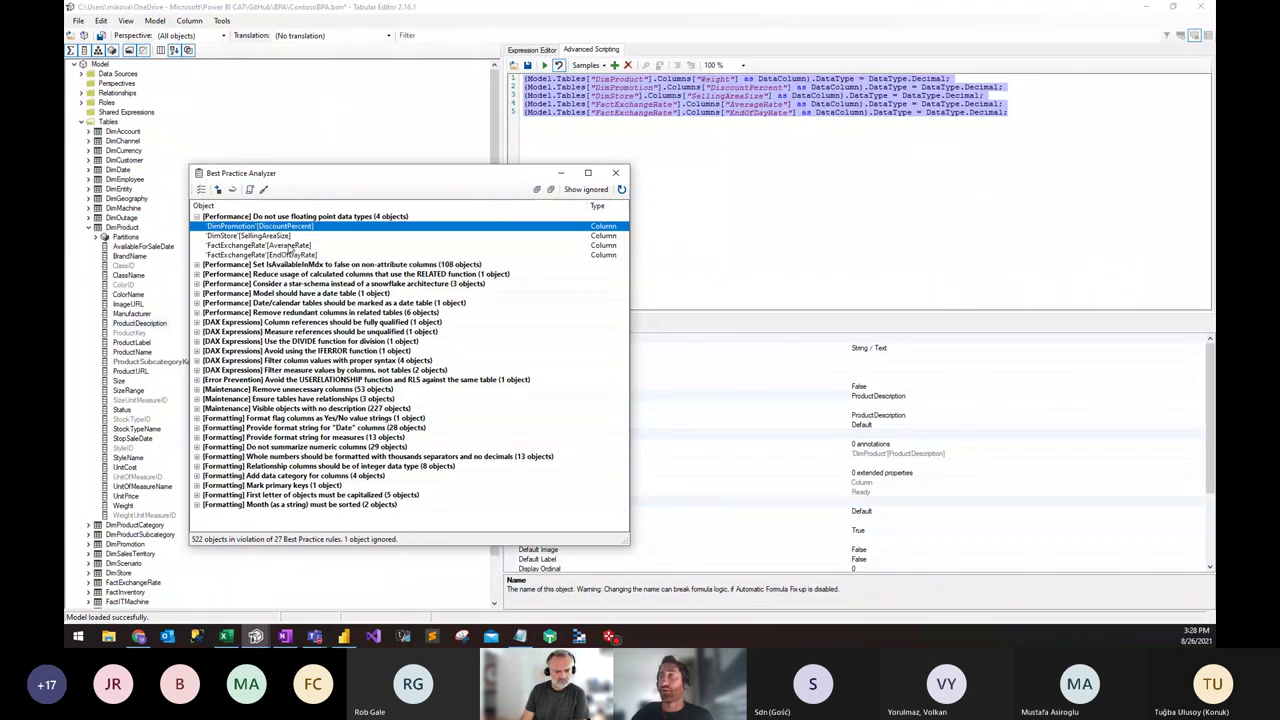
left_click(290, 246)
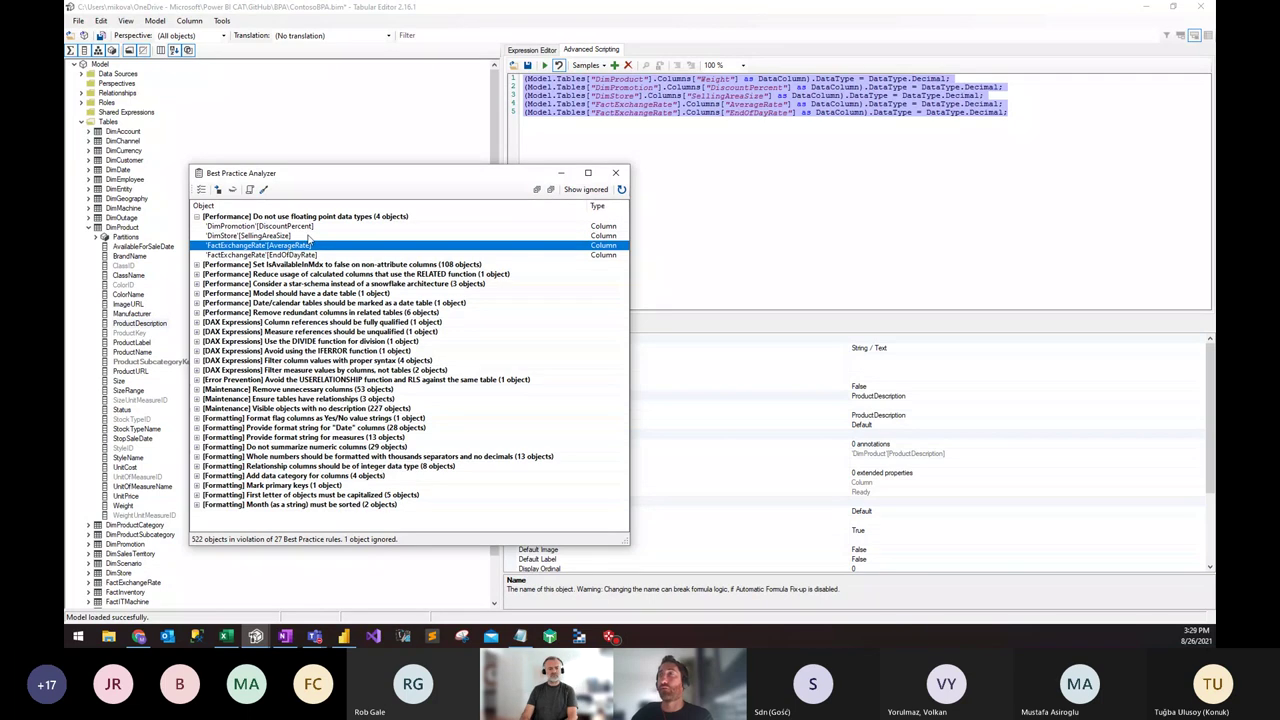
left_click(300, 236)
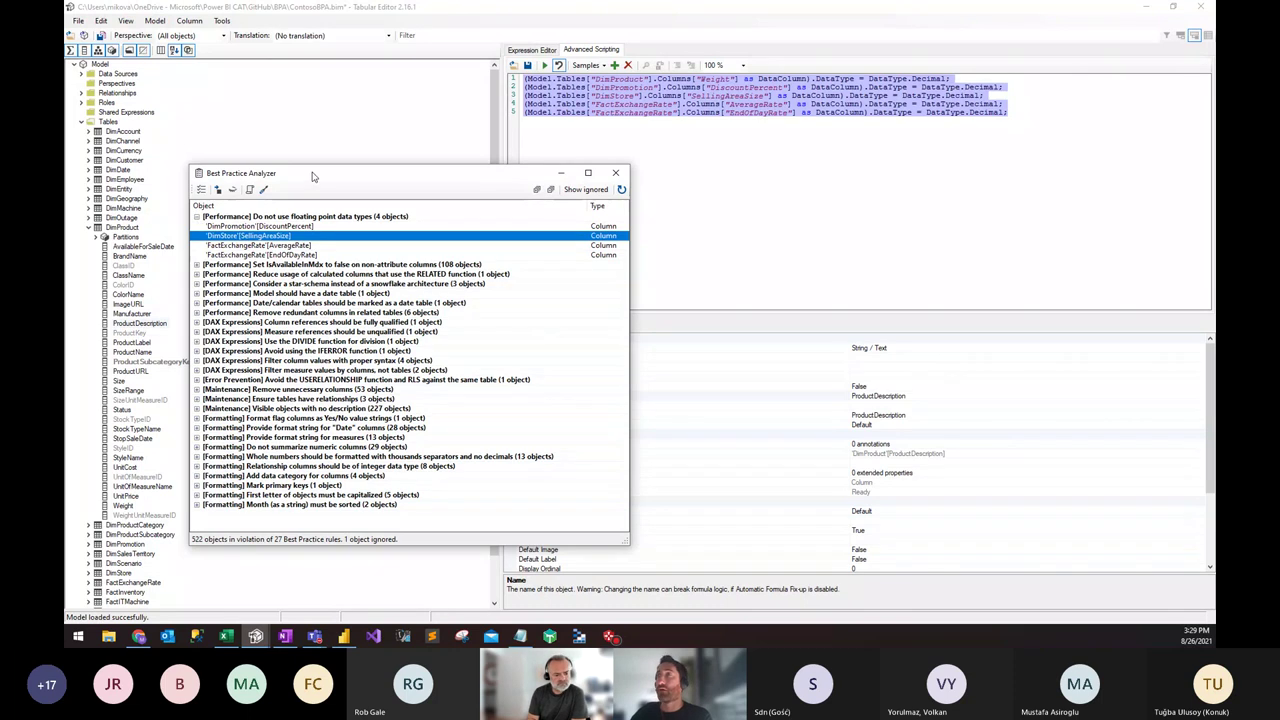
left_click_drag(312, 176, 295, 151)
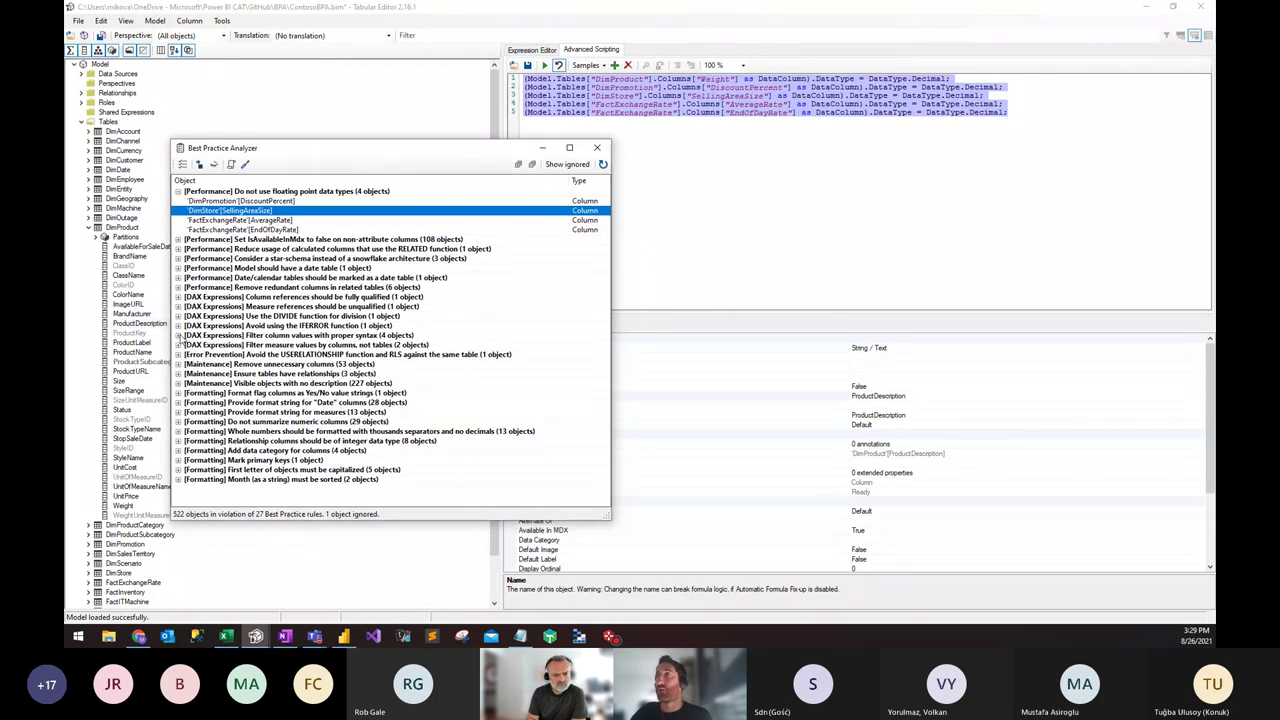
Step: List the objects violating "[DAX Expressions] Filter column values with proper syntax" and open that rule's definition from the rules for the local user
left_click(178, 336)
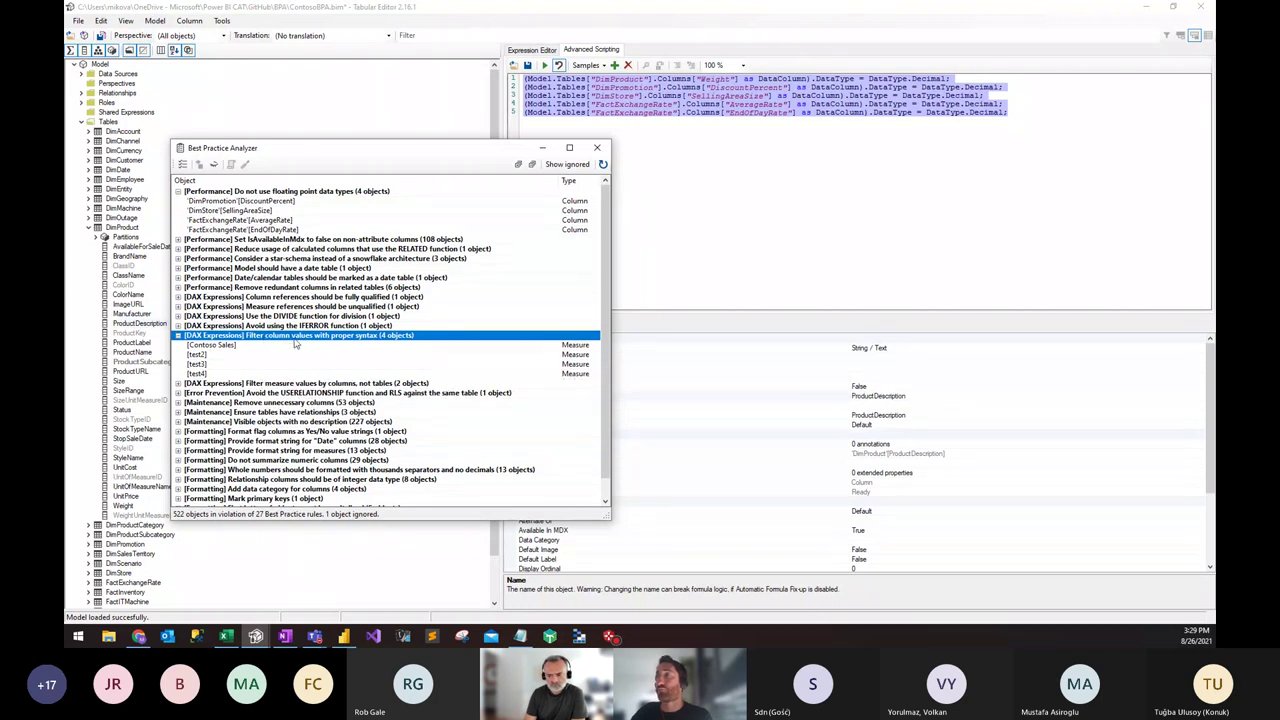
left_click(182, 164)
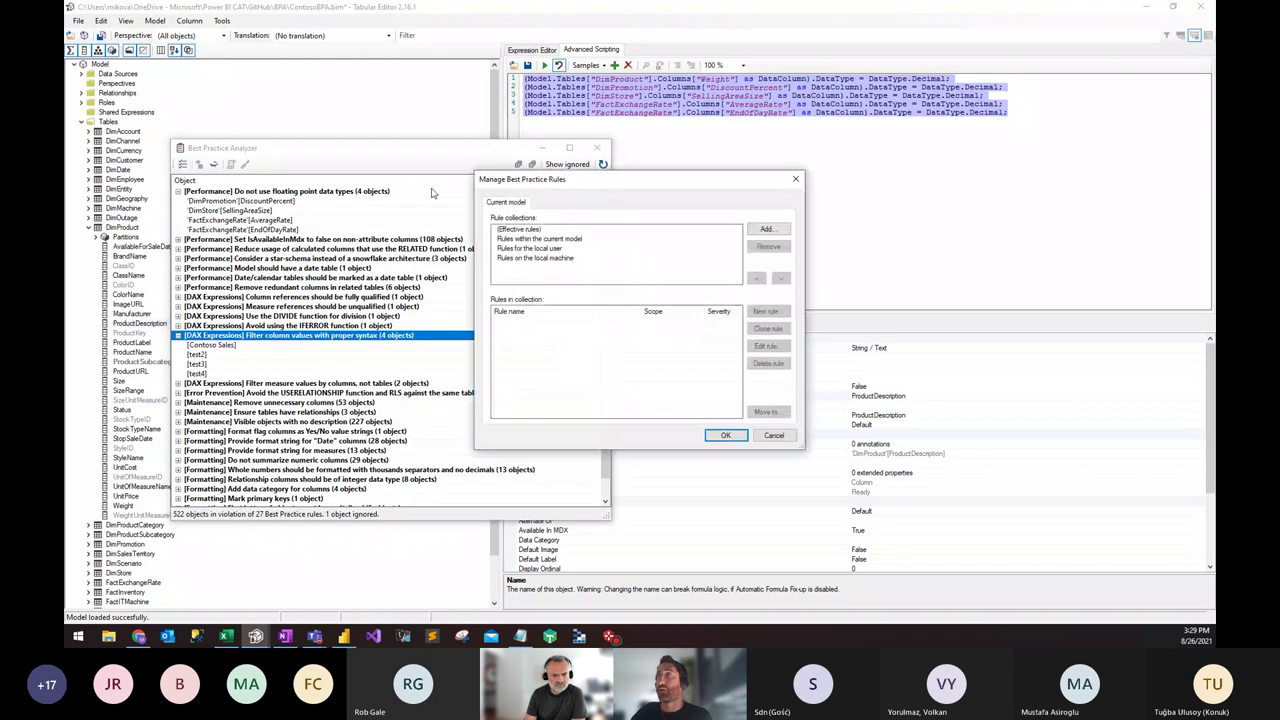
left_click_drag(556, 180, 377, 221)
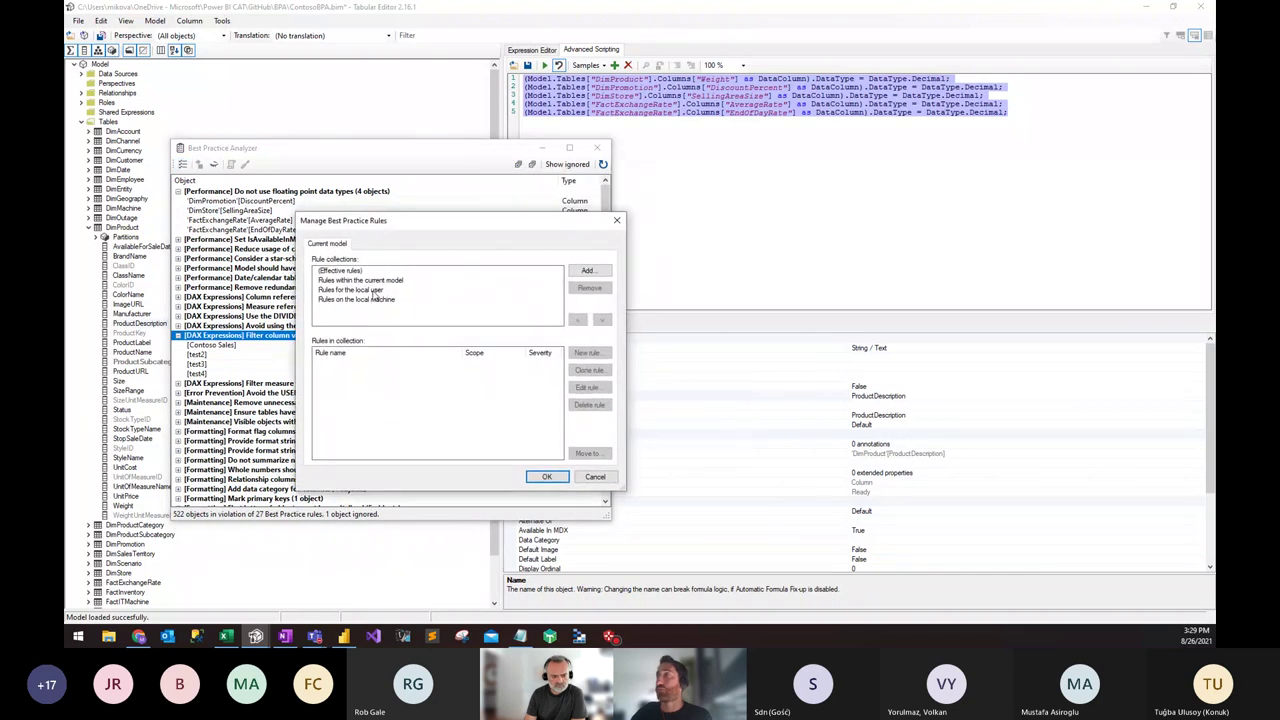
left_click(373, 291)
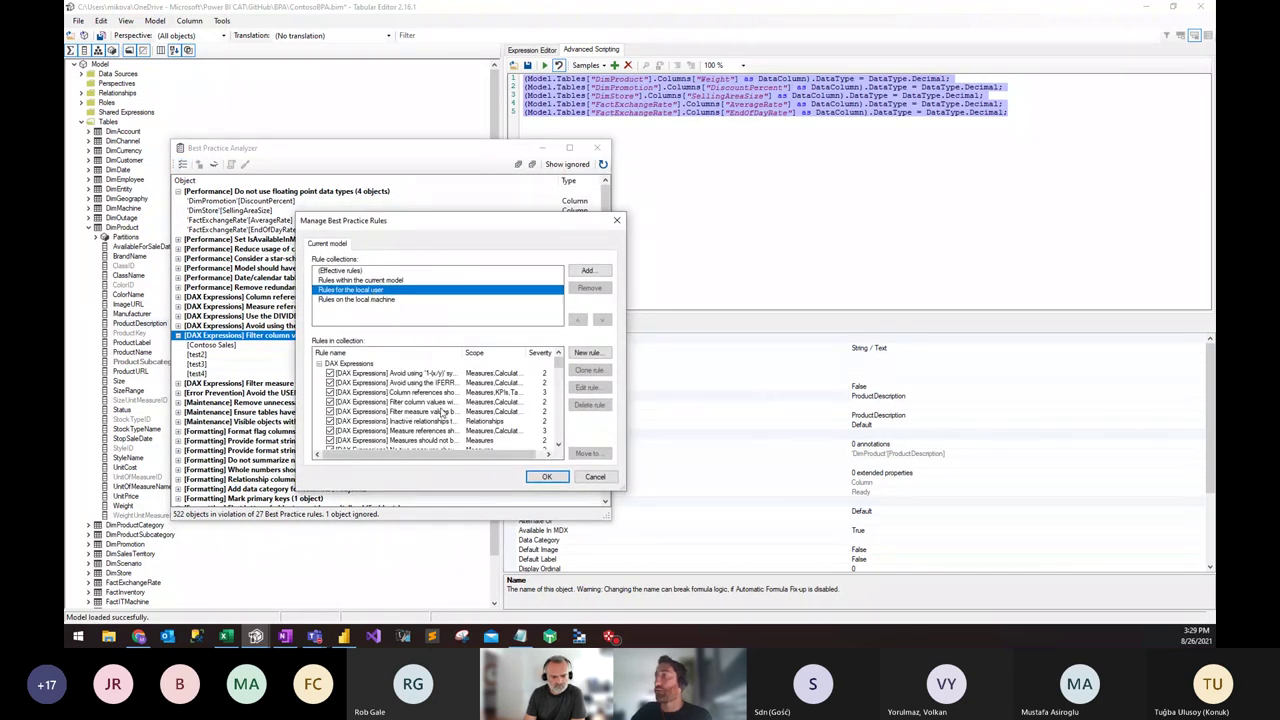
left_click(441, 402)
left_click(588, 387)
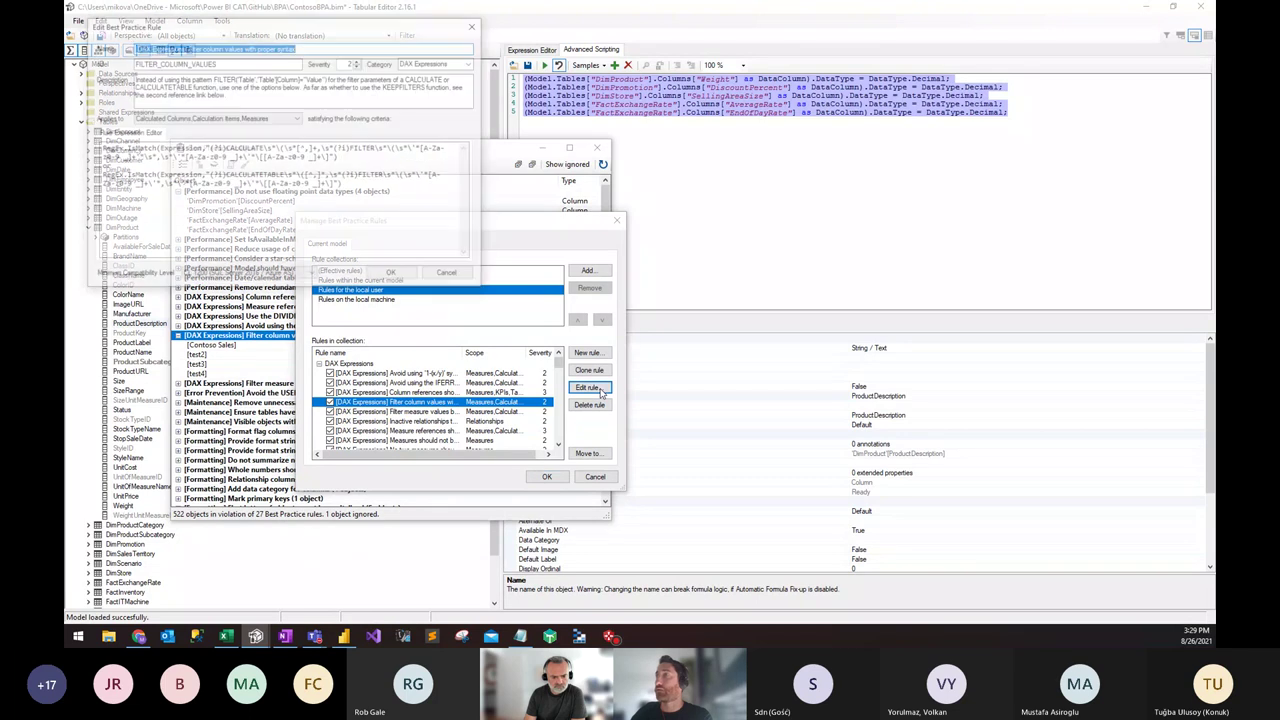
left_click_drag(323, 29, 446, 287)
Step: Read through the rule's description, from the discouraged FILTER pattern to the two recommended options and the reference links
left_click(278, 337)
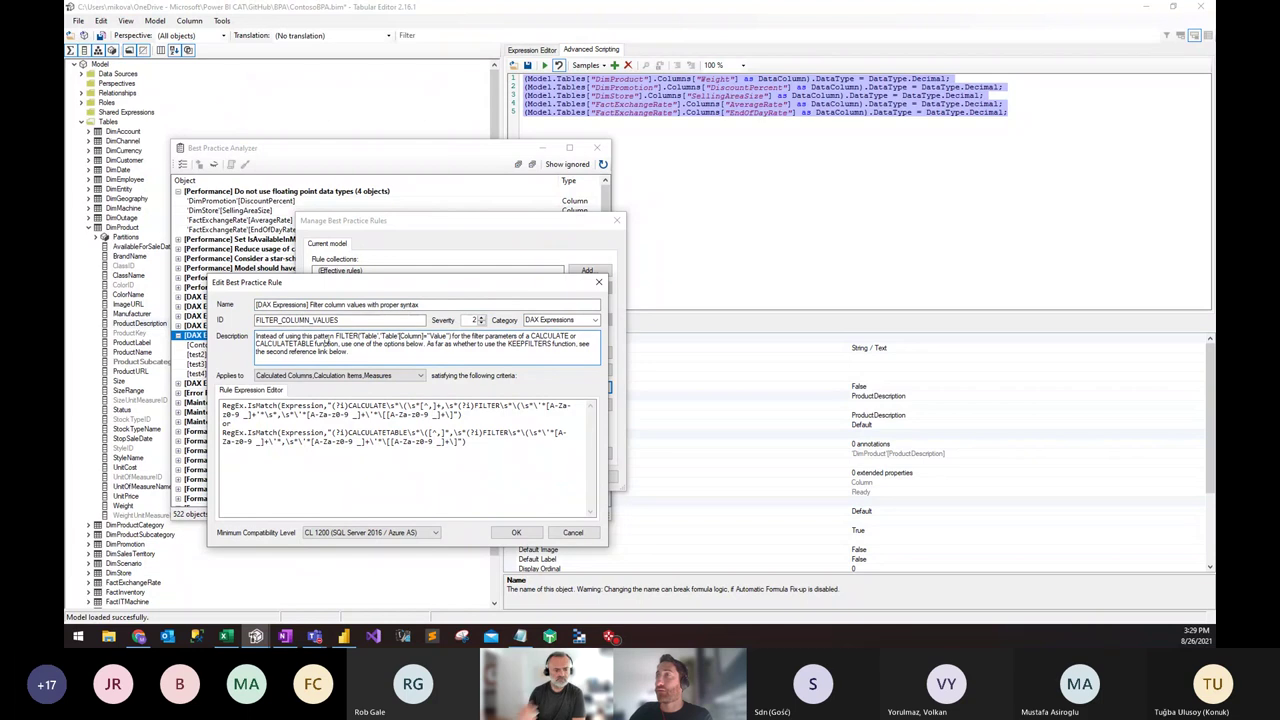
left_click(337, 337)
type("\"")
left_click_drag(336, 337, 450, 337)
left_click(483, 337)
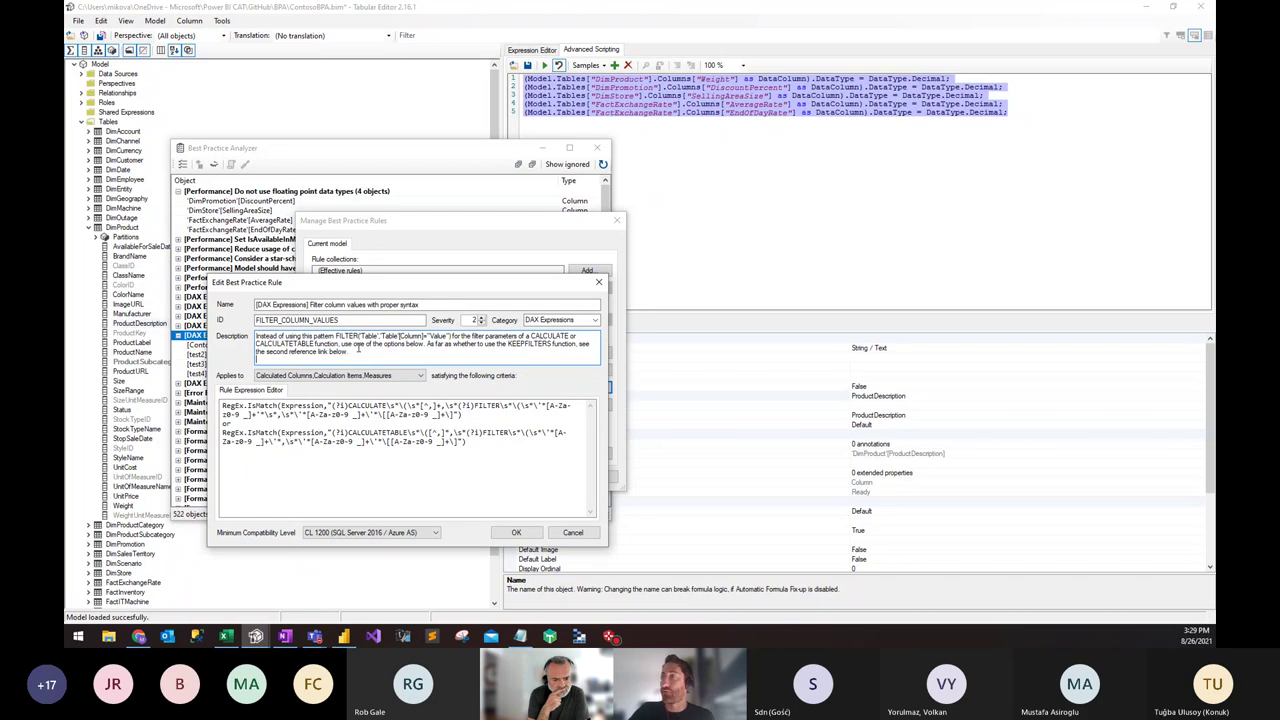
type("Option 1: KEEPFILTERS('Table'[Column]=\"Value\") Option 2: 'Table'[Column]=\"Value\"")
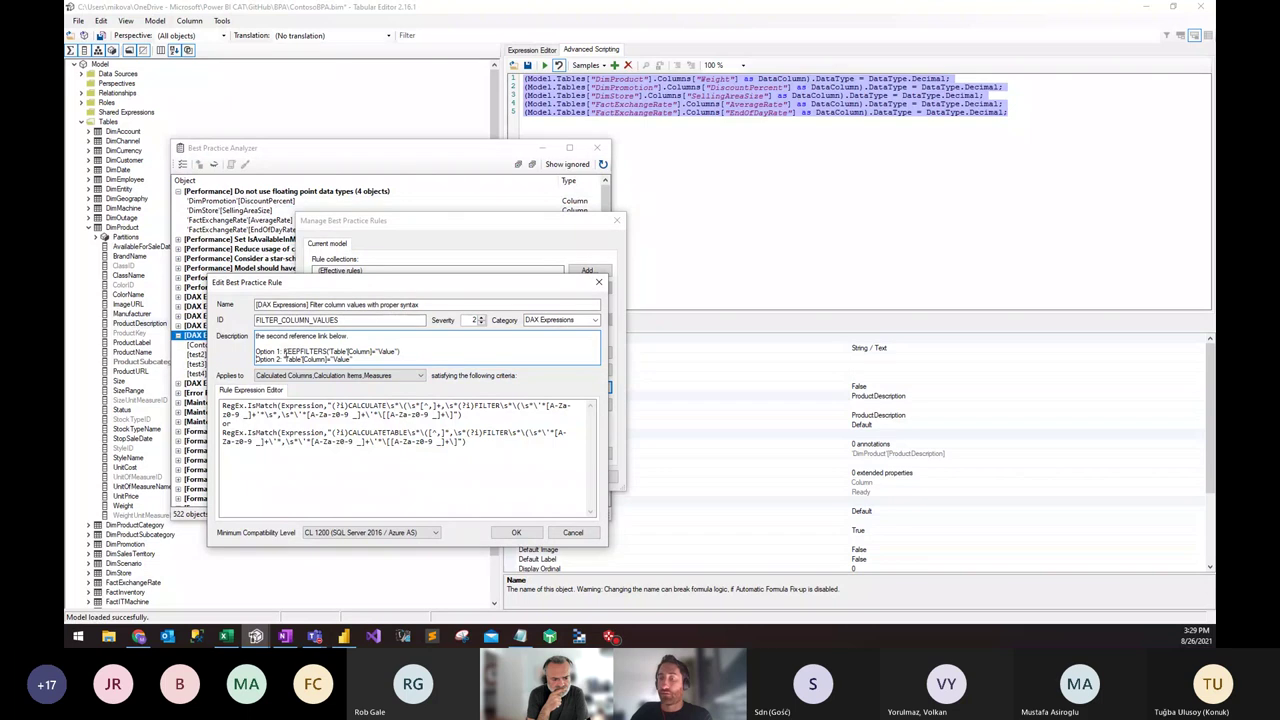
type("Reference: https://docs.microsoft.com/power-bi/guidance/dax-avoid-avoid-filter-as-filter-argument Reference: https://www.sqlbi.com/articles/using-keepfilters-in-dax/")
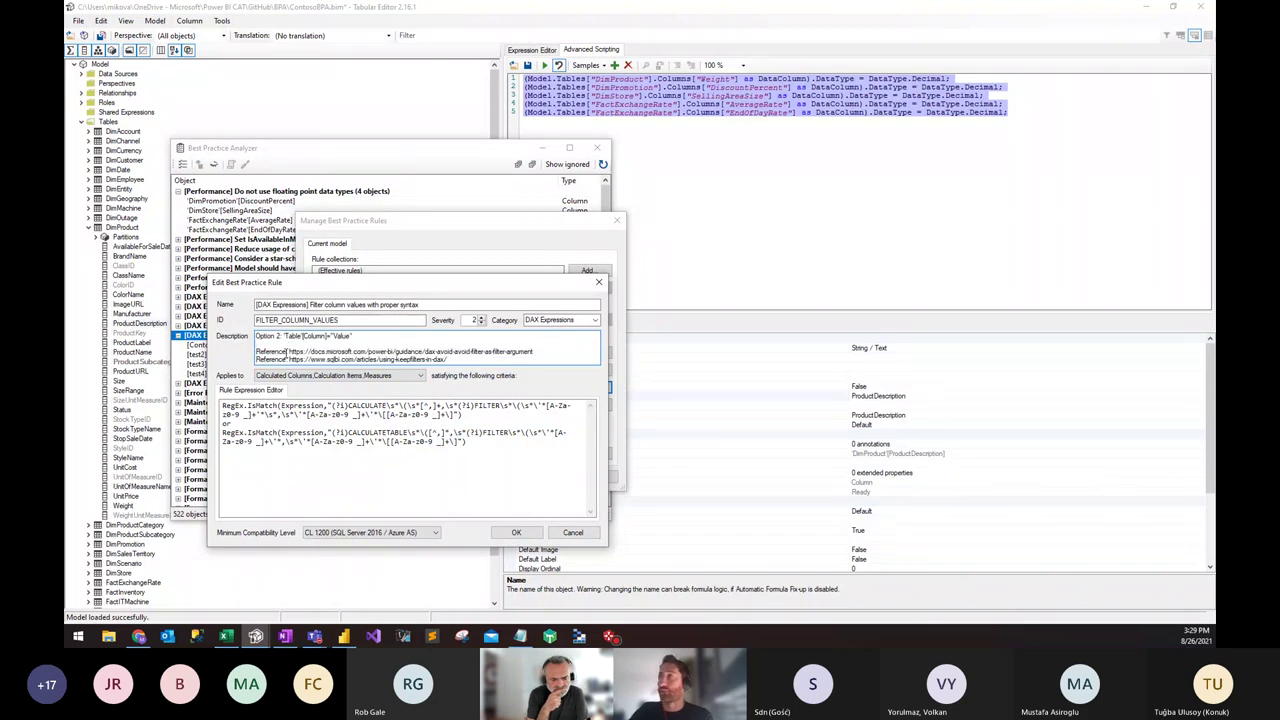
scroll(288, 352, "up", 2)
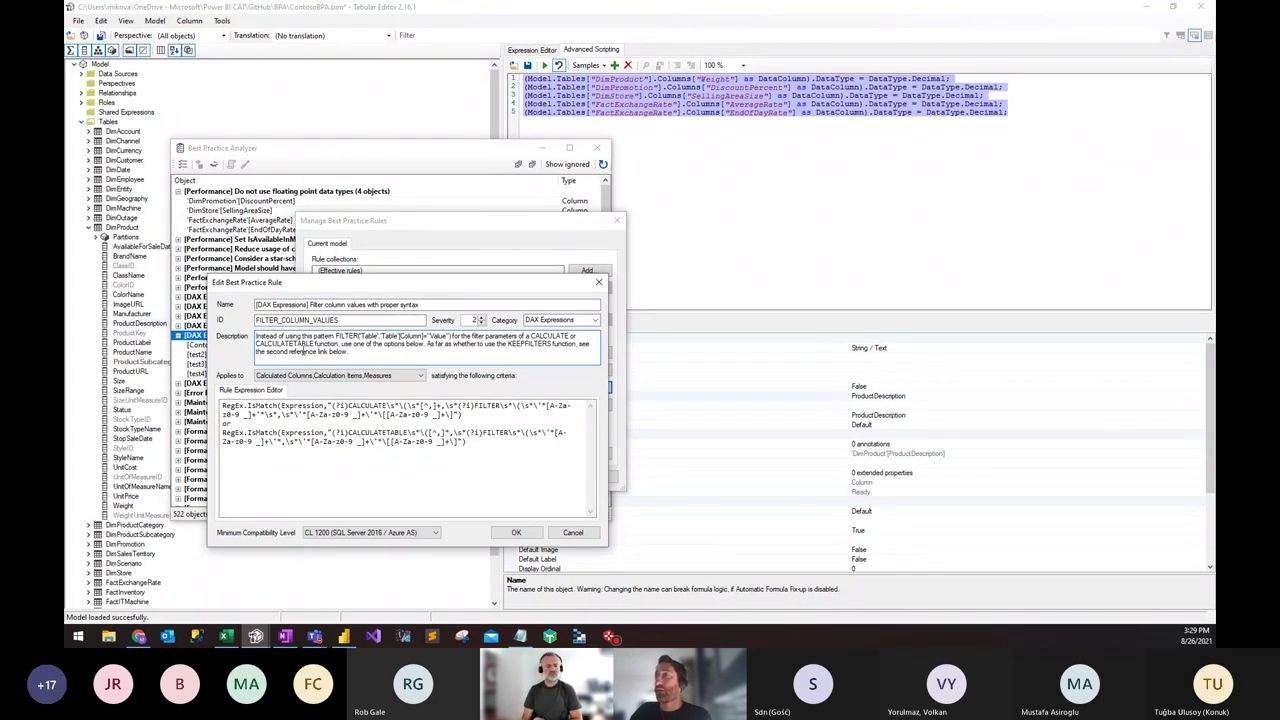
Step: Highlight the FILTER('Table','Table'[Column]="Value") pattern in the rule's description and compare it with the KEEPFILTERS option
left_click_drag(340, 282, 413, 288)
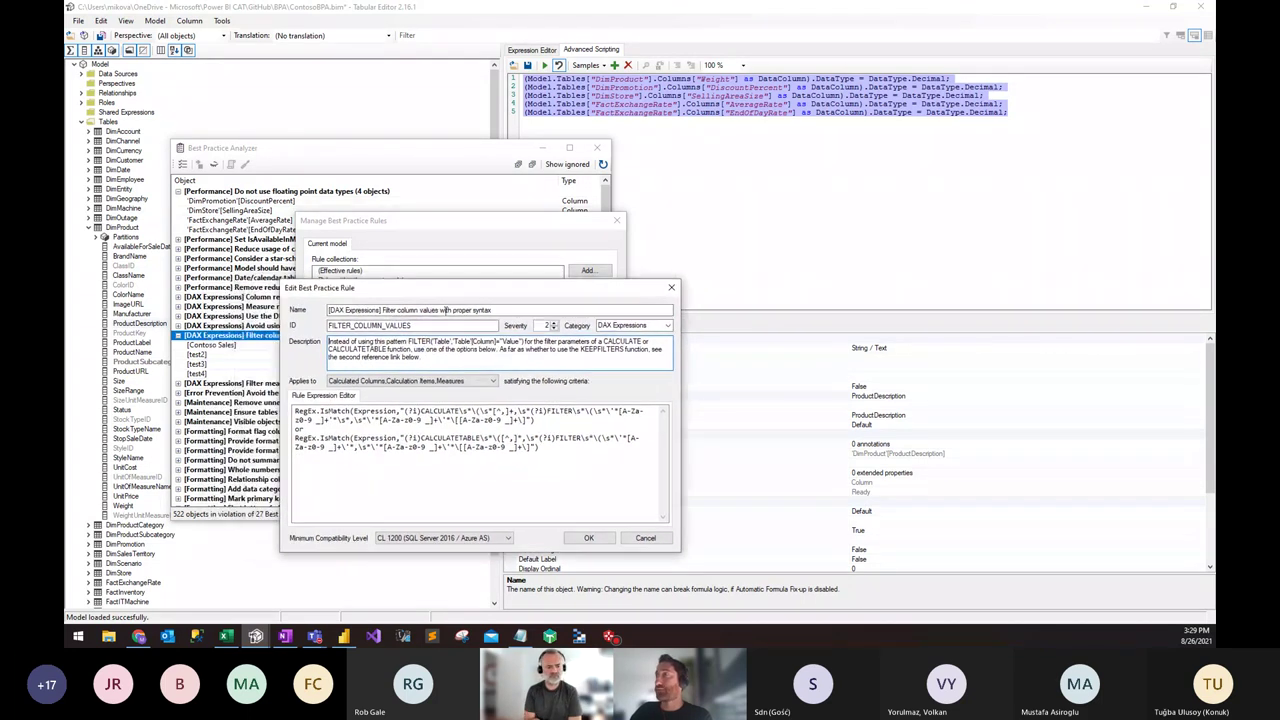
left_click_drag(409, 341, 527, 341)
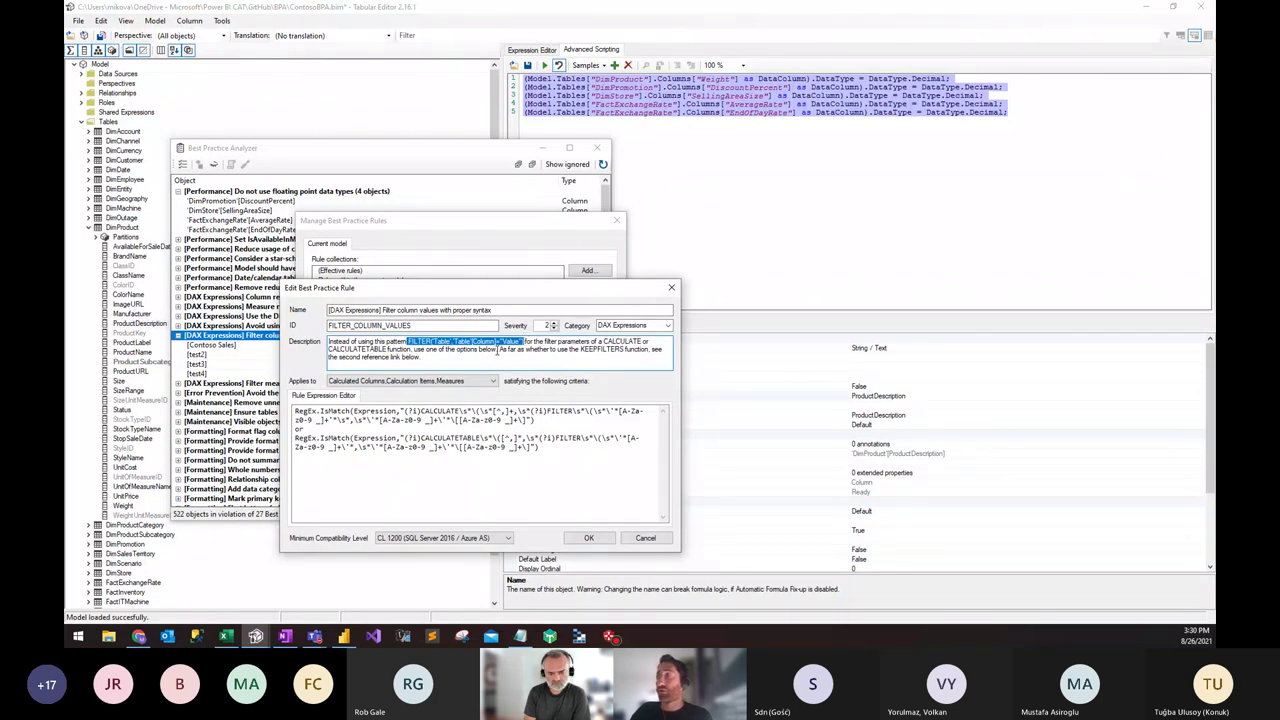
left_click_drag(484, 349, 485, 364)
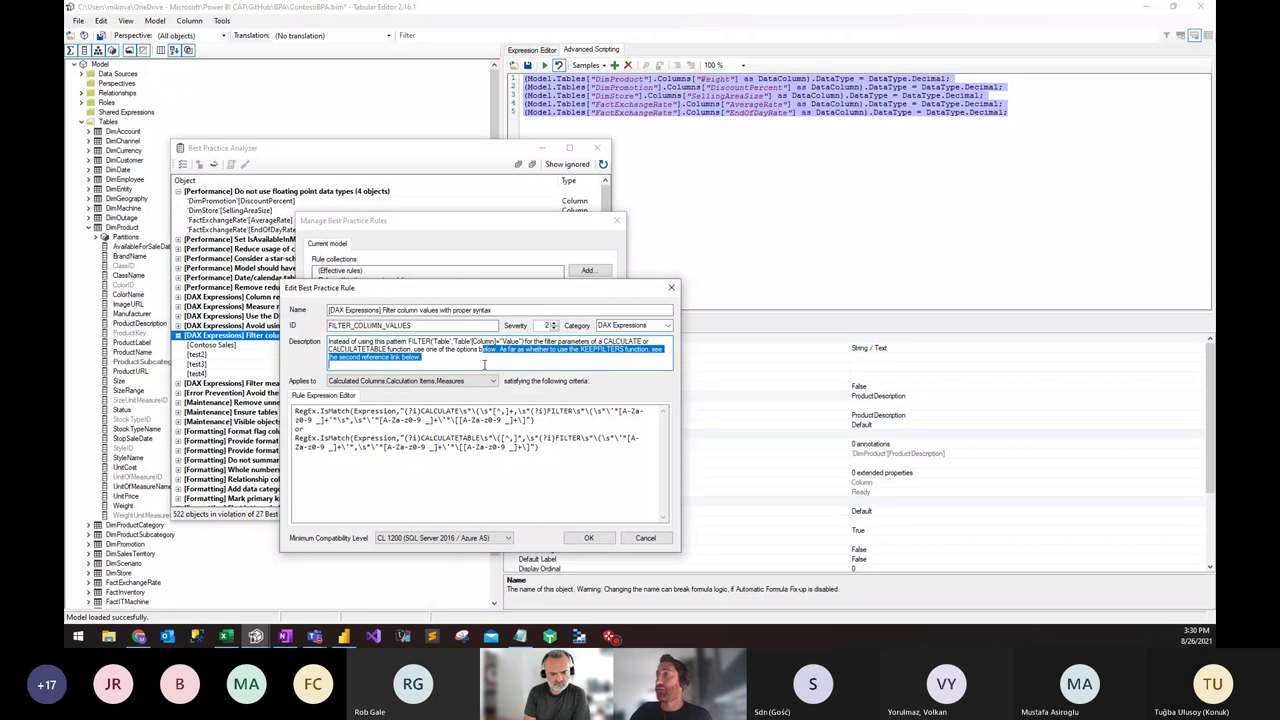
scroll(484, 364, "down", 2)
left_click_drag(390, 341, 443, 342)
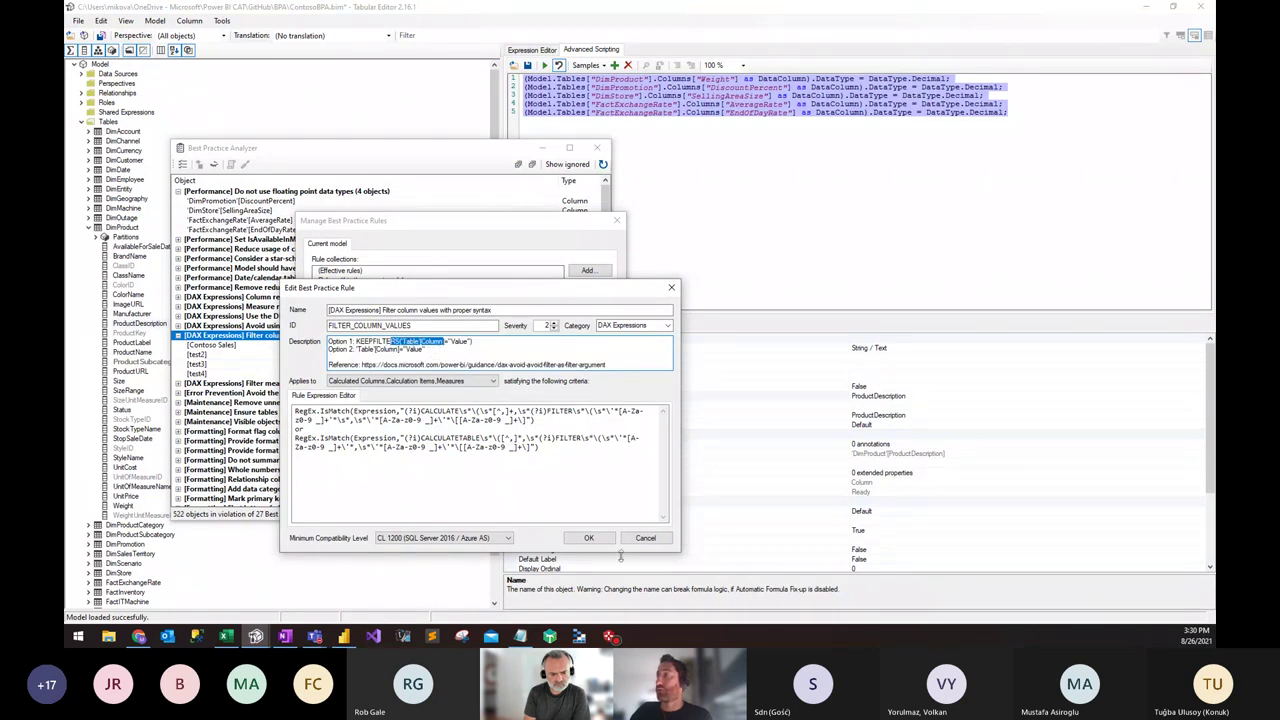
Step: Close the rule dialogs without changes and open the flagged Contoso Sales measure's expression for editing
left_click(645, 537)
left_click(597, 479)
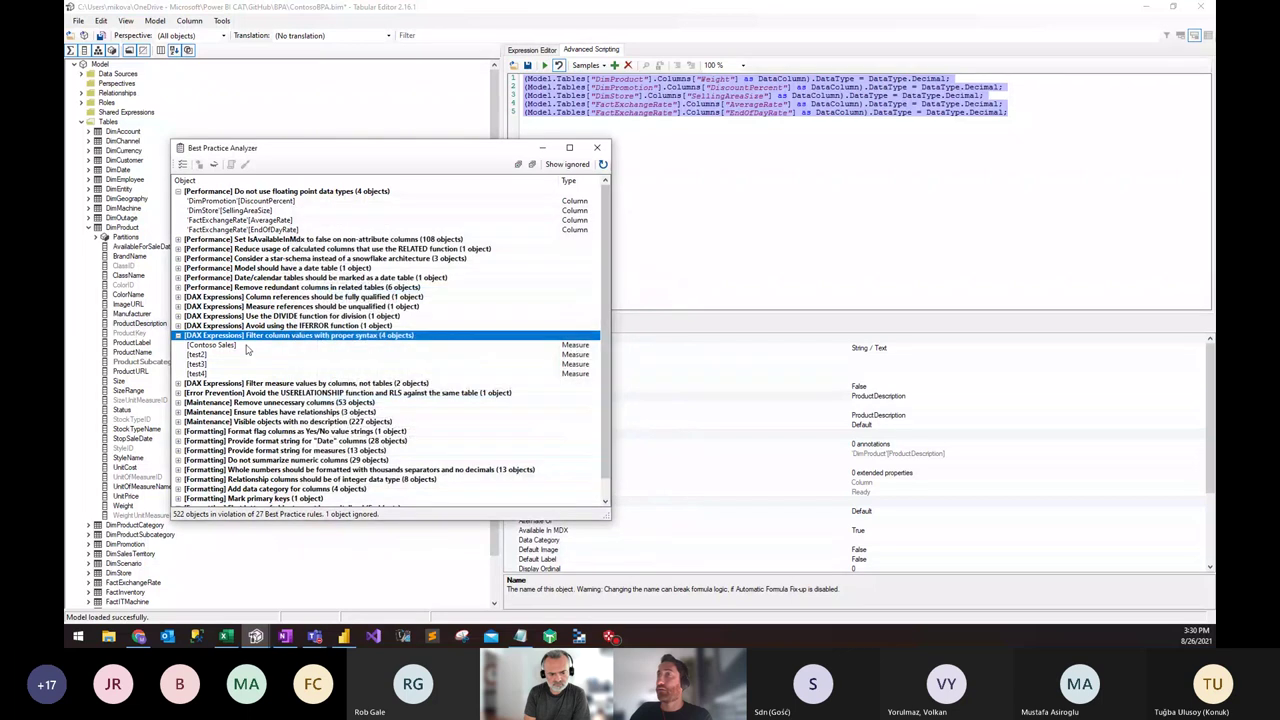
left_click(230, 347)
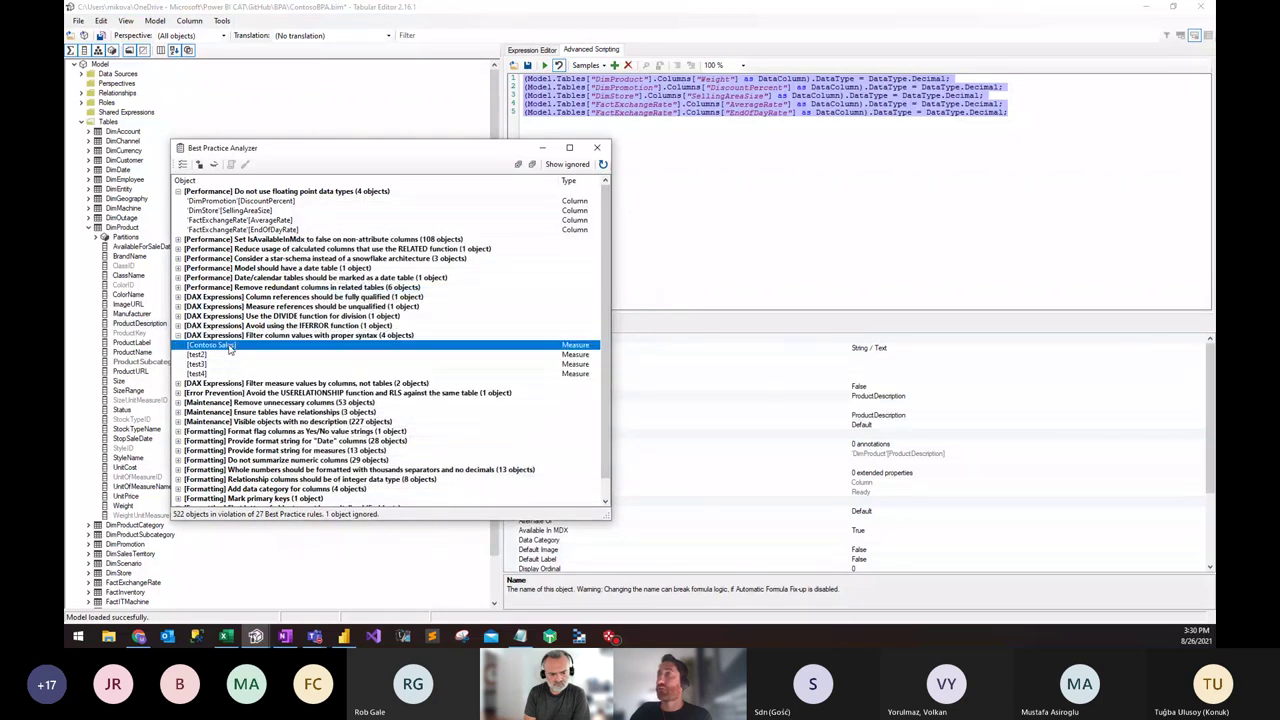
double_click(230, 347)
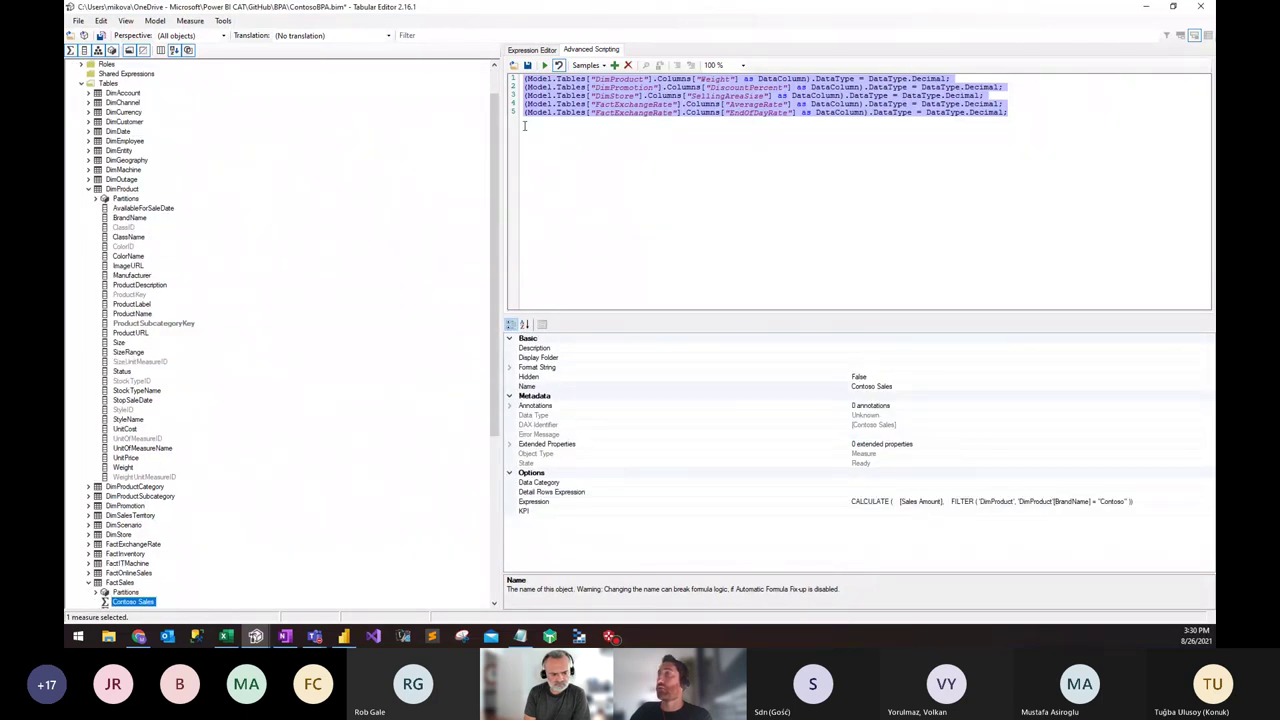
left_click(545, 52)
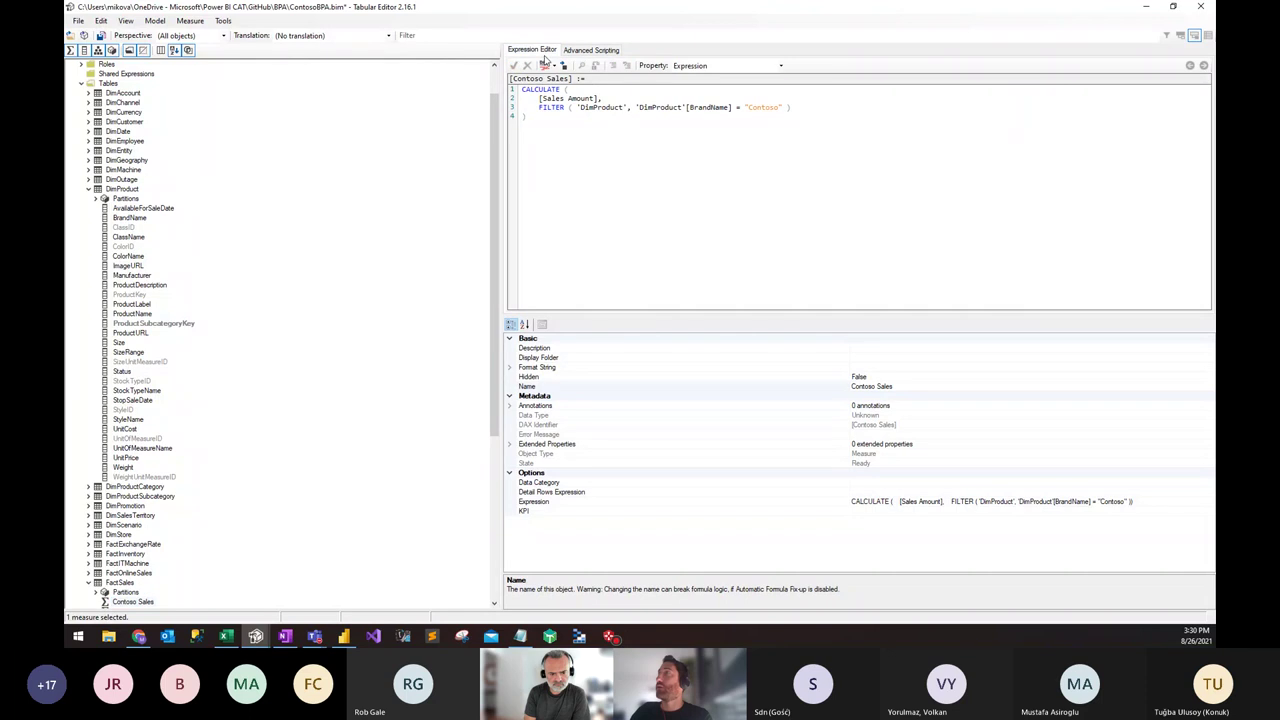
Step: Replace the measure's FILTER call with the direct condition 'DimProduct'[BrandName] = "Contoso" and accept the expression change
double_click(556, 107)
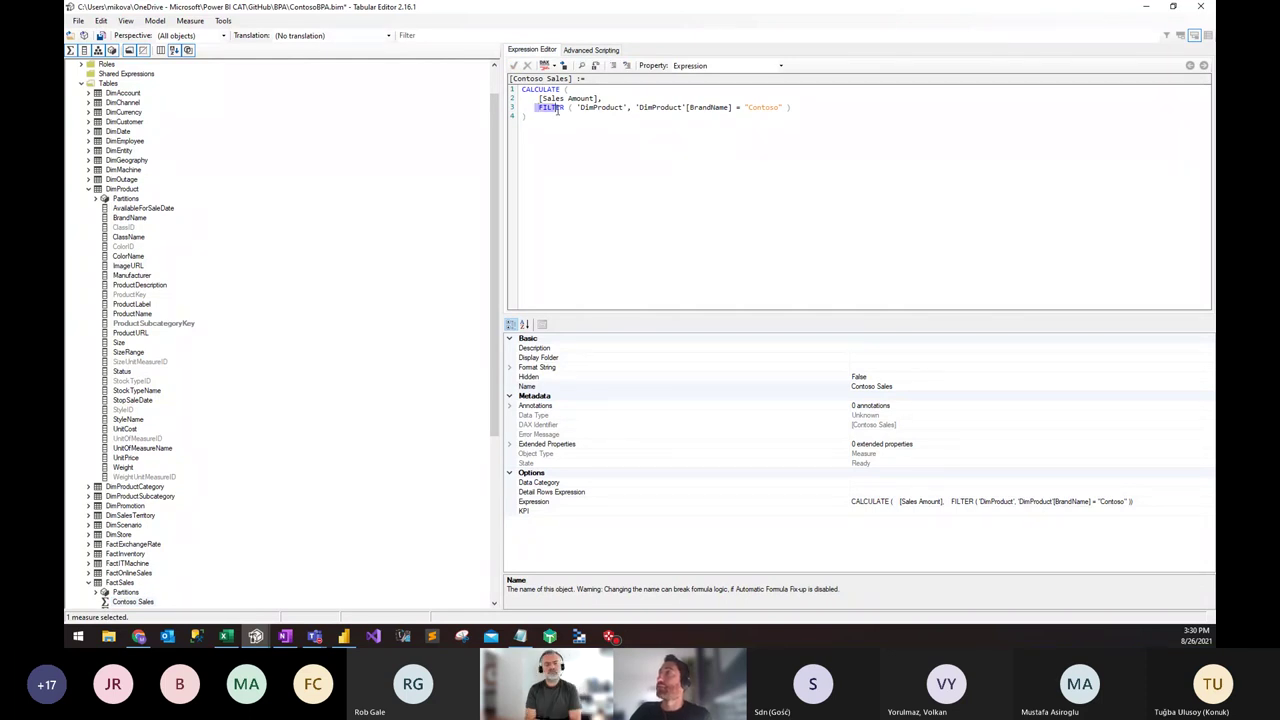
left_click_drag(556, 107, 723, 107)
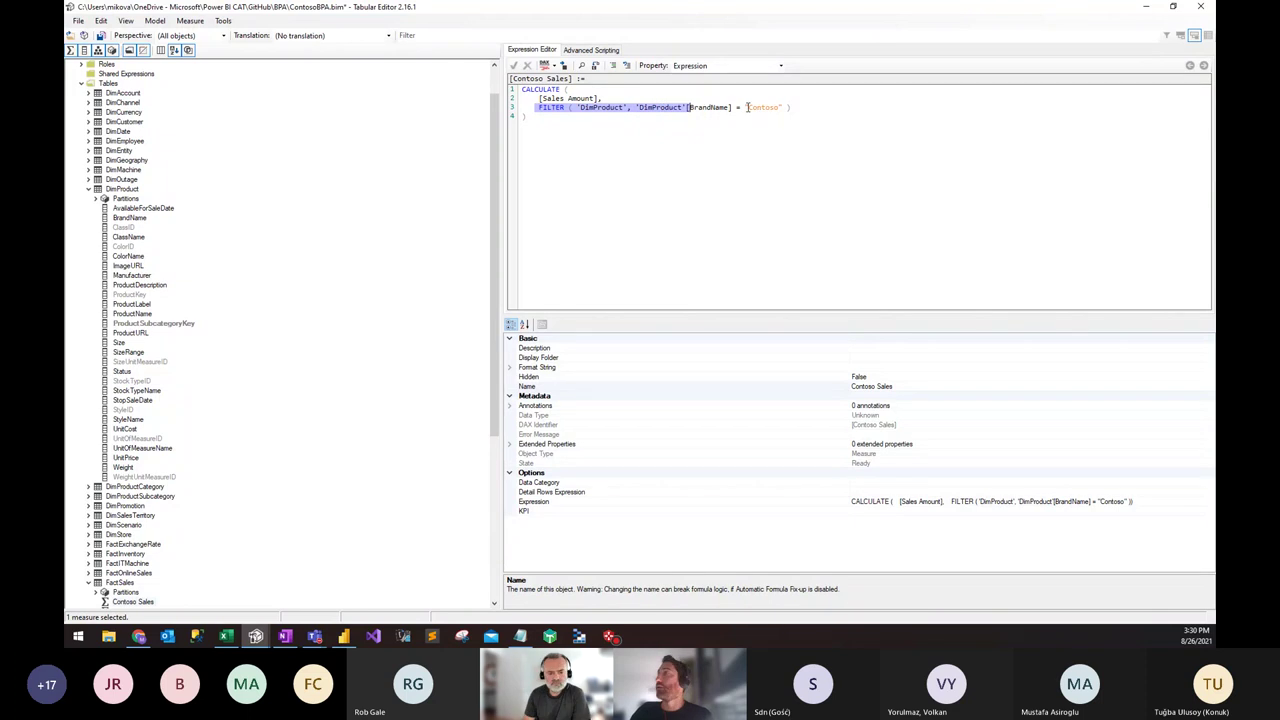
left_click(633, 107)
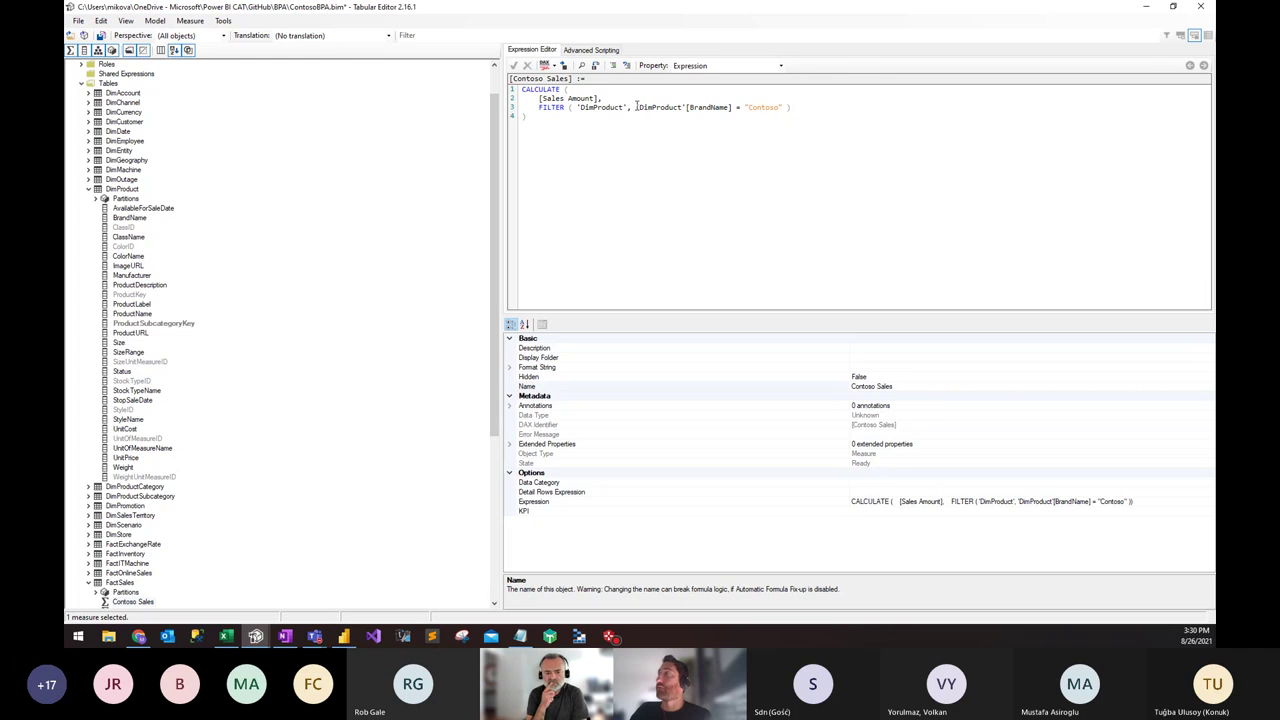
left_click_drag(636, 107, 727, 107)
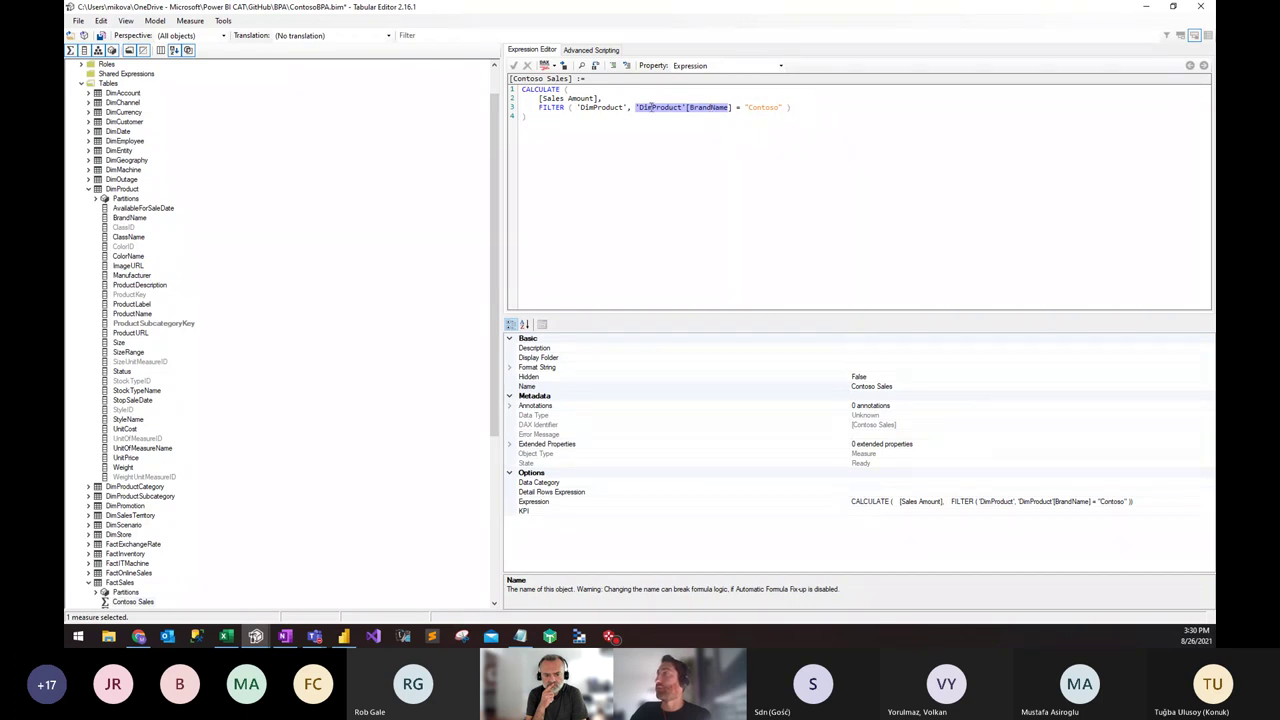
left_click(650, 107)
left_click_drag(637, 107, 538, 107)
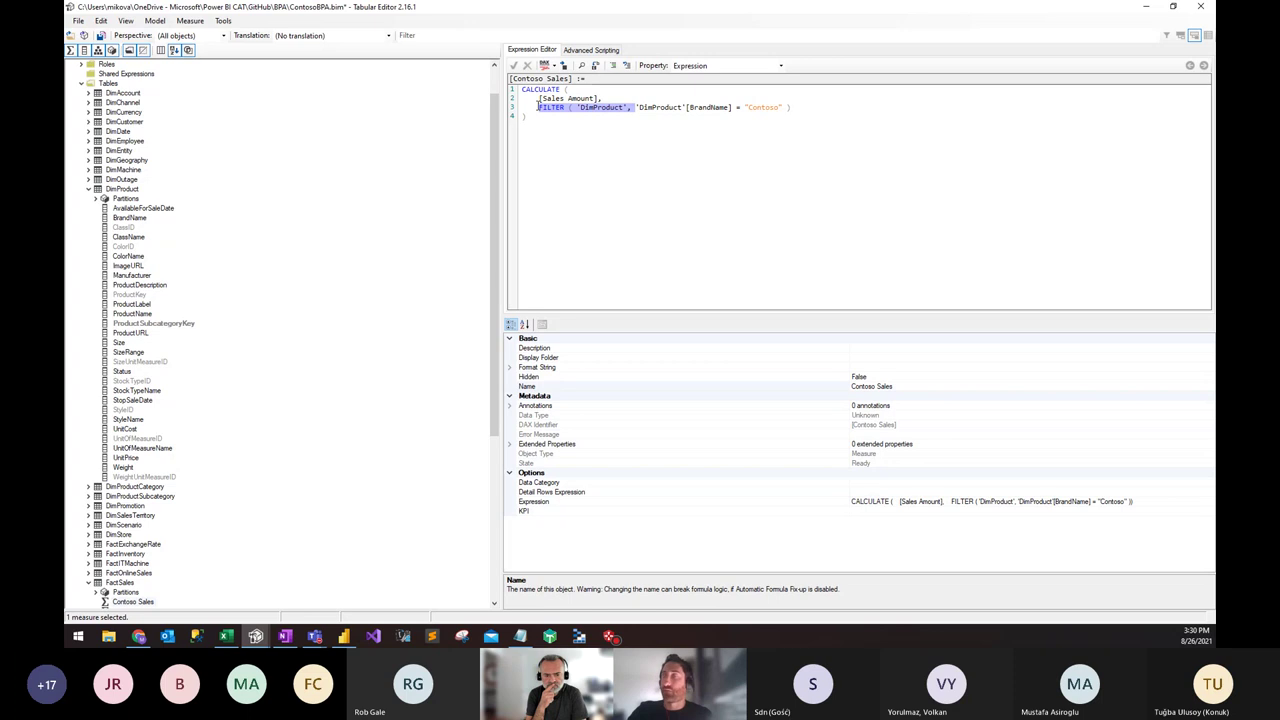
key("Delete")
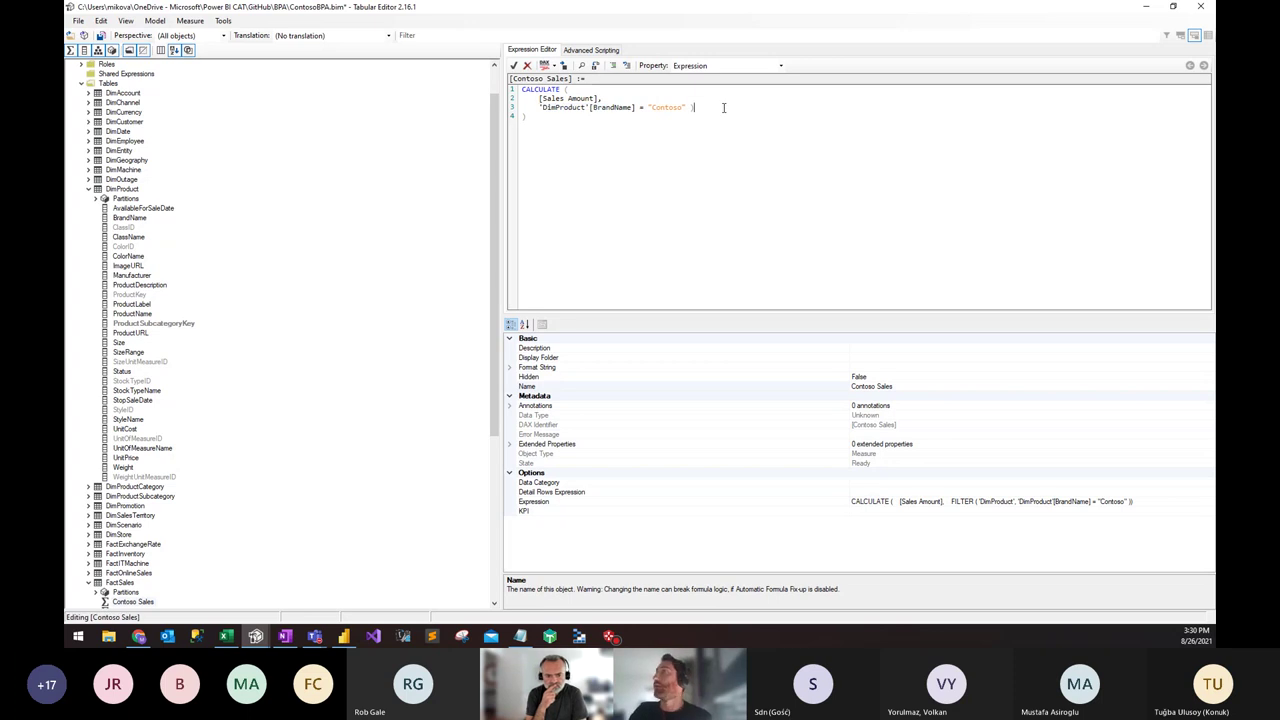
key("BackSpace")
left_click(513, 66)
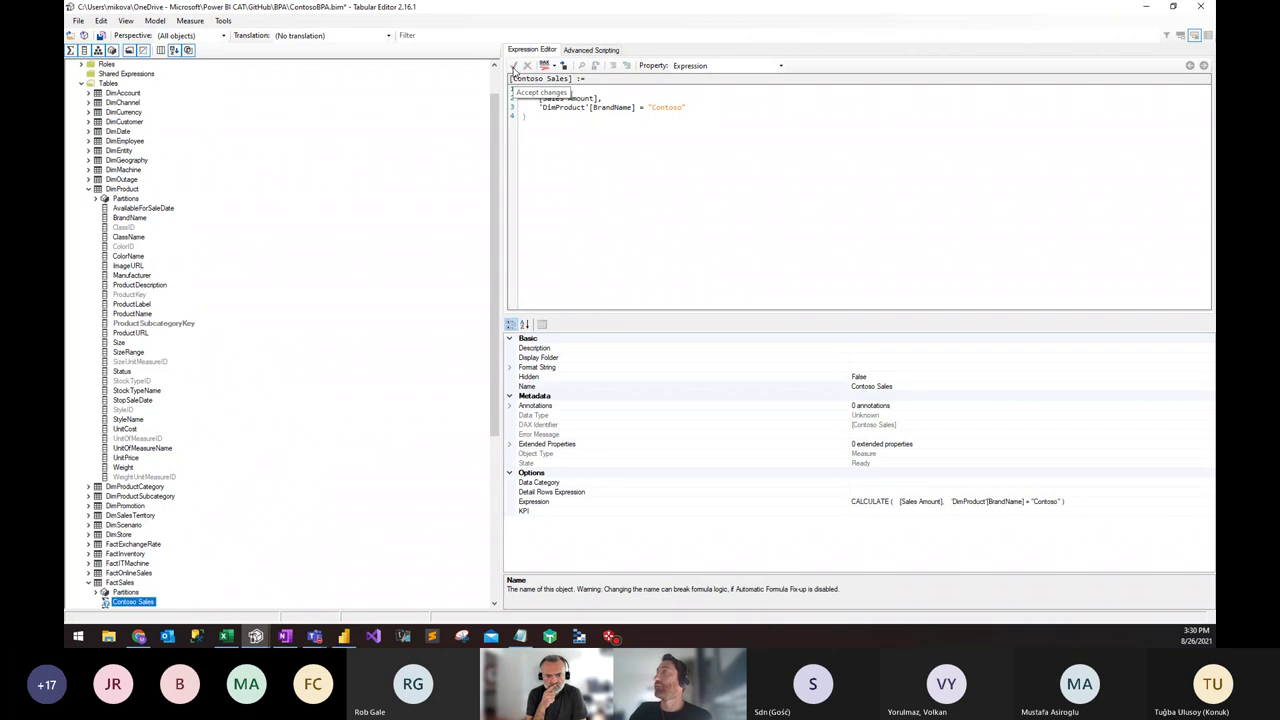
Step: Return to the Best Practice Analyzer and refresh its results for the edited model
mouse_move(256, 636)
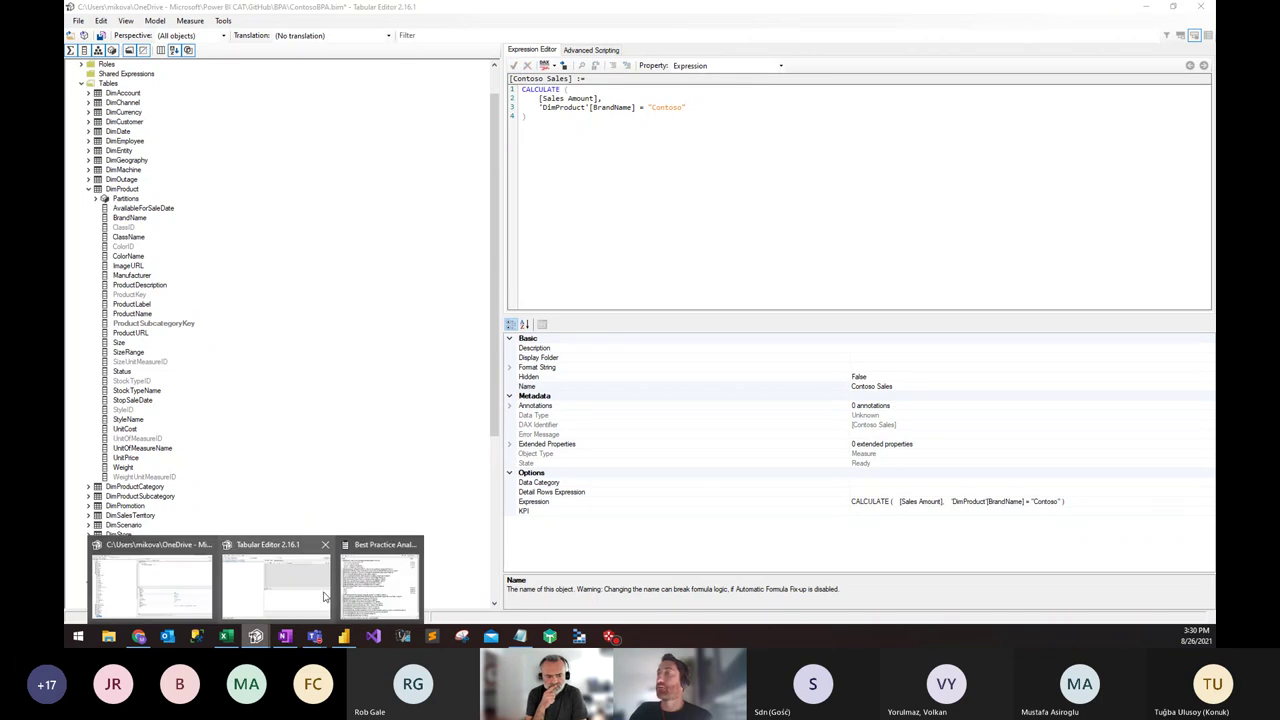
left_click(375, 585)
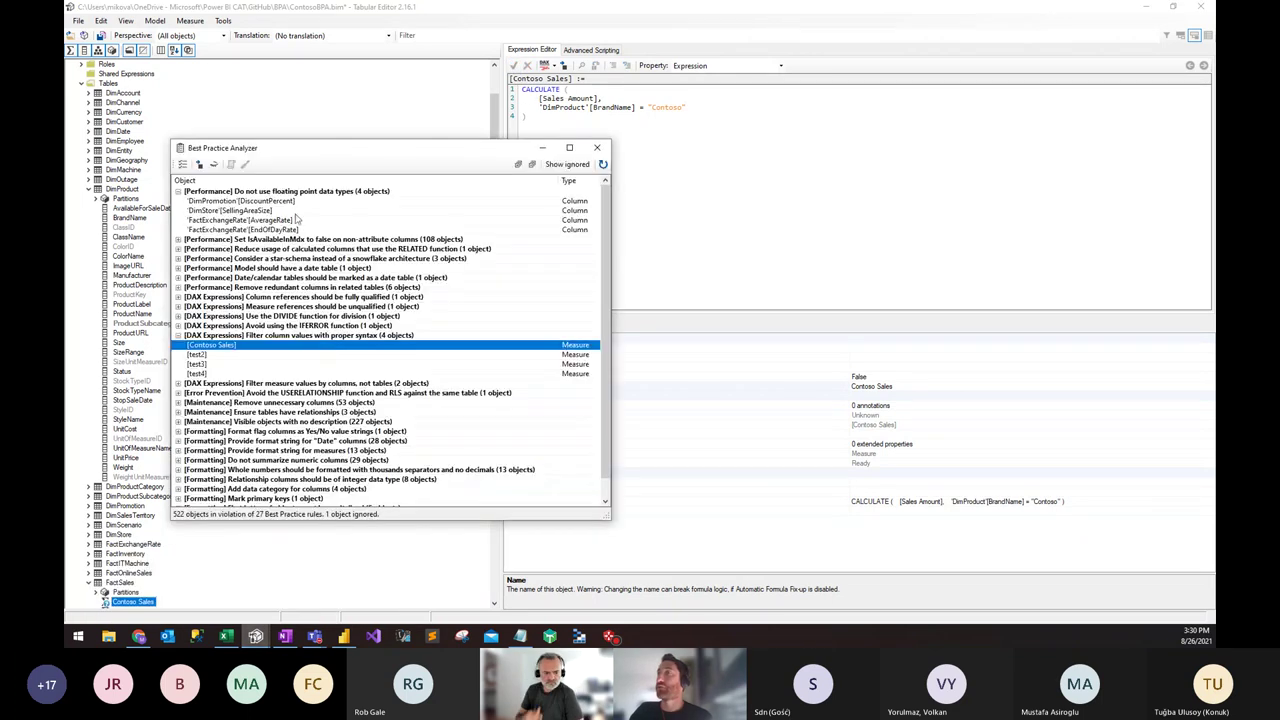
left_click(603, 164)
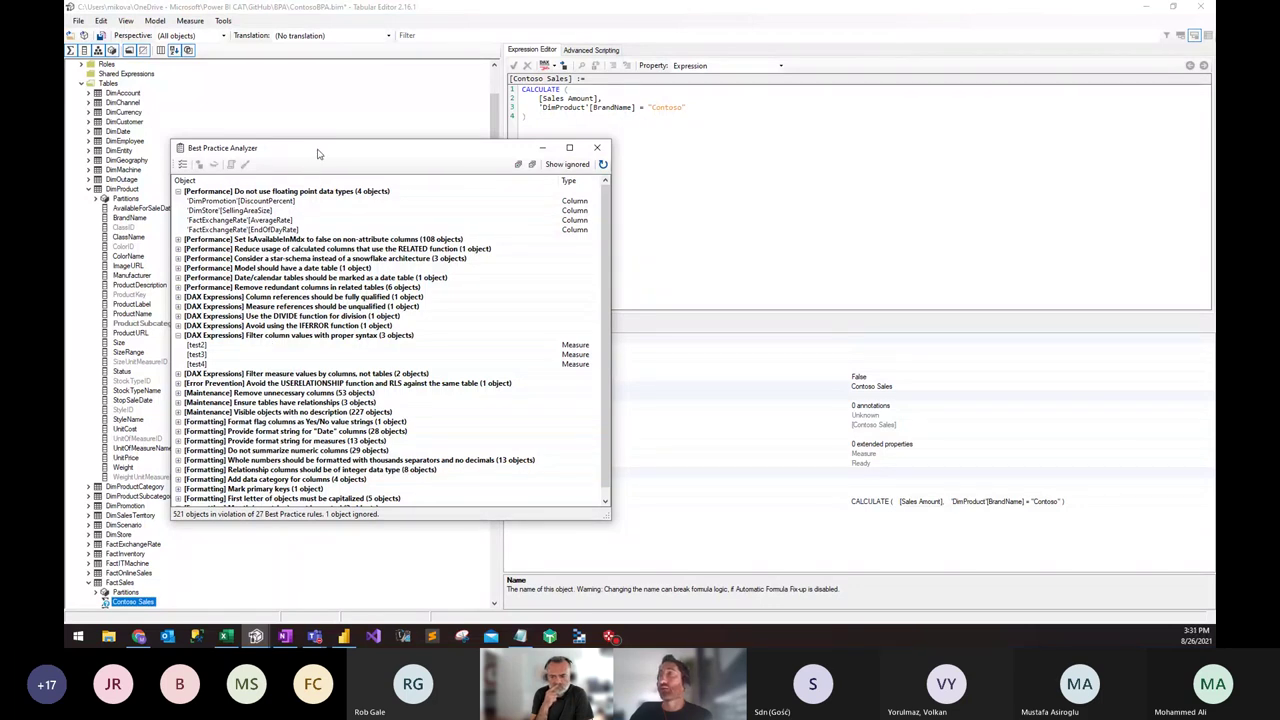
left_click_drag(318, 153, 322, 165)
mouse_move(316, 362)
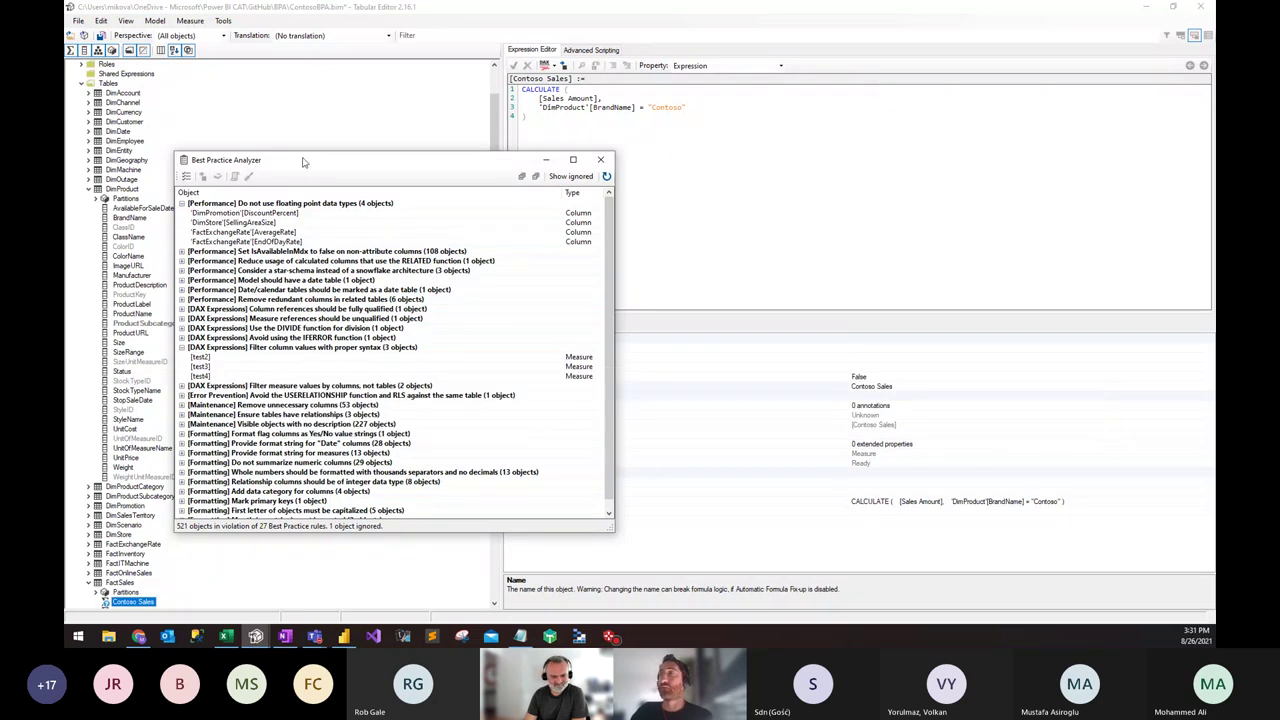
left_click_drag(304, 160, 318, 162)
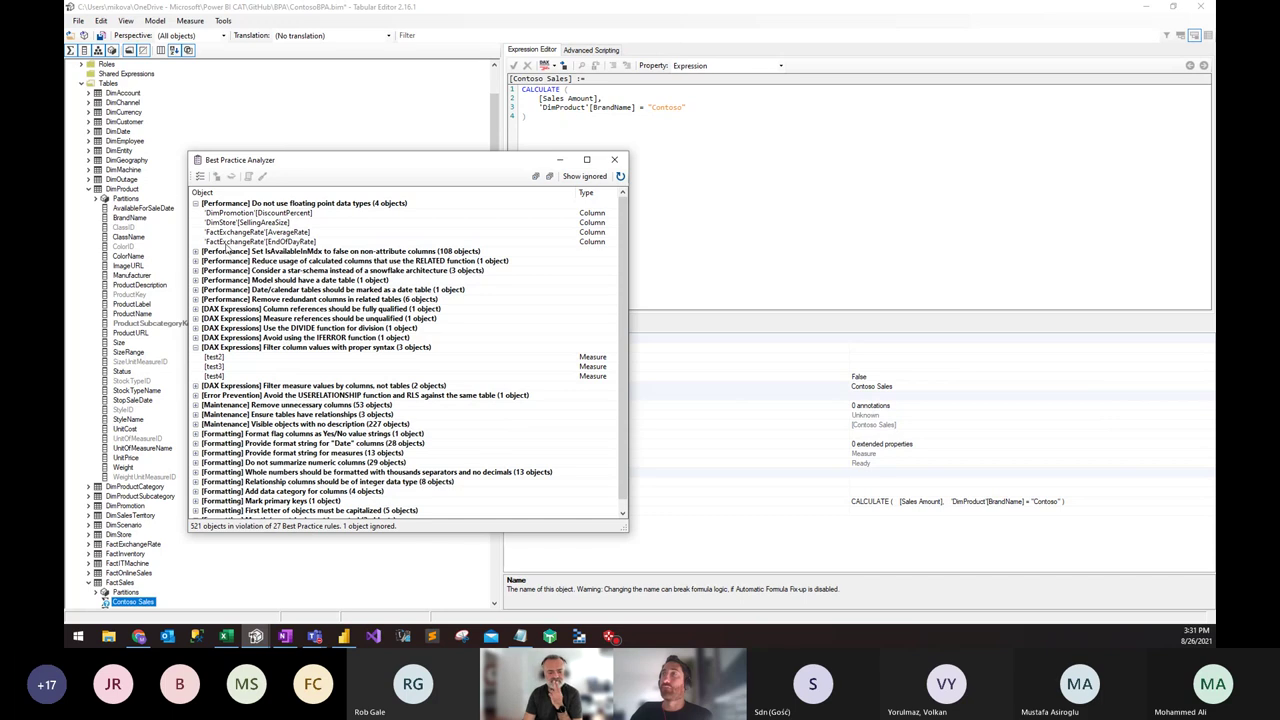
Step: Look through the best practice rules for the local user in the rule manager, then cancel it
left_click(200, 176)
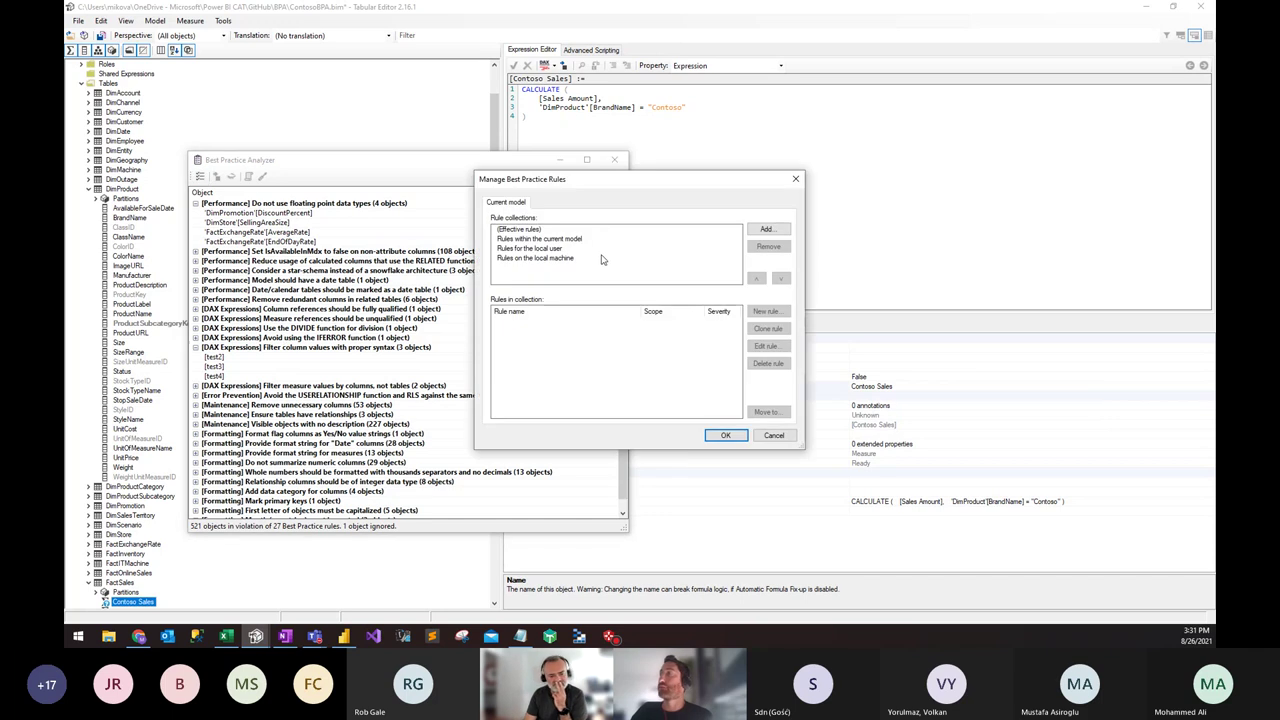
left_click(597, 249)
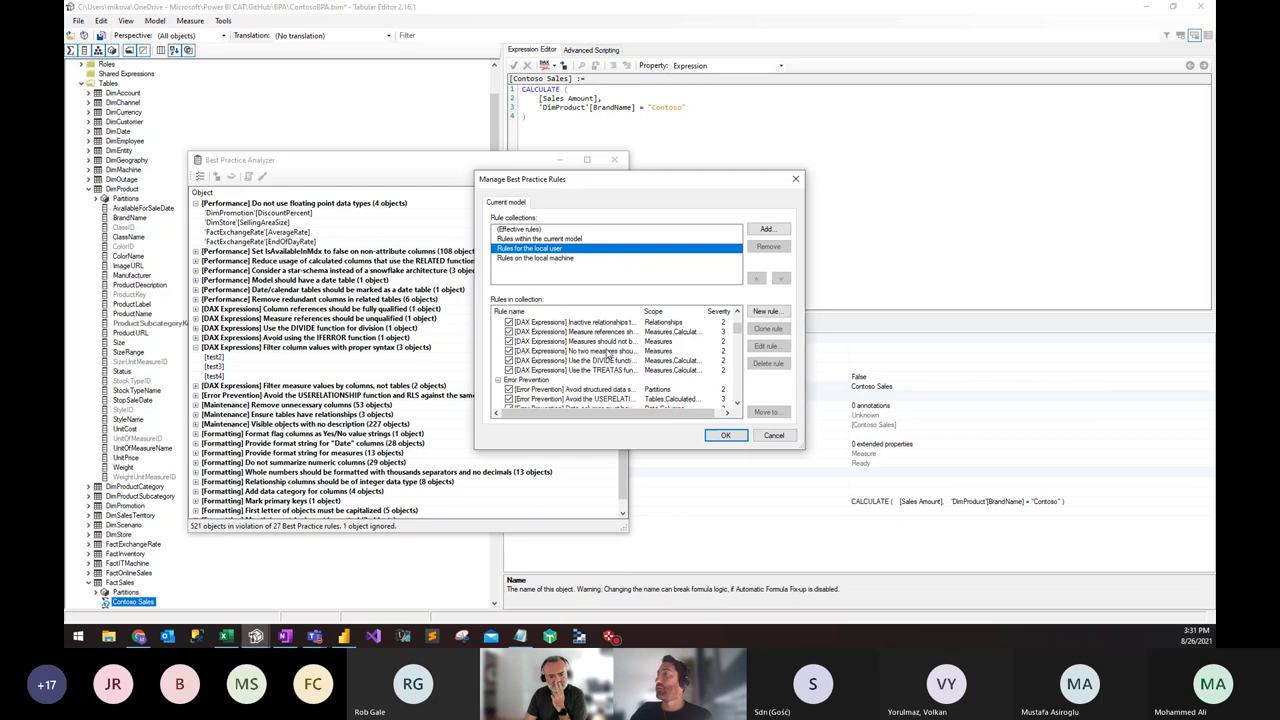
scroll(610, 341, "down", 1)
scroll(610, 341, "up", 1)
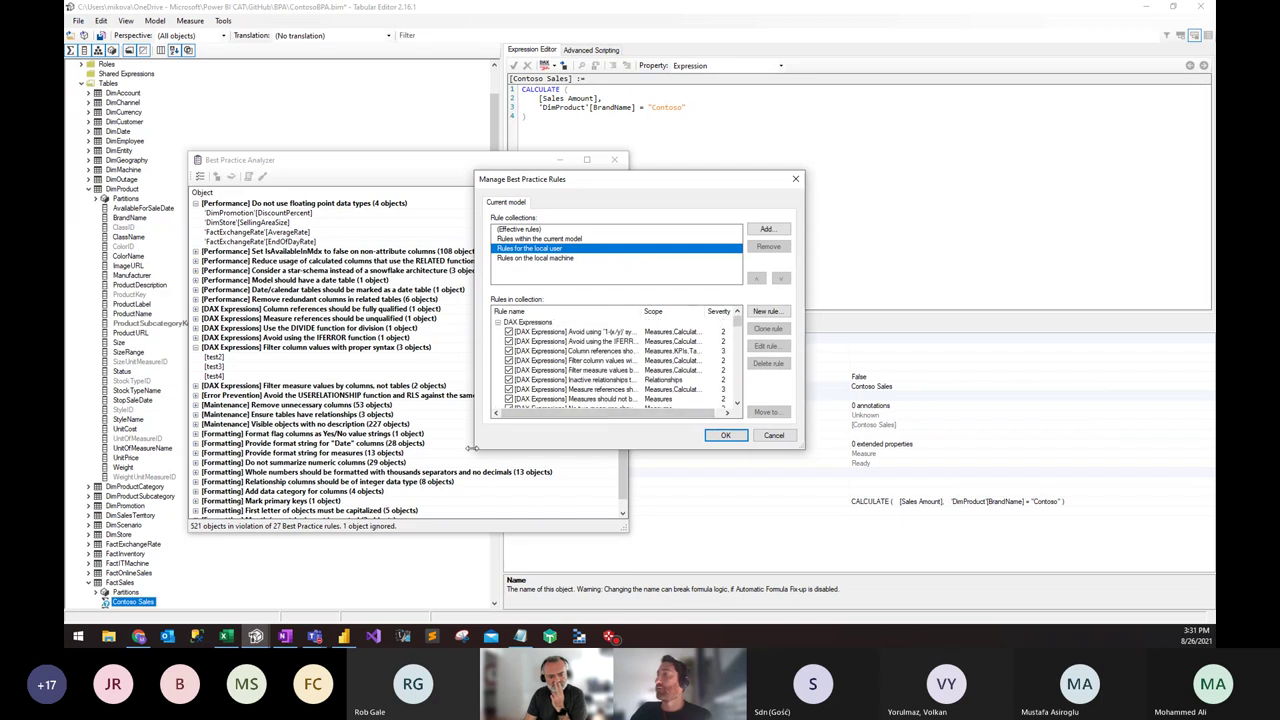
left_click_drag(475, 450, 367, 449)
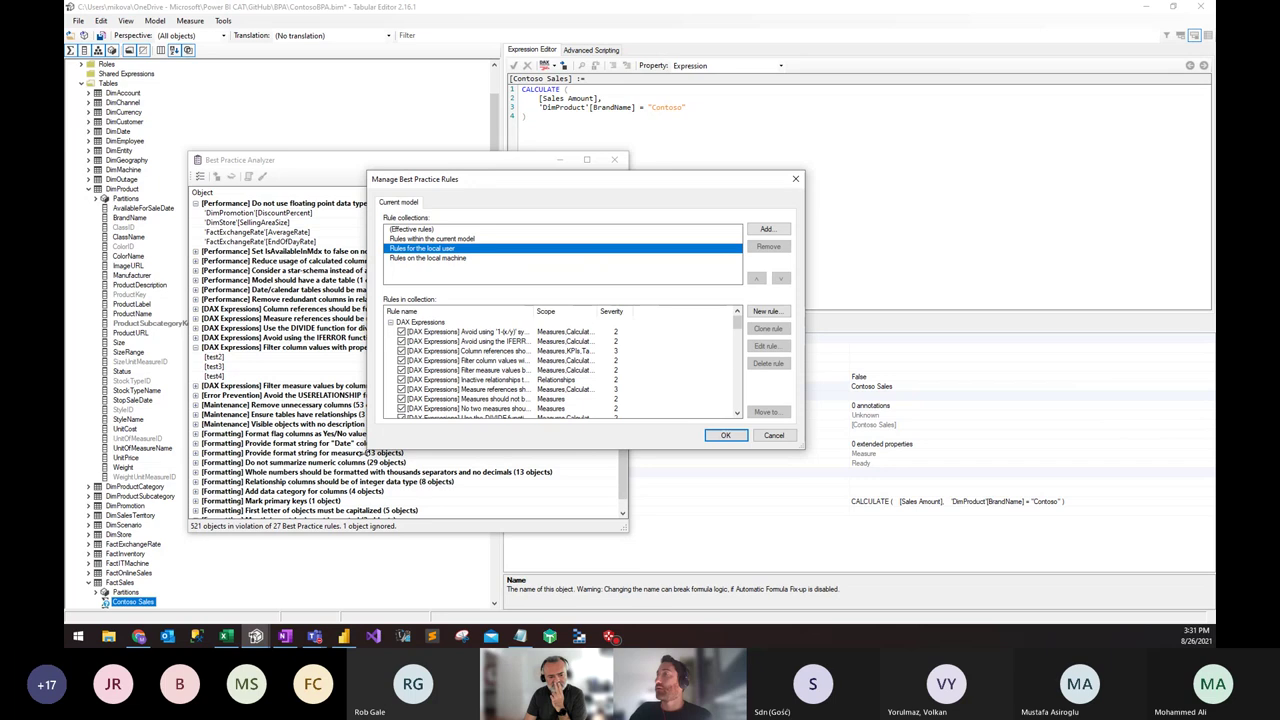
scroll(490, 390, "down", 1)
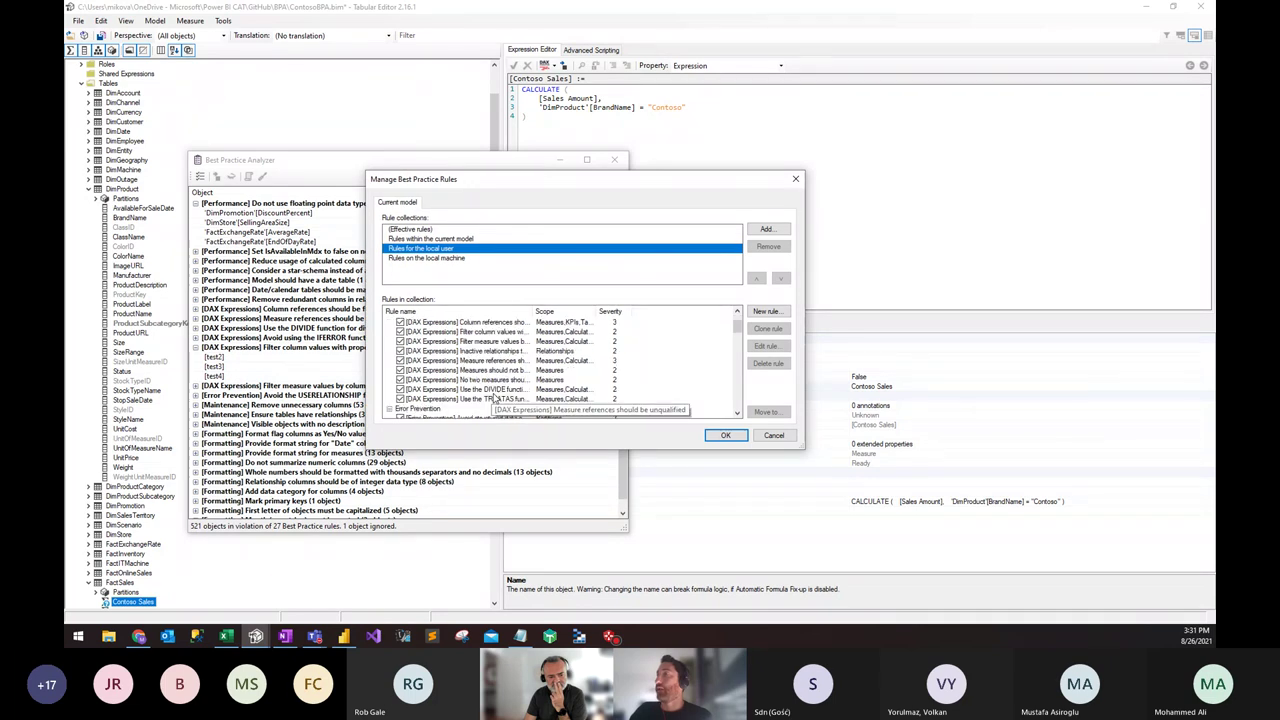
left_click(770, 437)
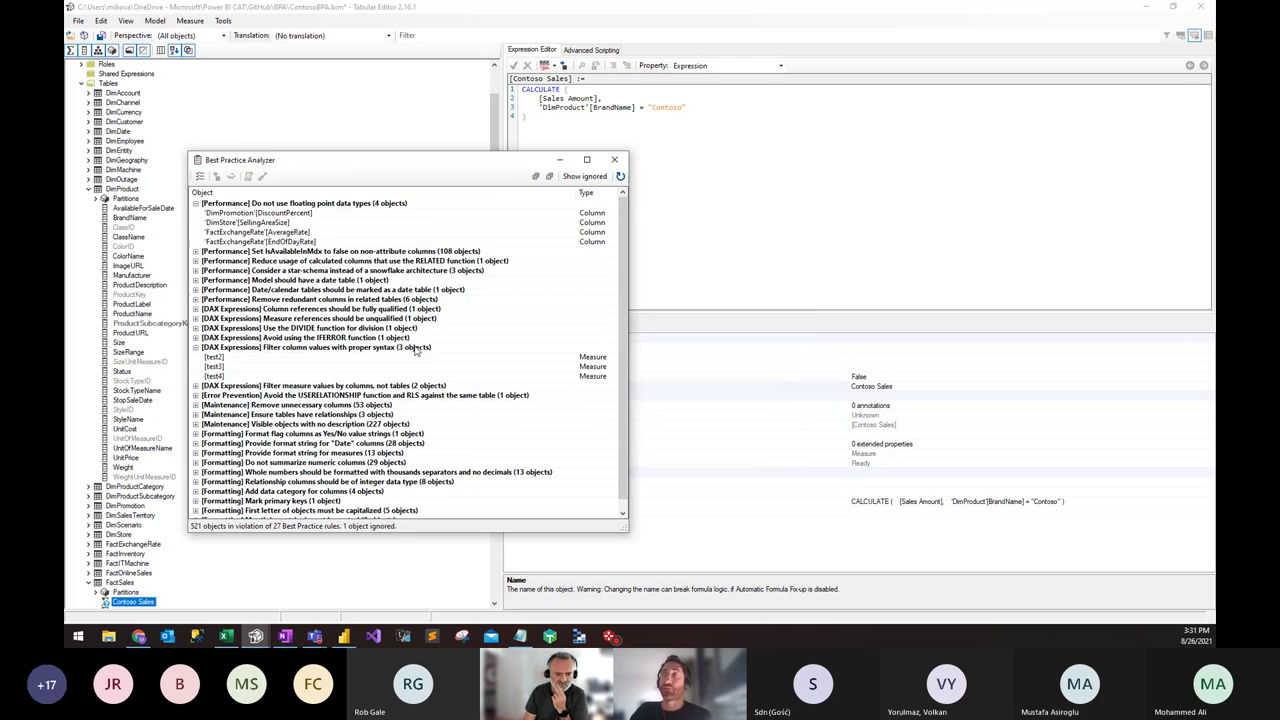
Step: Collapse the "Filter column values with proper syntax" rule group and close the Best Practice Analyzer
mouse_move(367, 370)
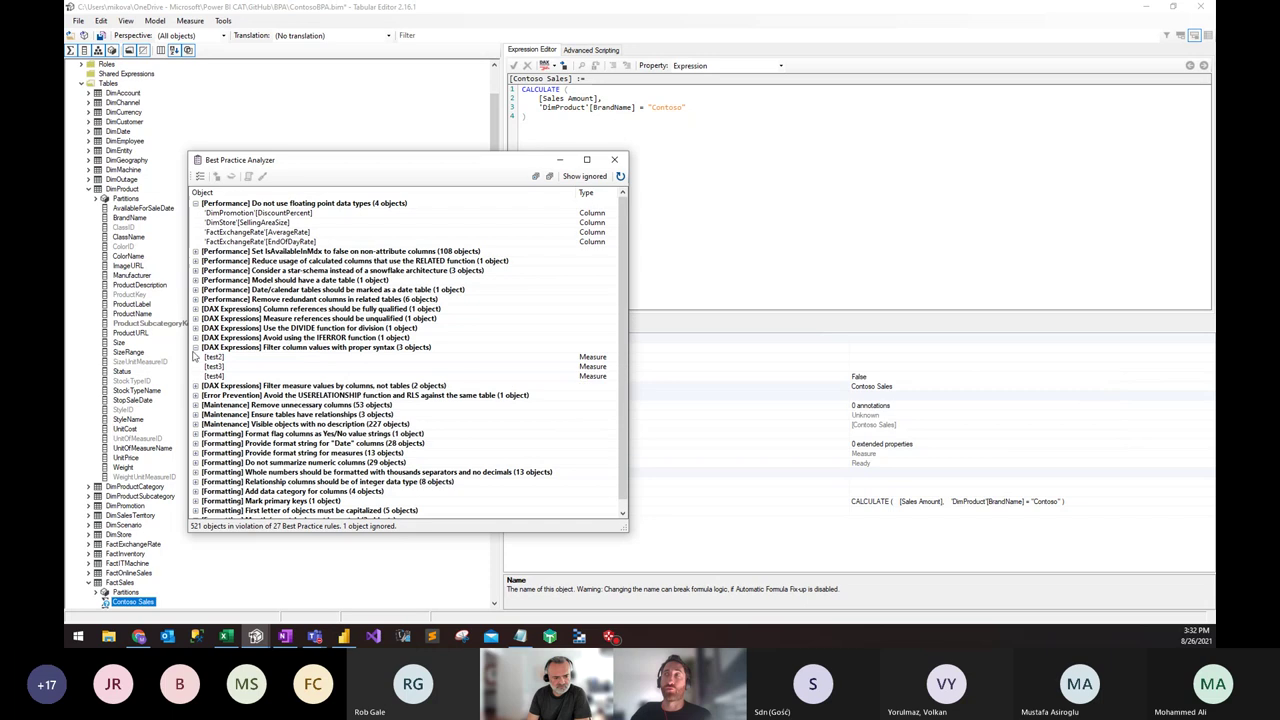
left_click(196, 348)
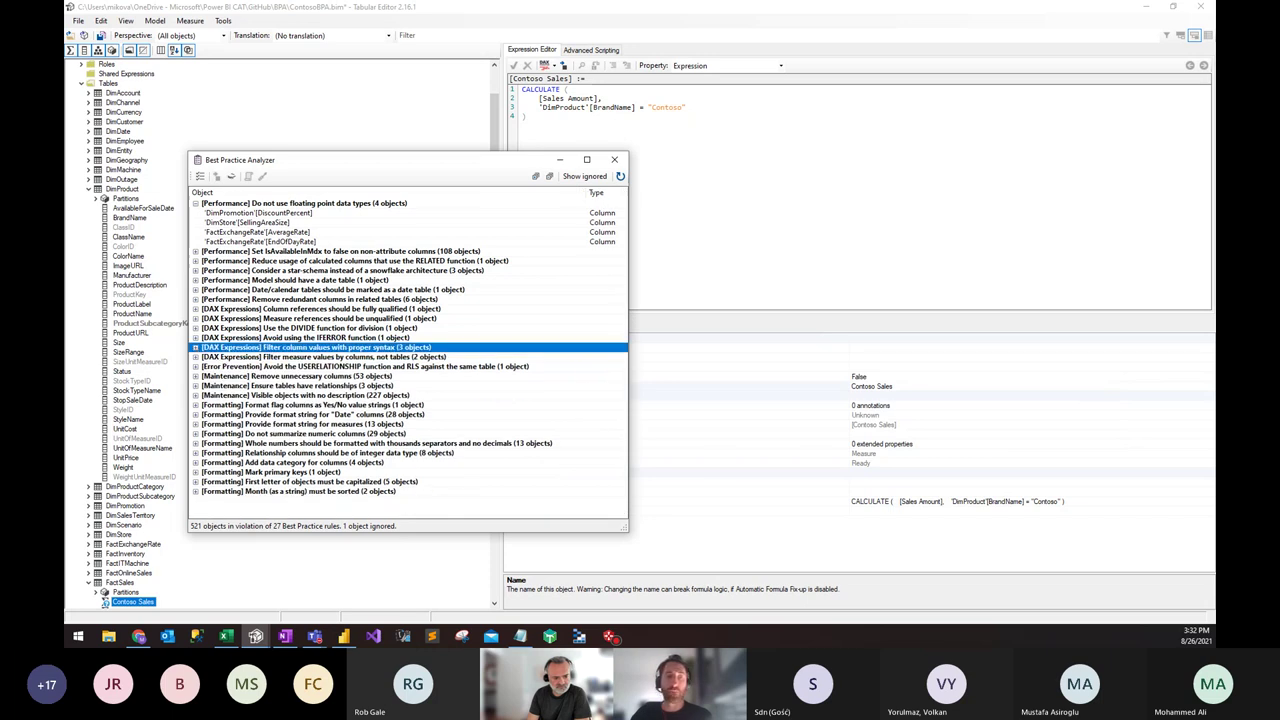
left_click_drag(409, 163, 443, 159)
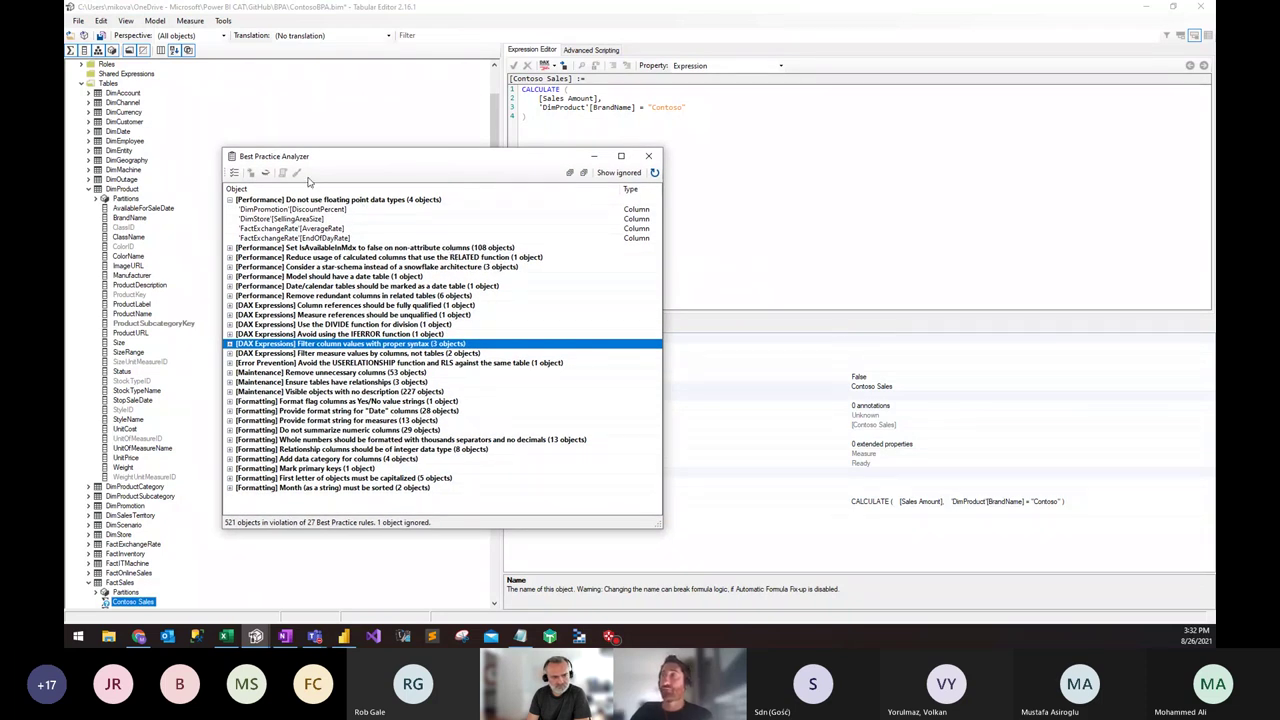
left_click(649, 157)
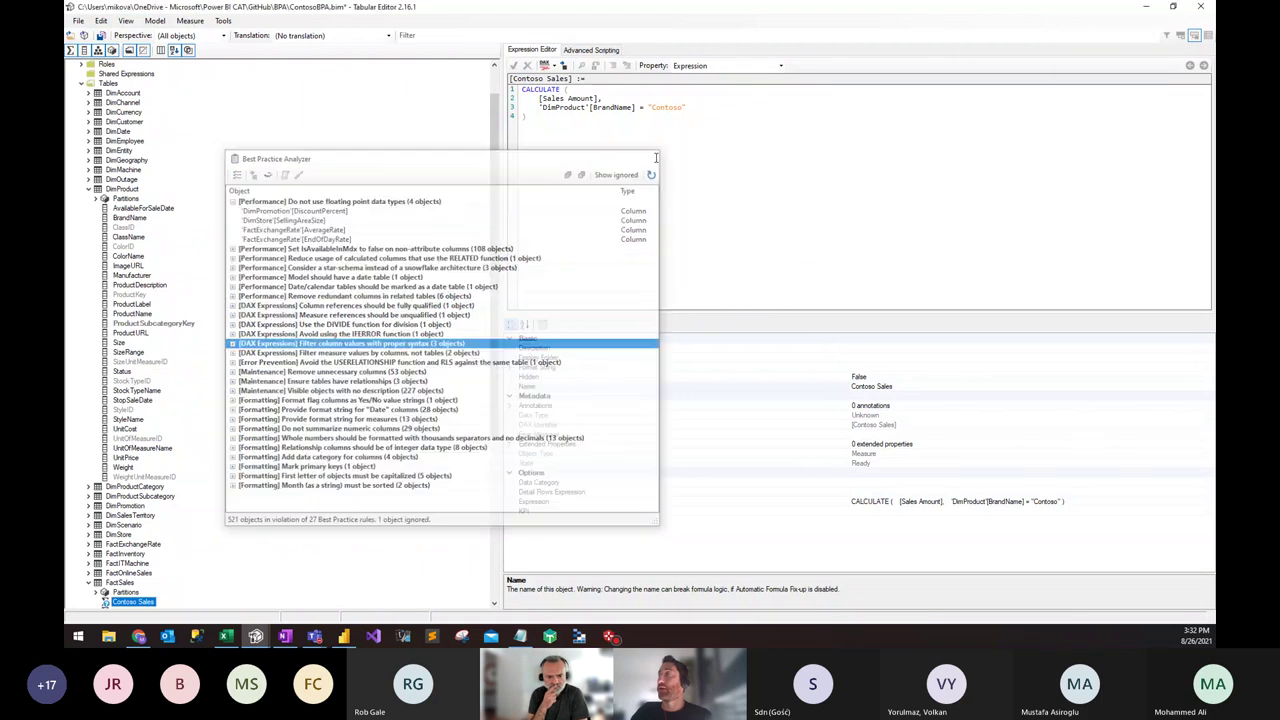
Step: Switch to Chrome and read the BestPracticeRules README notes on rules needing an additional script and on loading Vertipaq Analyzer data
left_click(140, 637)
scroll(311, 387, "down", 1)
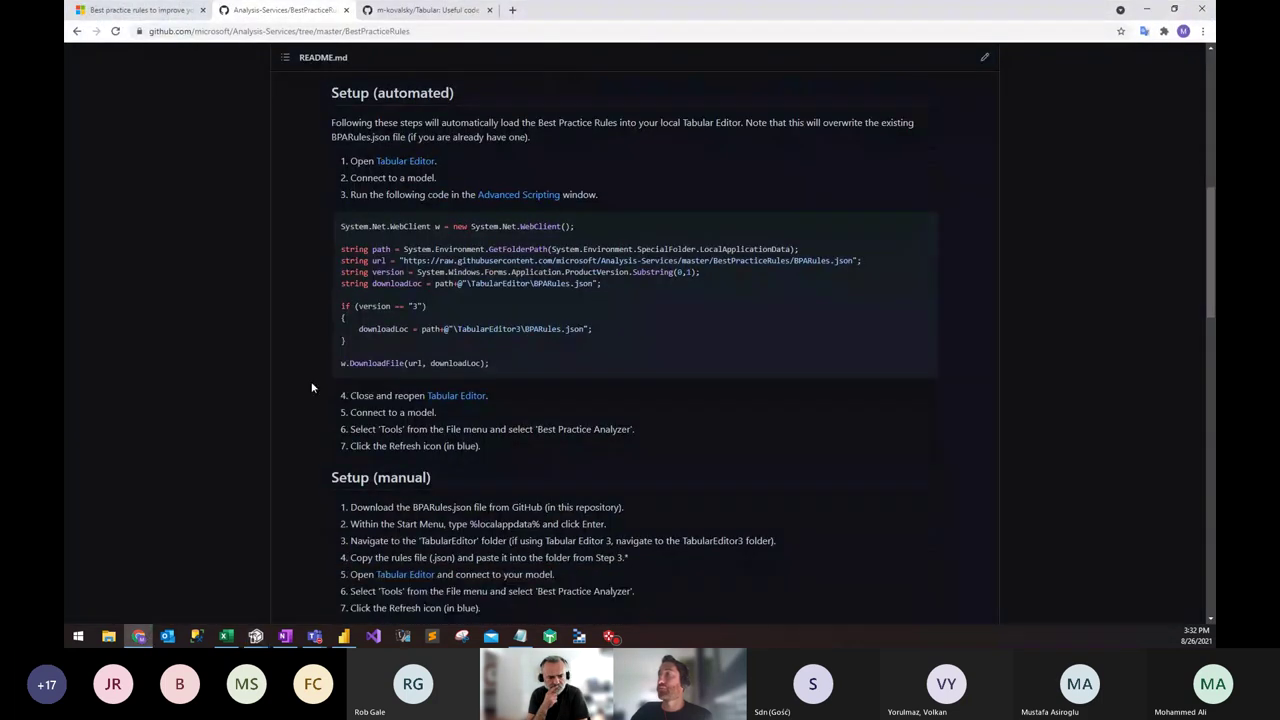
scroll(311, 387, "down", 5)
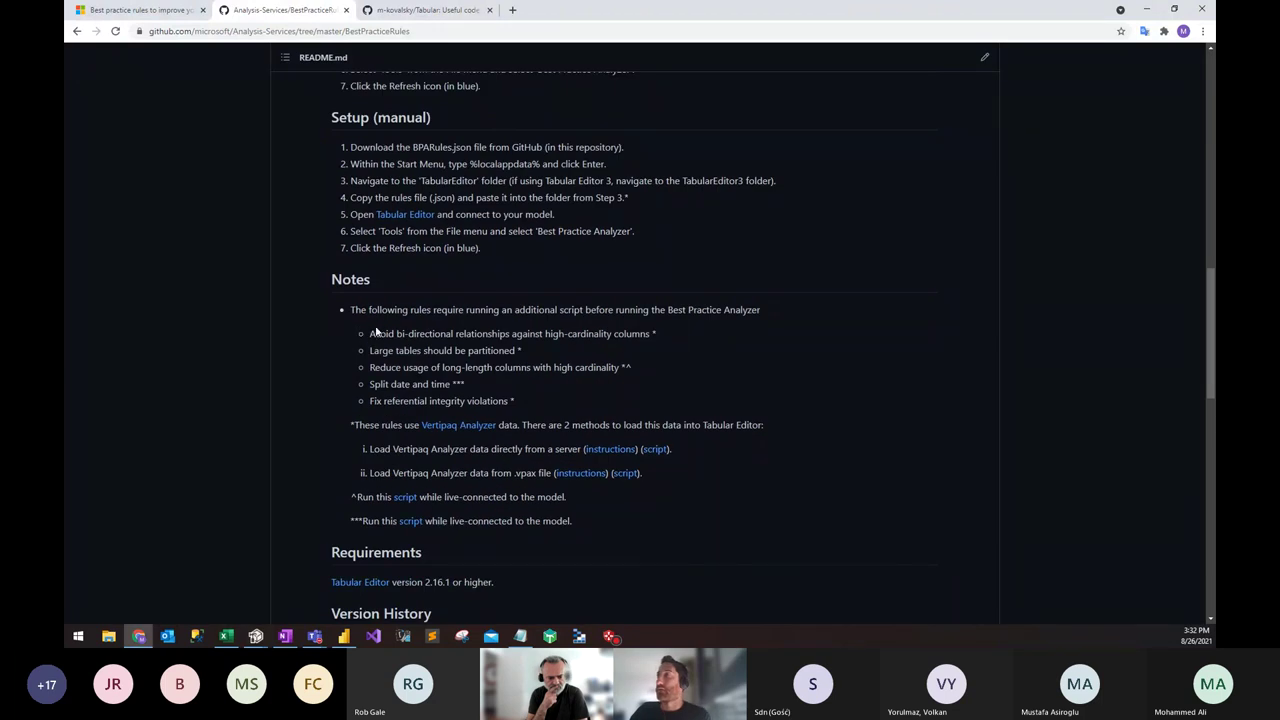
left_click_drag(375, 338, 508, 401)
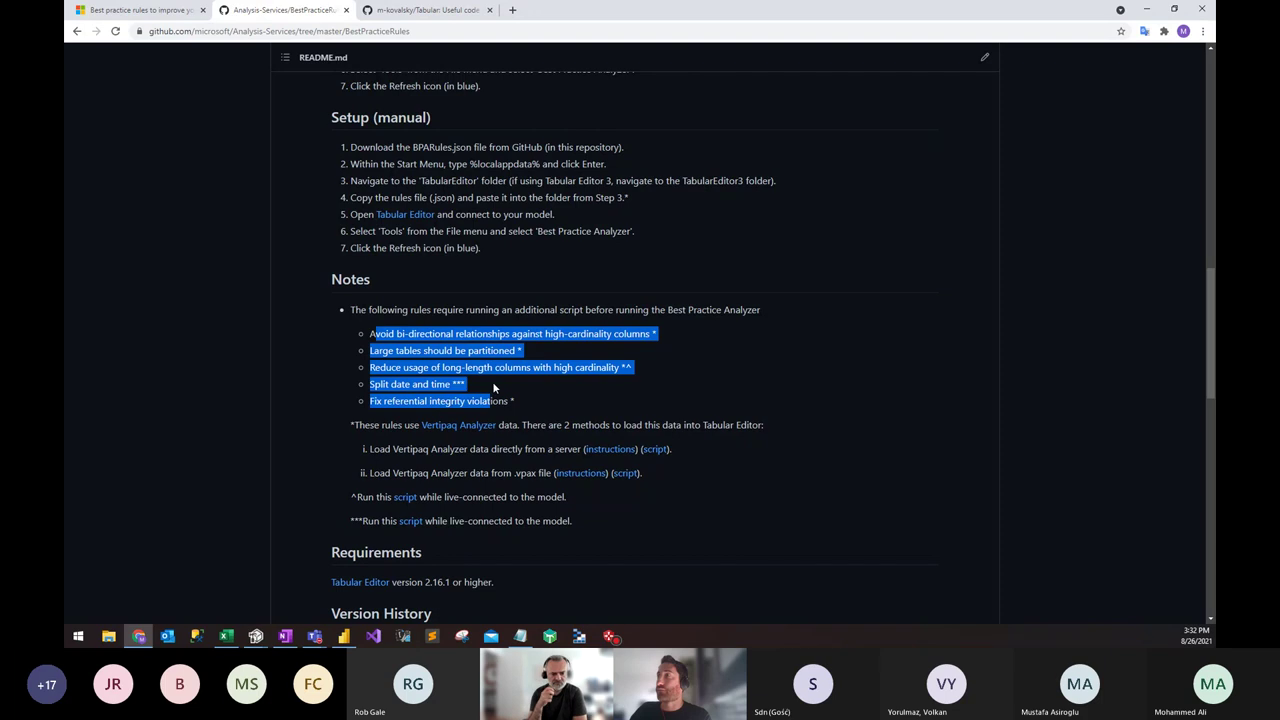
left_click(463, 365)
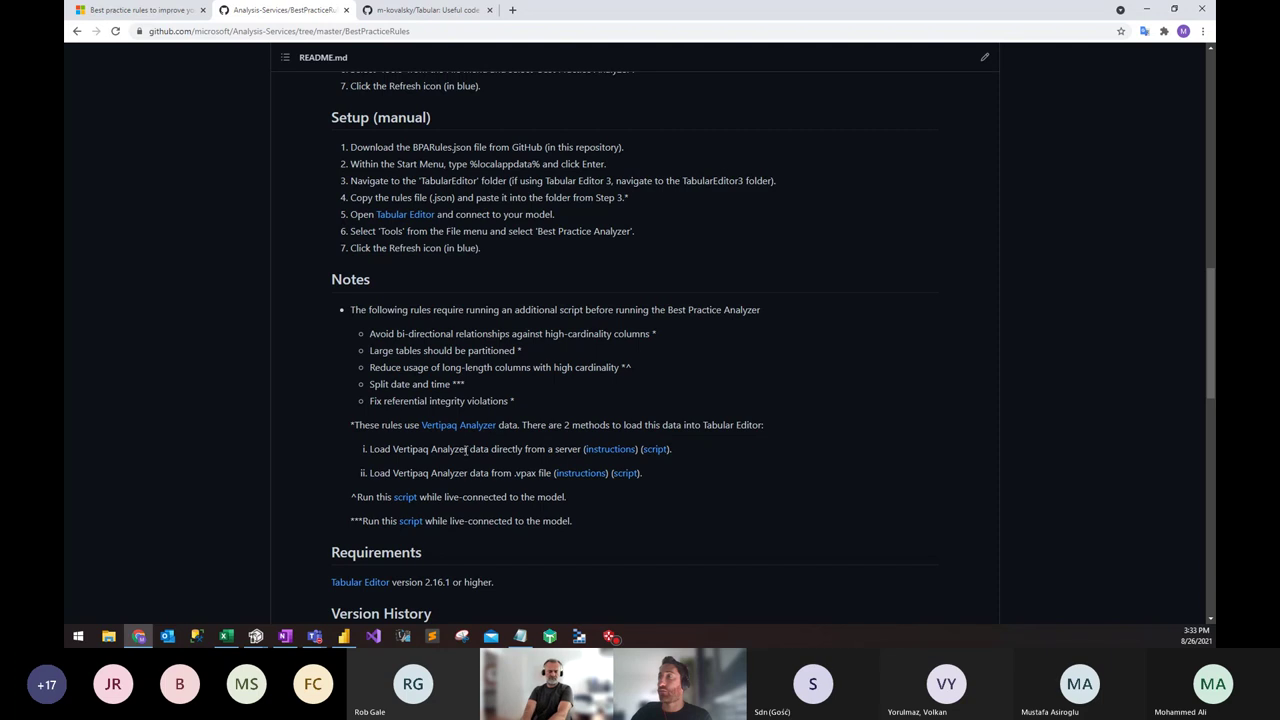
left_click_drag(466, 450, 545, 450)
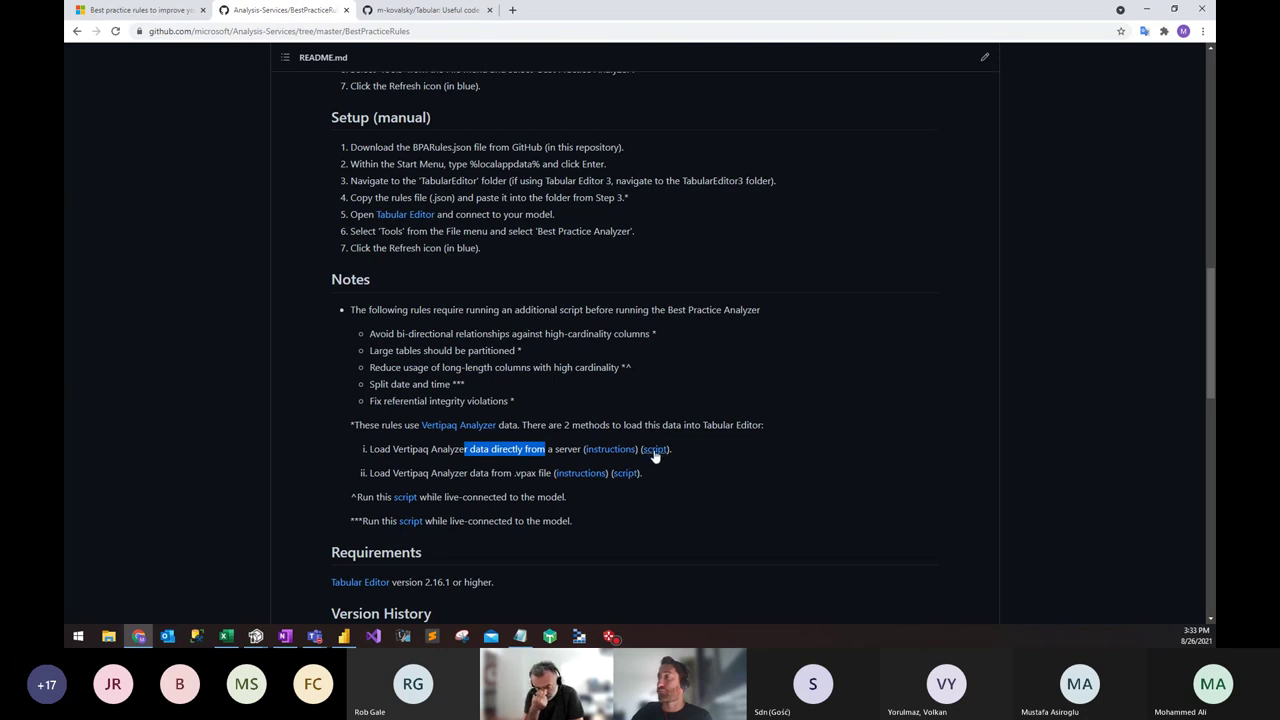
left_click(508, 446)
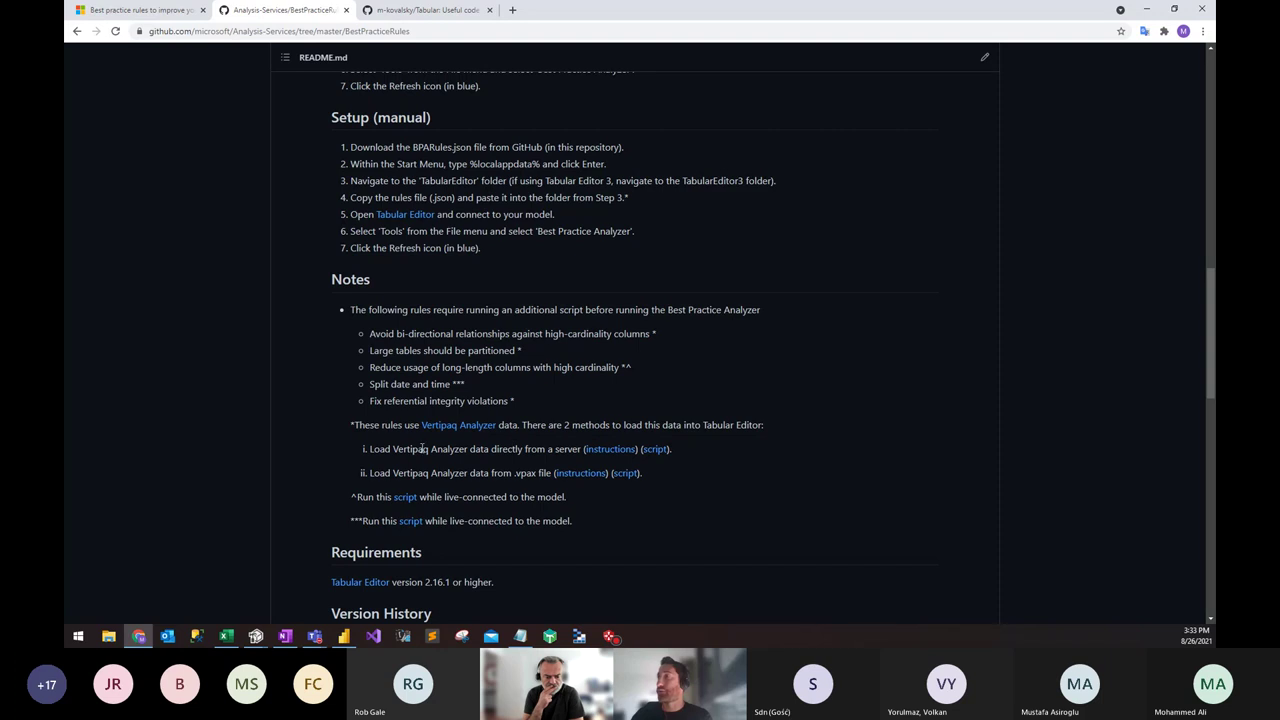
left_click_drag(409, 448, 464, 449)
left_click(464, 449)
Step: Open the script for loading Vertipaq Analyzer data directly from a server and copy the complete raw text of VertipaqAnnotations.cs
left_click(654, 450)
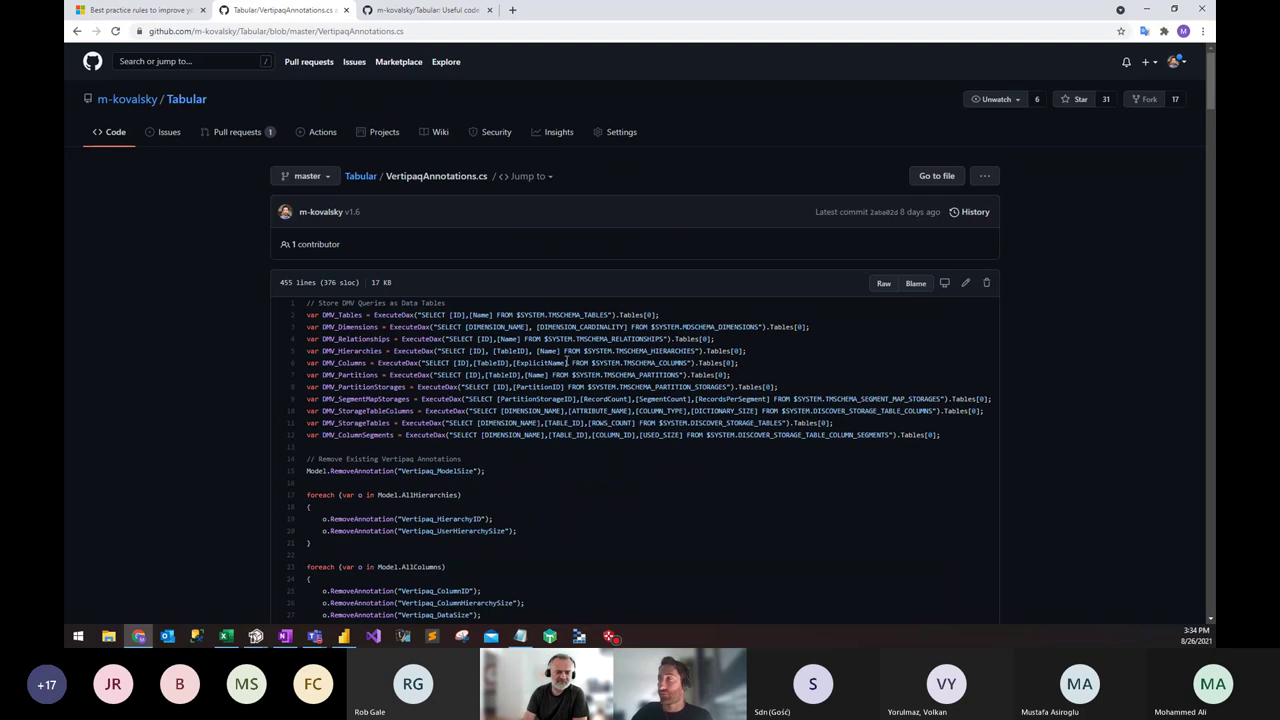
left_click(876, 287)
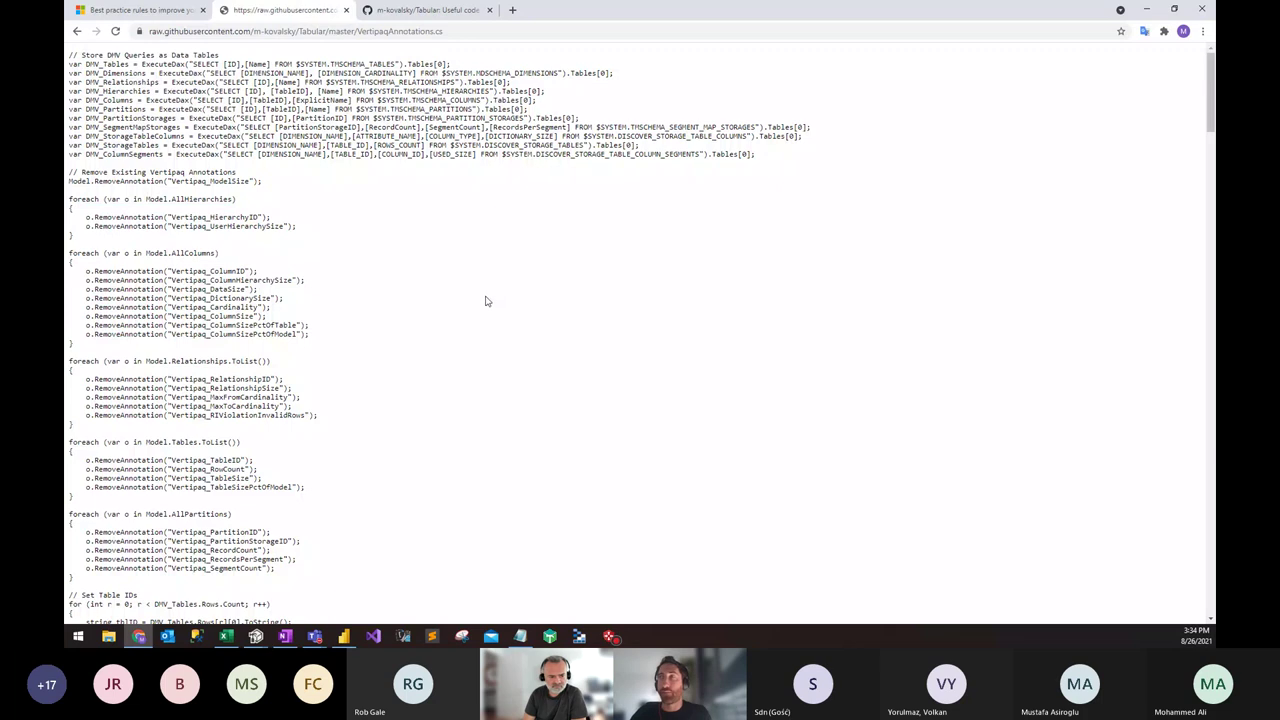
key("ctrl+a")
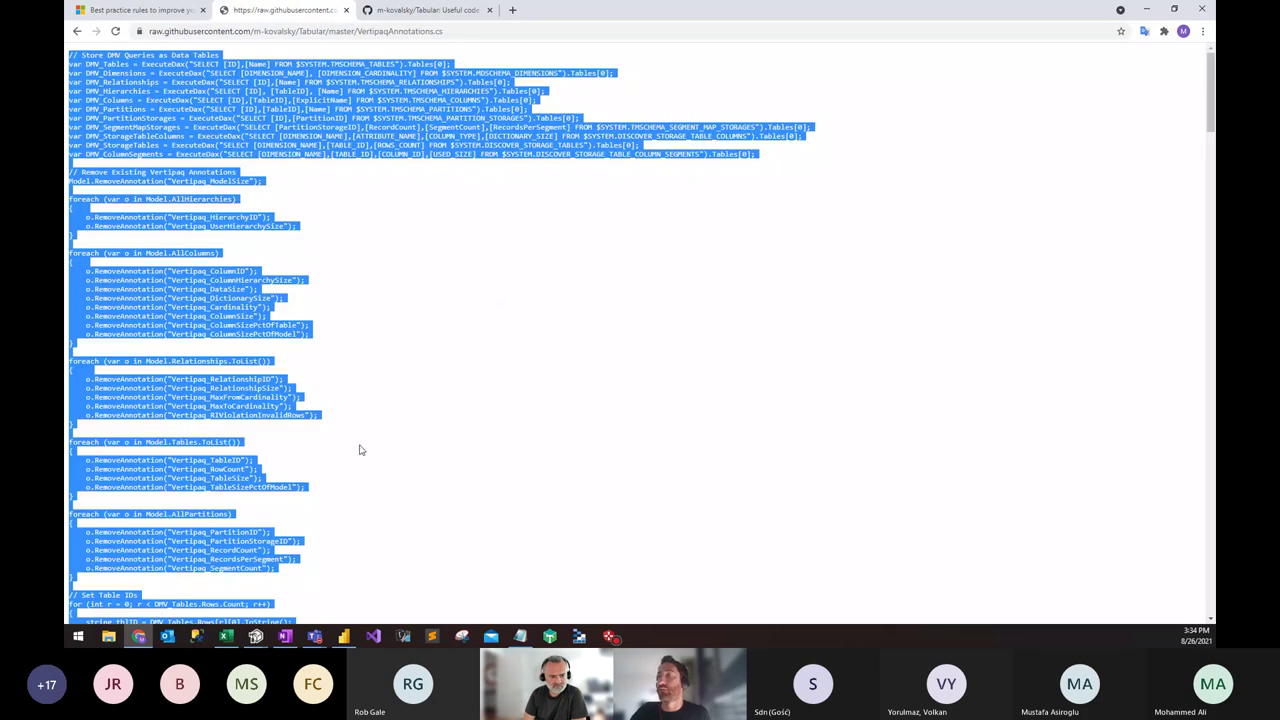
Step: Switch to the empty Tabular Editor window, connect it to the Contoso database on the MSSQLSERVER2019 instance, and expand the model's tables
mouse_move(258, 634)
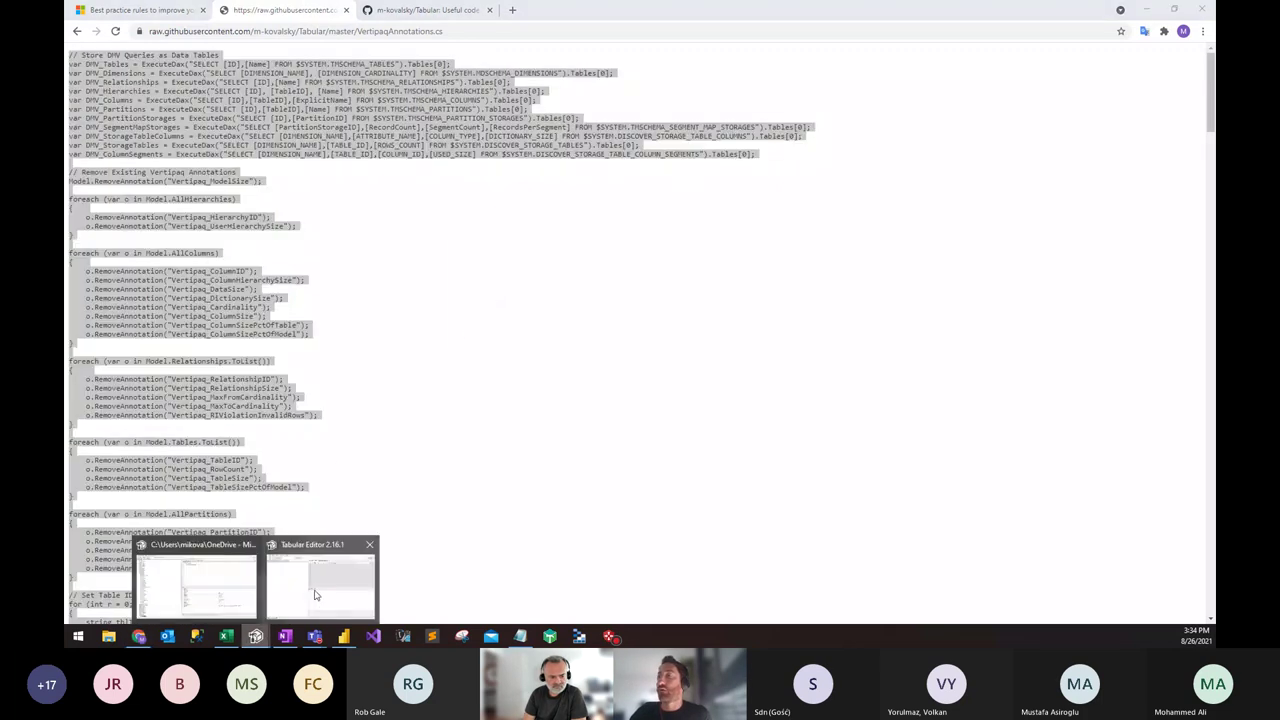
left_click(314, 595)
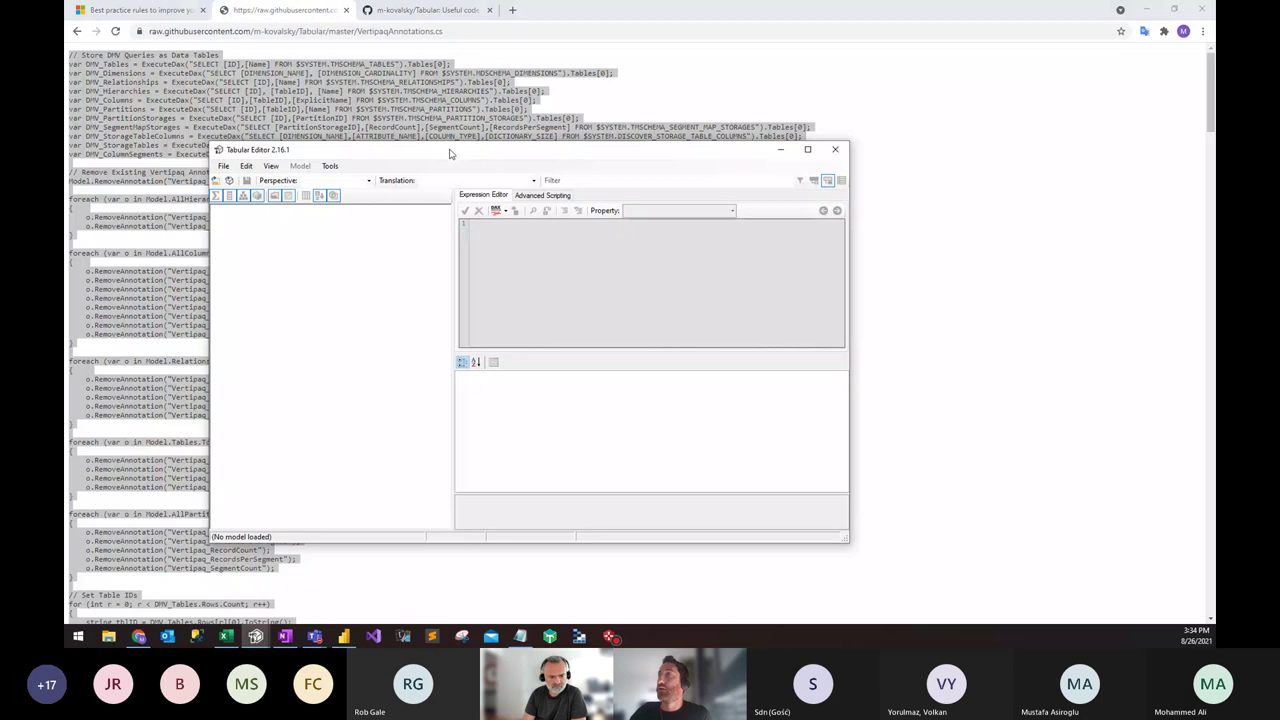
double_click(452, 151)
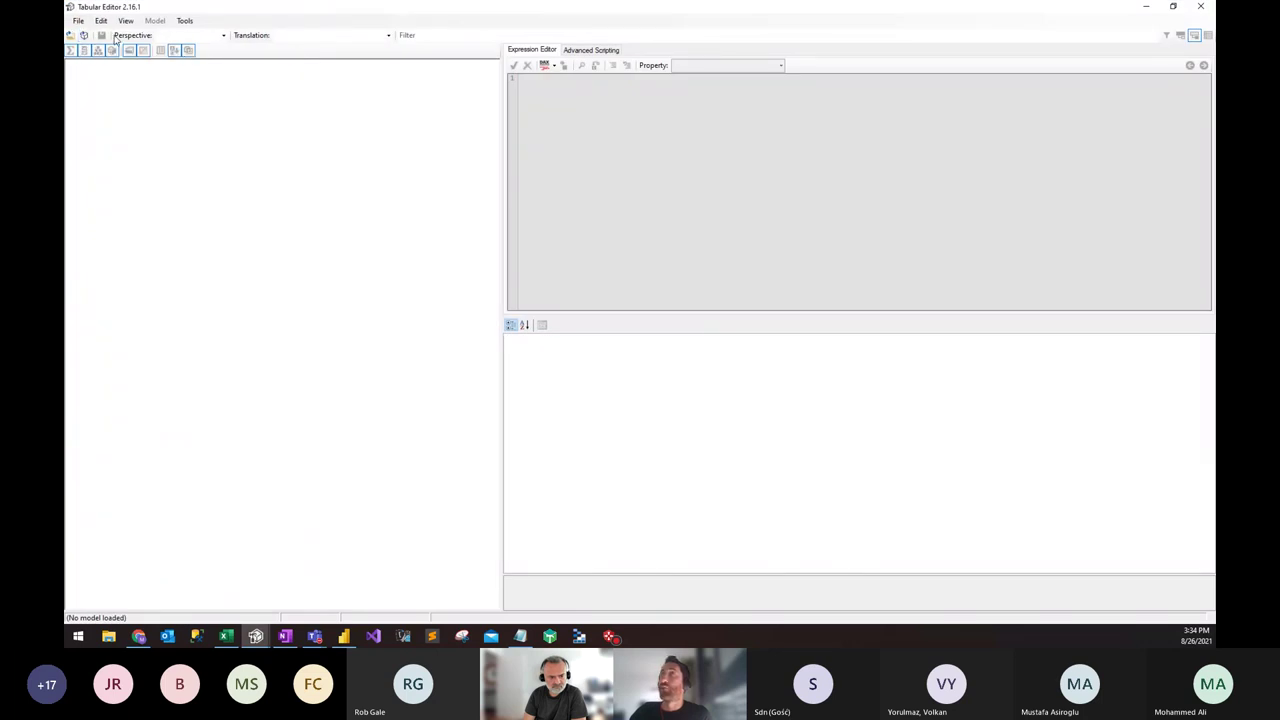
left_click(85, 37)
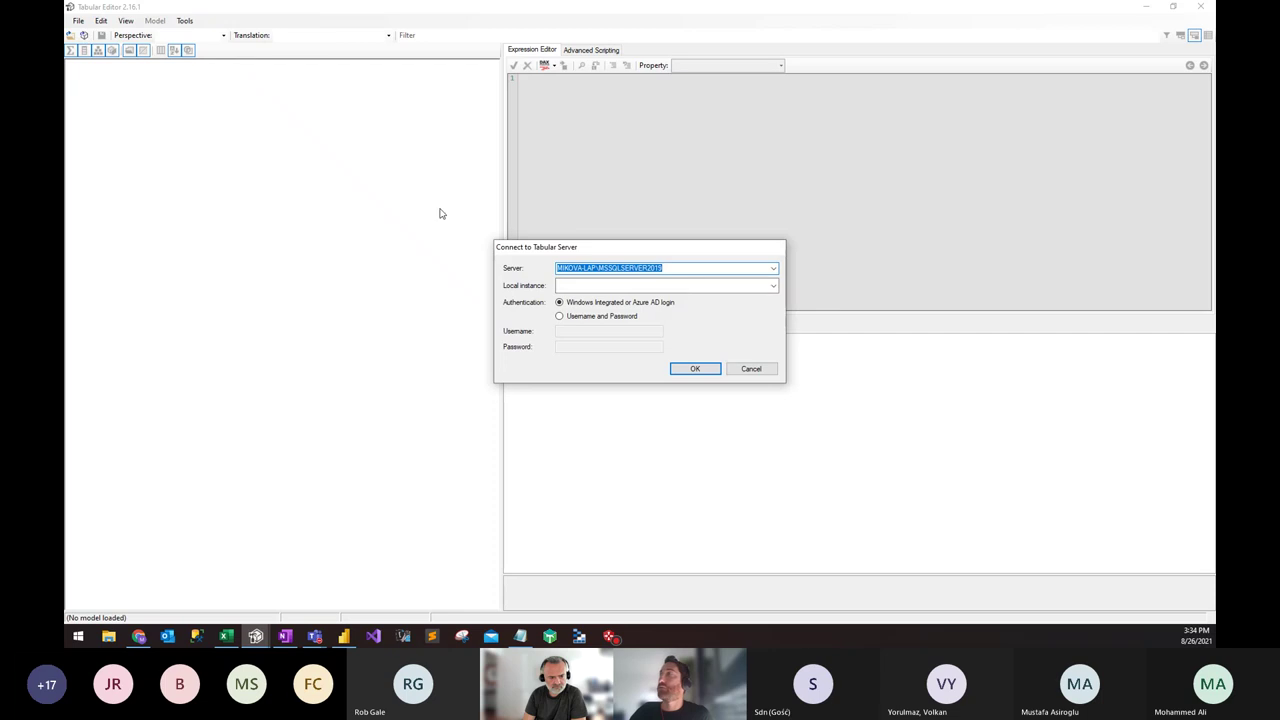
left_click(697, 369)
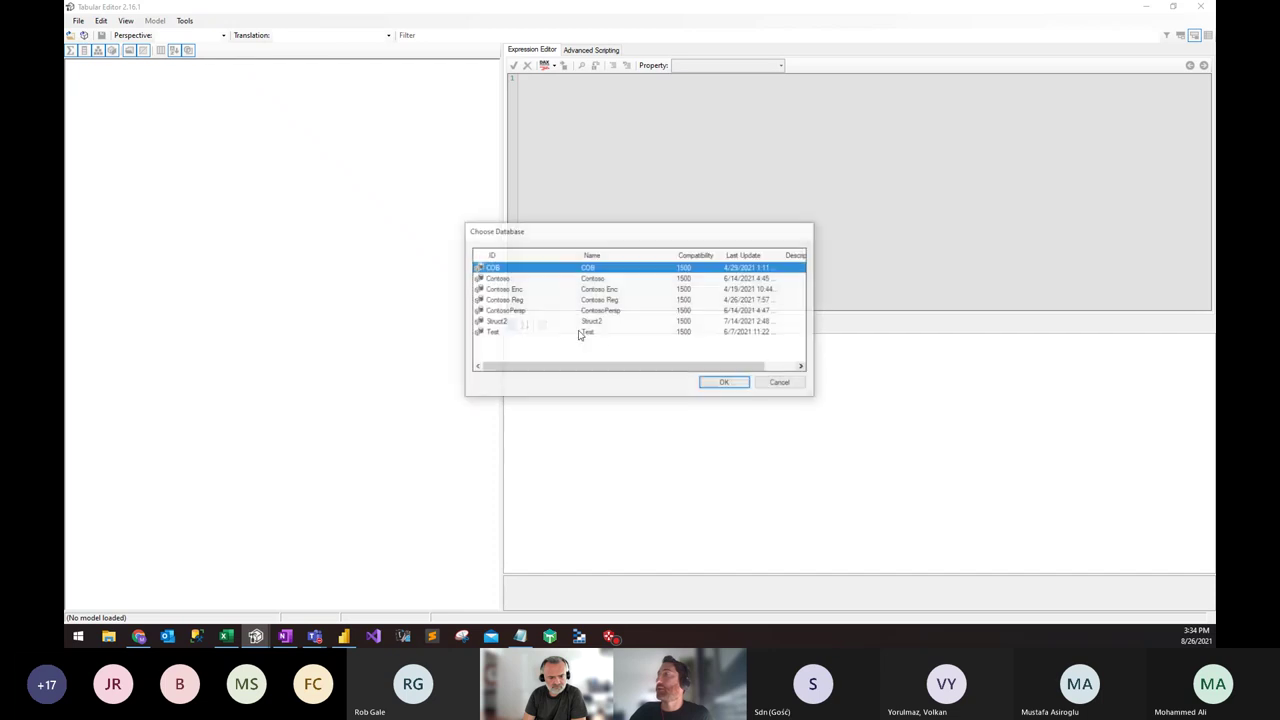
left_click(500, 279)
left_click_drag(551, 231, 503, 233)
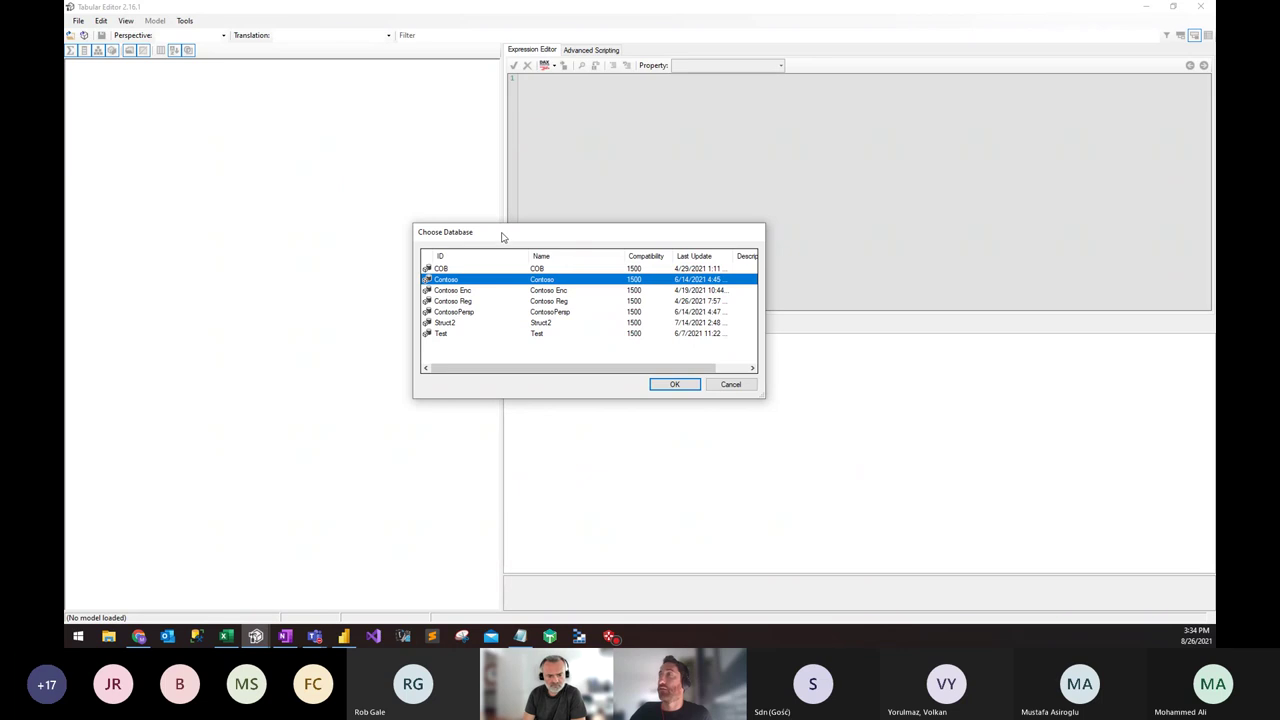
left_click(674, 384)
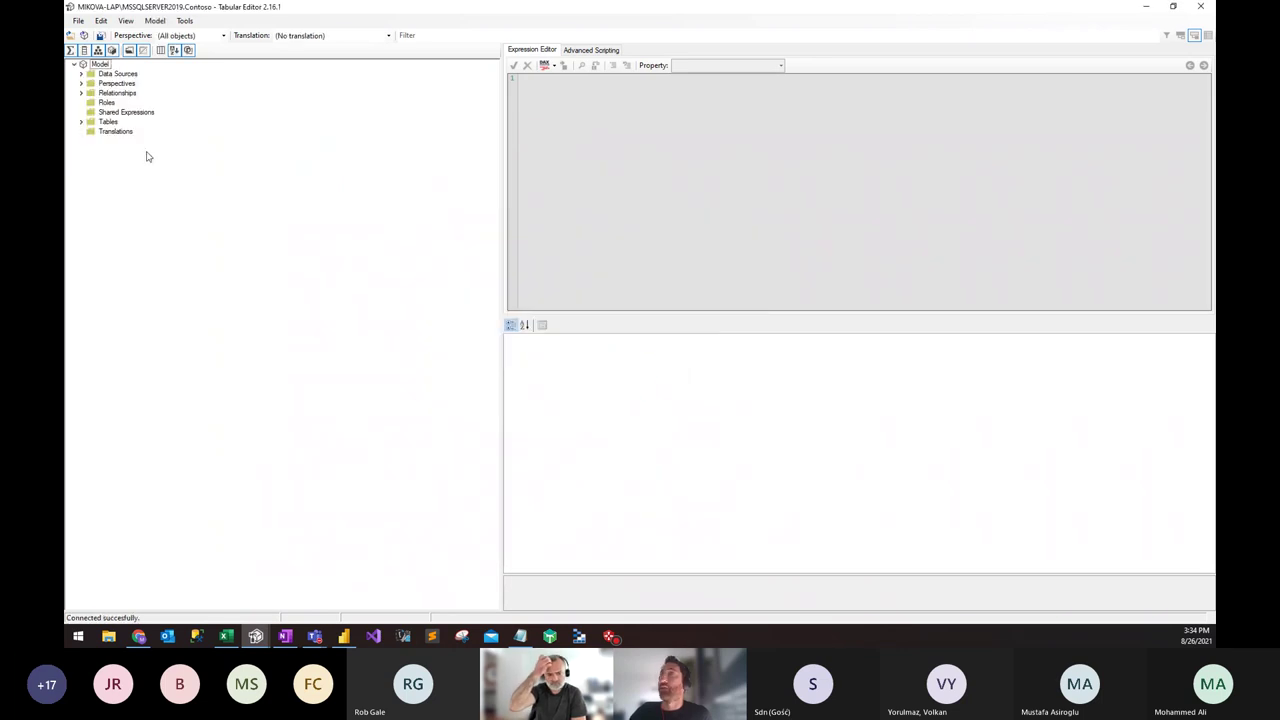
left_click(81, 122)
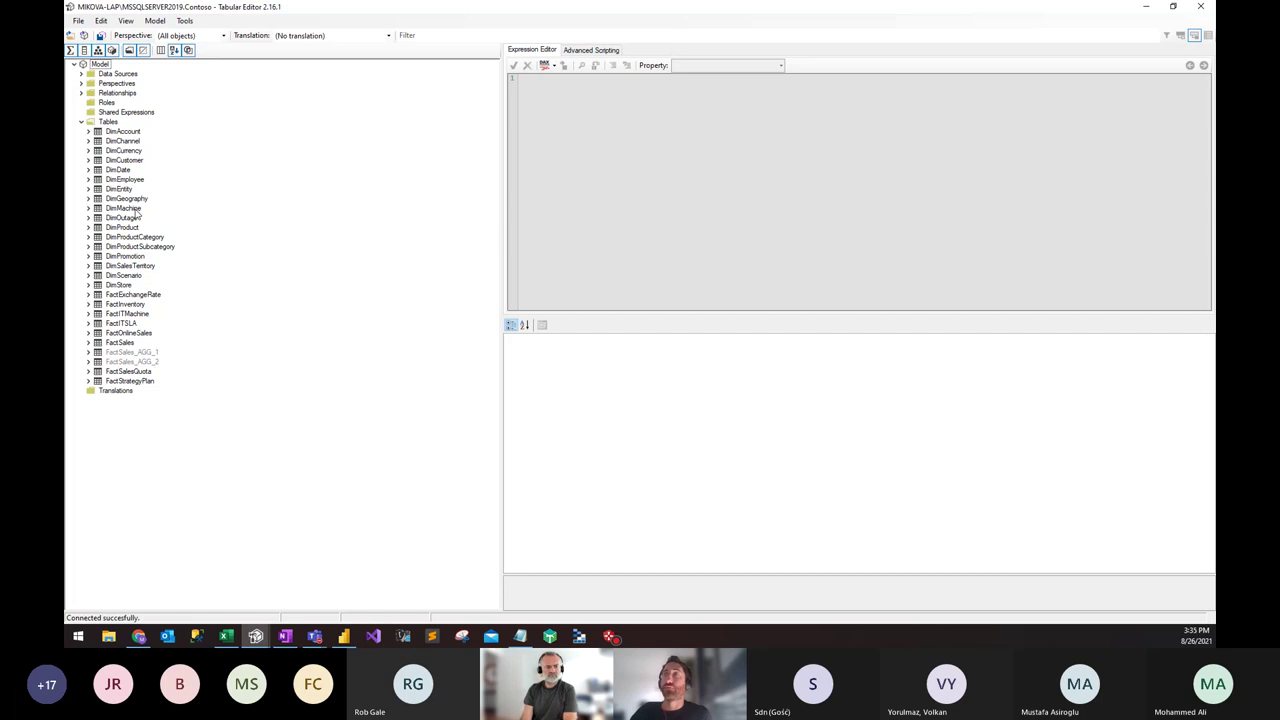
Step: Paste the copied VertipaqAnnotations script into the Advanced Scripting editor and run it on the Contoso model
left_click(581, 54)
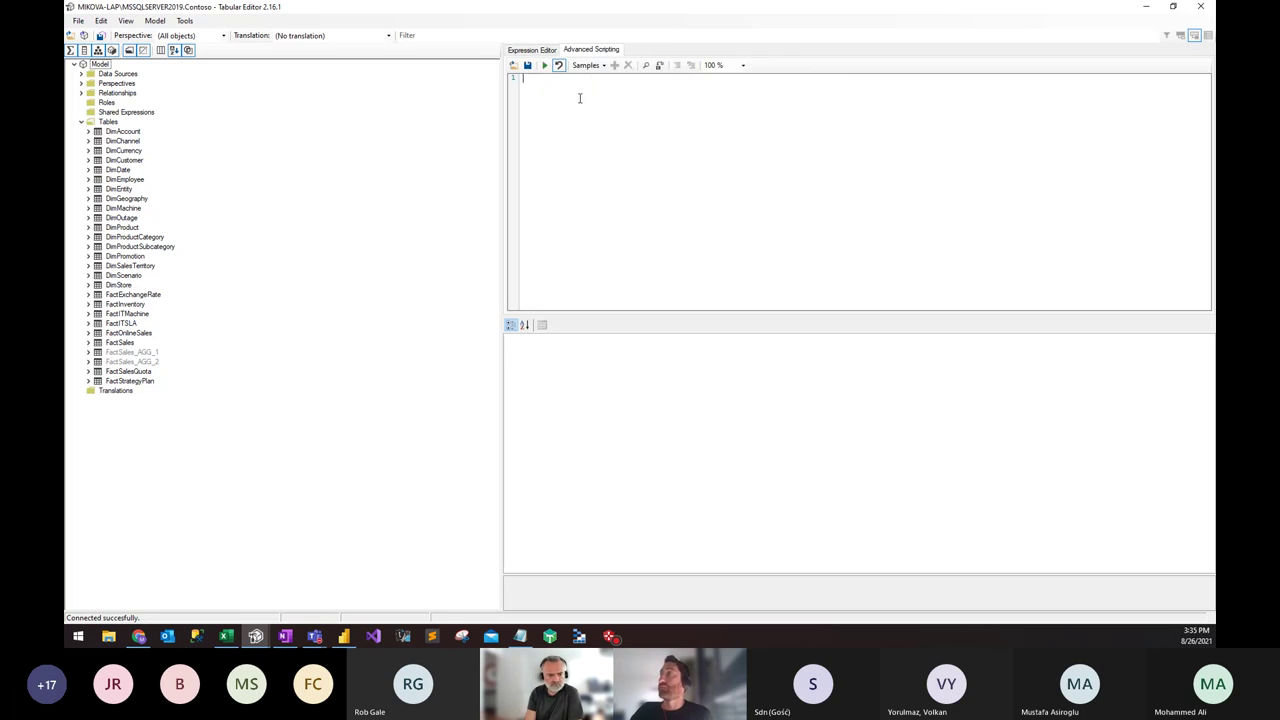
key("ctrl+v")
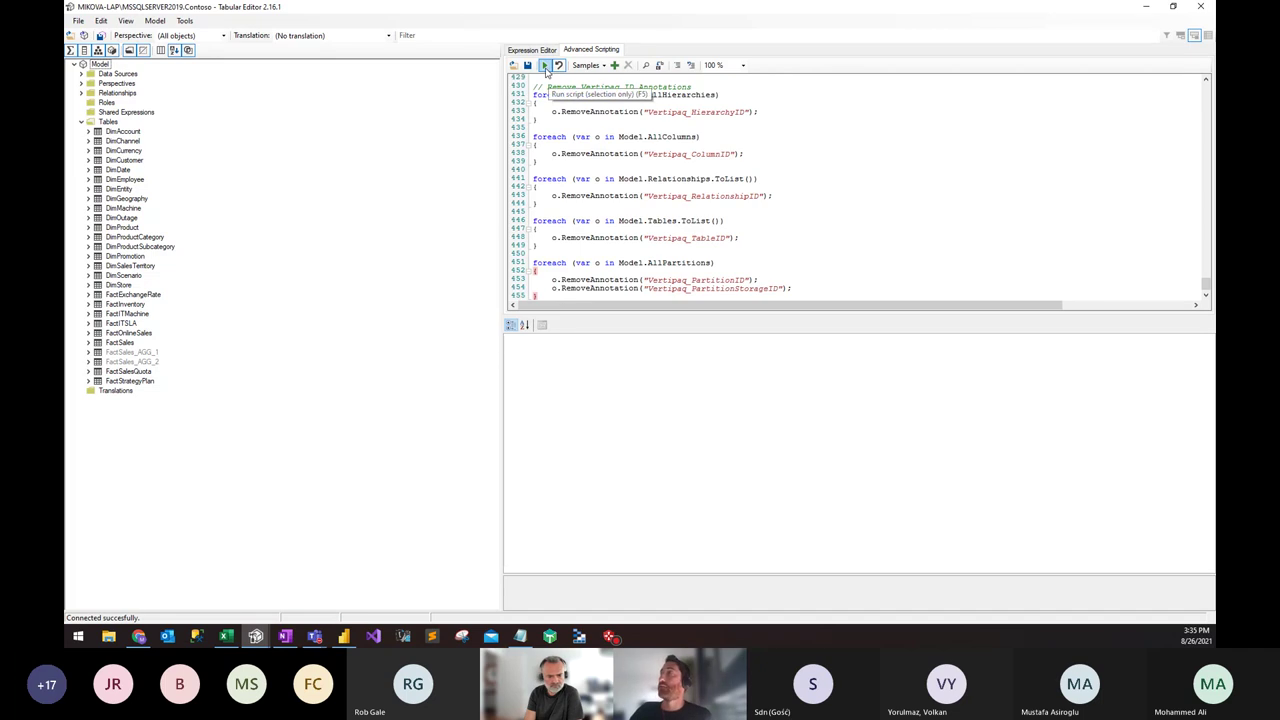
left_click(545, 66)
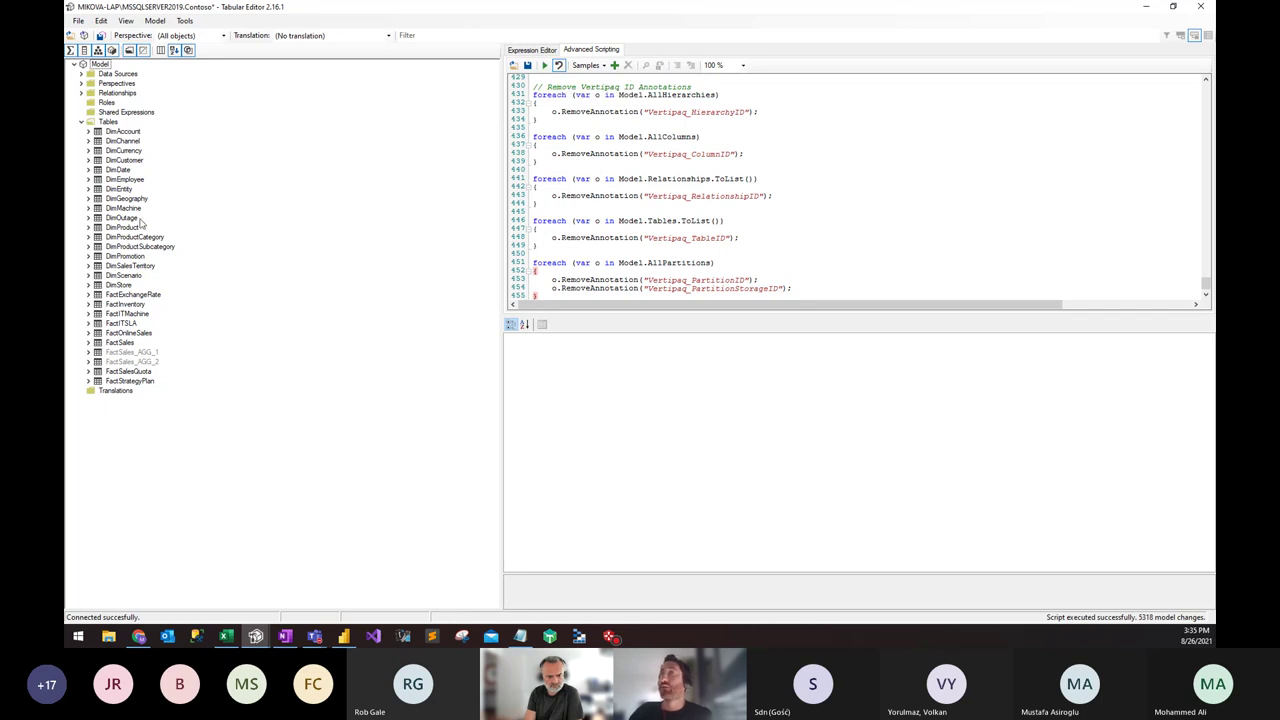
Step: Examine the Vertipaq annotations of the FactOnlineSales table, including row count and table size
left_click(129, 333)
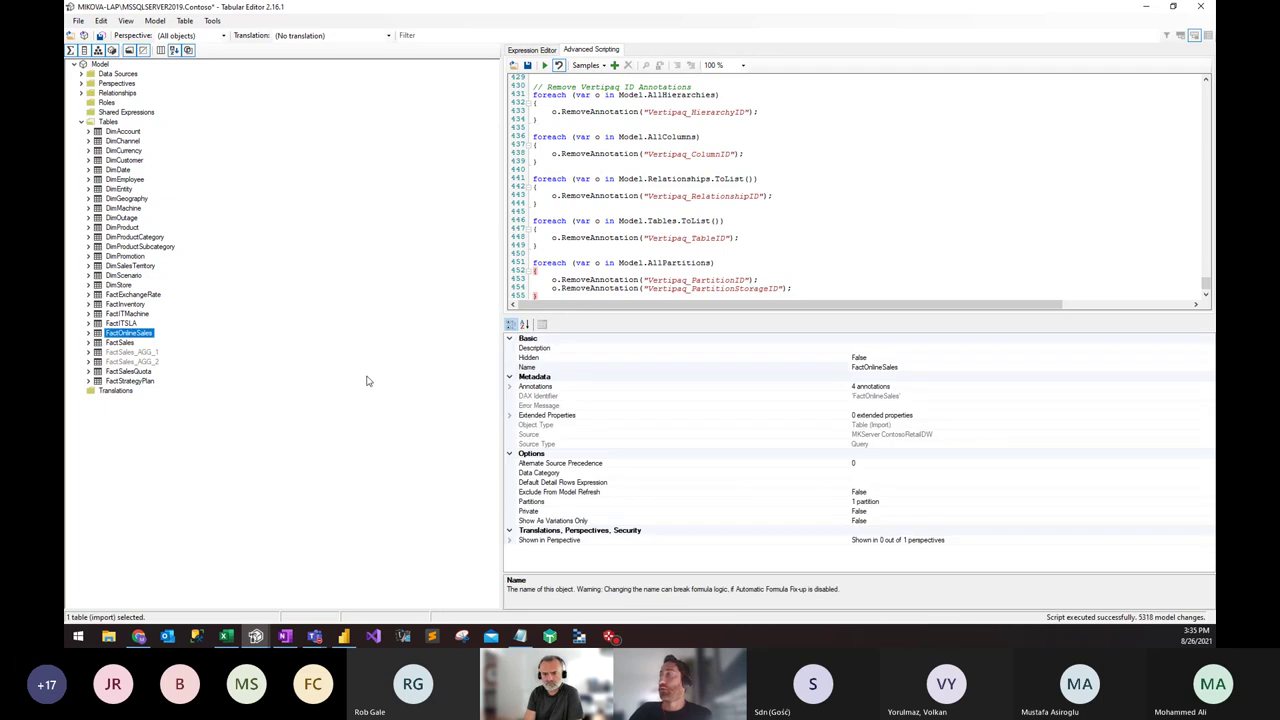
left_click(509, 387)
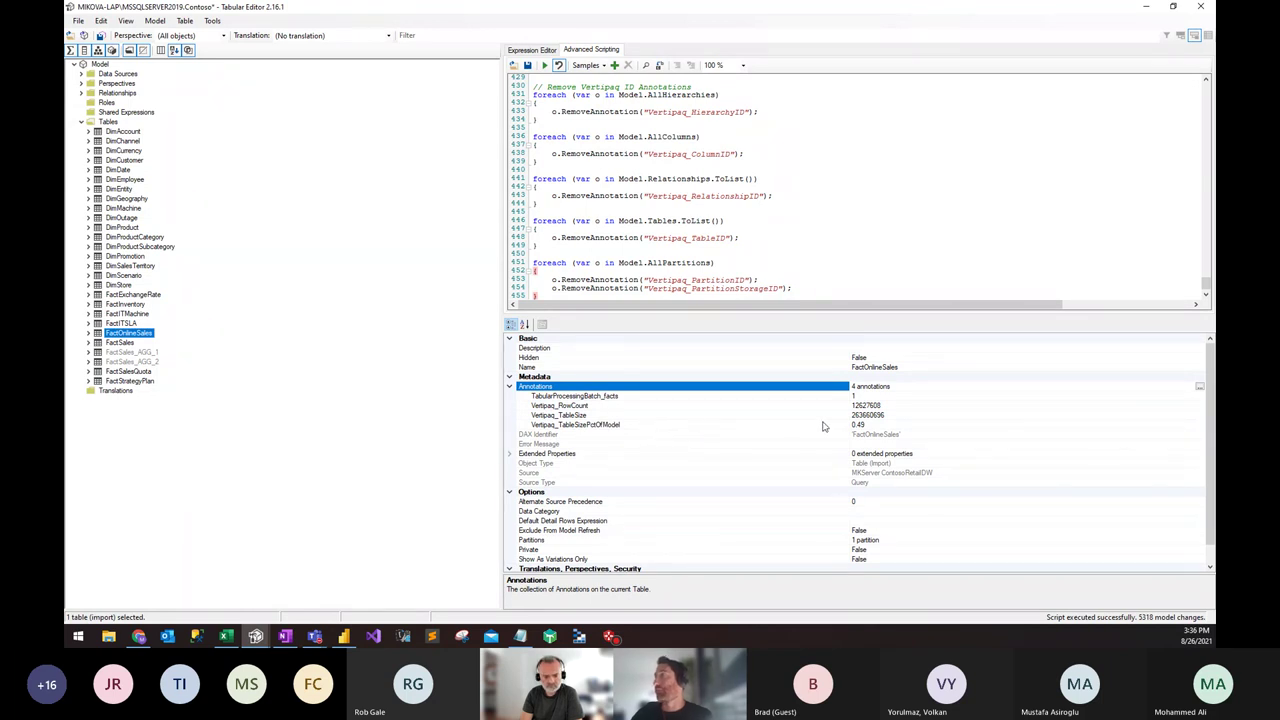
left_click(899, 413)
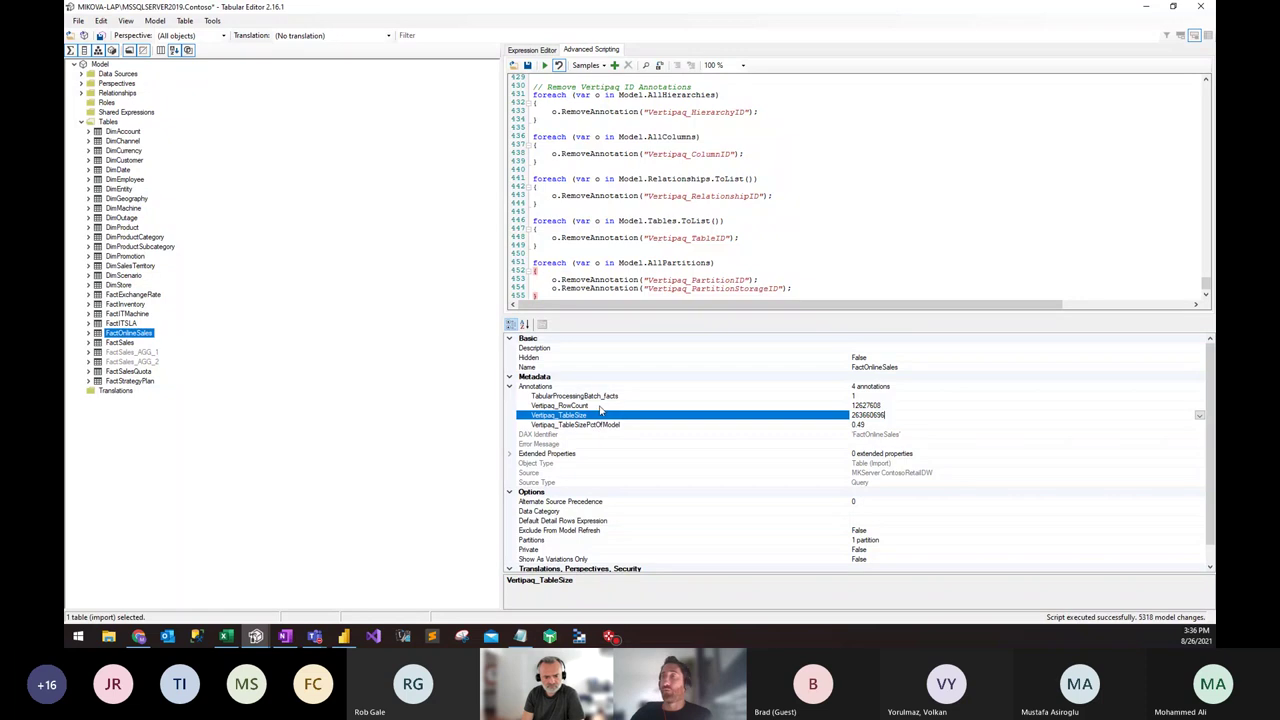
Step: Switch to Chrome, go back to the BestPracticeRules README and read the "Fix referential integrity violations" entry in the notes
left_click(142, 638)
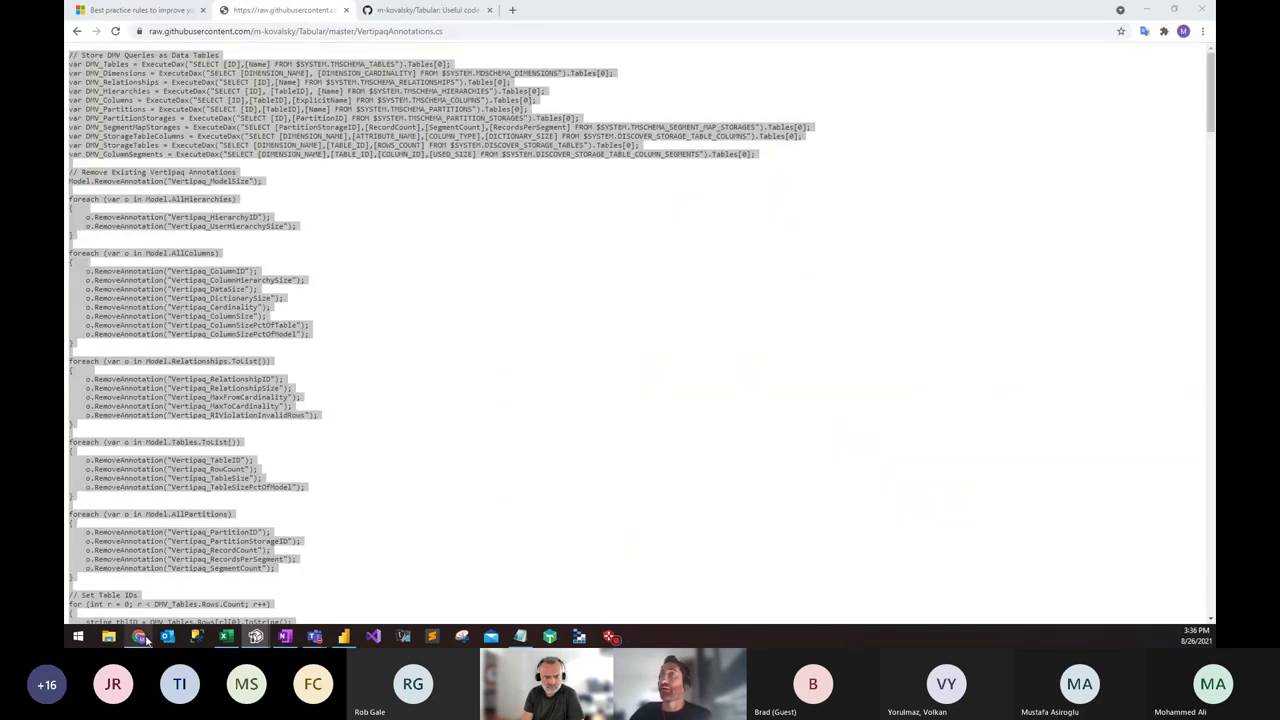
key("ctrl+a")
left_click(78, 32)
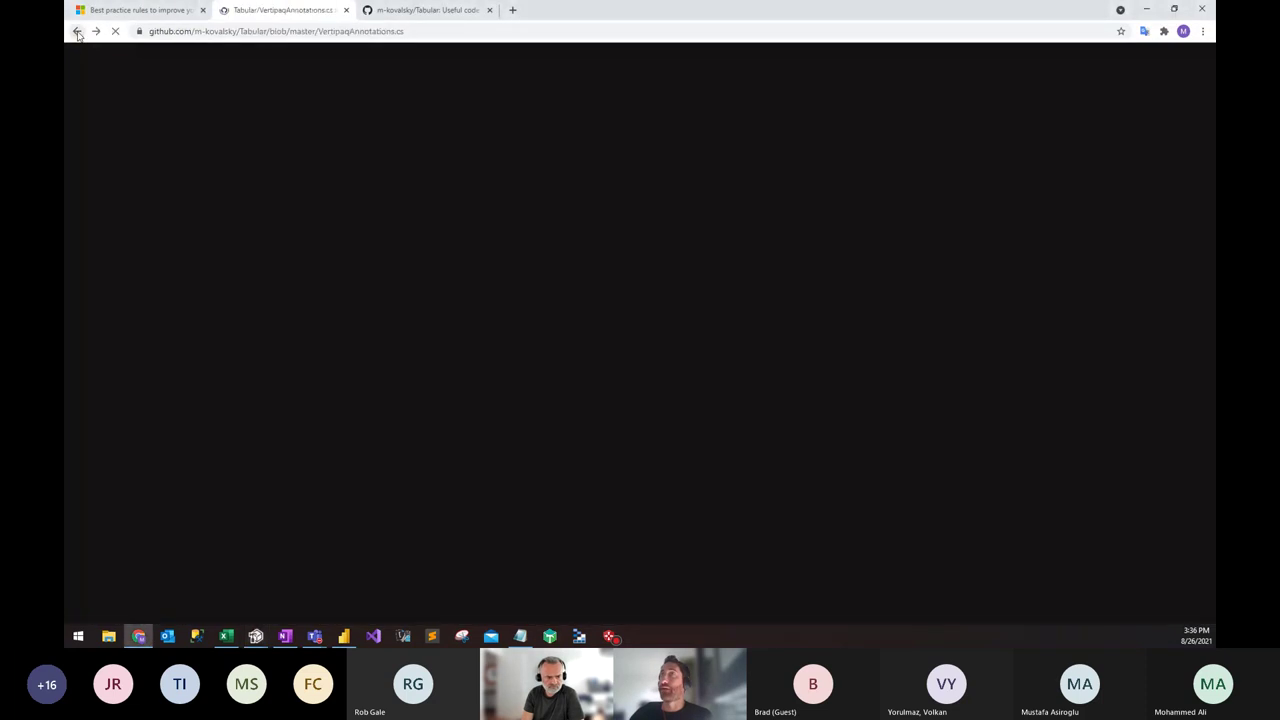
left_click(79, 32)
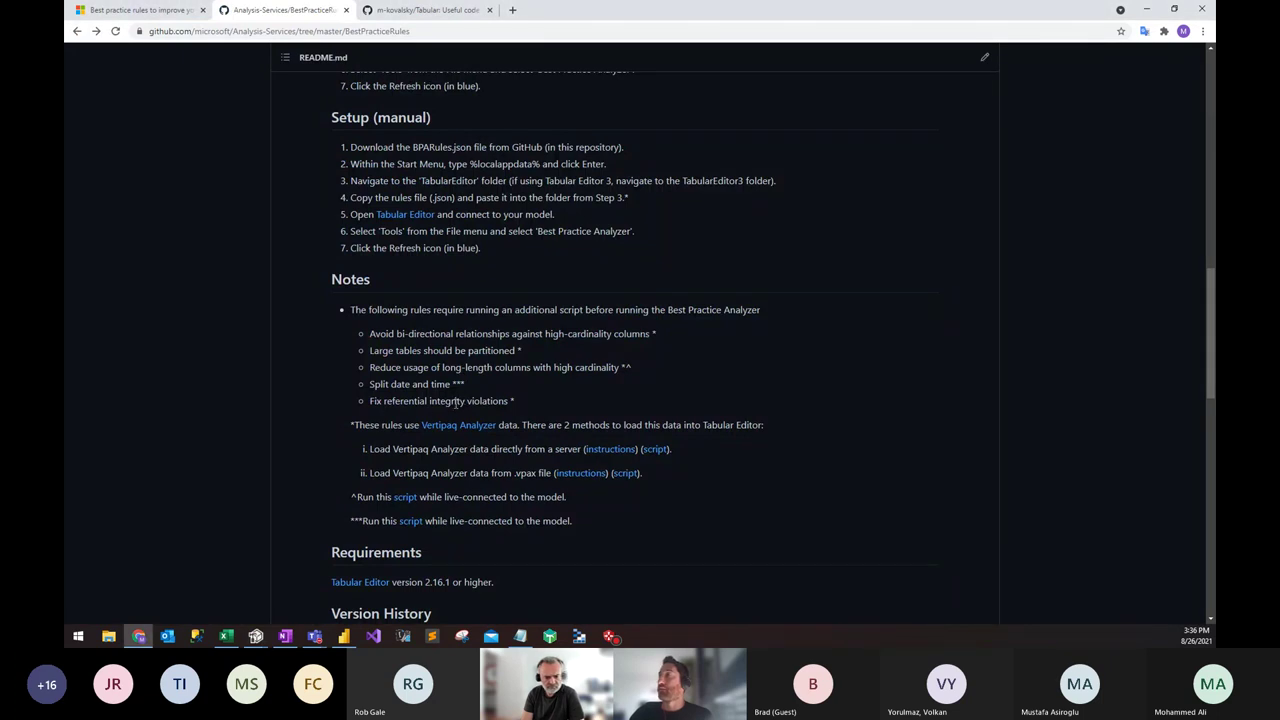
left_click_drag(516, 400, 369, 401)
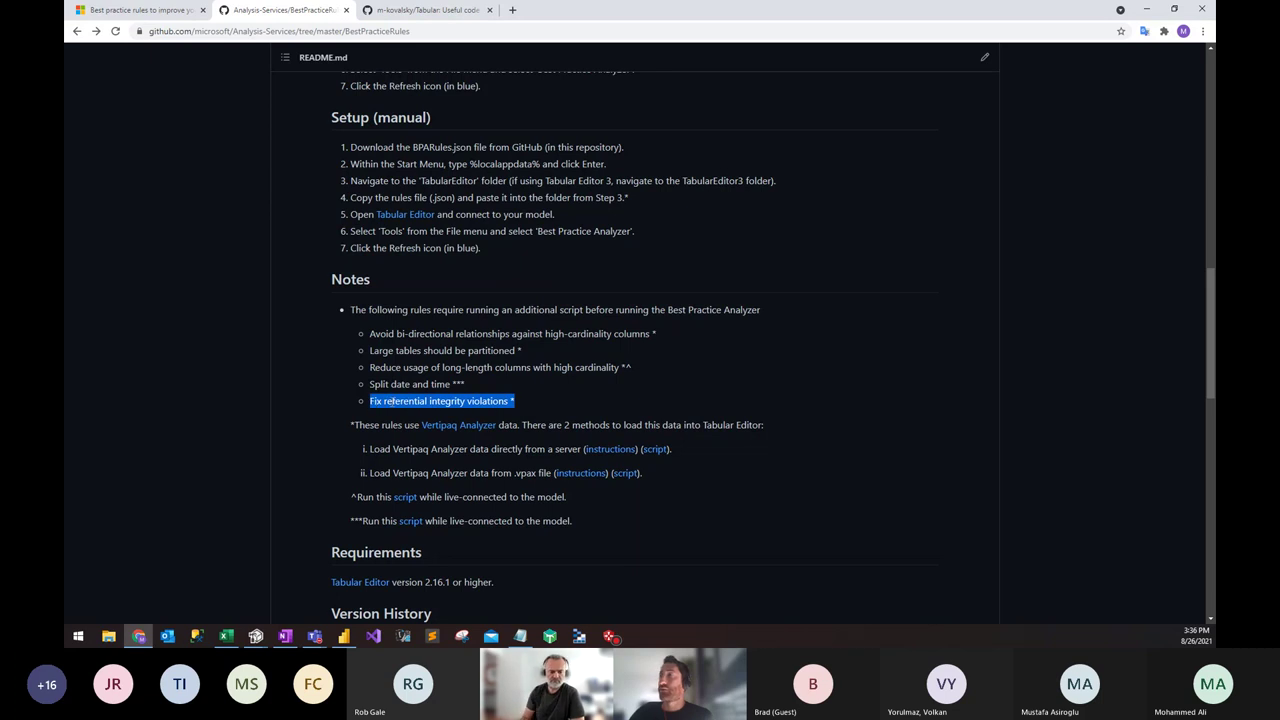
left_click(383, 401)
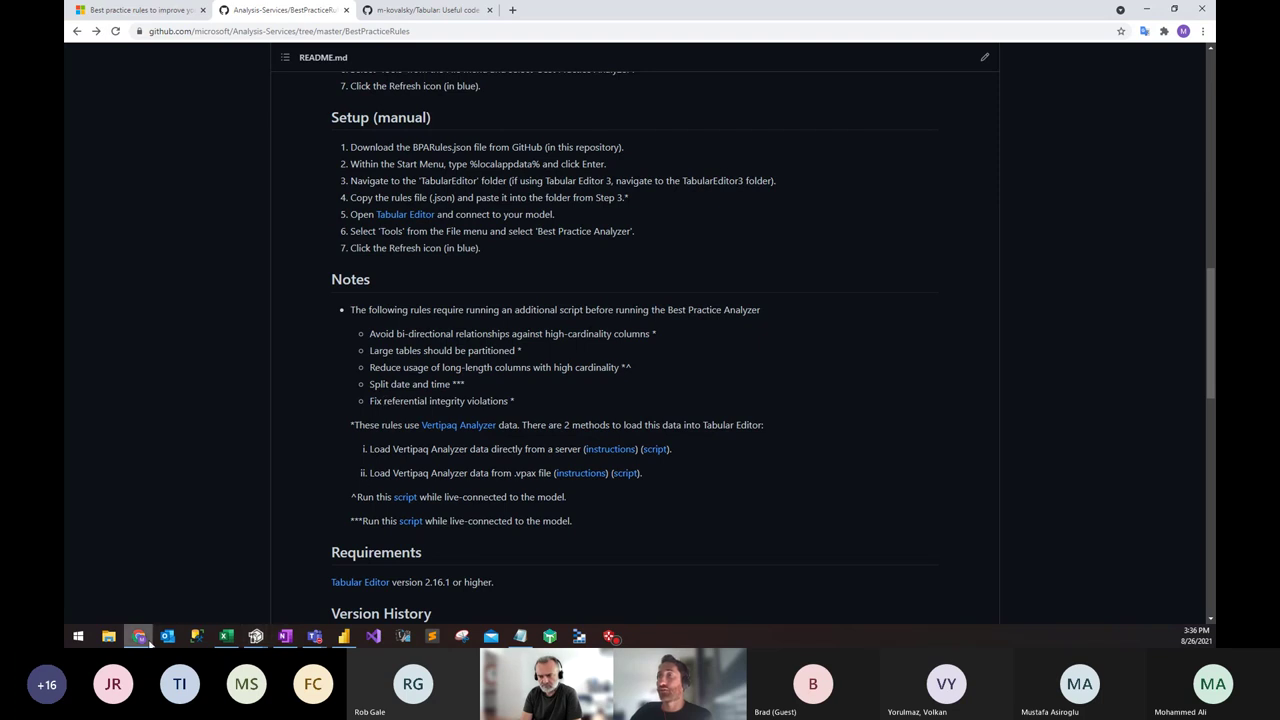
Step: Return to Tabular Editor, open the Best Practice Analyzer for the Contoso model and refresh its results
mouse_move(147, 644)
left_click(256, 636)
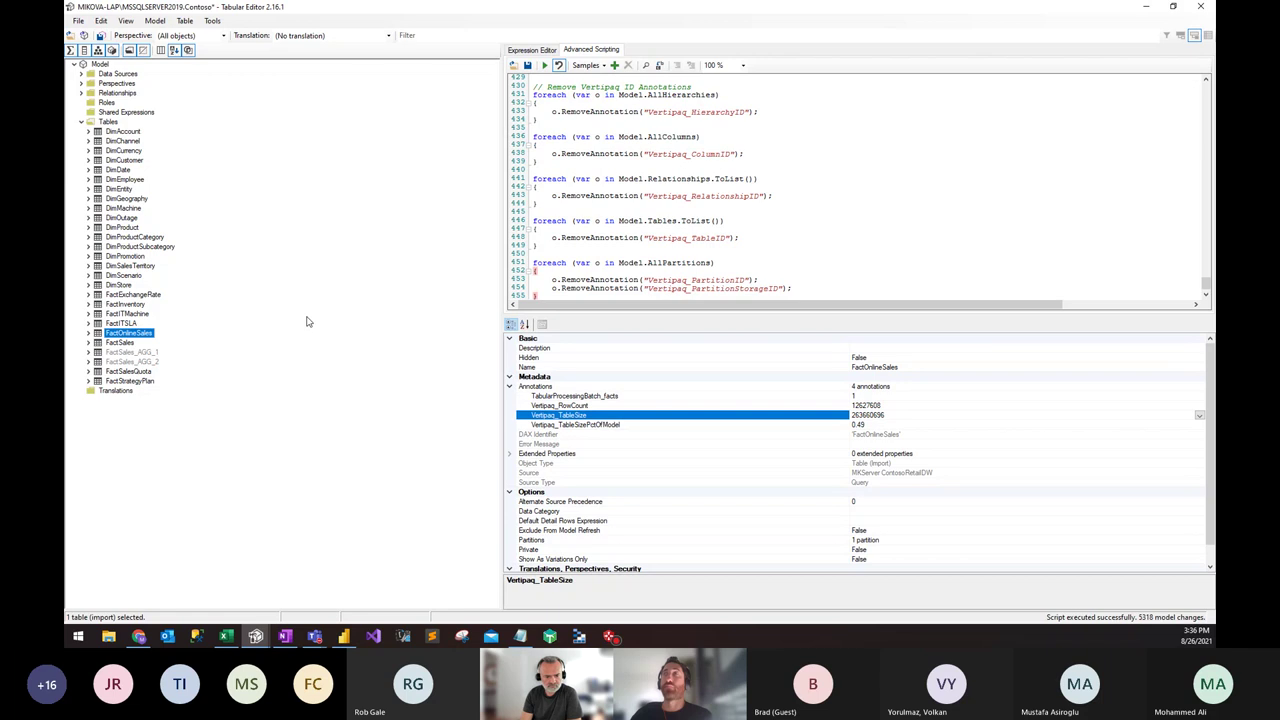
left_click(212, 21)
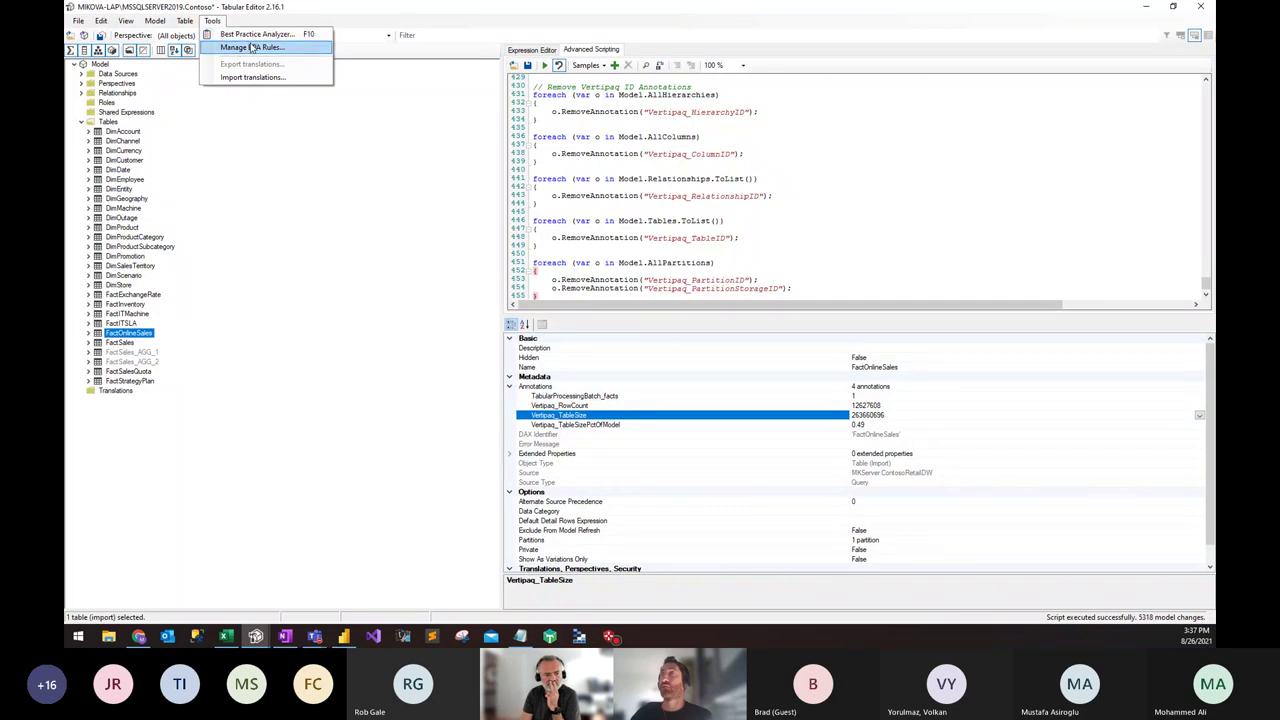
left_click(252, 34)
left_click_drag(248, 70, 415, 144)
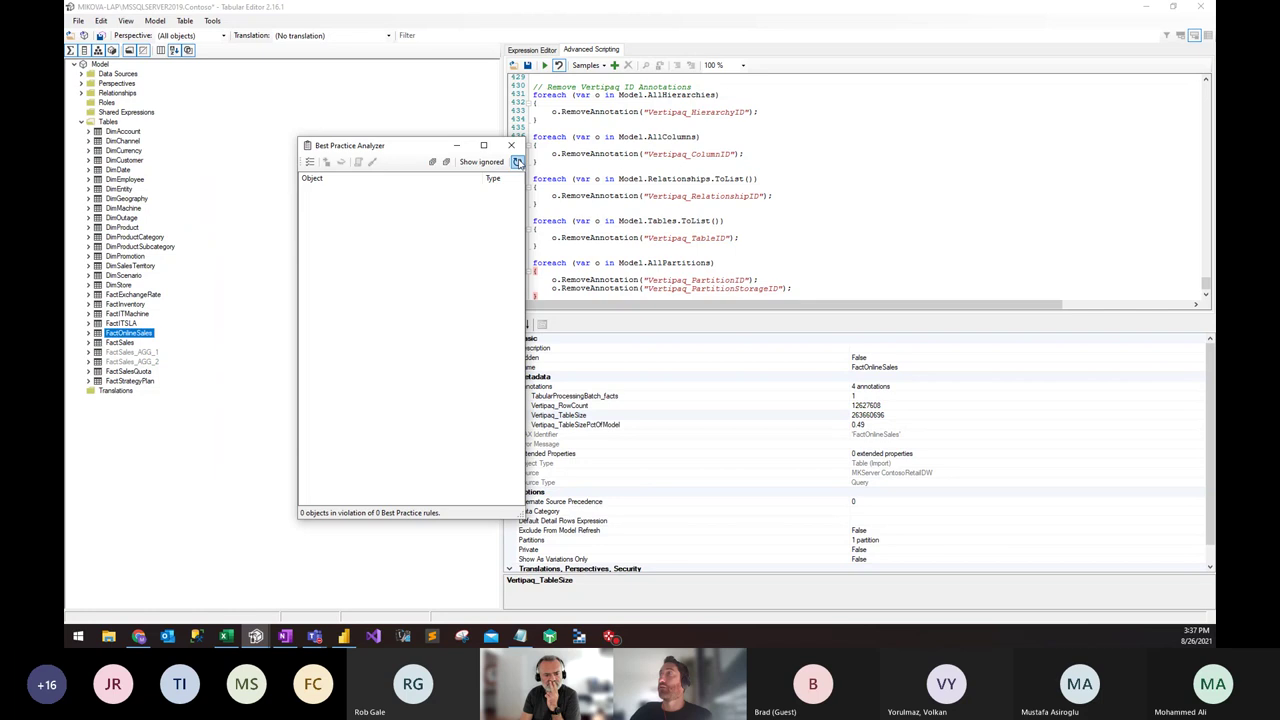
left_click(518, 162)
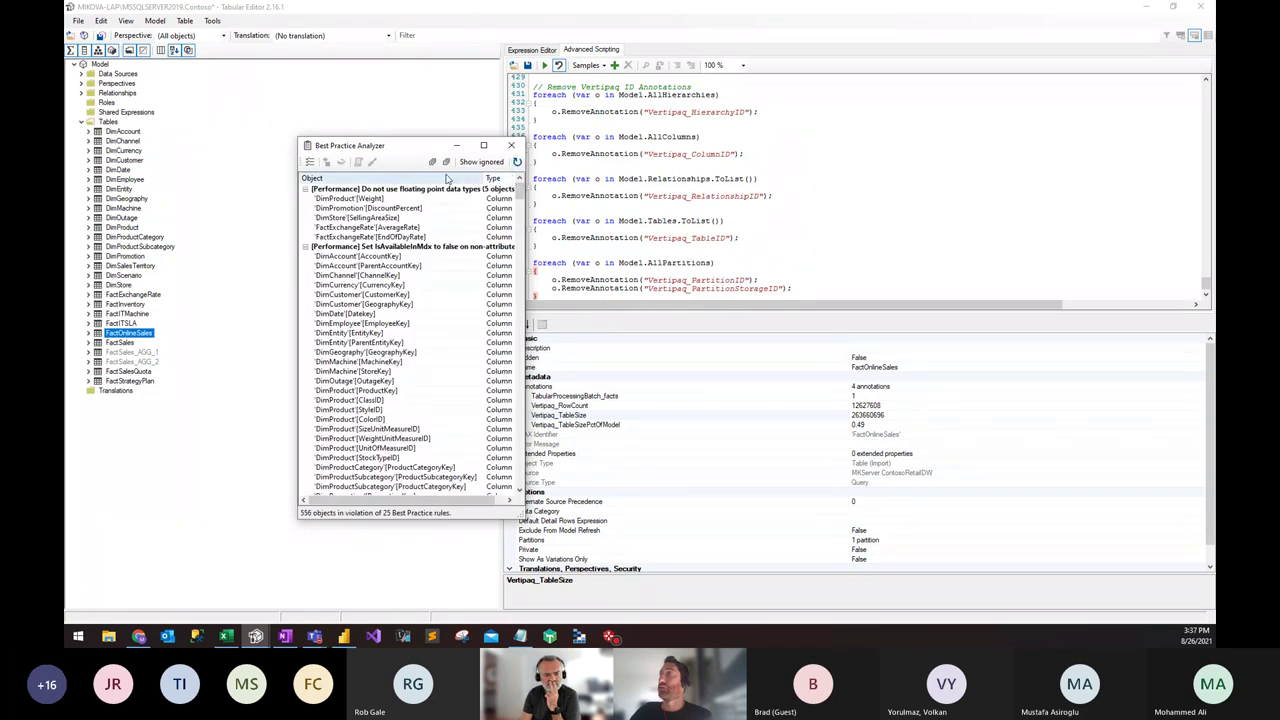
Step: Collapse all rule groups, expand only "Fix referential integrity violations", and examine the listed relationship and the rule's description
left_click(446, 162)
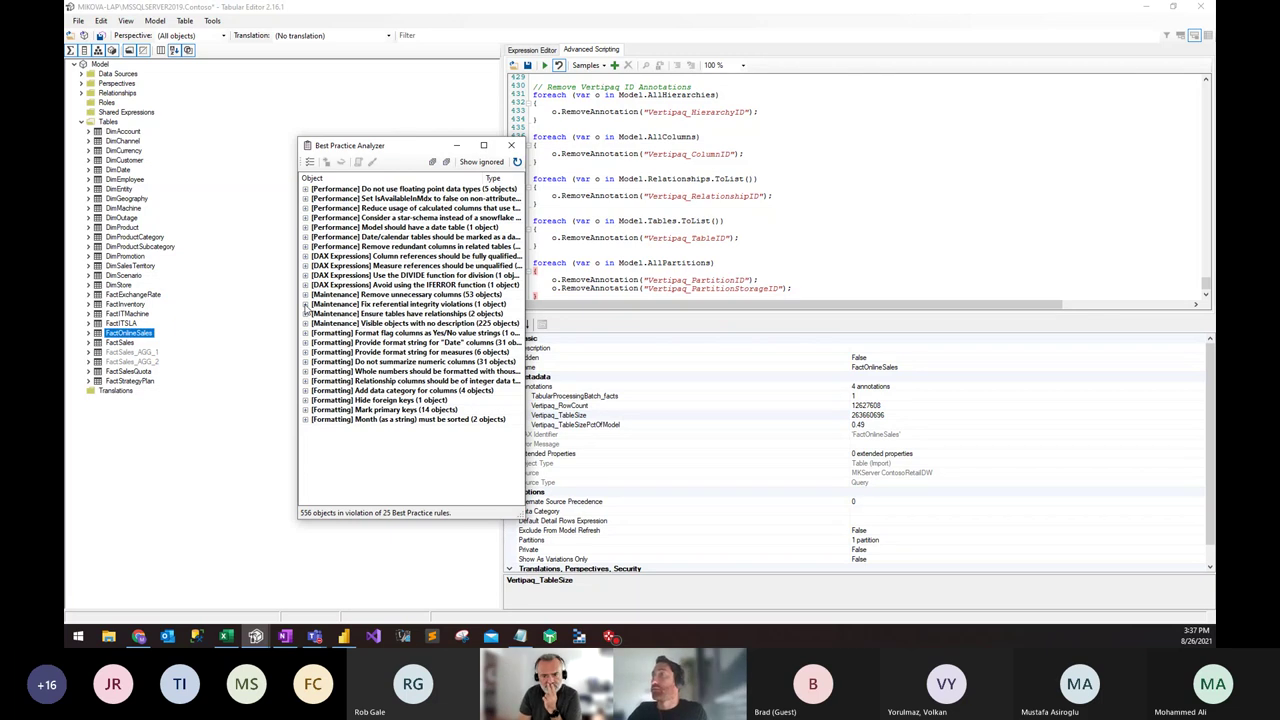
double_click(316, 304)
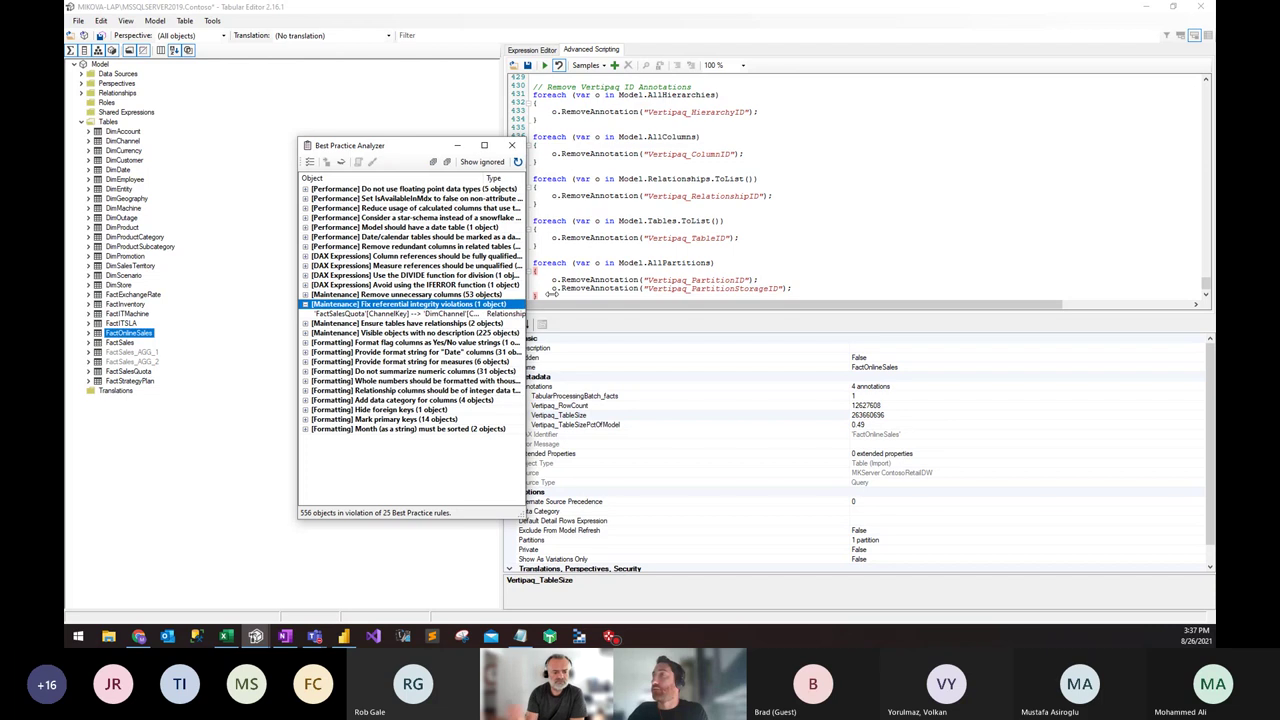
left_click_drag(522, 303, 648, 303)
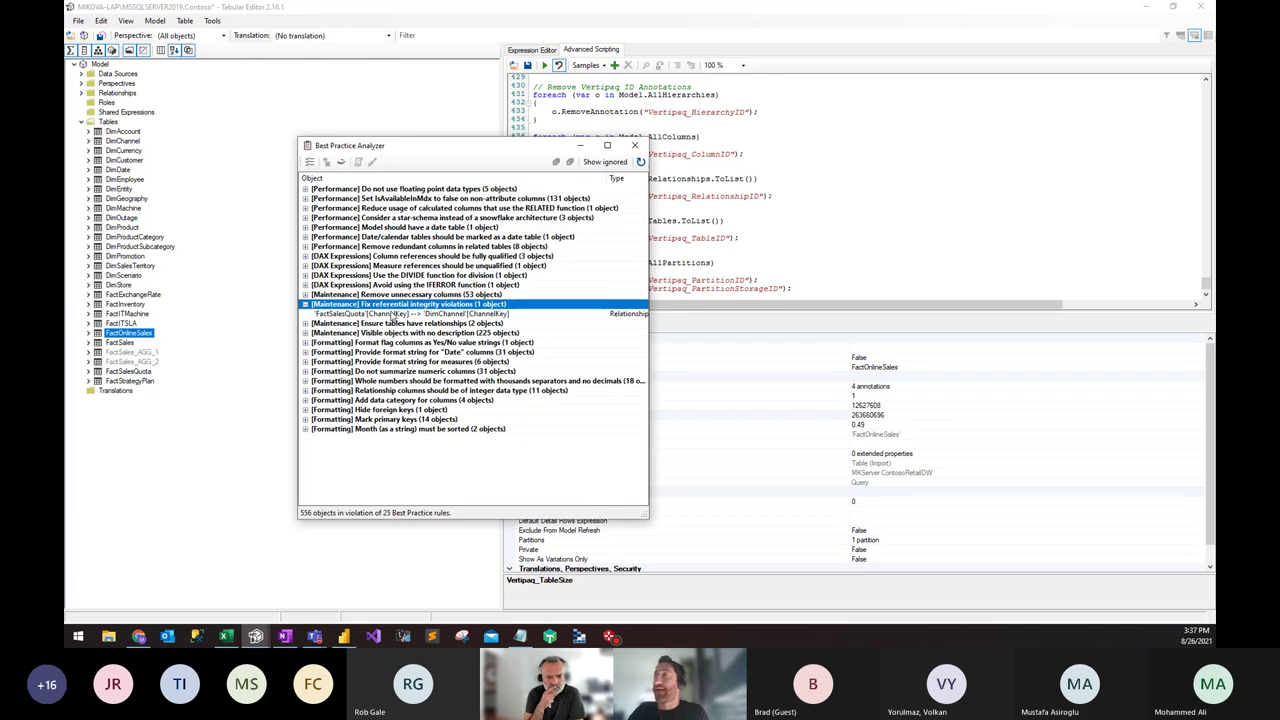
mouse_move(393, 316)
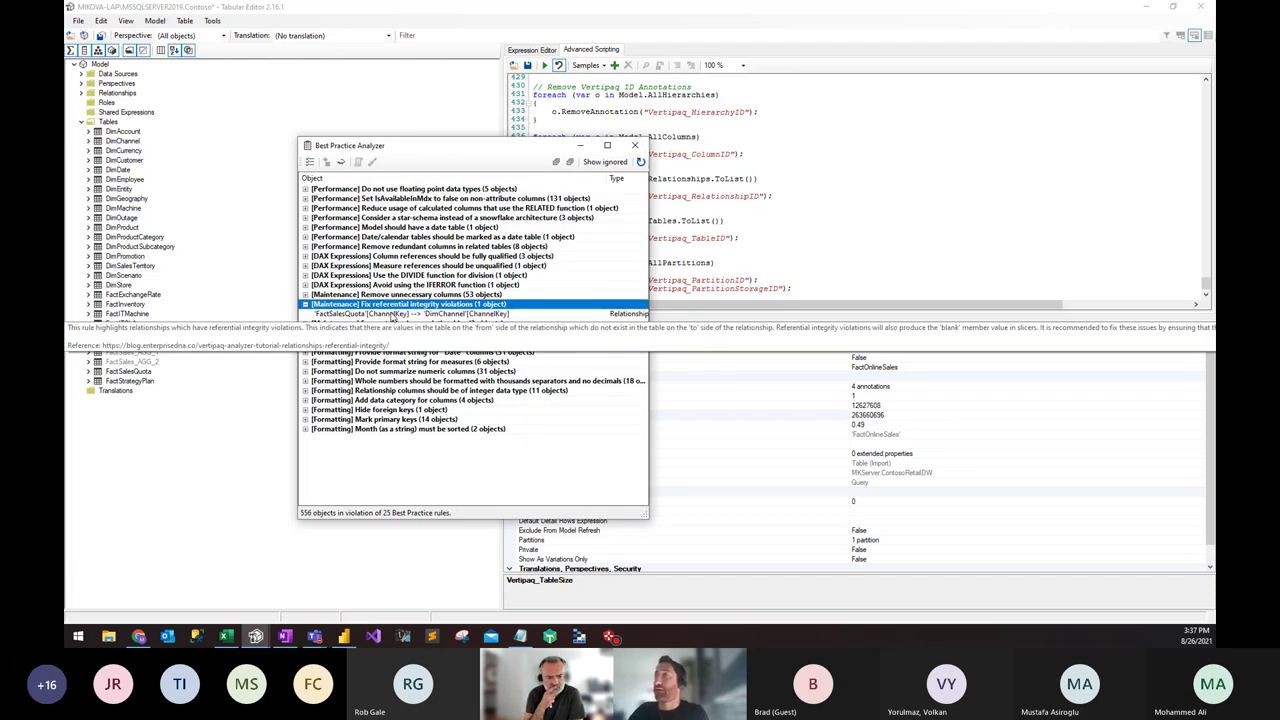
left_click(390, 315)
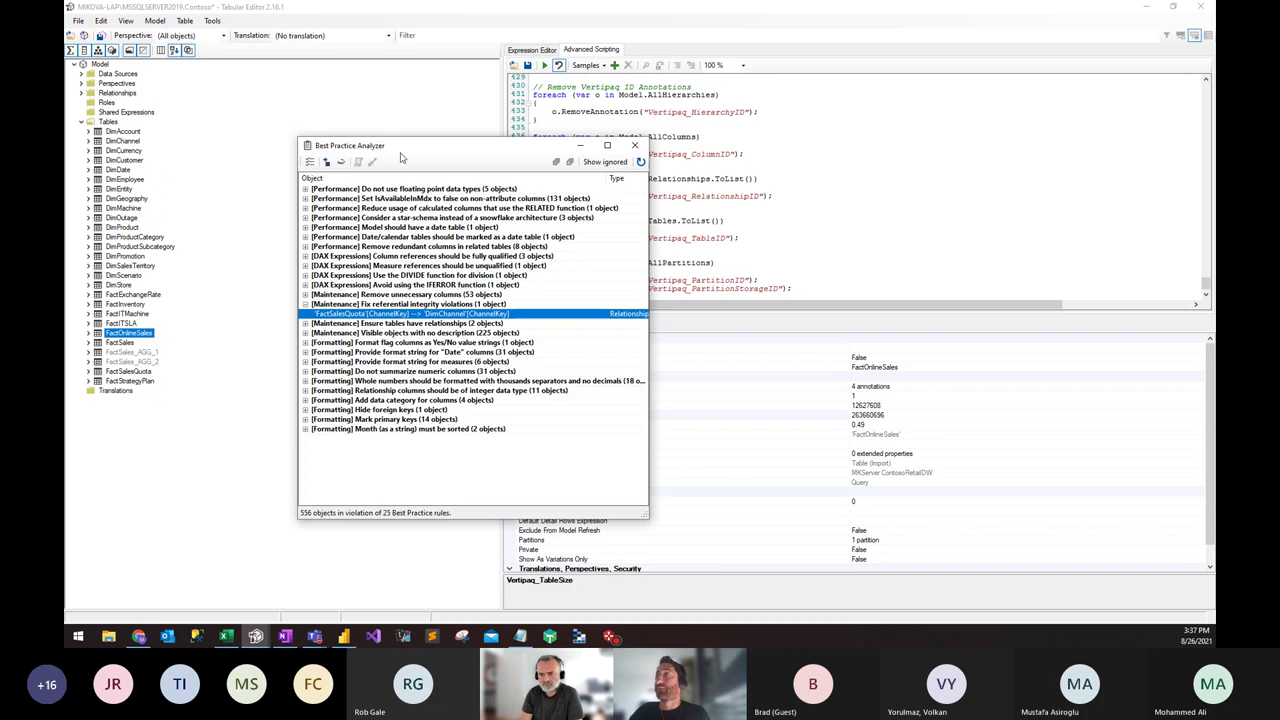
left_click_drag(404, 152, 371, 148)
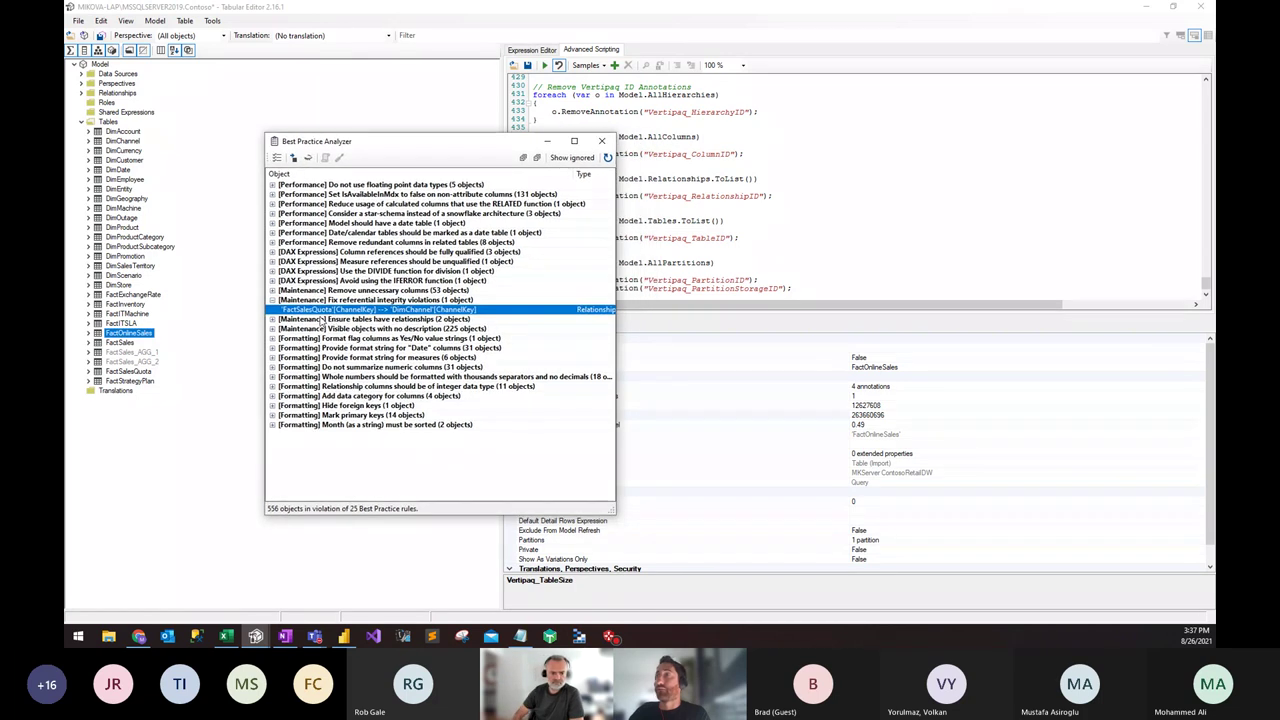
mouse_move(381, 311)
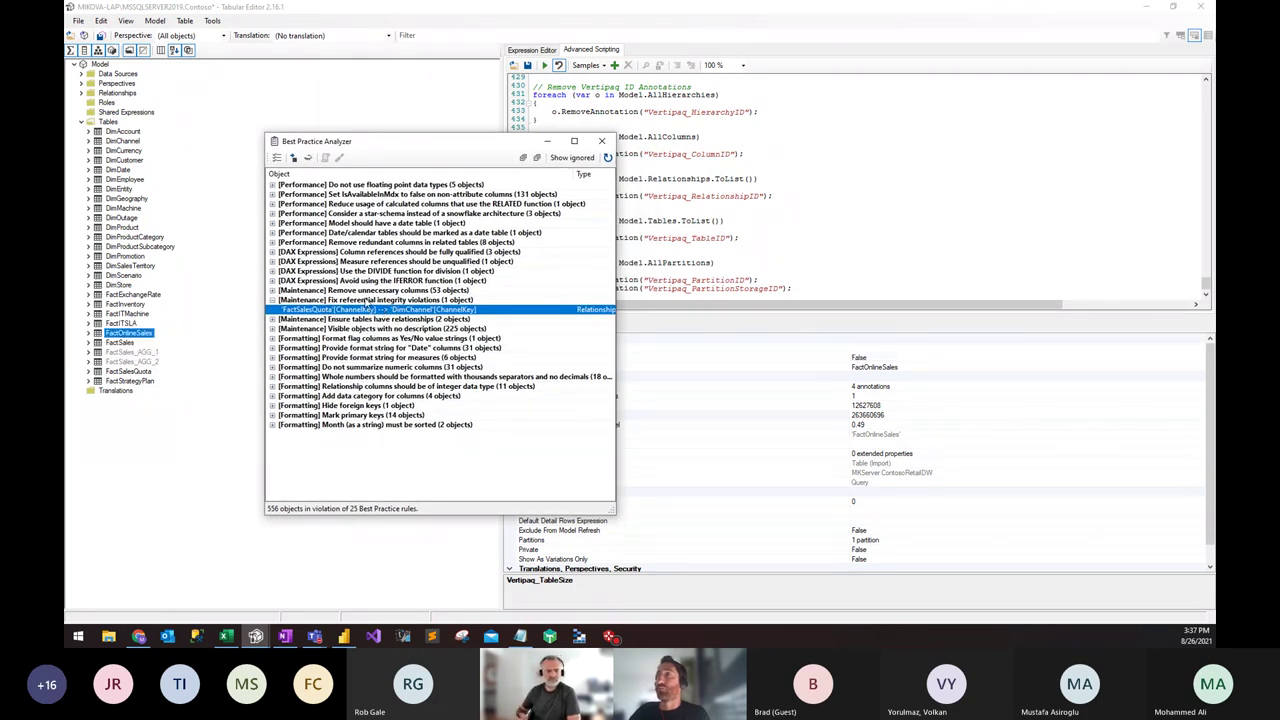
Step: Open the "Fix referential integrity violations" rule from the local user's rule collection in the rule editor
left_click(278, 158)
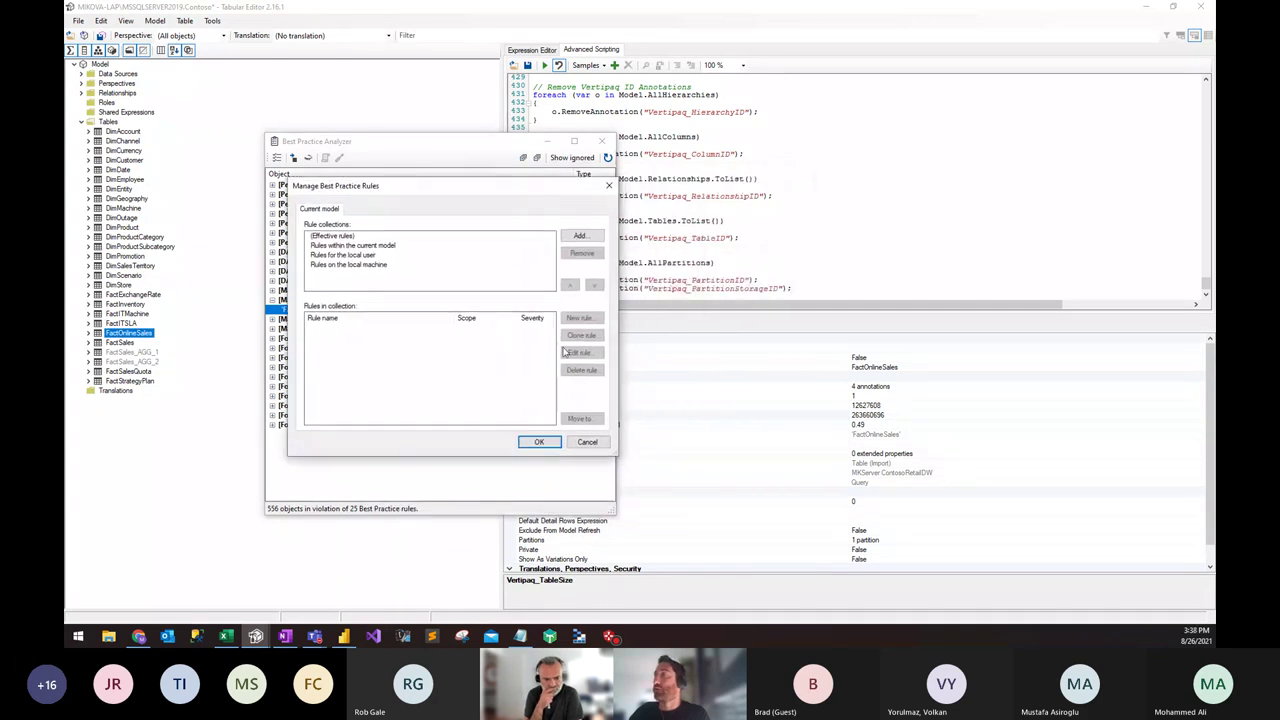
left_click(393, 255)
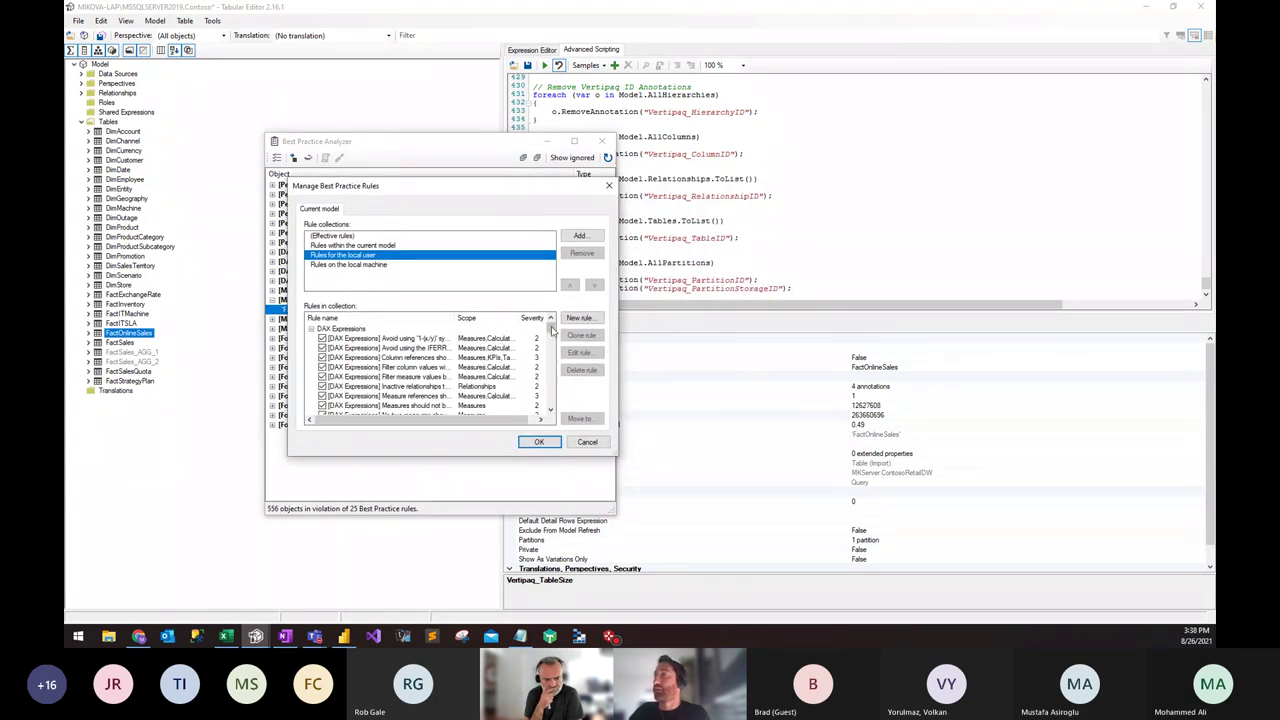
left_click_drag(552, 328, 551, 369)
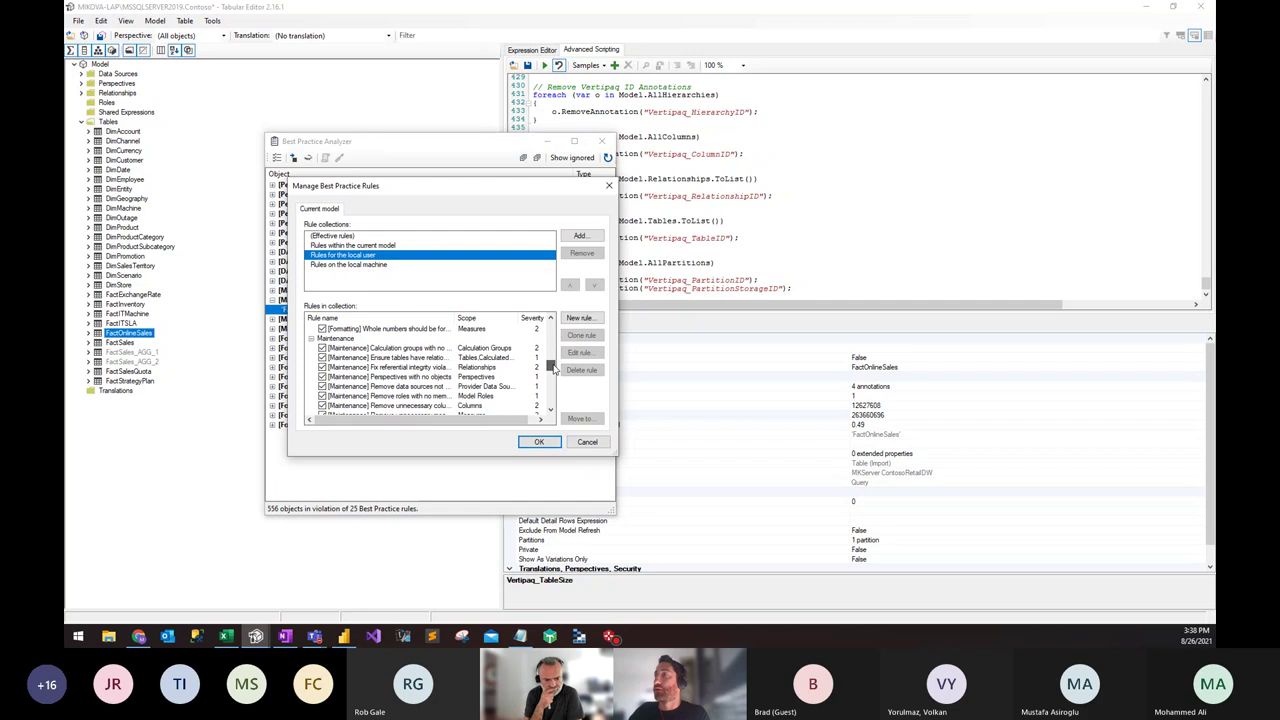
left_click(460, 367)
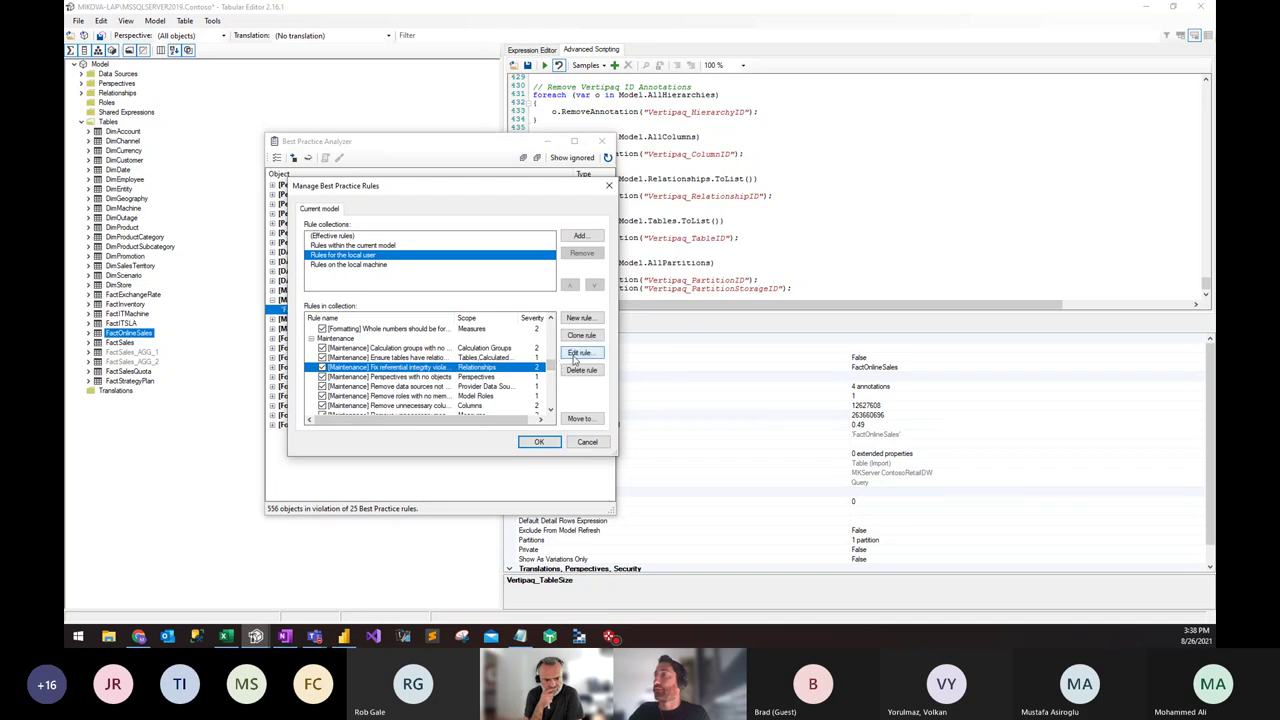
left_click(579, 353)
left_click_drag(423, 92, 521, 255)
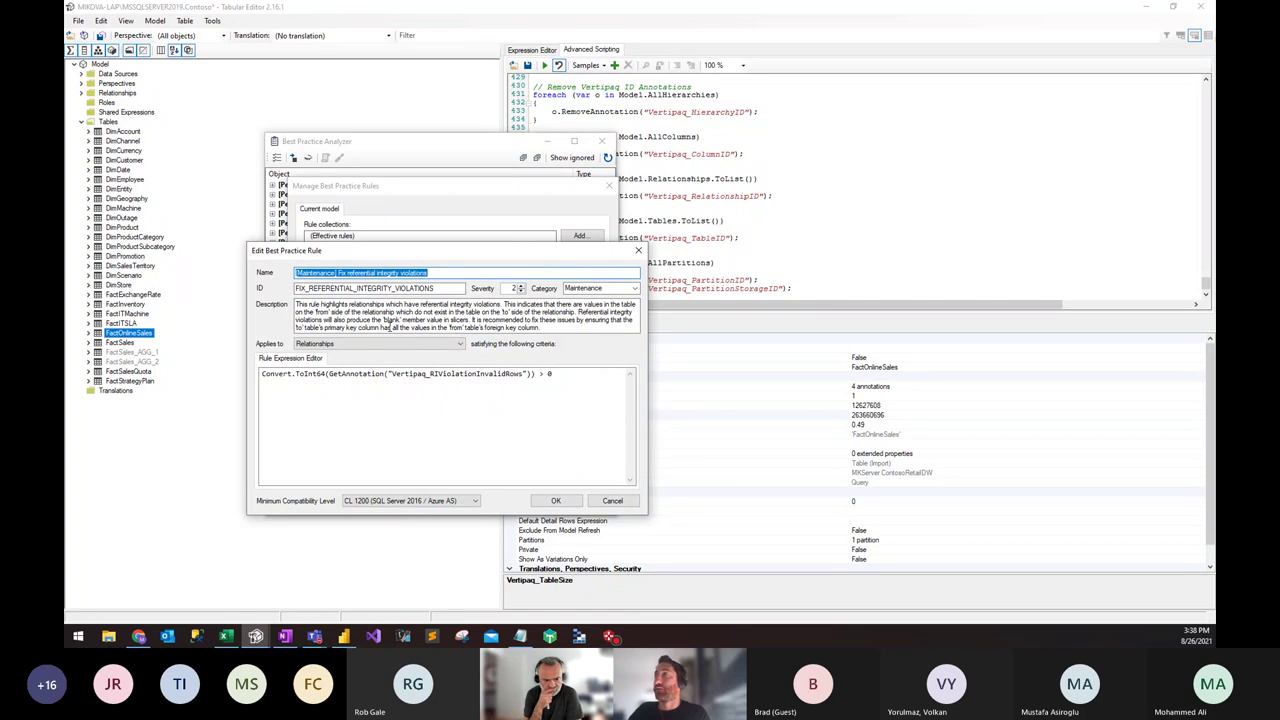
Step: Read the rule's full description down to its reference link, then leave the rule editor and rule manager without saving
left_click(545, 327)
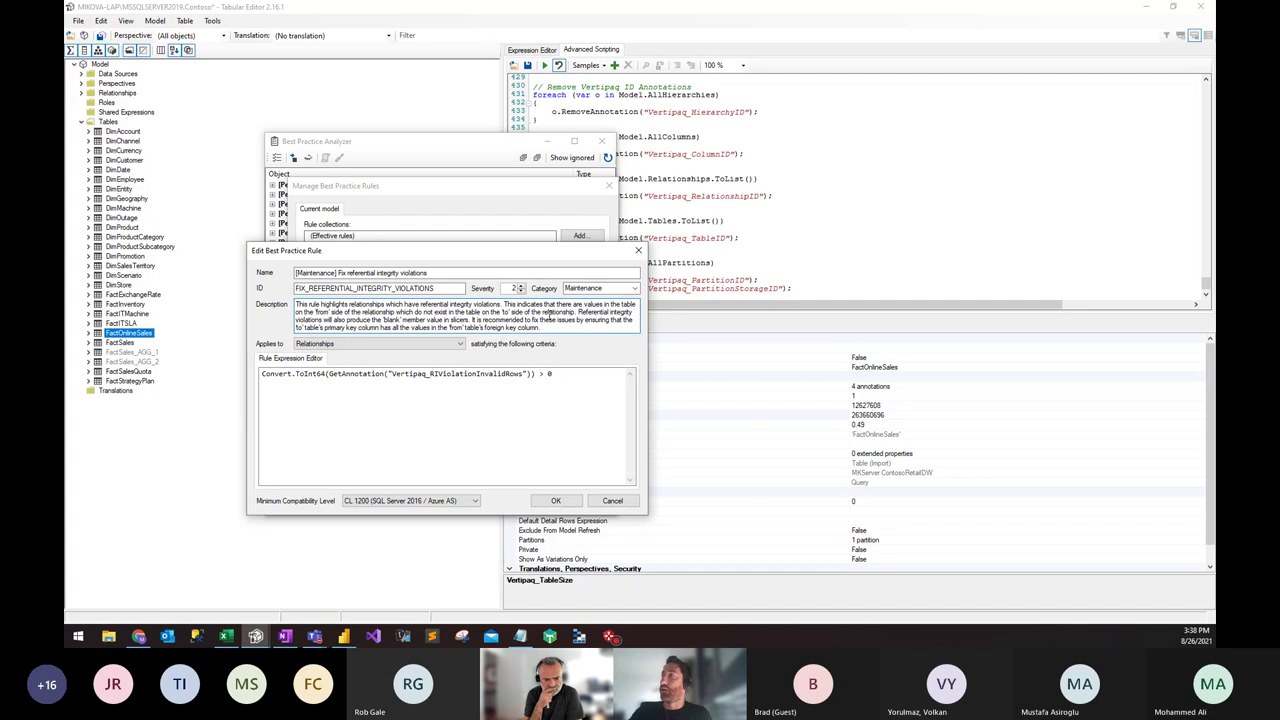
scroll(548, 317, "down", 2)
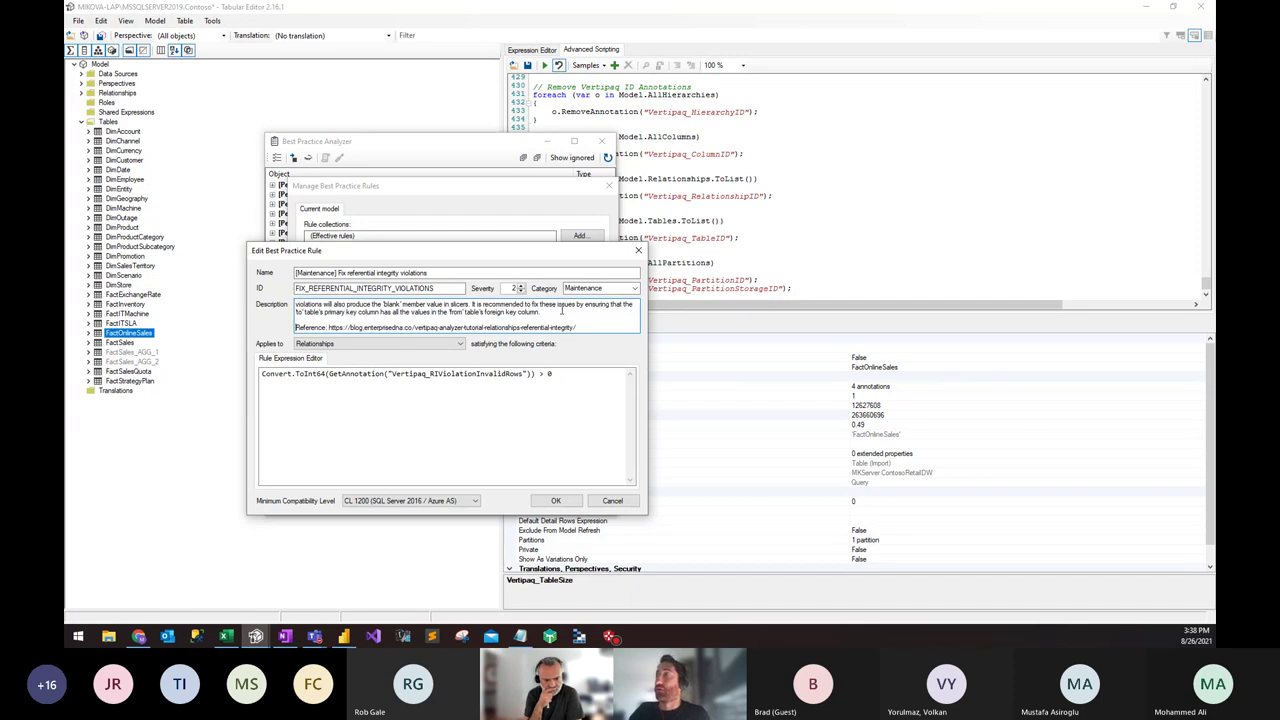
left_click_drag(561, 311, 541, 304)
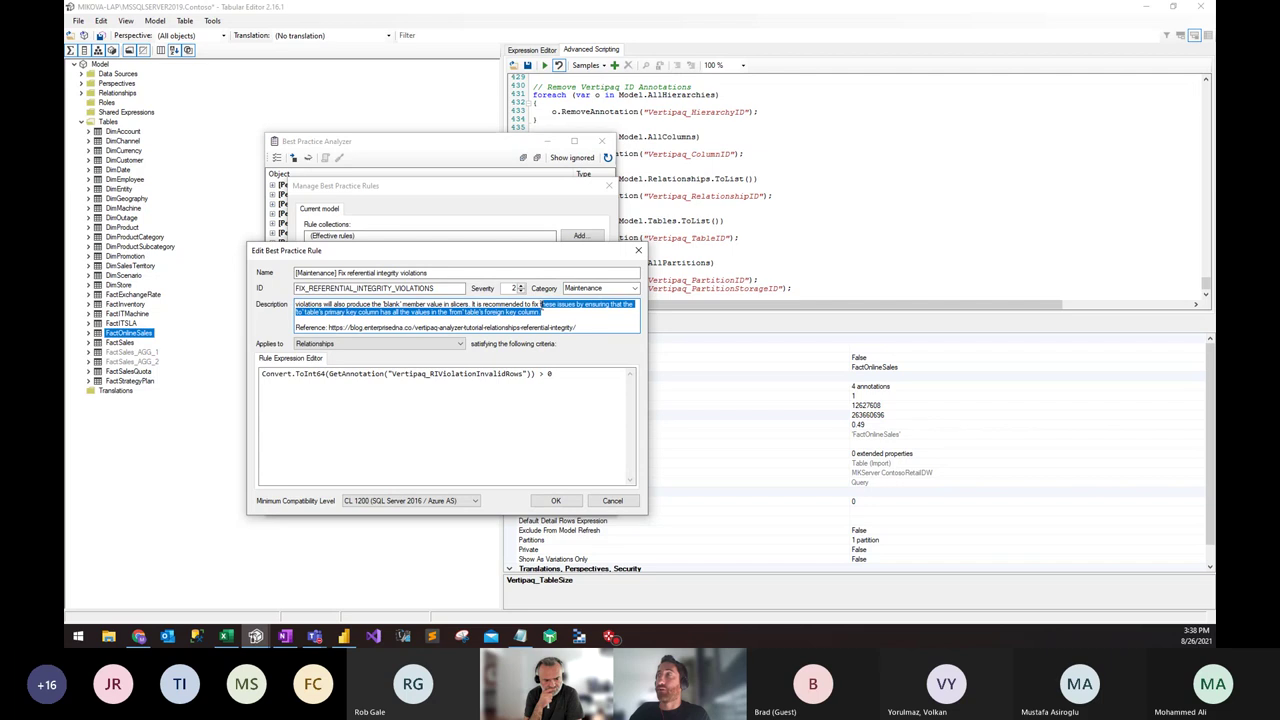
left_click(555, 306)
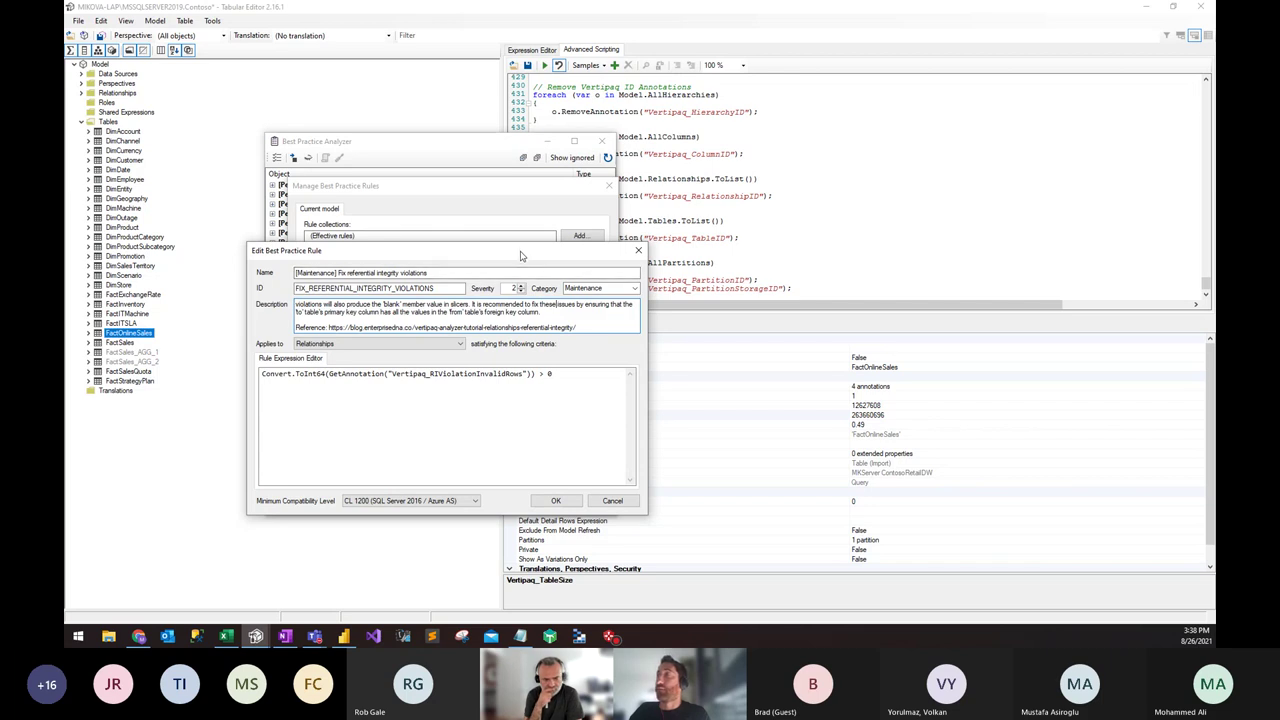
left_click(613, 502)
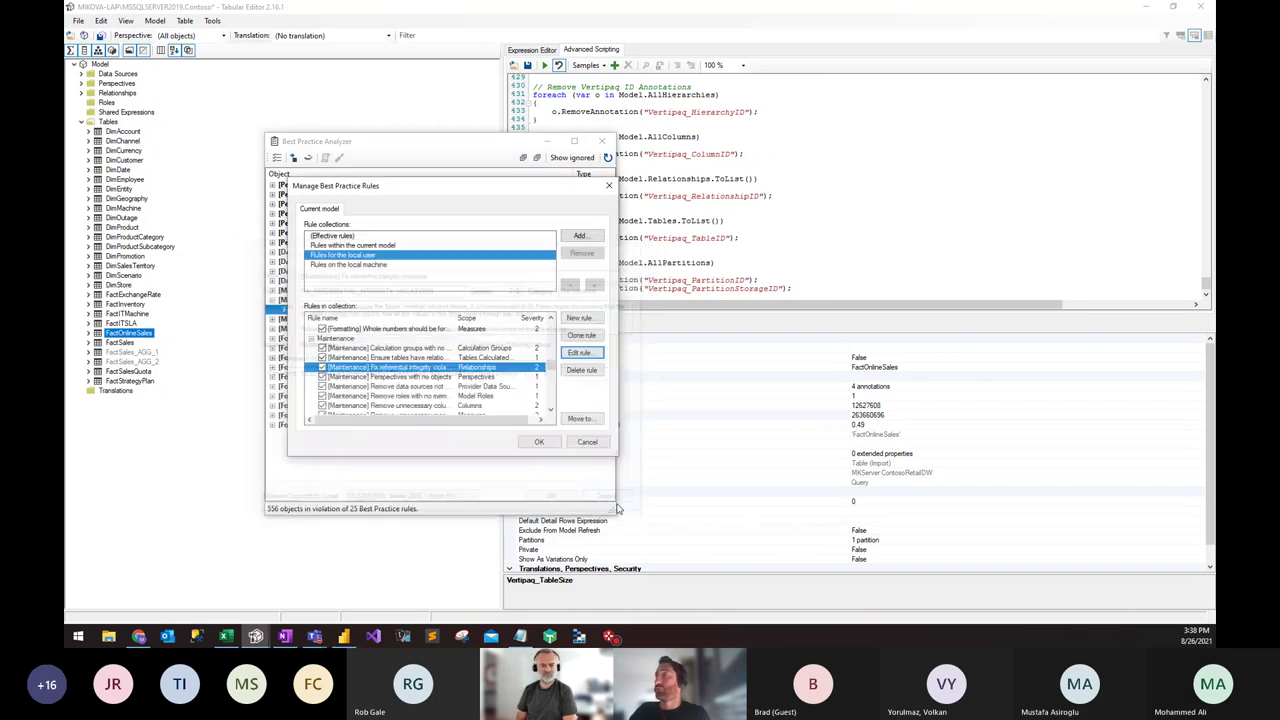
left_click(588, 442)
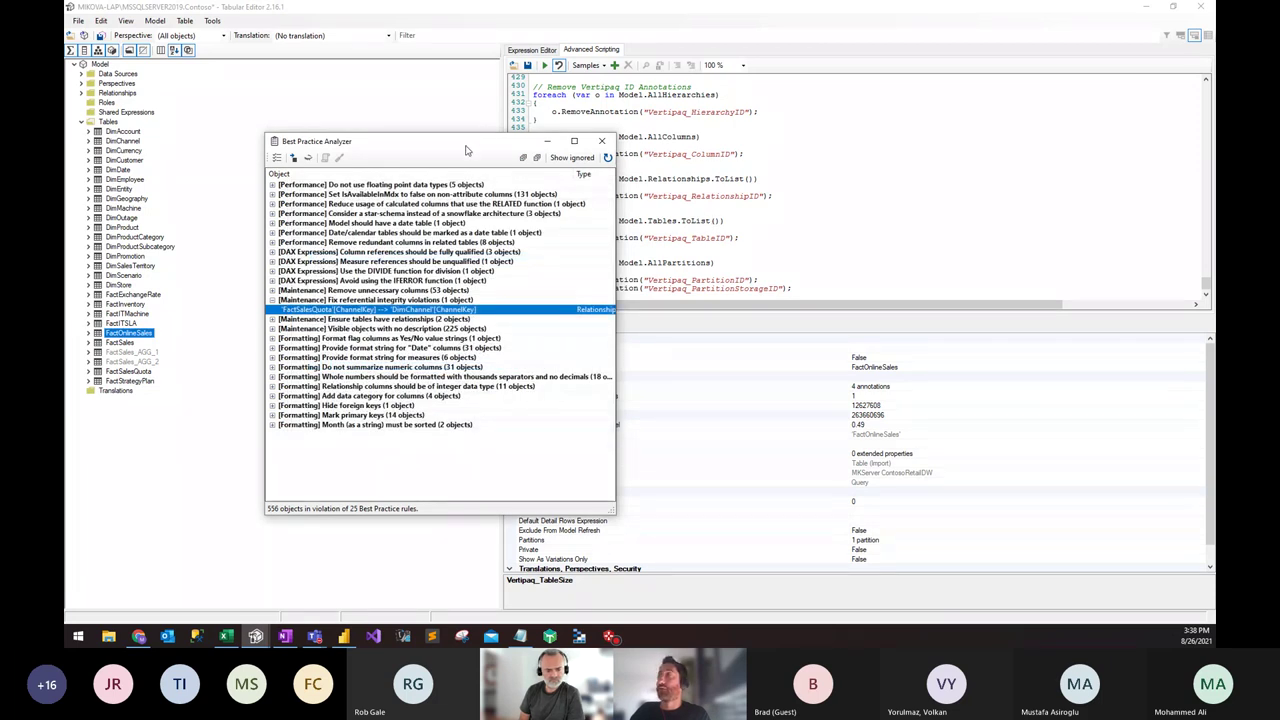
left_click_drag(466, 148, 459, 145)
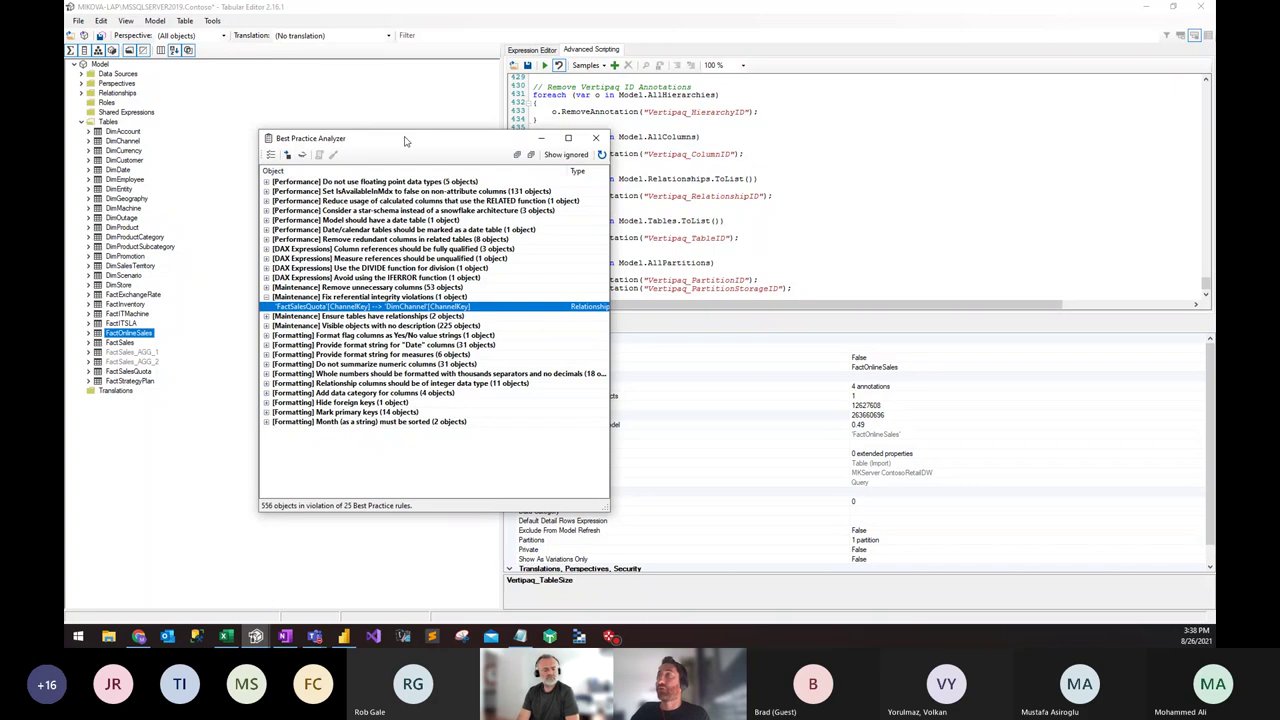
left_click_drag(405, 141, 421, 146)
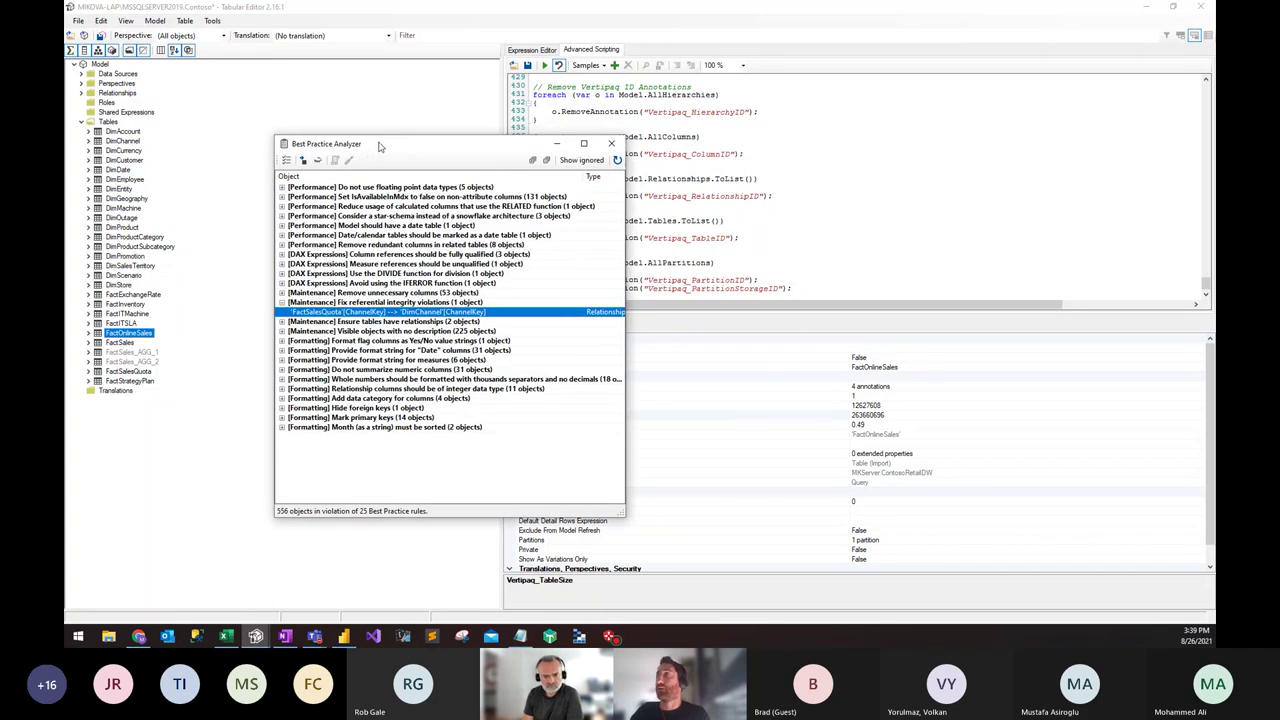
left_click_drag(379, 147, 394, 150)
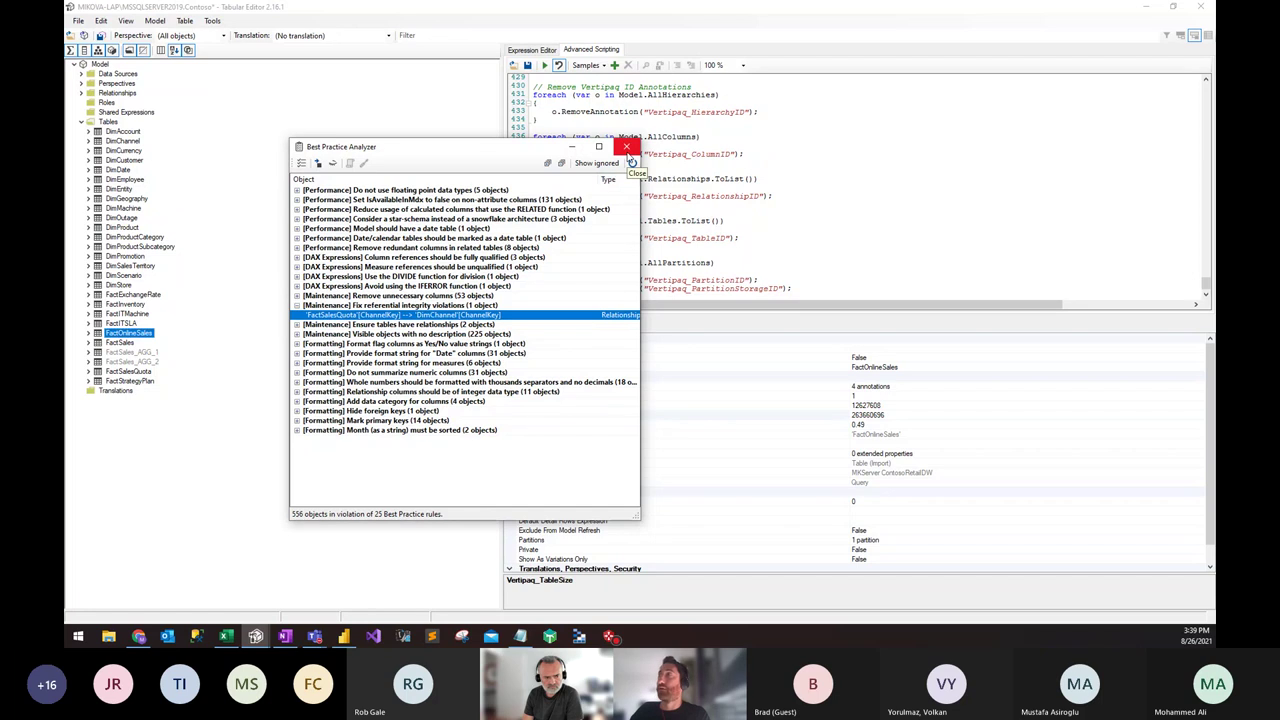
Step: Close the Best Practice Analyzer and clear the entire script from the Advanced Scripting editor
left_click(627, 150)
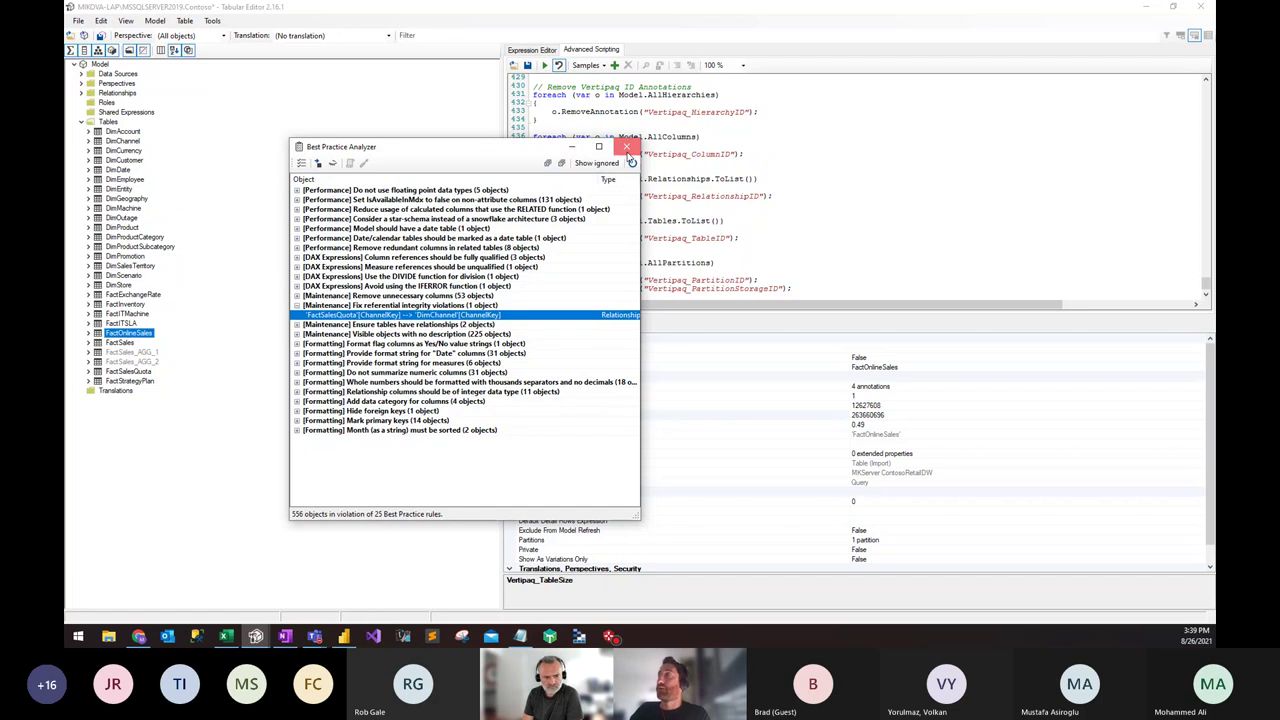
left_click(649, 185)
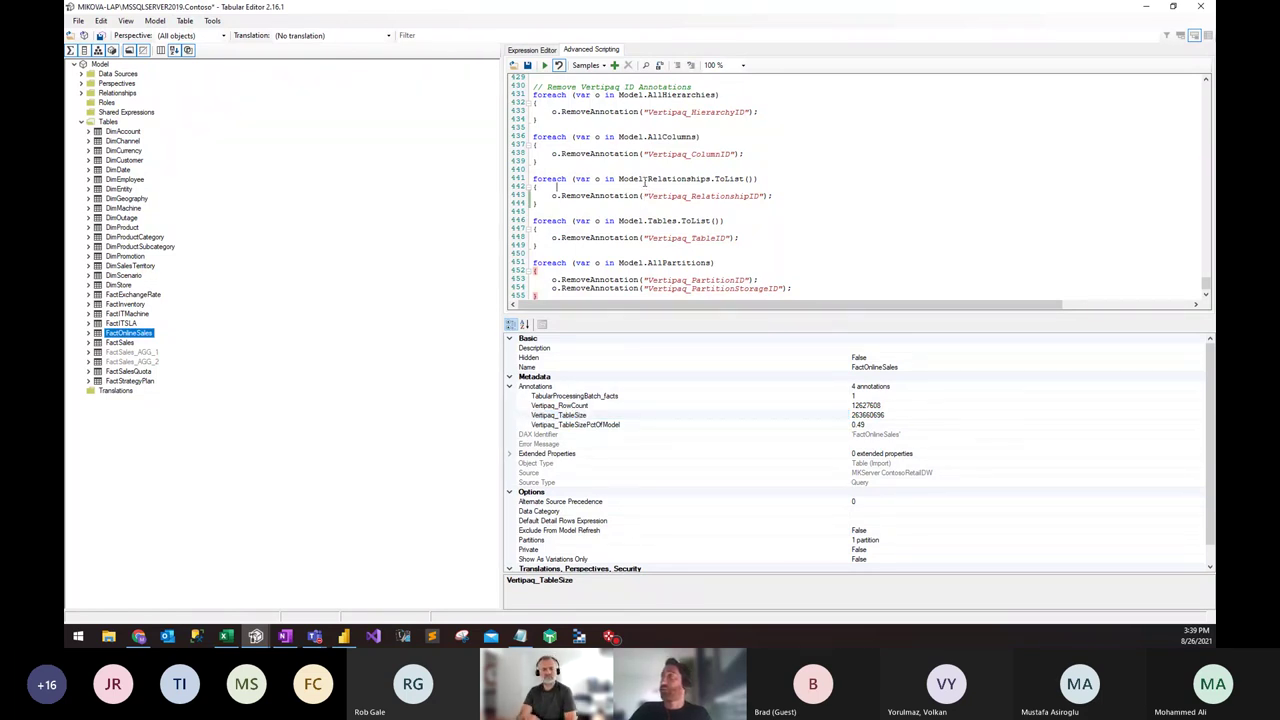
key("ctrl+a")
key("Delete")
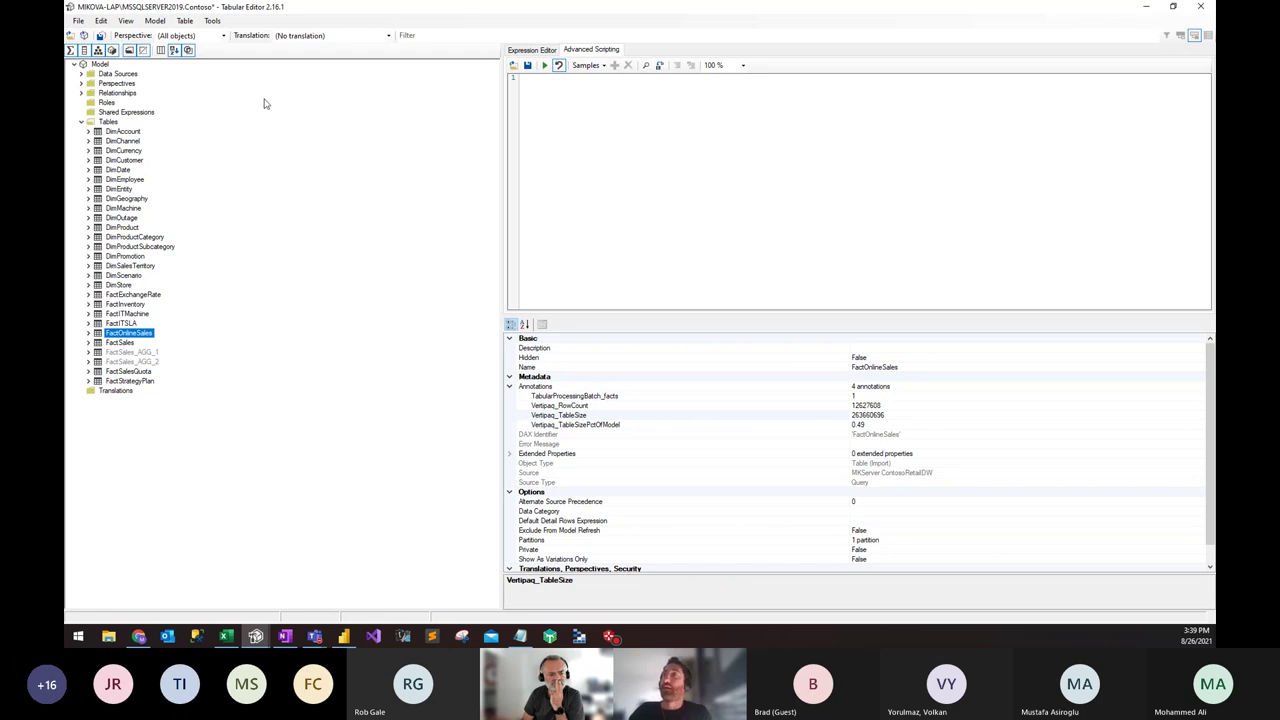
Step: Open the best practice rule manager, list the rules for the local user and enlarge the window
left_click(214, 22)
left_click(254, 27)
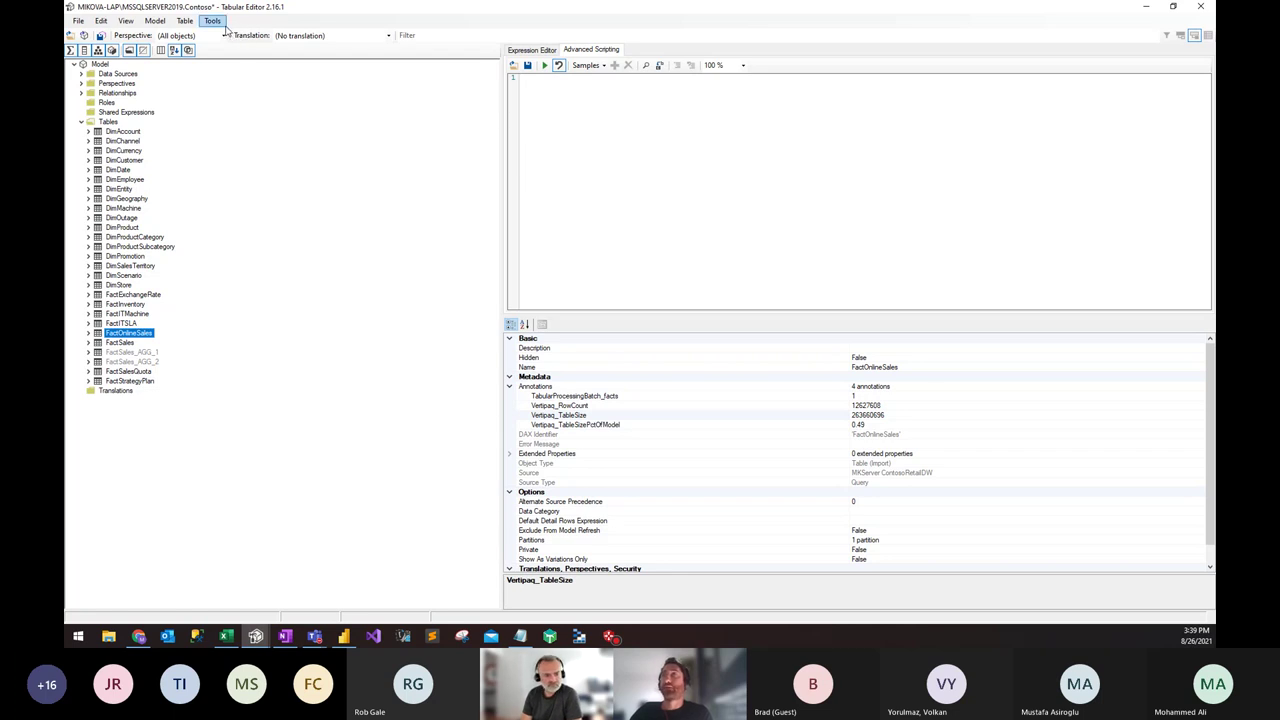
left_click(219, 22)
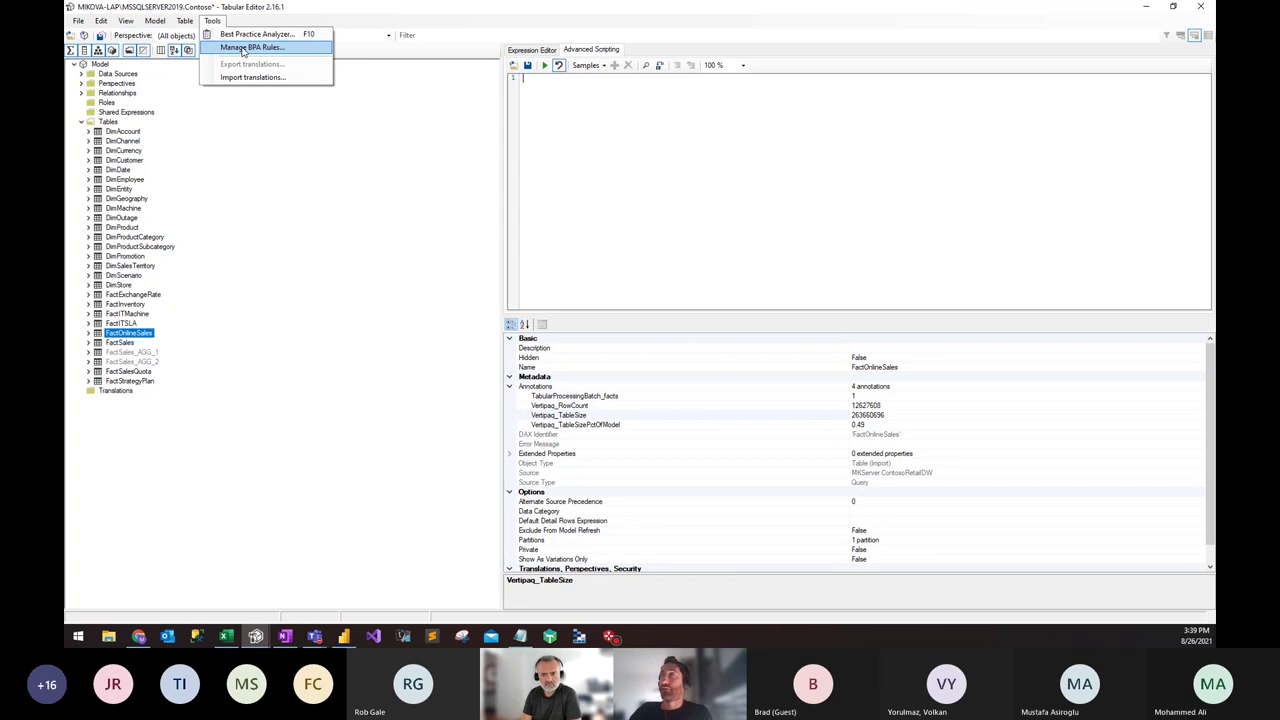
left_click(245, 48)
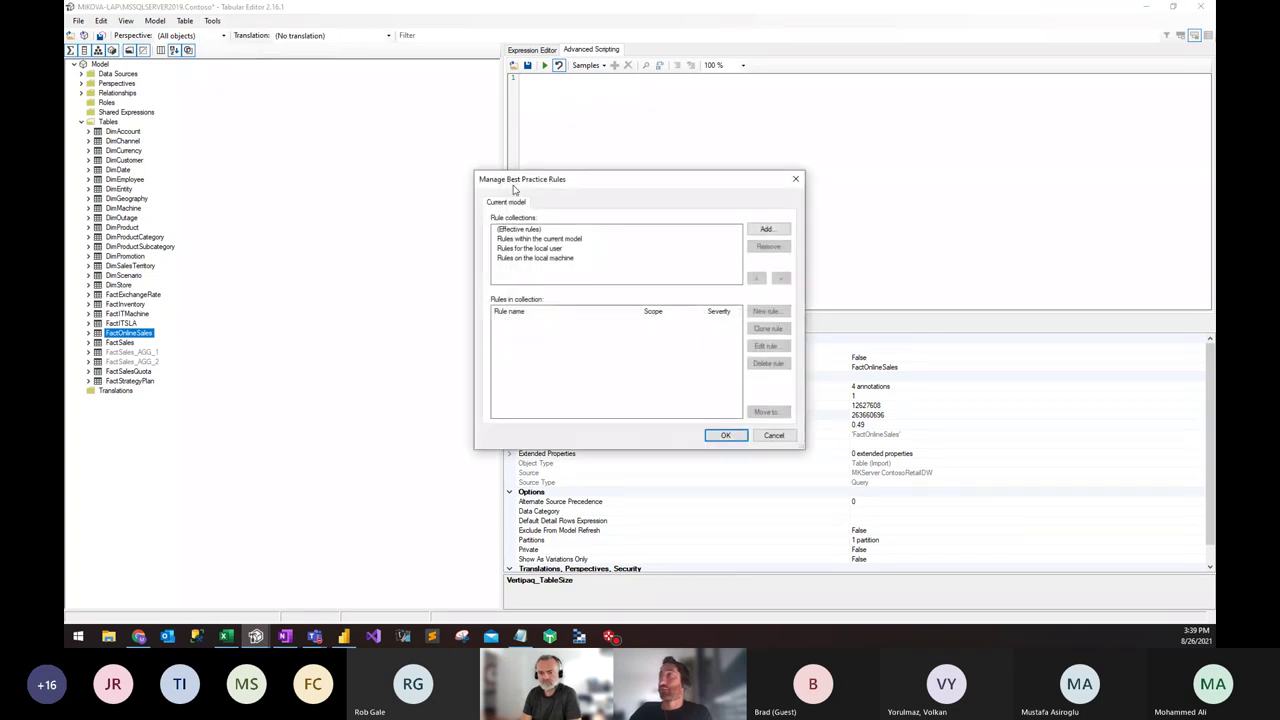
left_click_drag(513, 188, 279, 203)
left_click(297, 263)
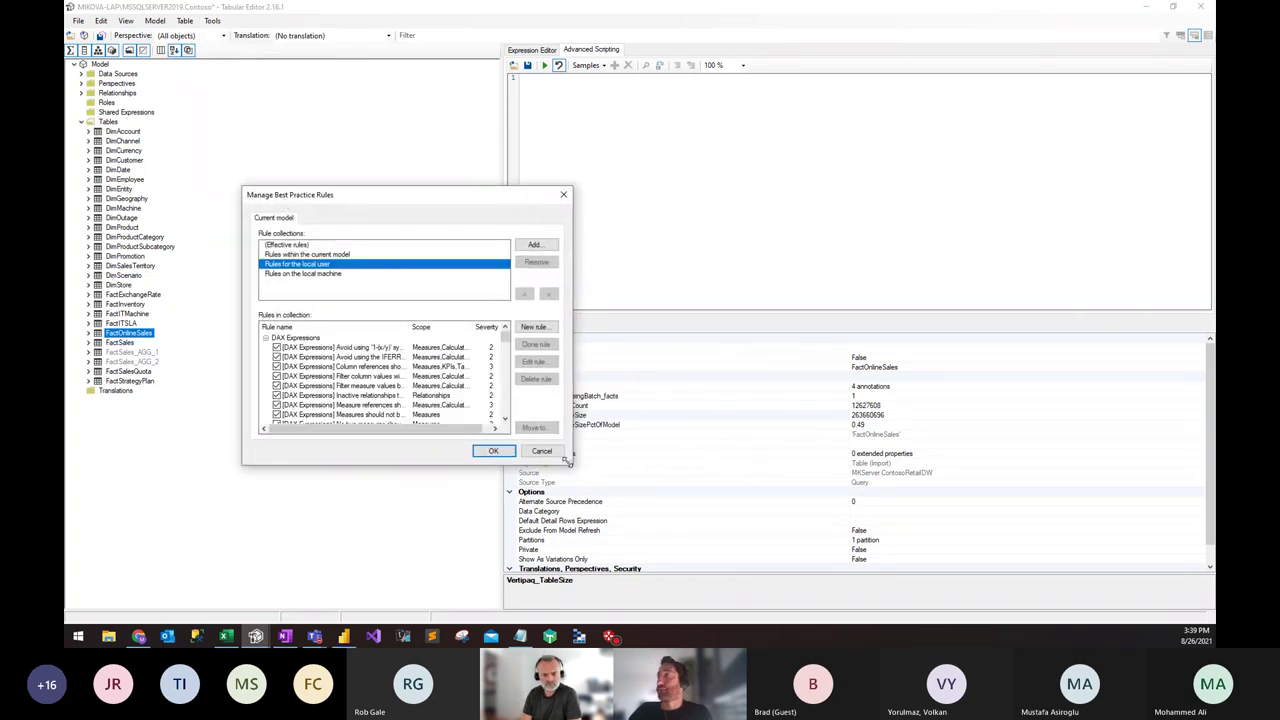
left_click_drag(567, 460, 780, 564)
Step: Widen the rule name column, locate "Remove unnecessary columns" and "Set IsAvailableInMdx to false on non-attribute columns", and close the manager without saving
left_click_drag(715, 357, 715, 420)
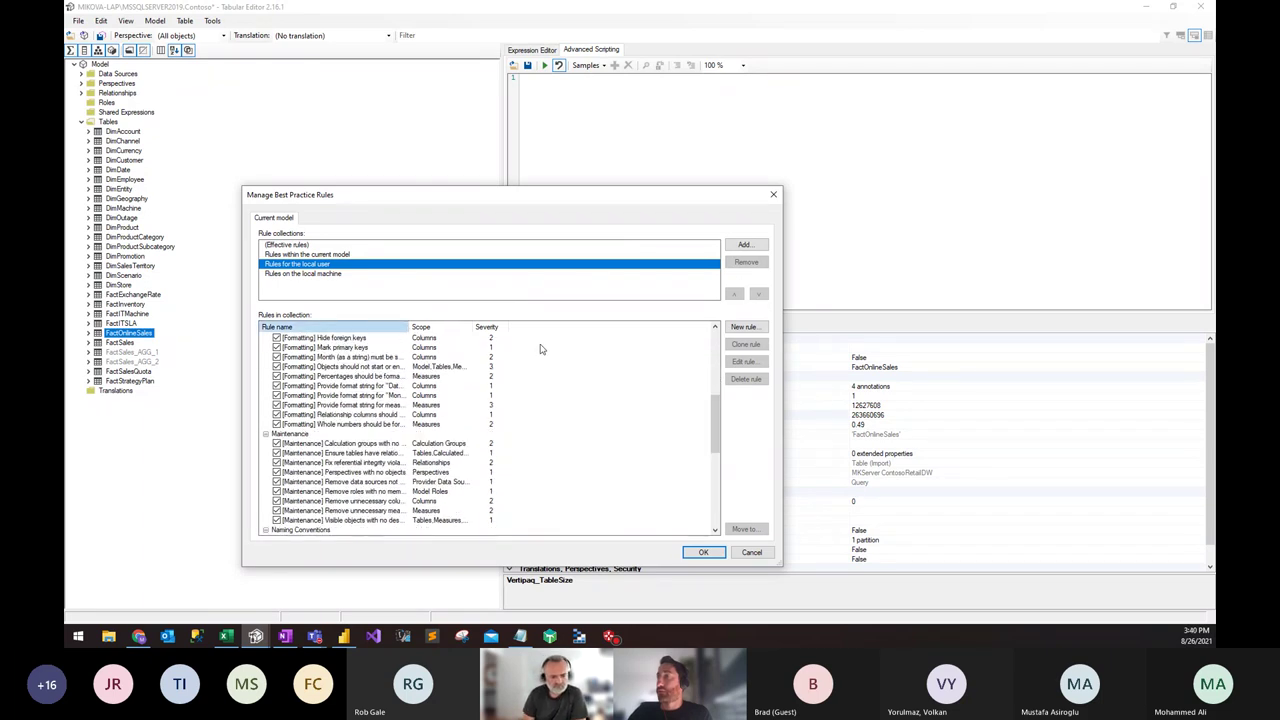
left_click_drag(410, 326, 577, 325)
left_click(379, 500)
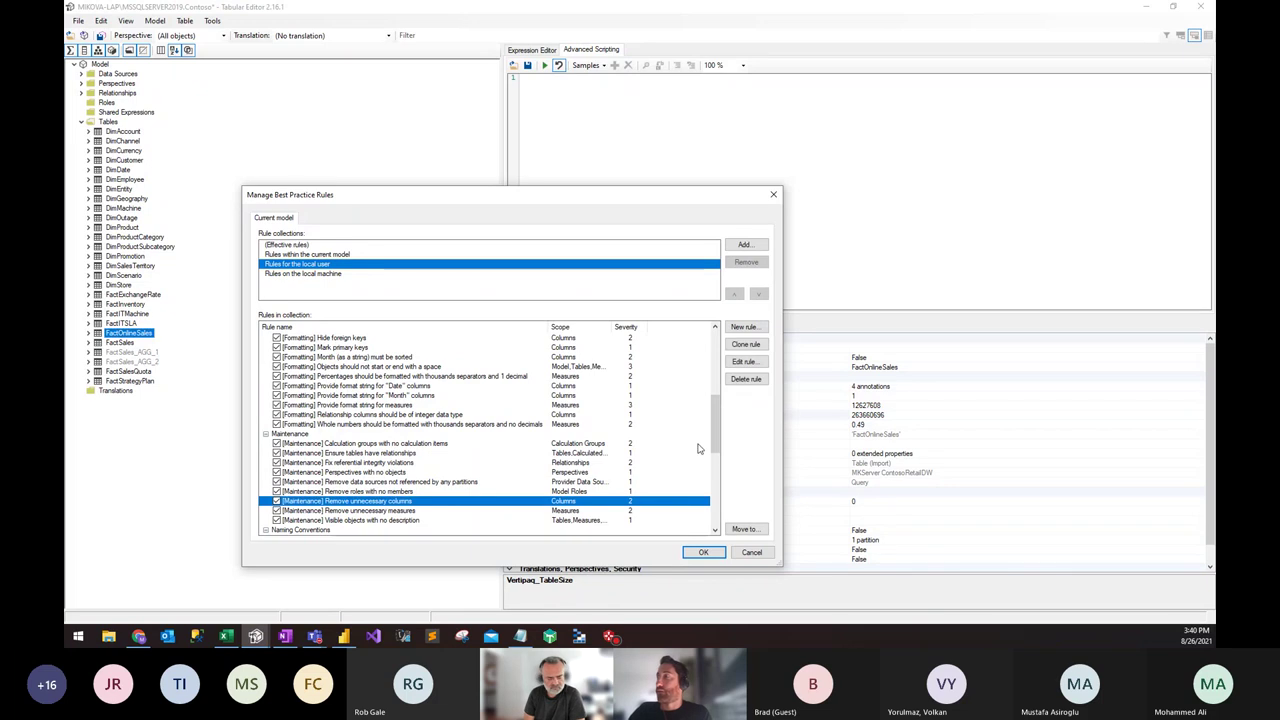
left_click_drag(716, 440, 720, 512)
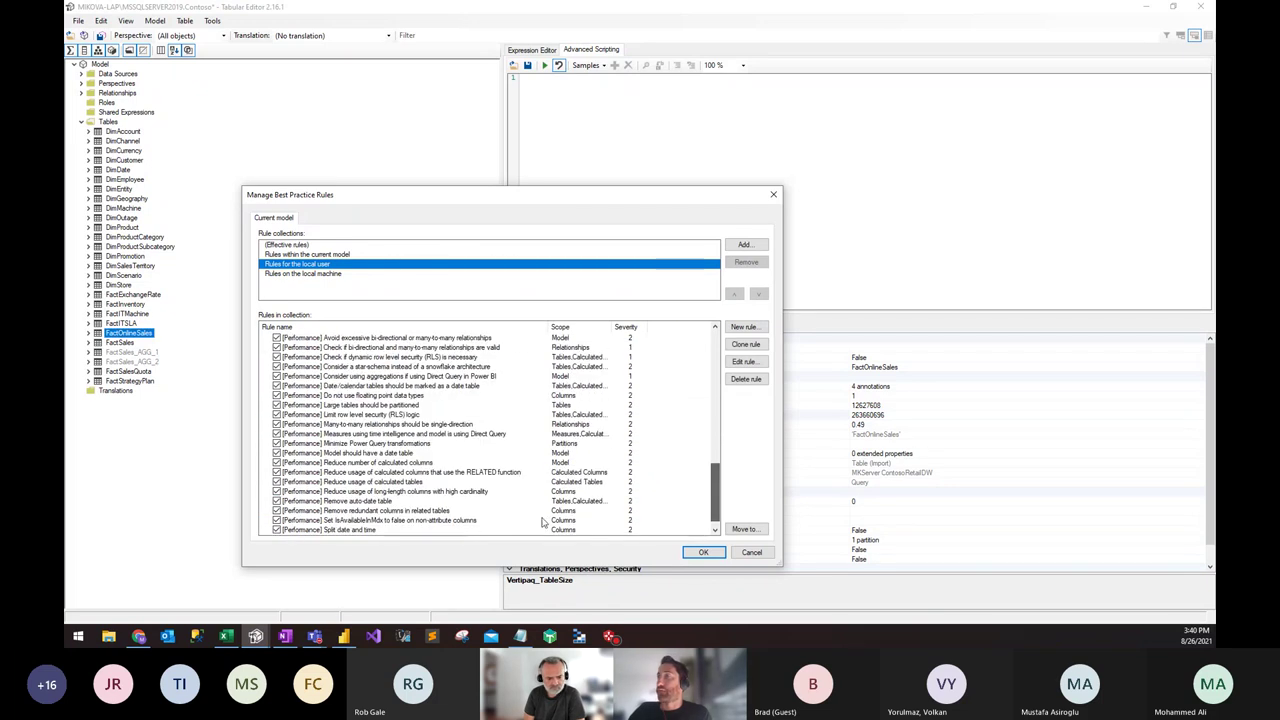
left_click(350, 521)
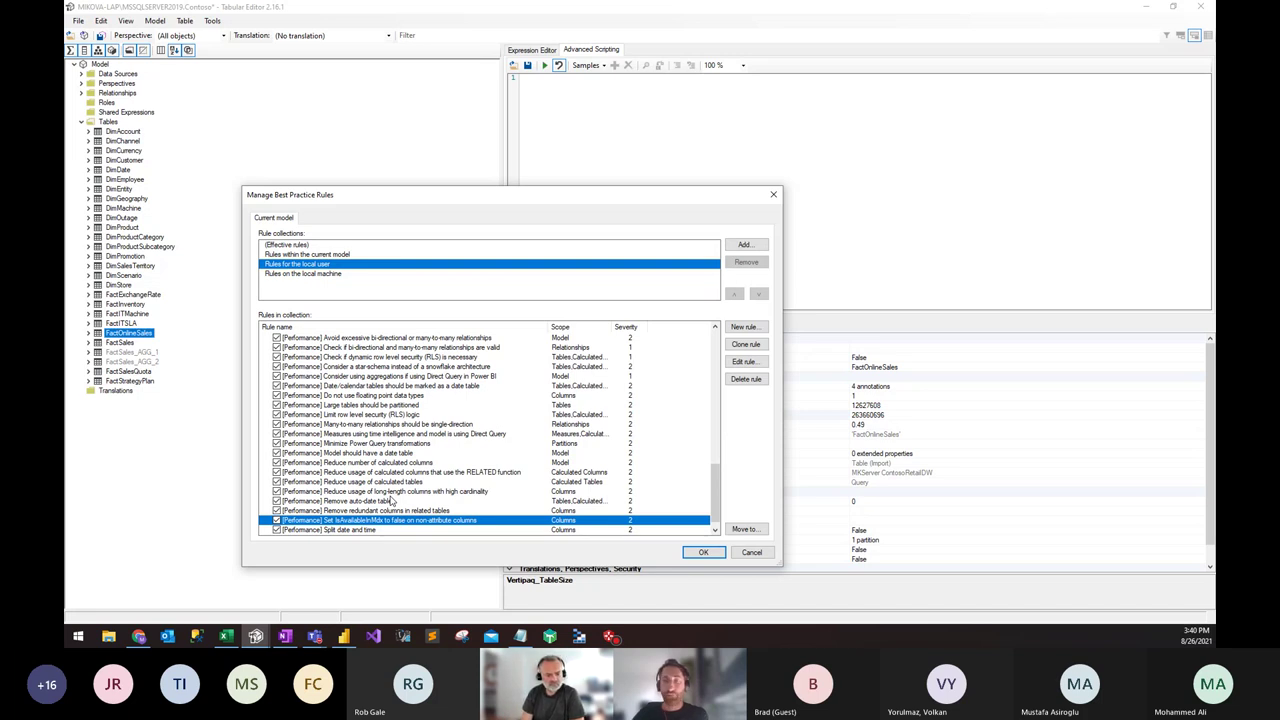
left_click(767, 557)
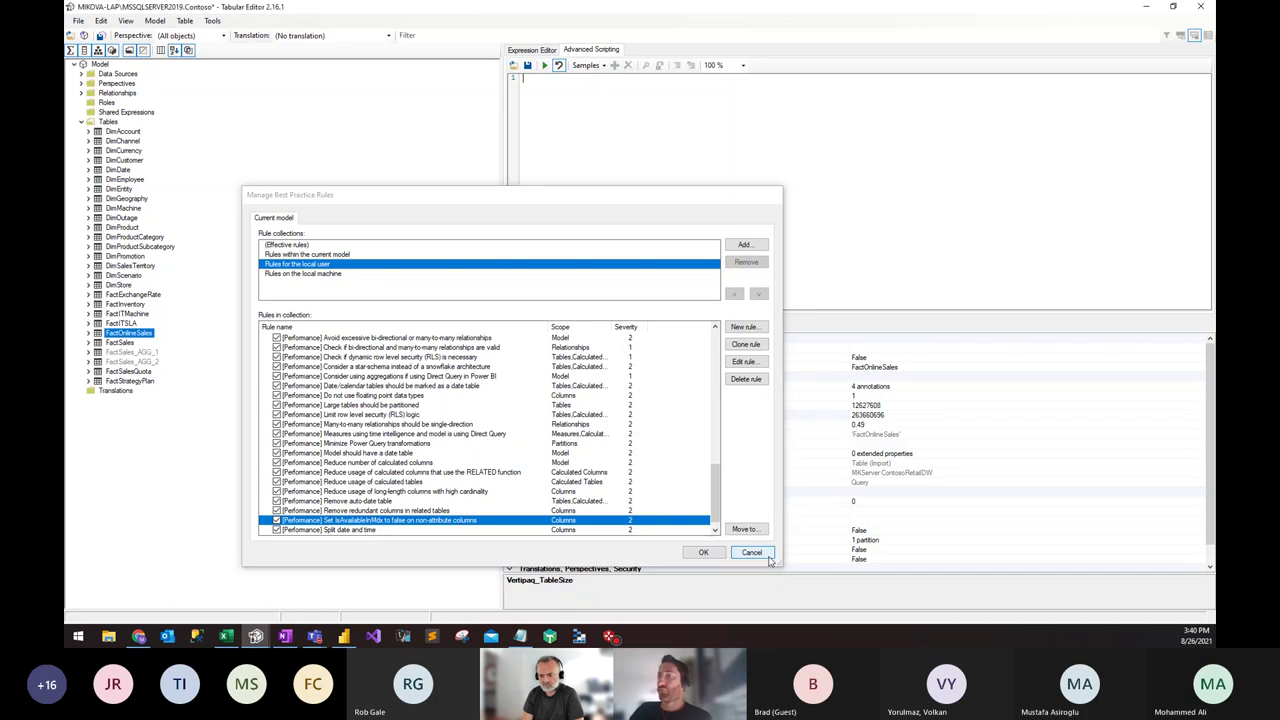
Step: Switch to Chrome and open the post on quantifying the savings of Best Practice Rules from the README's introduction
left_click(148, 645)
scroll(305, 433, "up", 8)
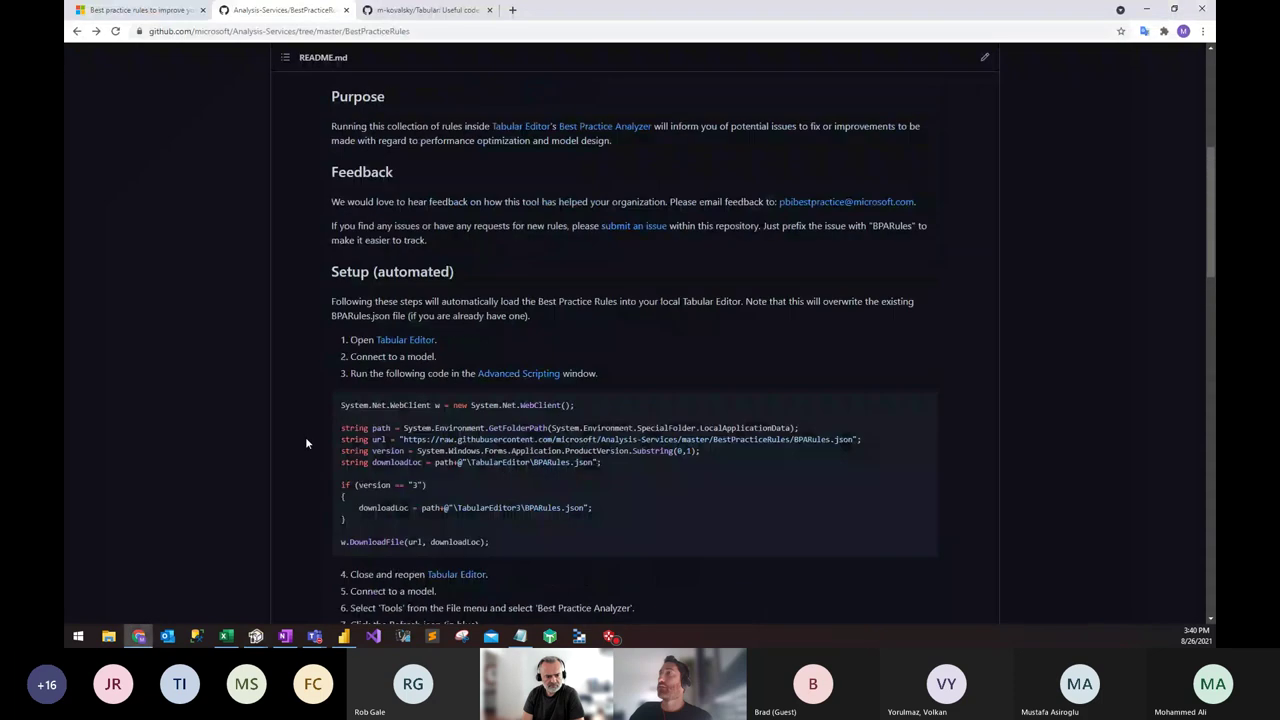
scroll(312, 443, "up", 3)
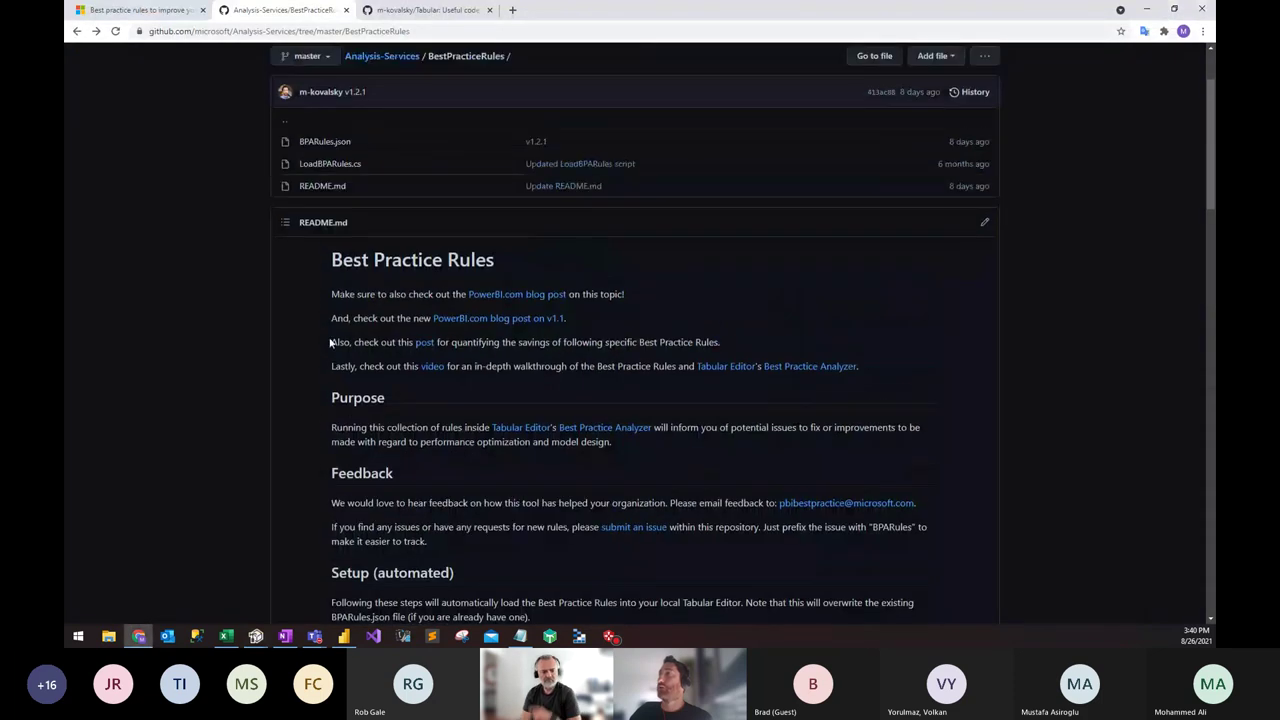
left_click_drag(331, 342, 530, 342)
left_click(429, 351)
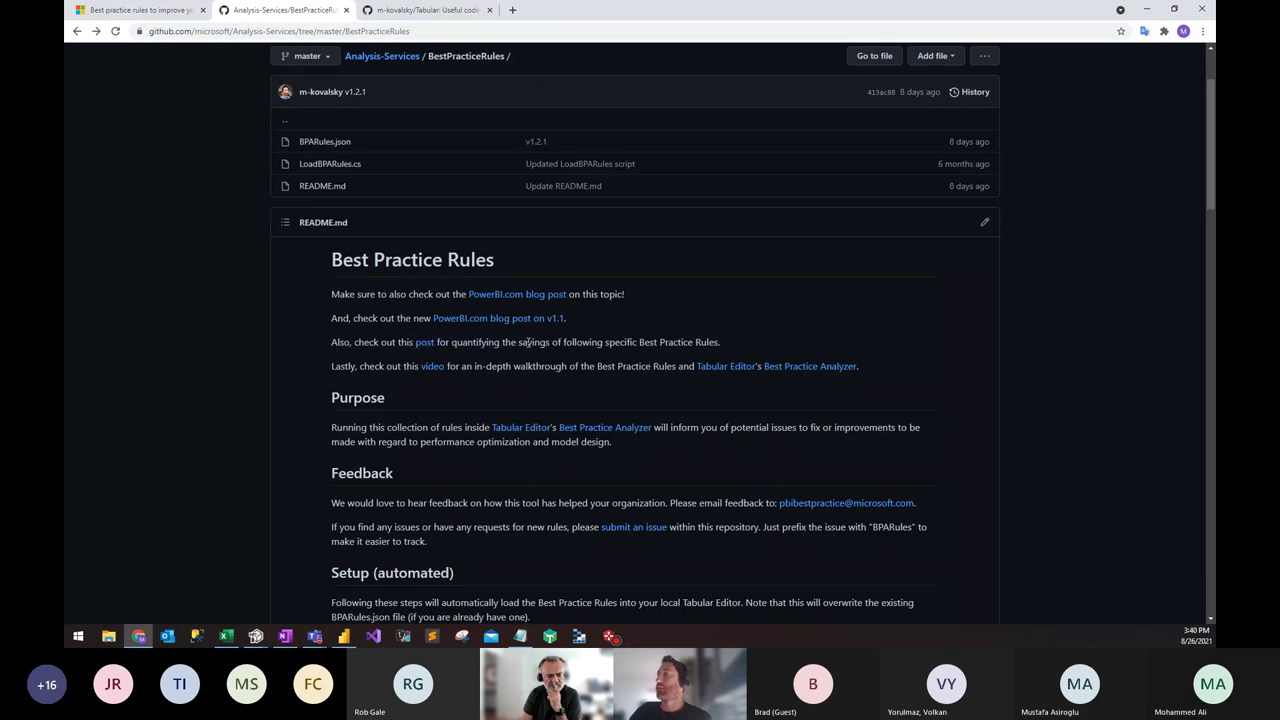
left_click(425, 345)
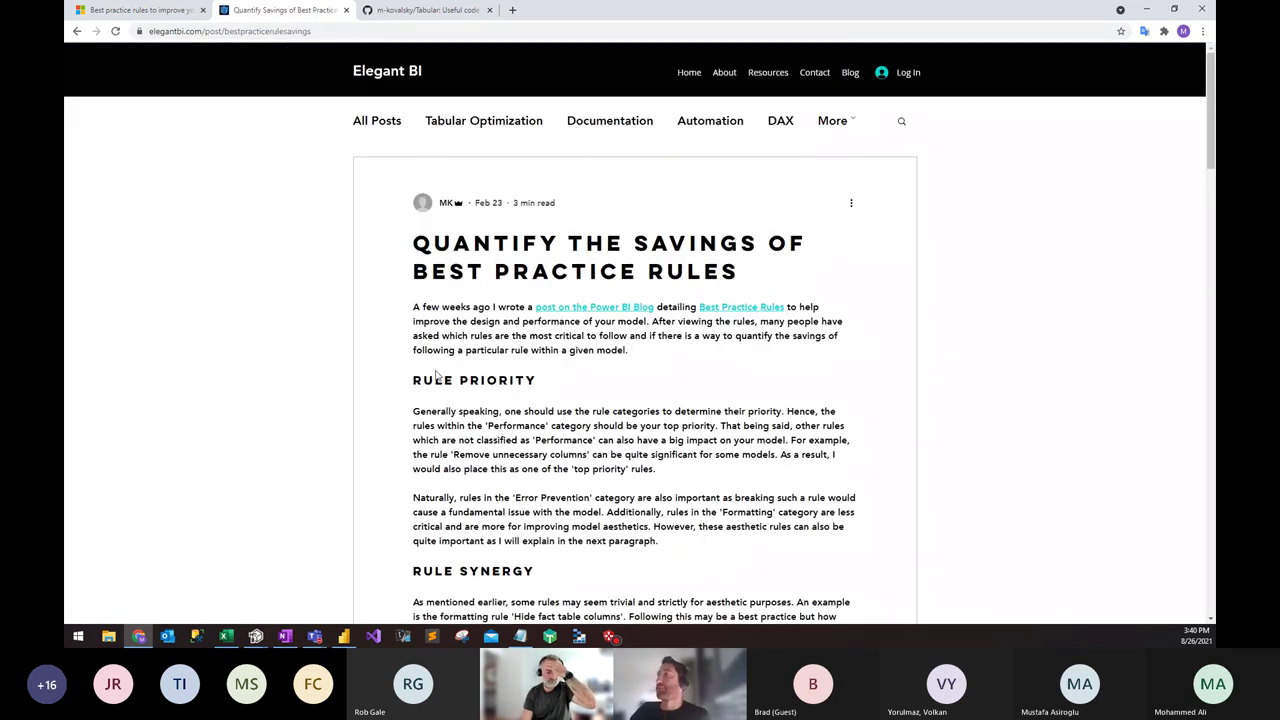
Step: Read the "Quantifying the savings of a rule" section, covering the two C# scripts and the required Vertipaq Analyzer data
scroll(435, 374, "down", 3)
scroll(435, 374, "down", 4)
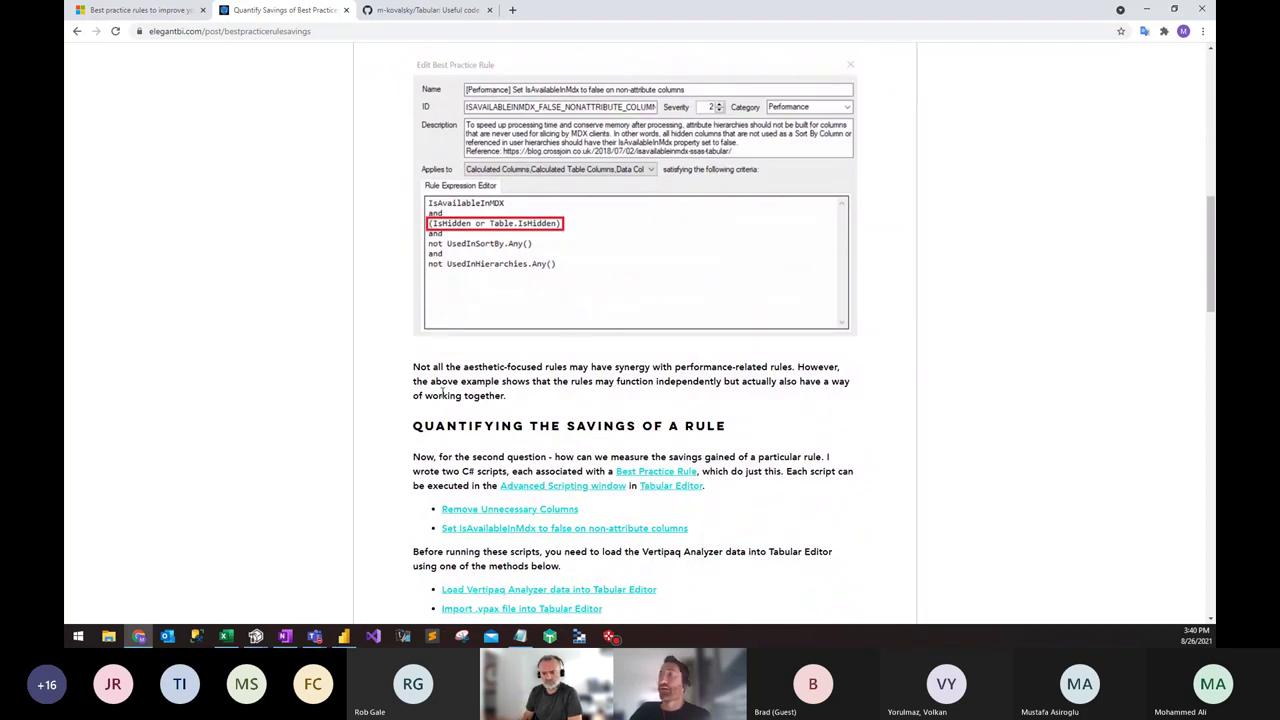
scroll(441, 393, "down", 3)
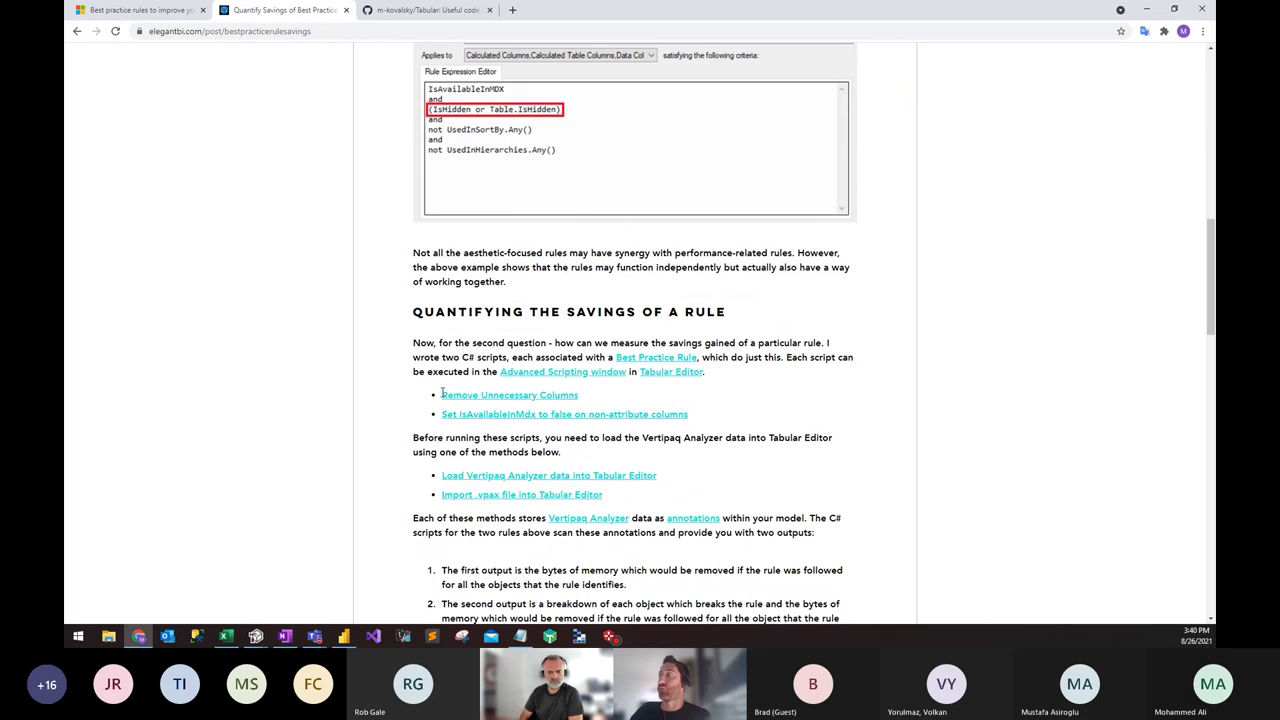
left_click_drag(433, 308, 537, 368)
left_click(537, 368)
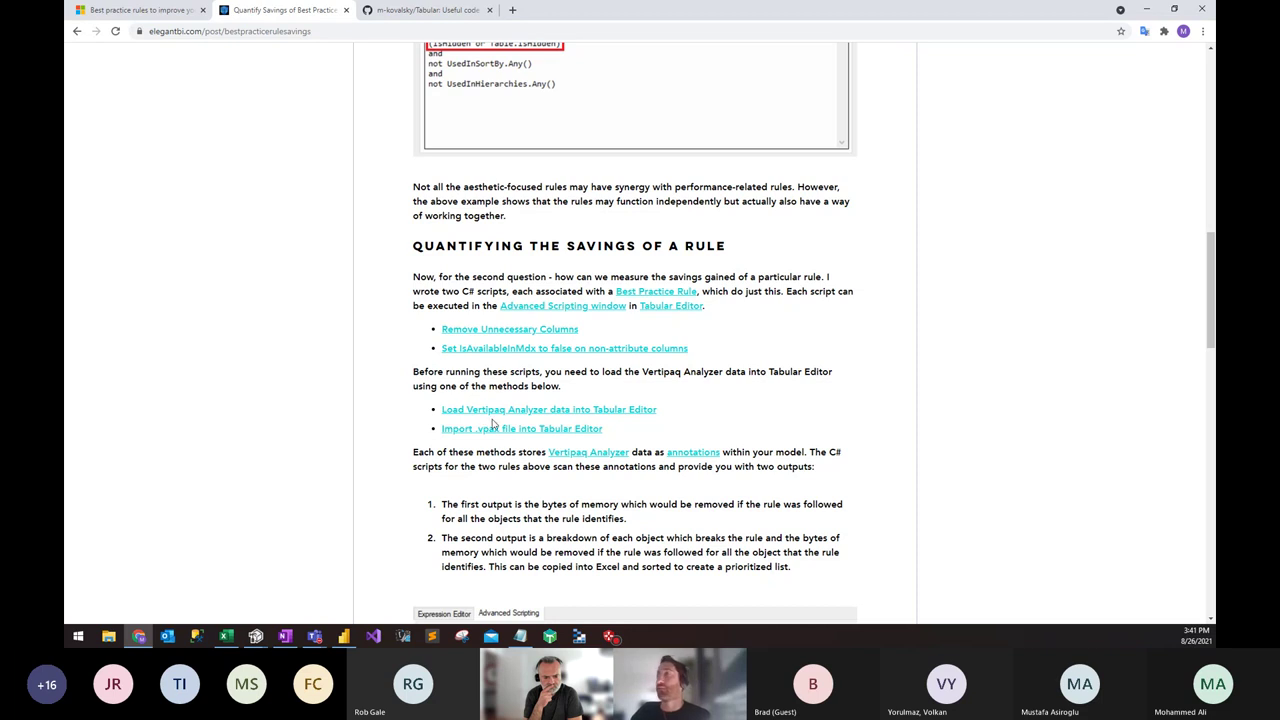
Step: Copy the code of RemoveUnnecessaryColumns_MemorySavings.cs from GitHub and paste it into the advanced script editor of the Contoso model in Tabular Editor
left_click(508, 334)
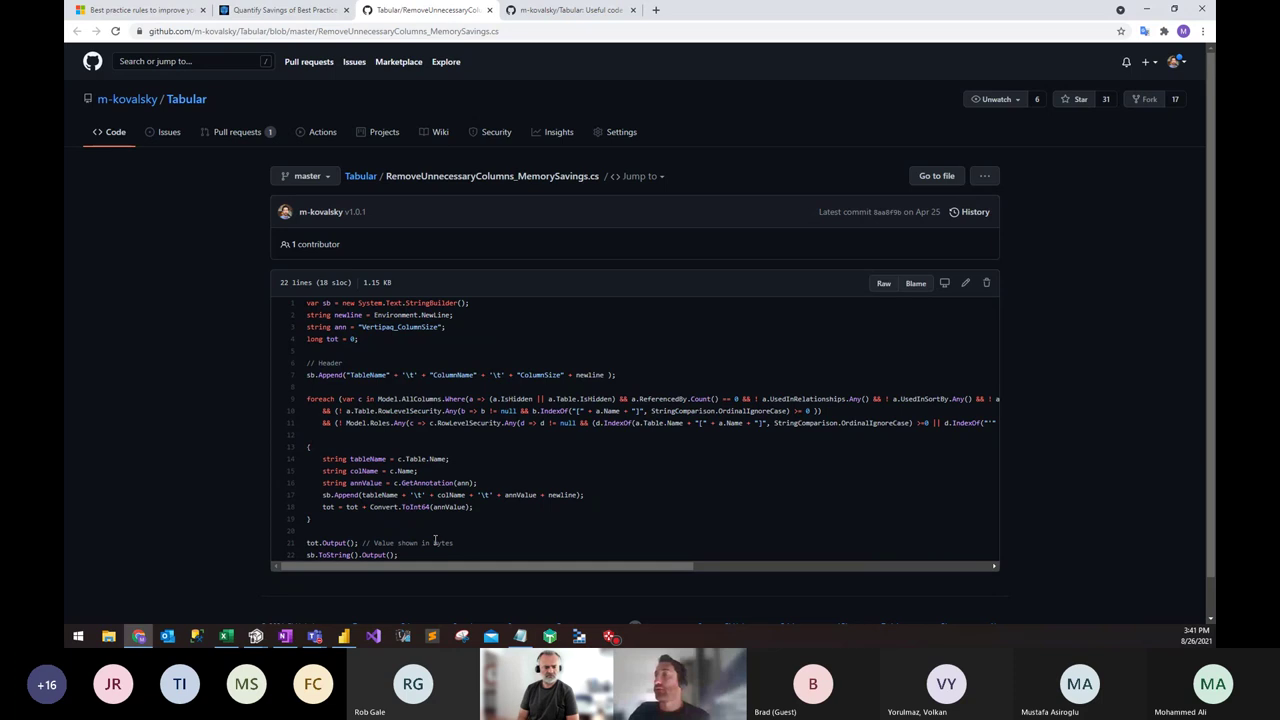
left_click_drag(405, 556, 310, 306)
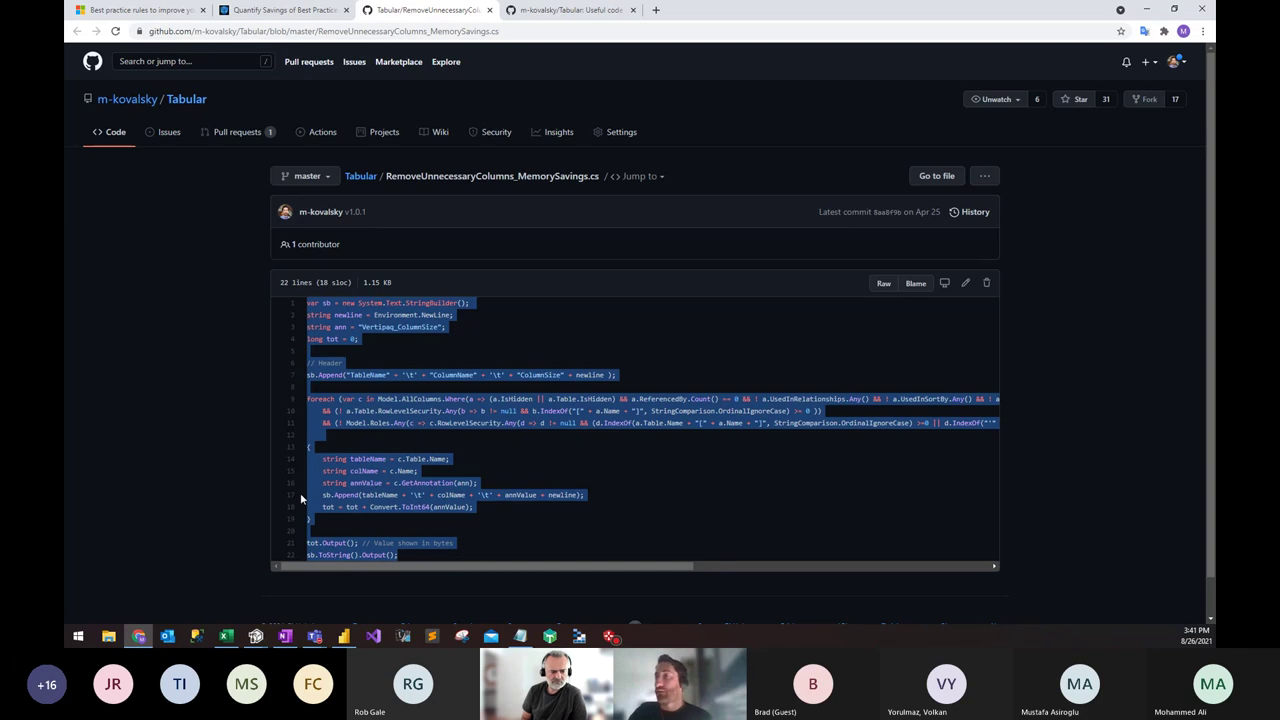
mouse_move(256, 636)
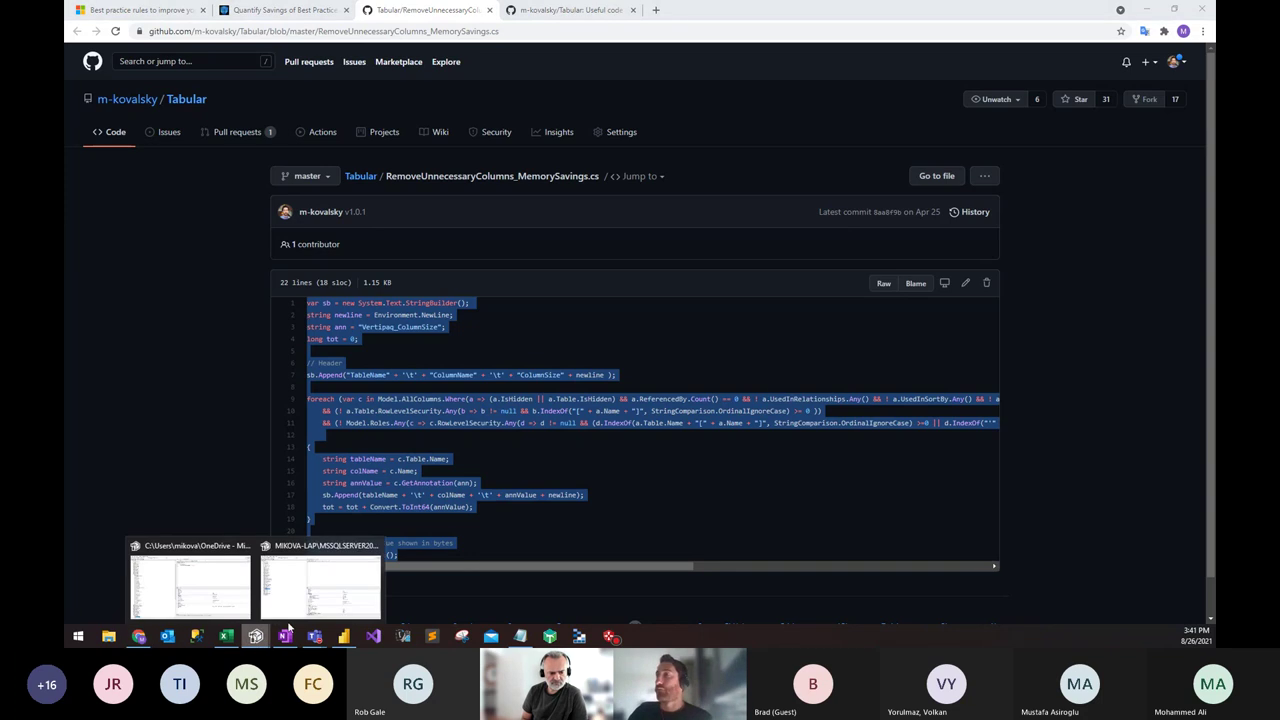
left_click(325, 590)
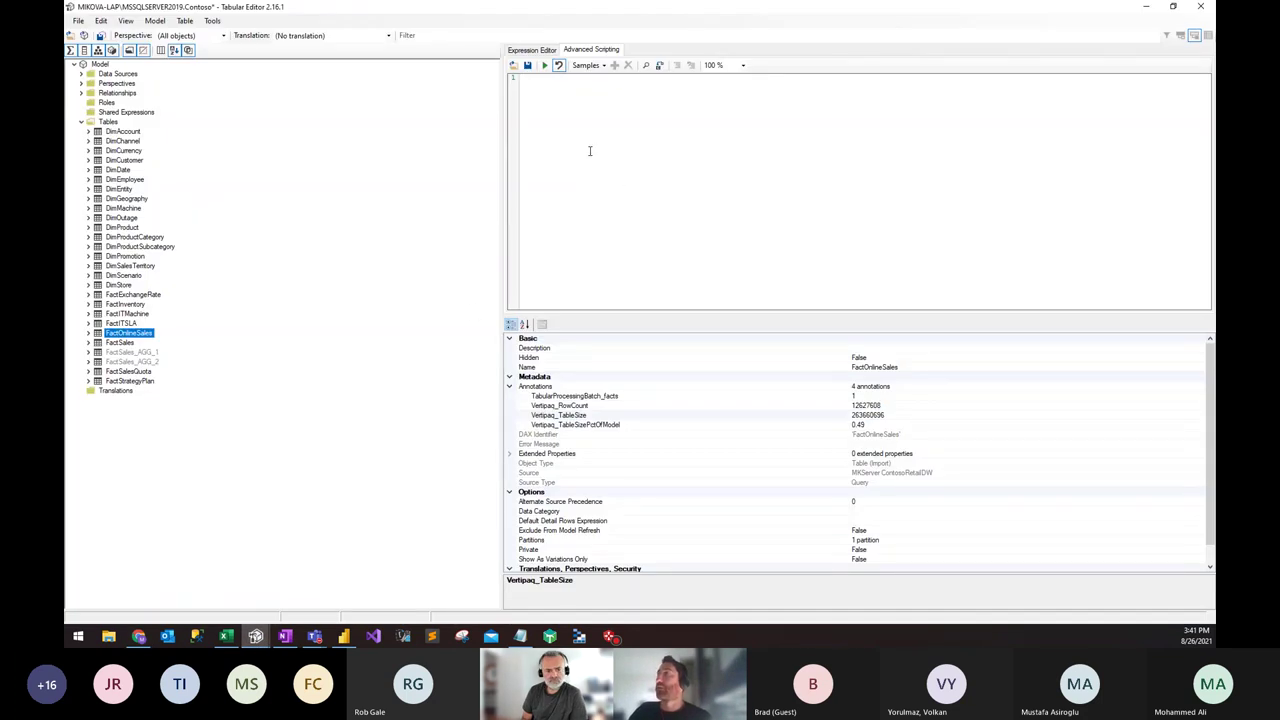
key("ctrl+v")
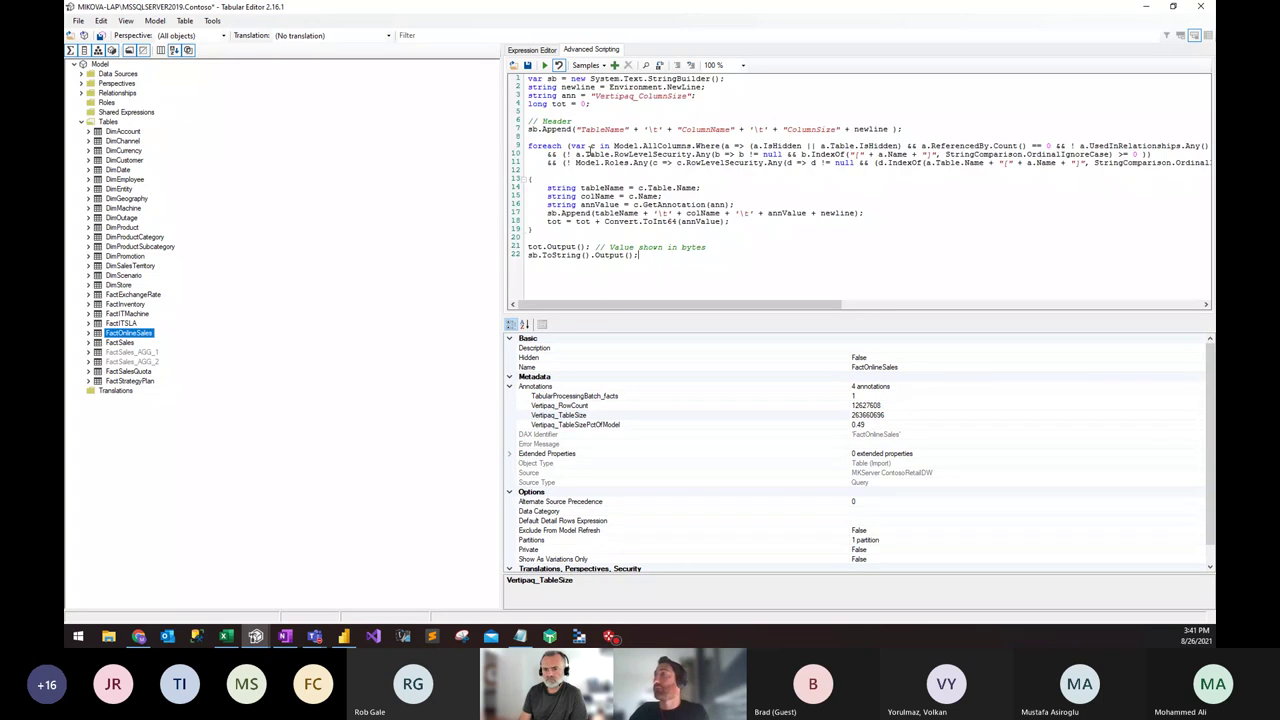
Step: Run the memory savings script, view the total bytes output beside the code, and close it to continue to the breakdown
left_click(544, 65)
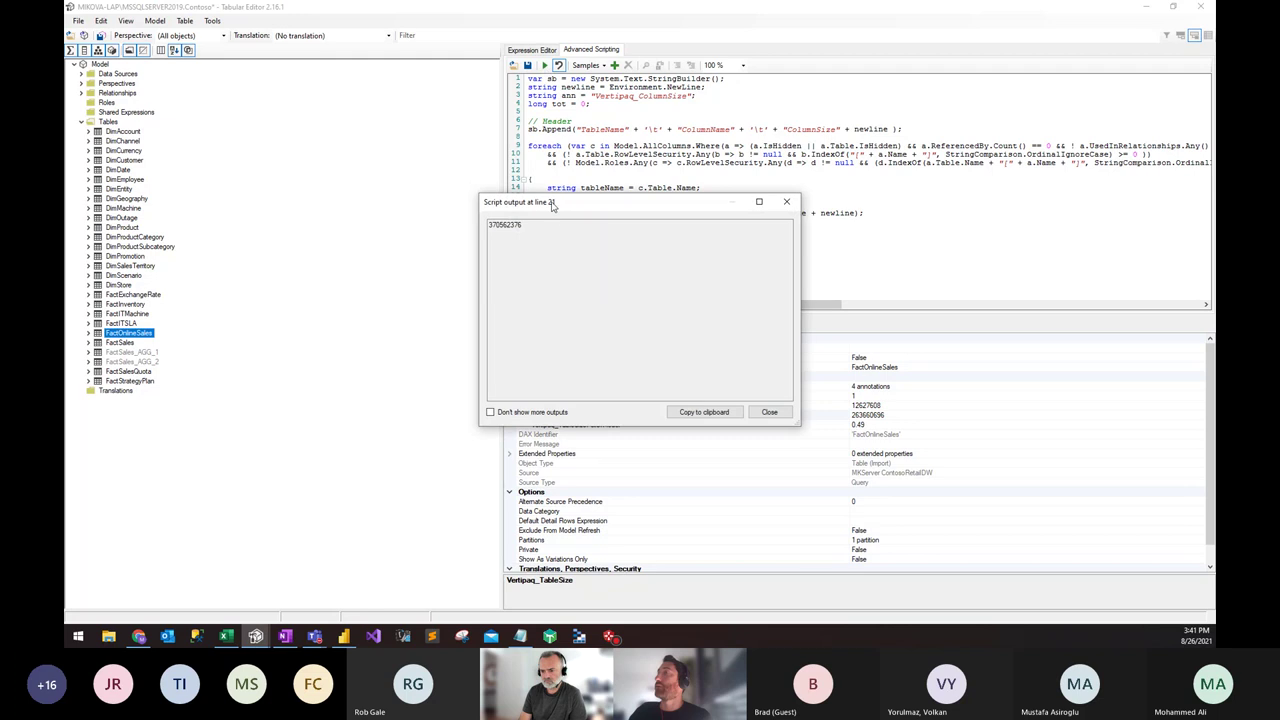
left_click_drag(553, 205, 489, 280)
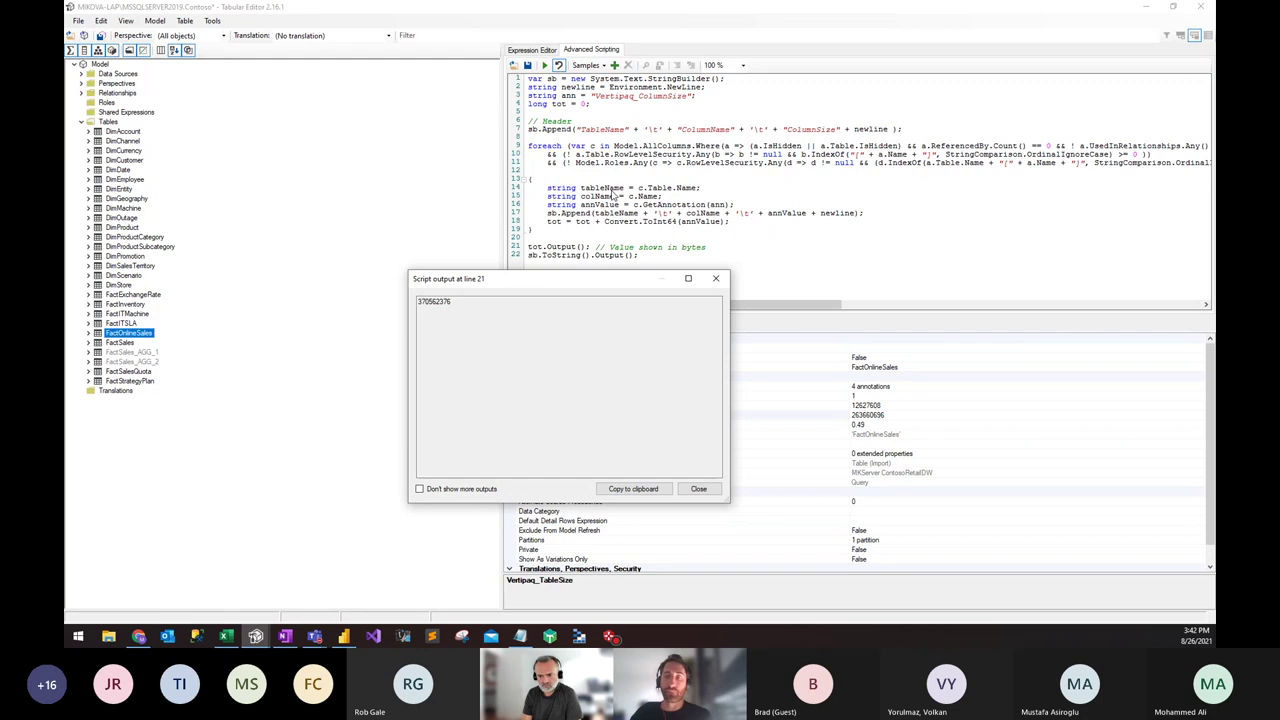
left_click_drag(544, 282, 512, 244)
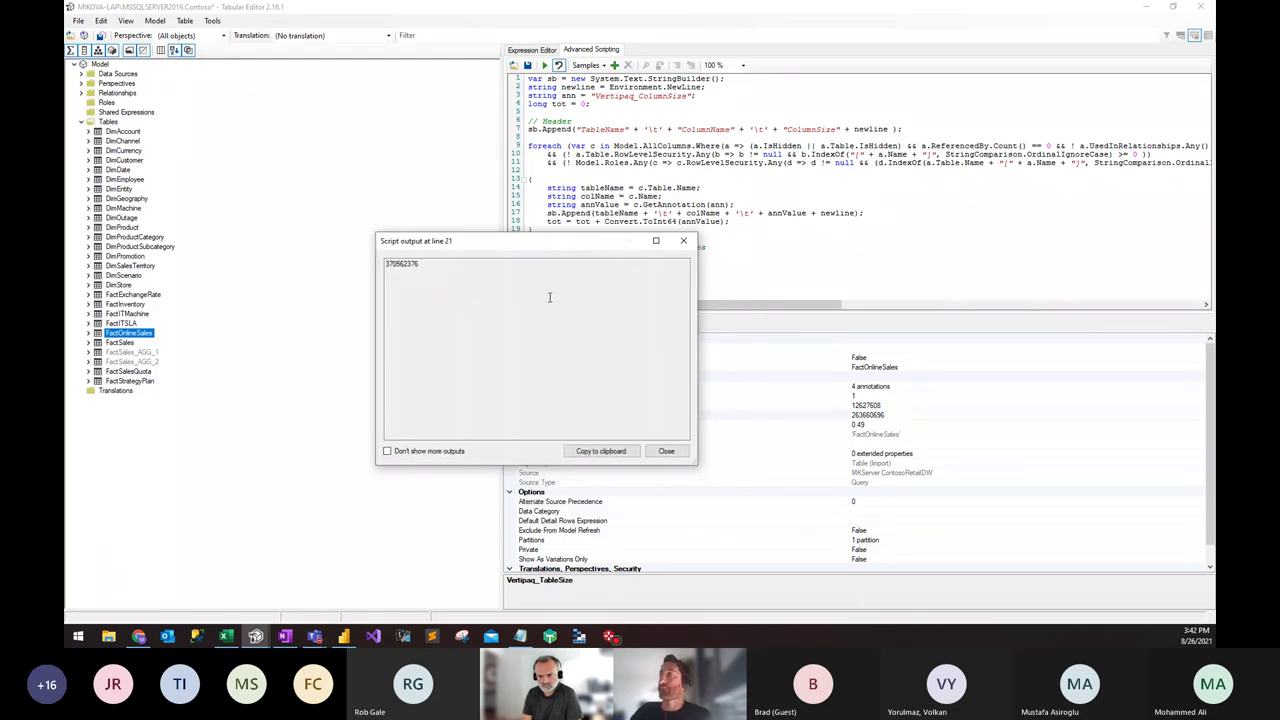
left_click(666, 451)
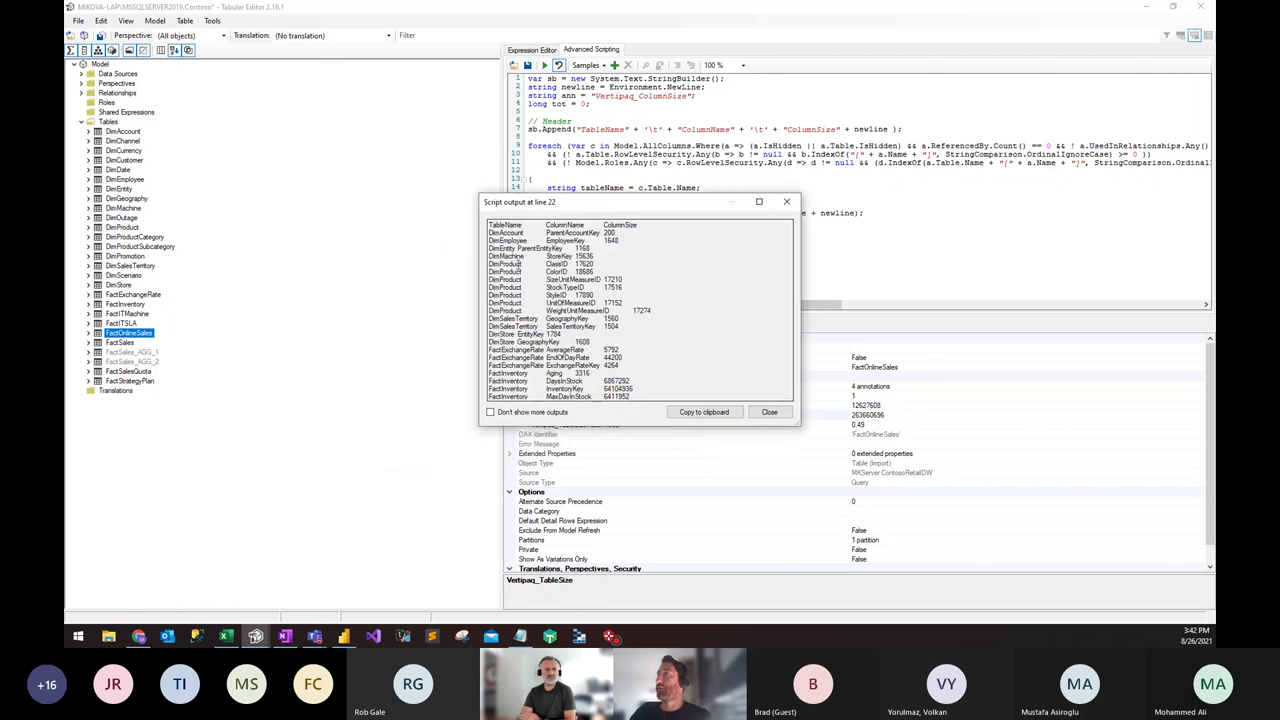
Step: Copy the per-column breakdown output, close it, and paste it at cell A1 of the blank Excel workbook
left_click_drag(536, 204, 503, 216)
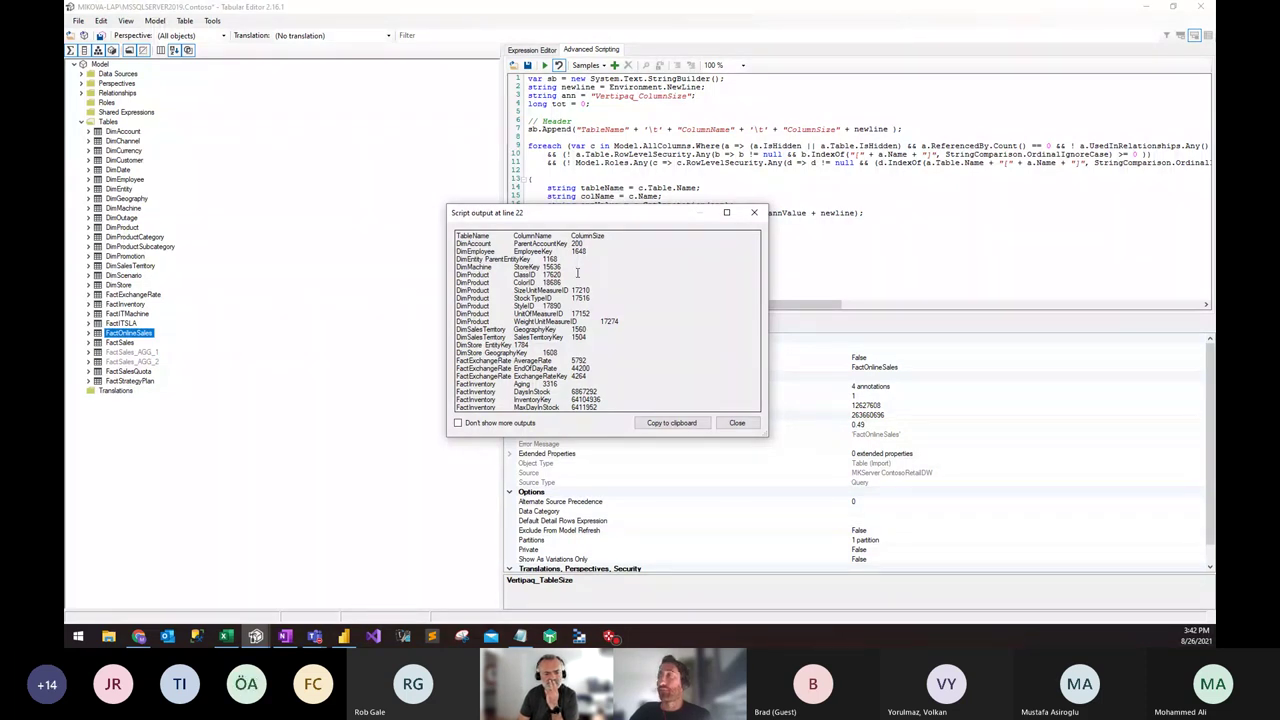
left_click(671, 422)
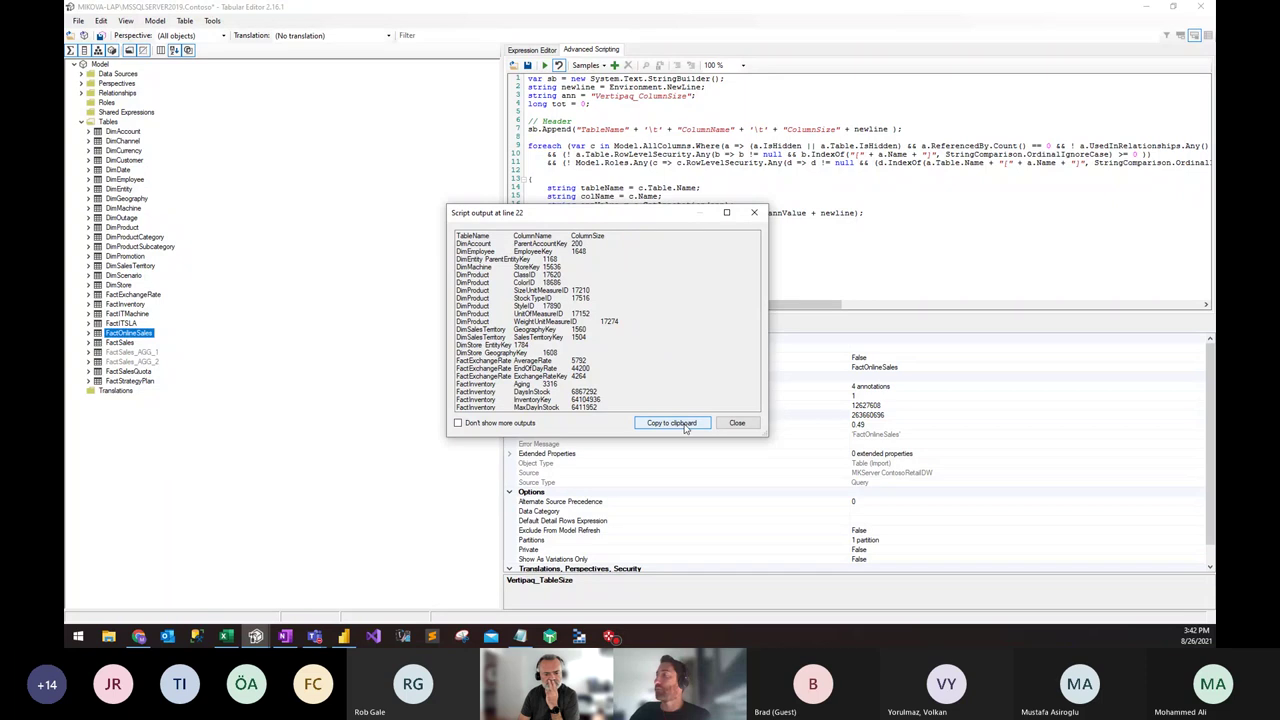
left_click(736, 423)
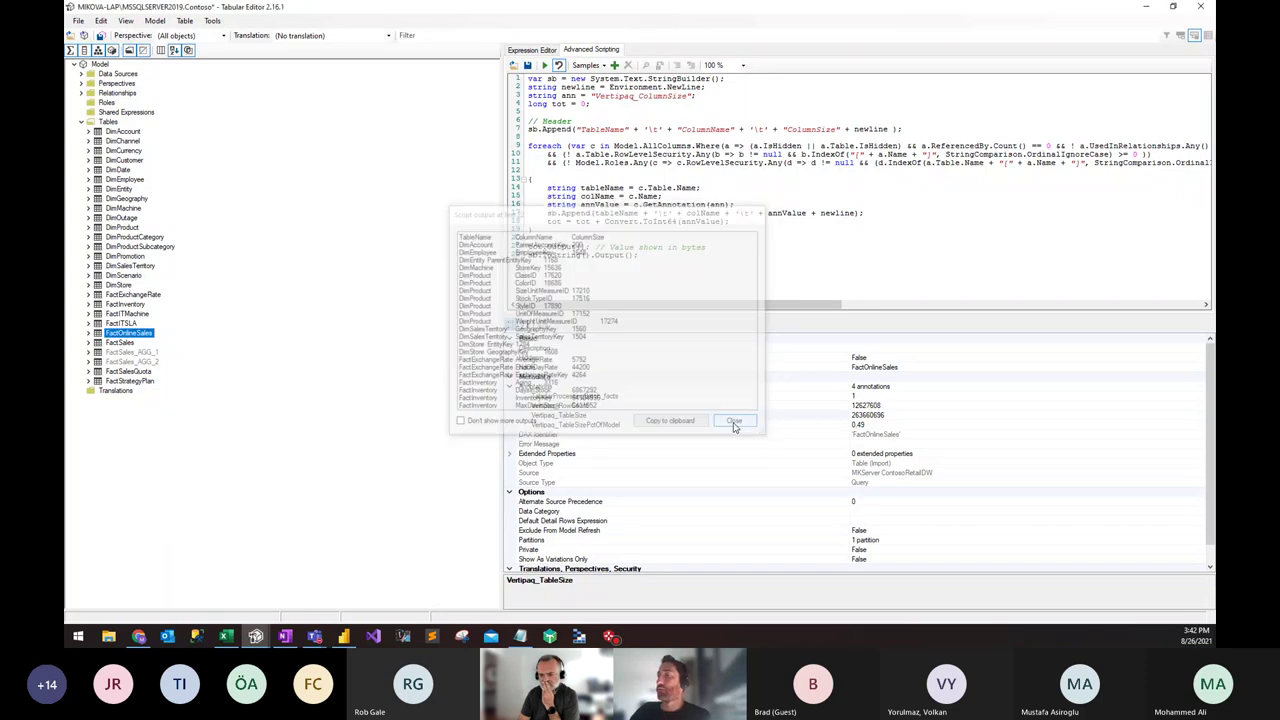
left_click(226, 636)
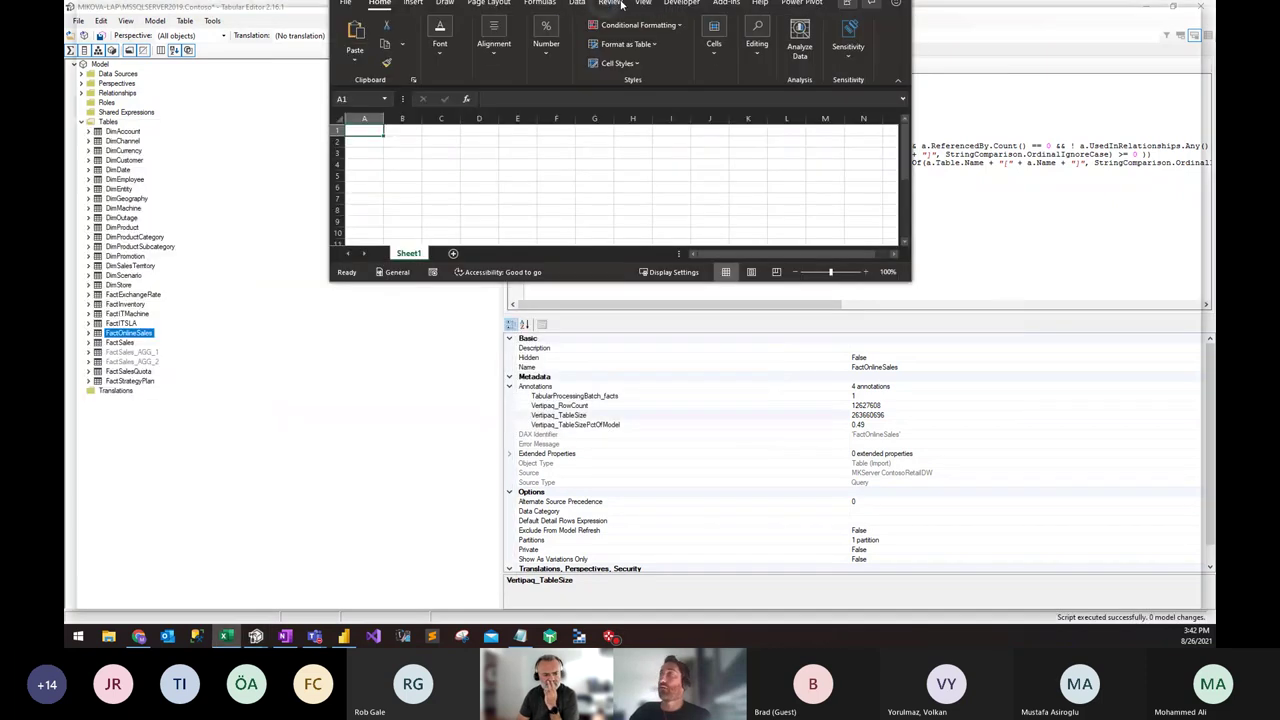
key("ctrl+v")
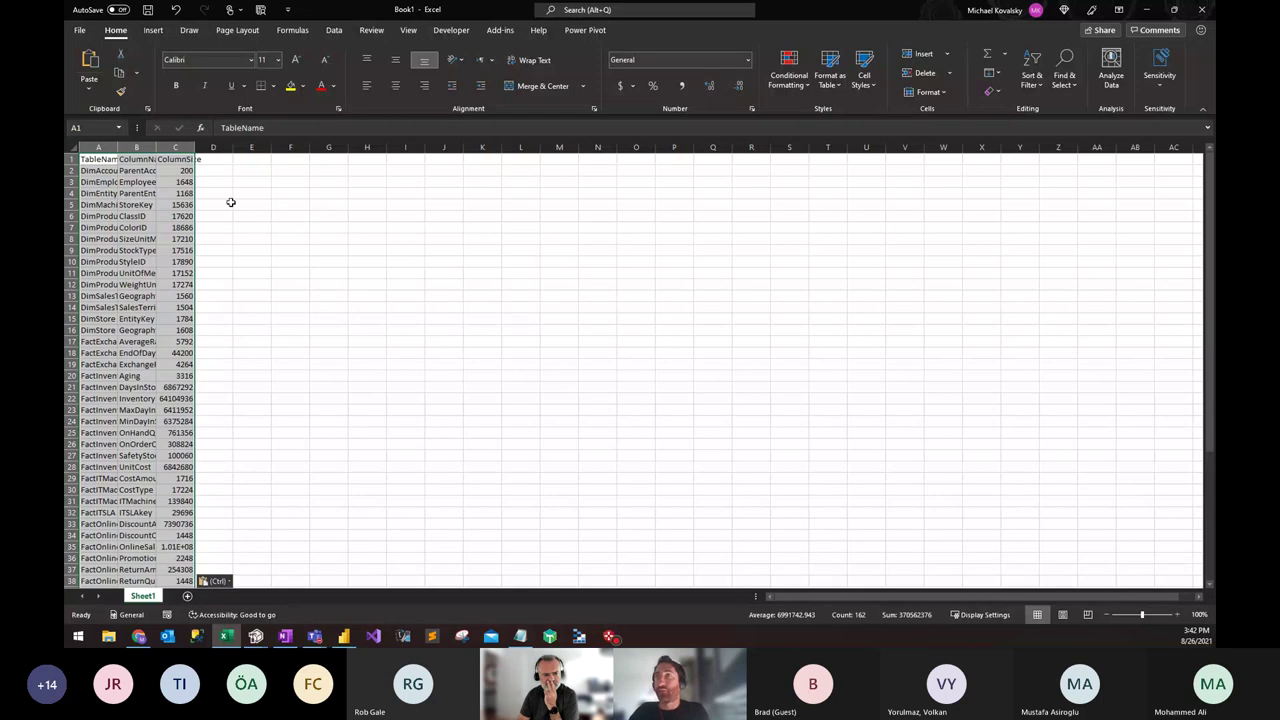
Step: Add filters to the pasted table, sort it by ColumnSize from largest to smallest, and autofit the column widths
left_click(146, 184)
key("alt+a")
key("t")
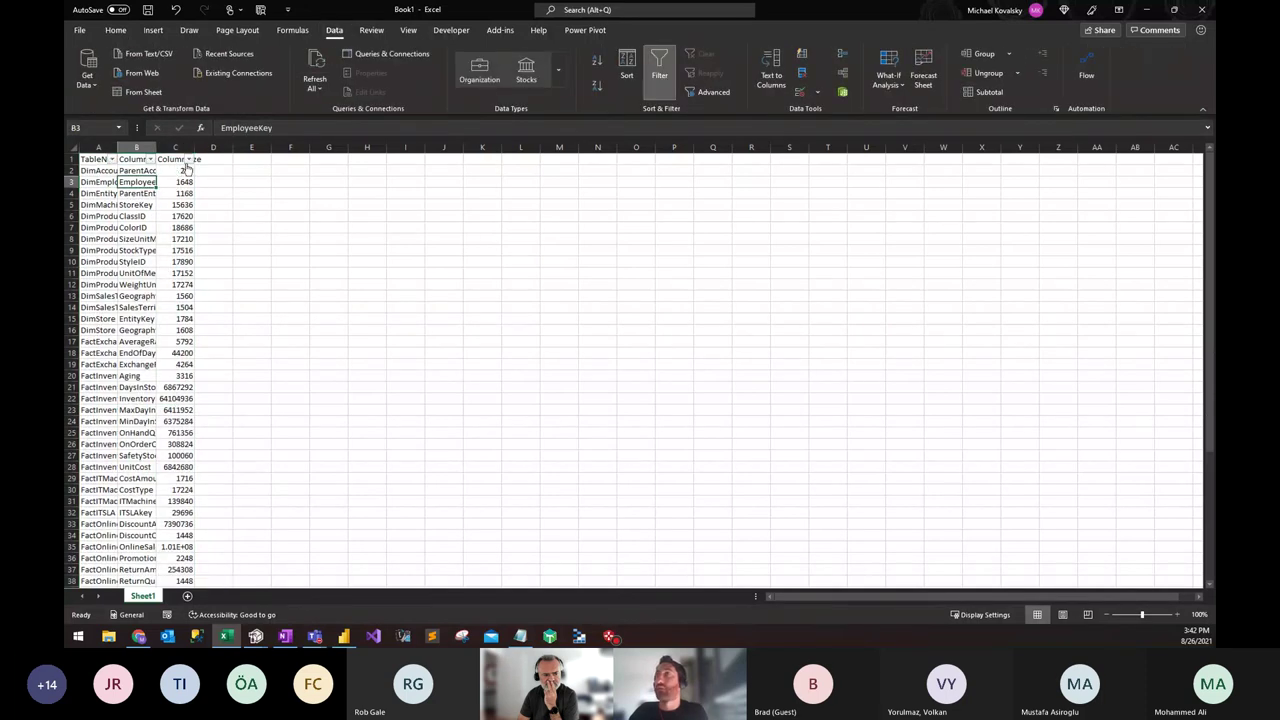
left_click(189, 159)
left_click(164, 190)
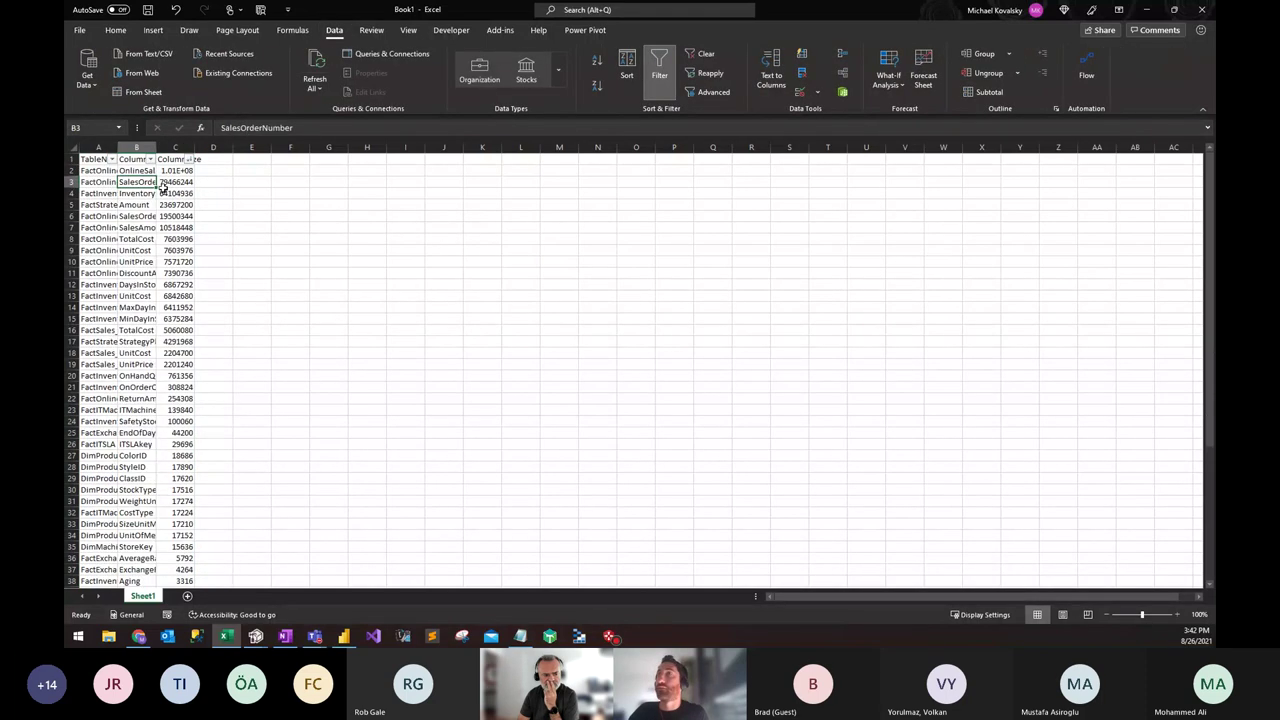
left_click_drag(106, 147, 197, 142)
double_click(197, 142)
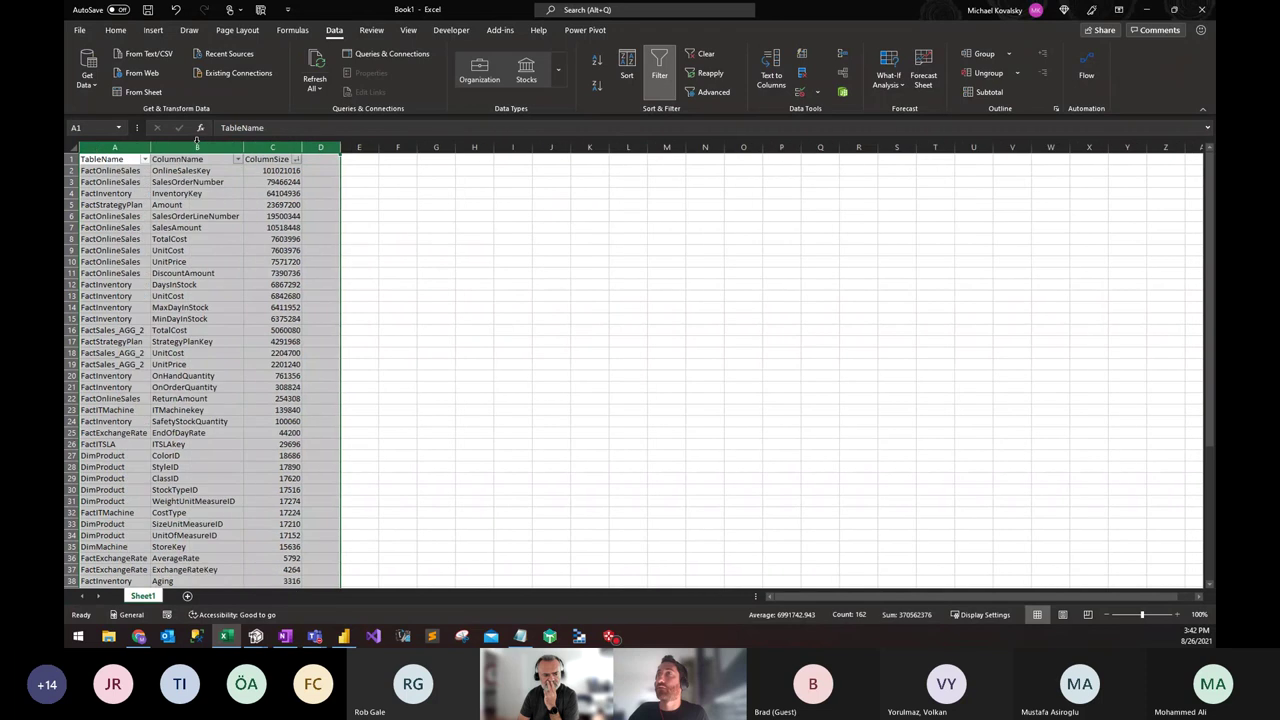
Step: Examine the names and sizes of the largest unnecessary columns, such as OnlineSalesKey and SalesOrderNumber in FactOnlineSales
left_click(272, 204)
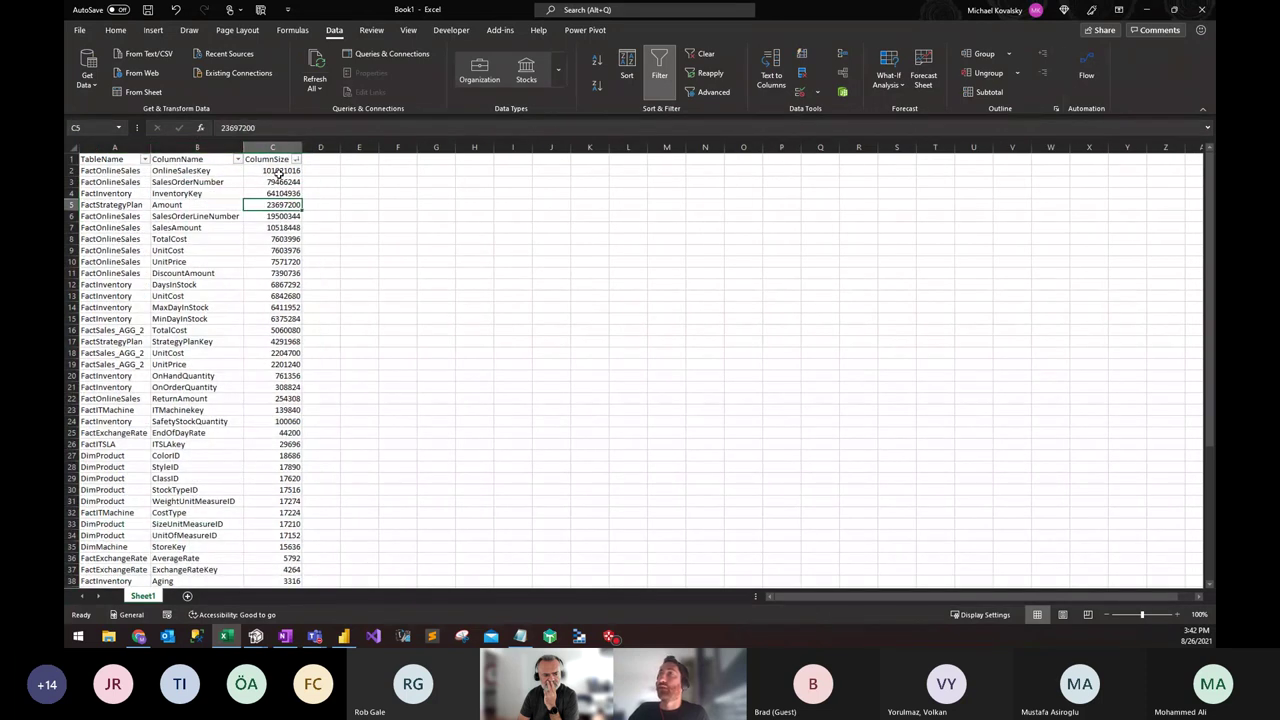
left_click(275, 174)
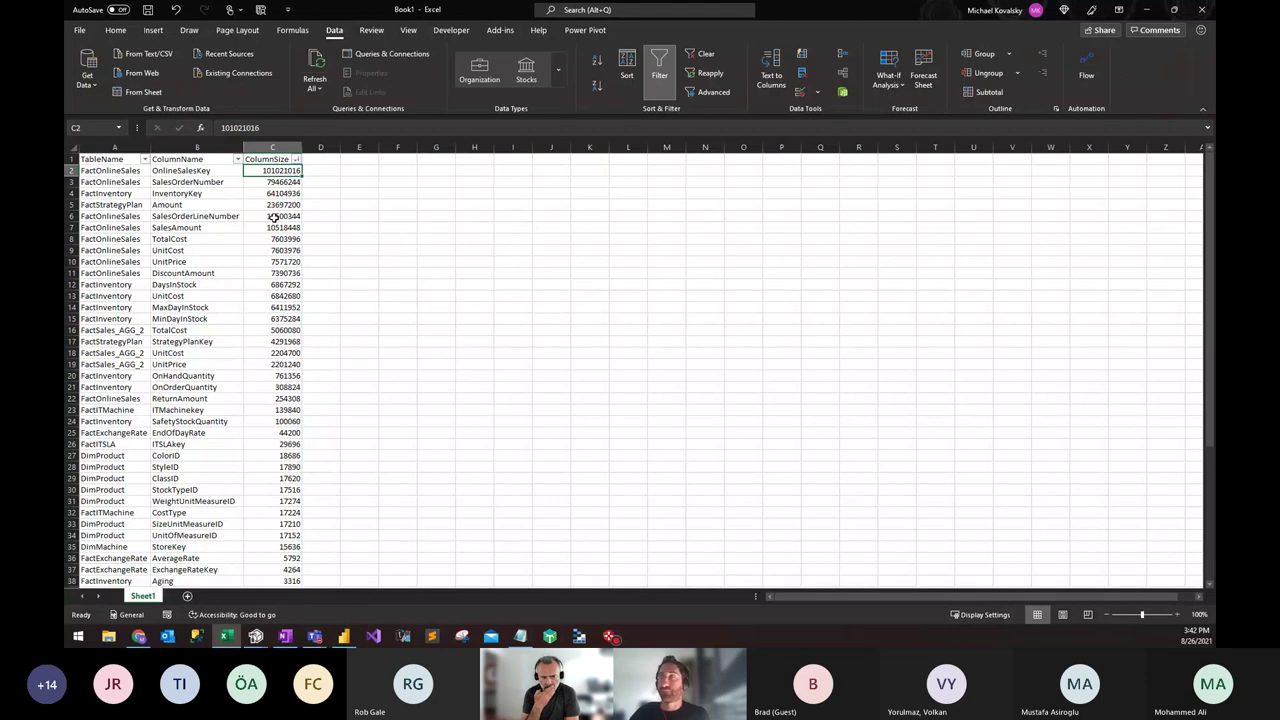
left_click(192, 197)
left_click(169, 171)
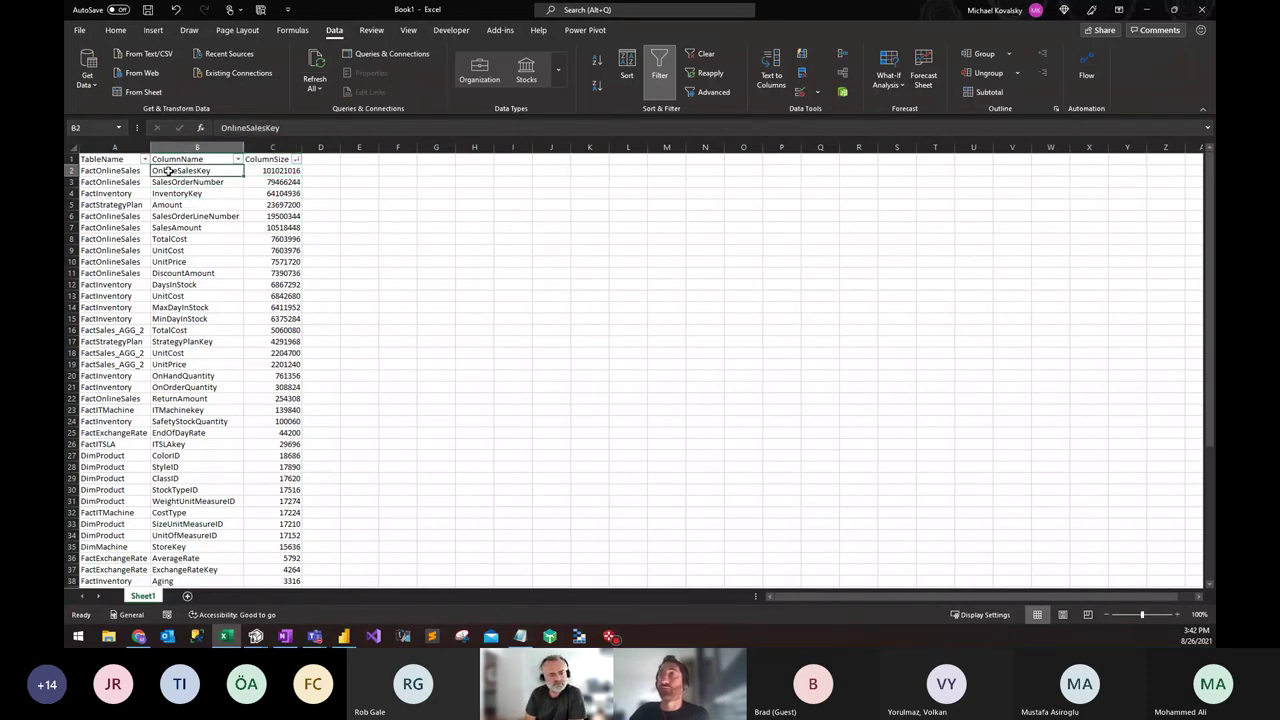
left_click(280, 176)
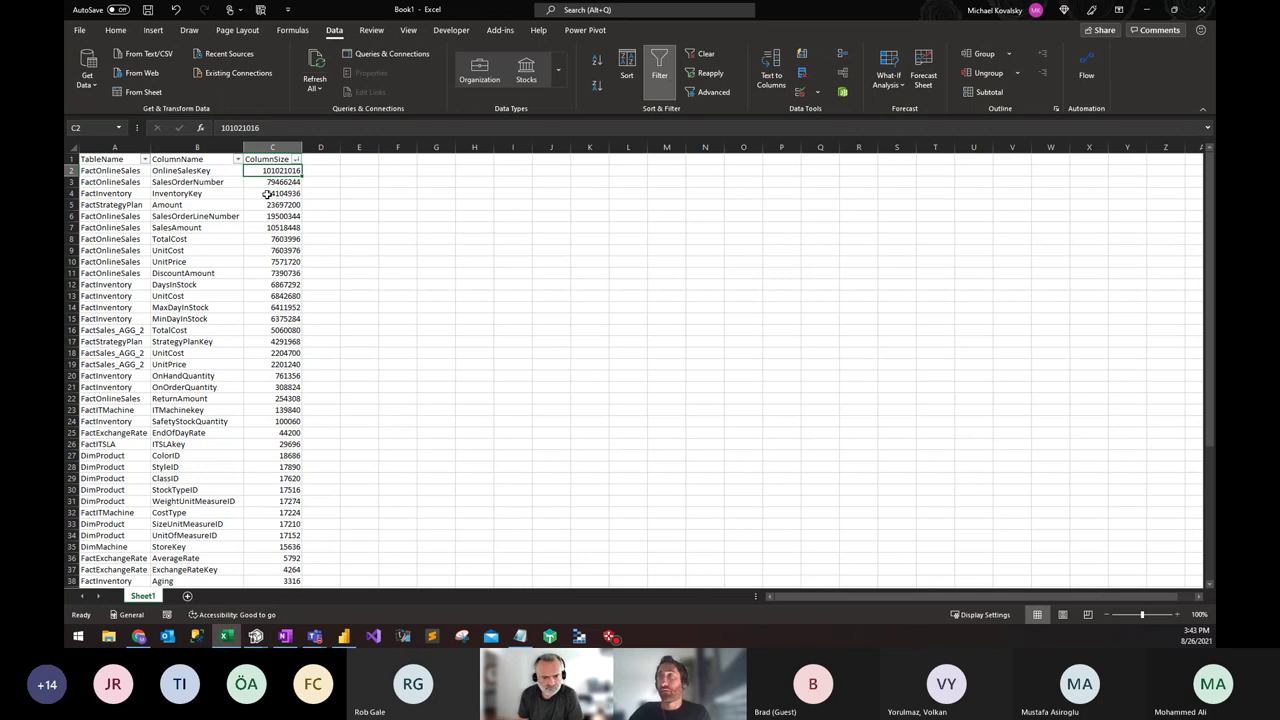
left_click(283, 145)
left_click(276, 183)
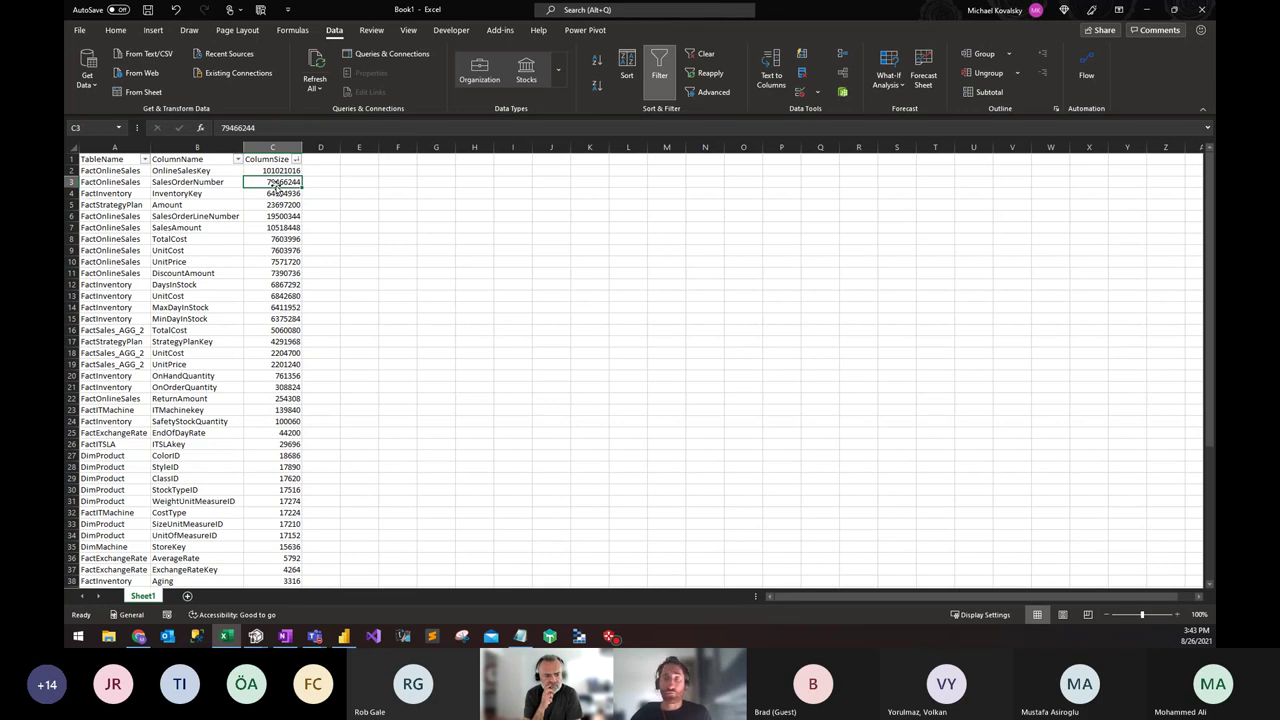
left_click(273, 196)
left_click(280, 172)
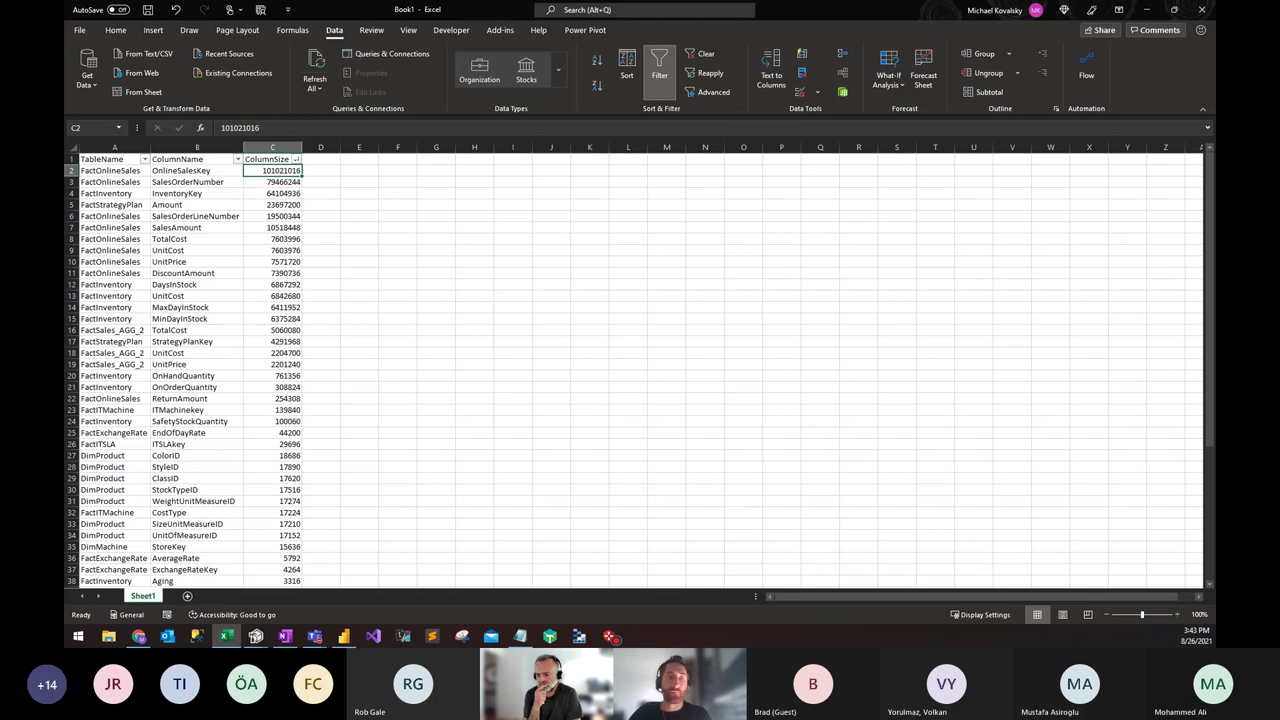
Step: Put the workbook away, return to Tabular Editor, and clear all code from the script editor
key("super+Down")
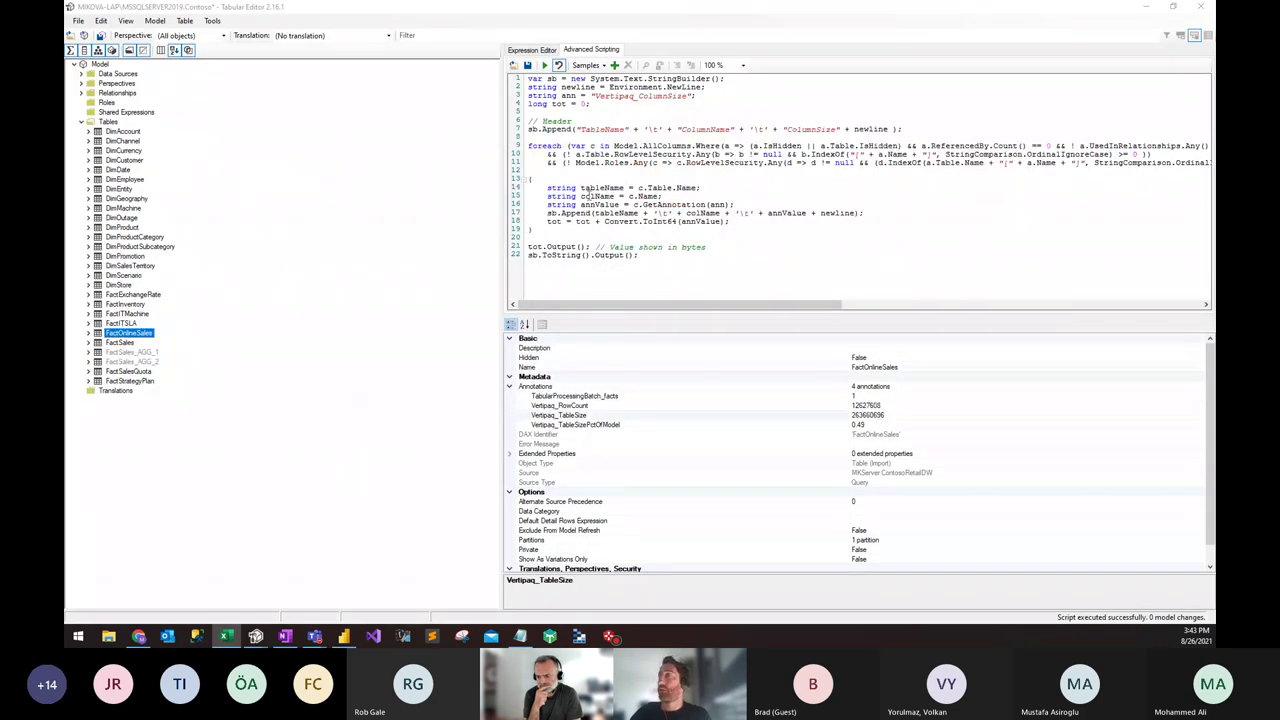
left_click(589, 195)
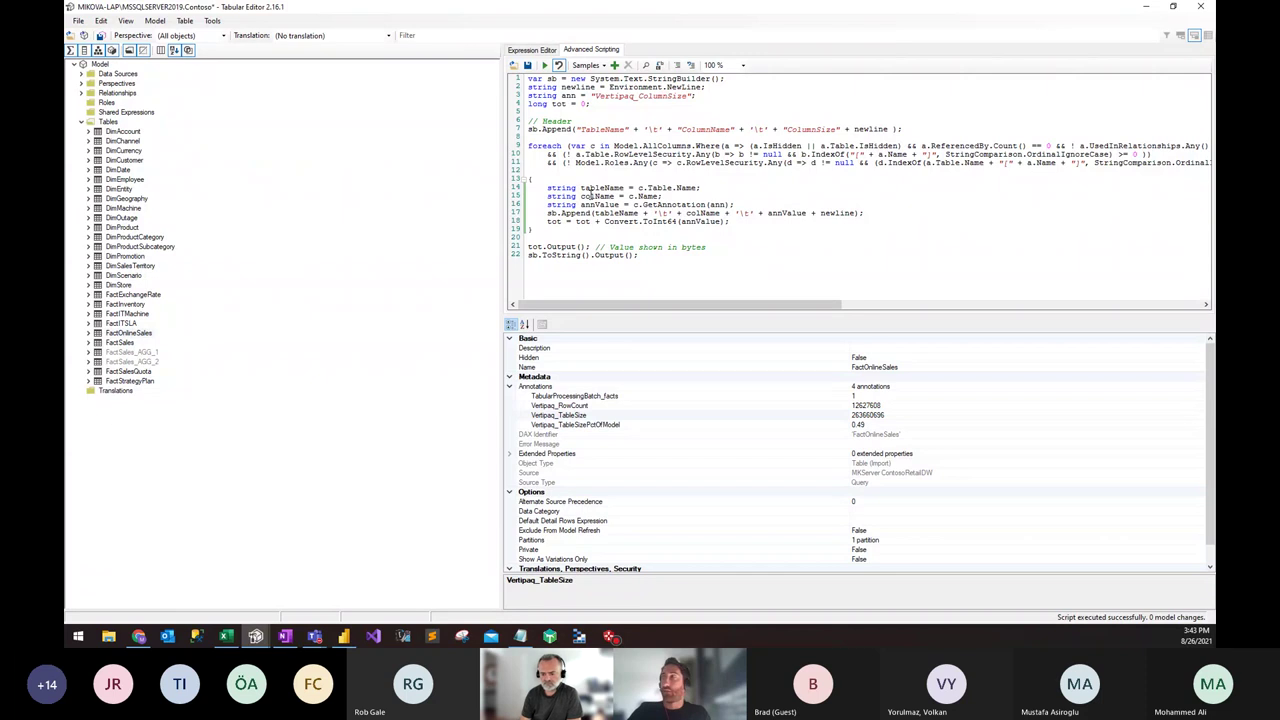
key("ctrl+a")
key("Delete")
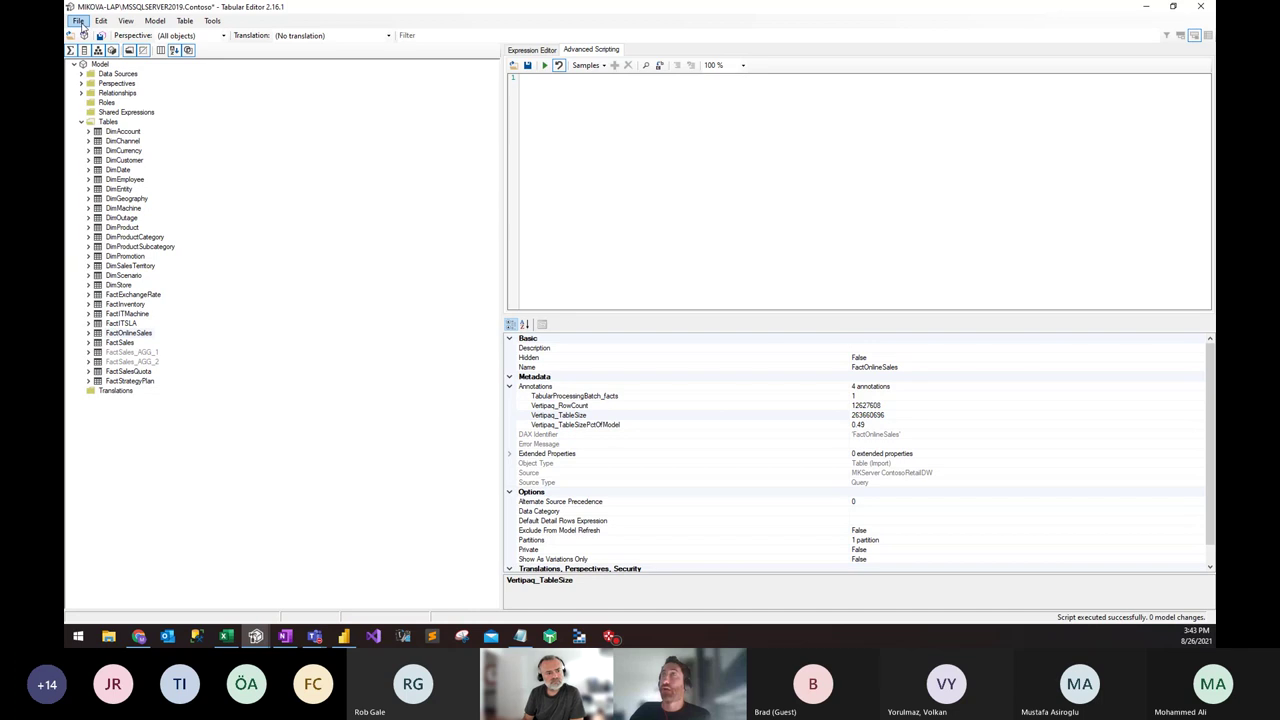
Step: Open the Tabular Editor preferences, check the option for background scanning of Best Practice issues, and cancel without changes
left_click(212, 21)
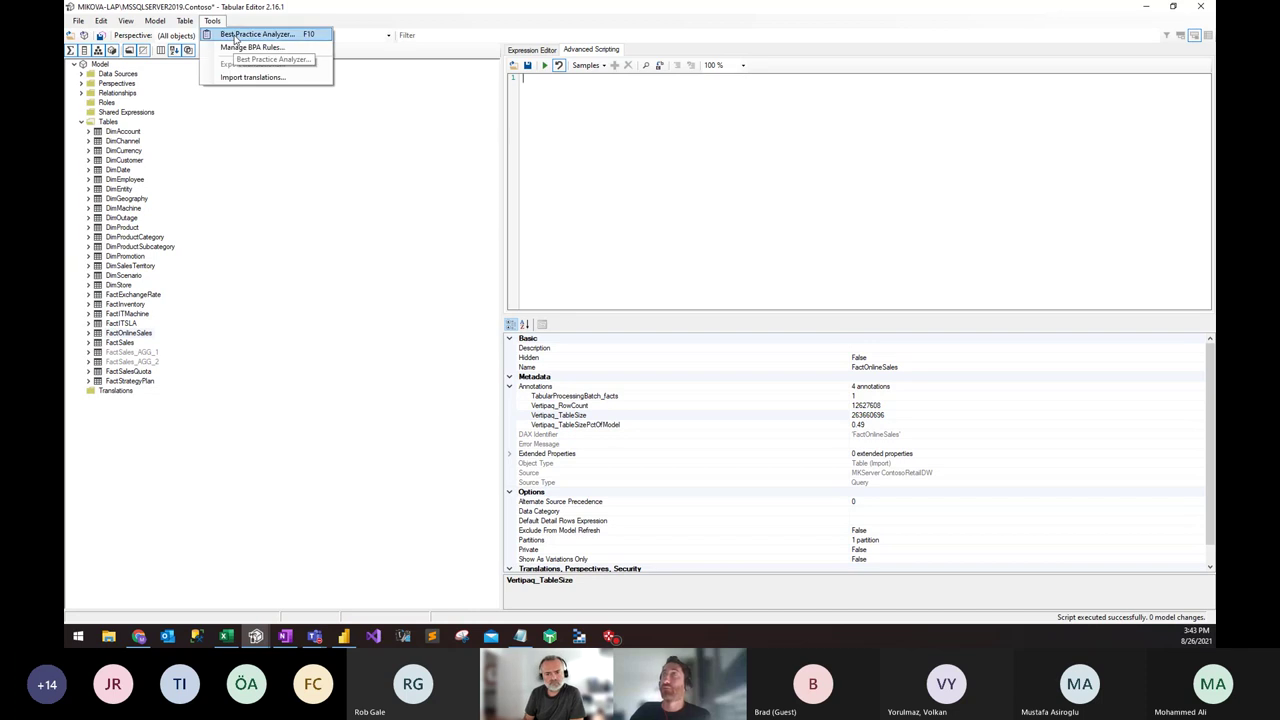
left_click(212, 21)
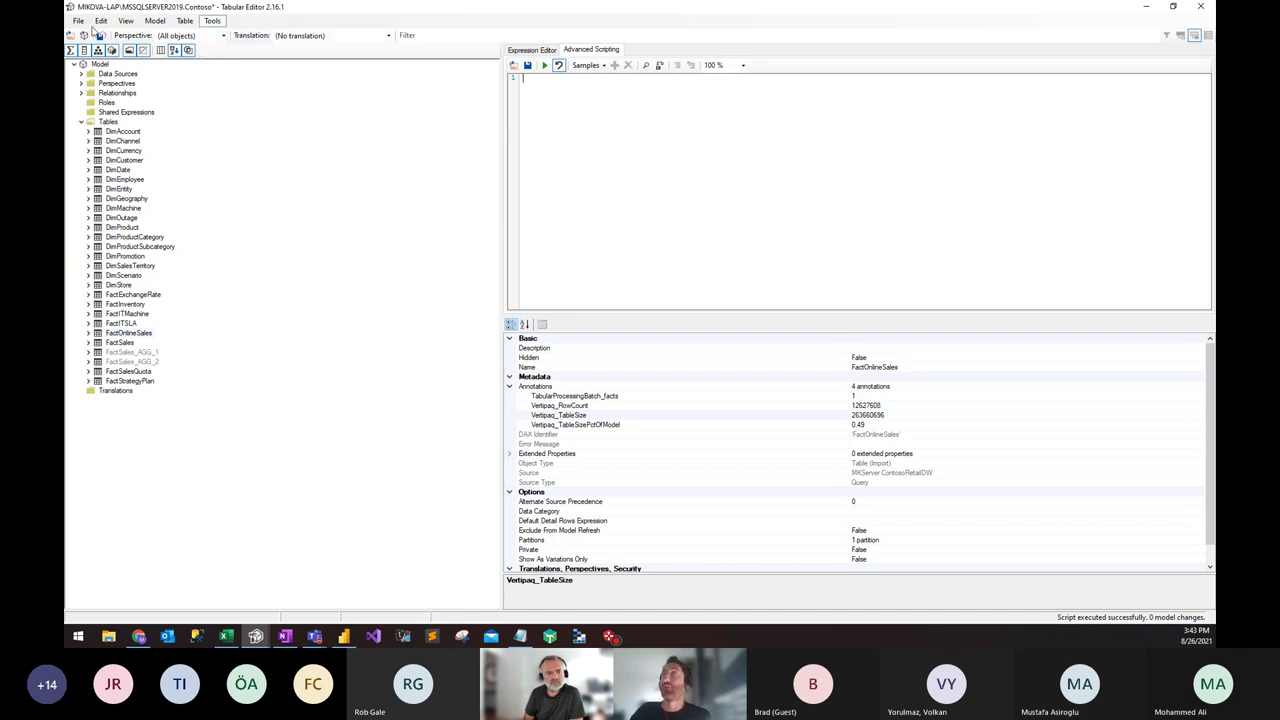
left_click(78, 21)
left_click(110, 107)
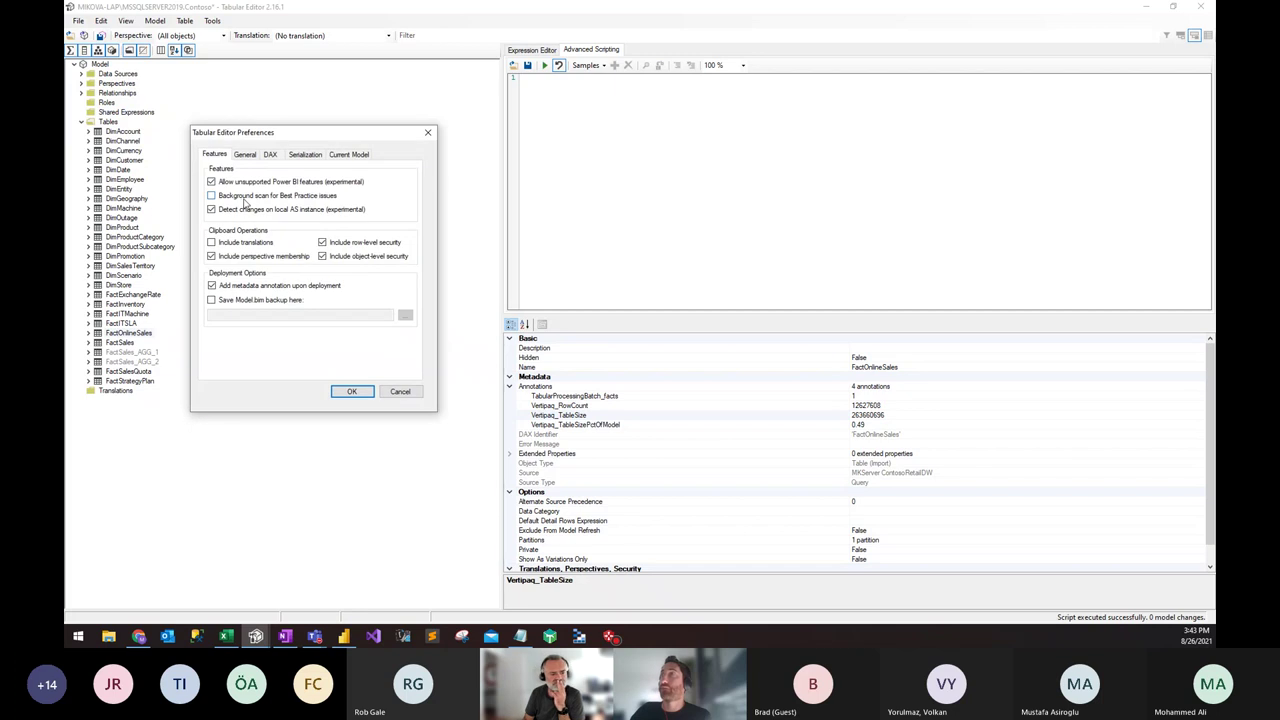
left_click(400, 391)
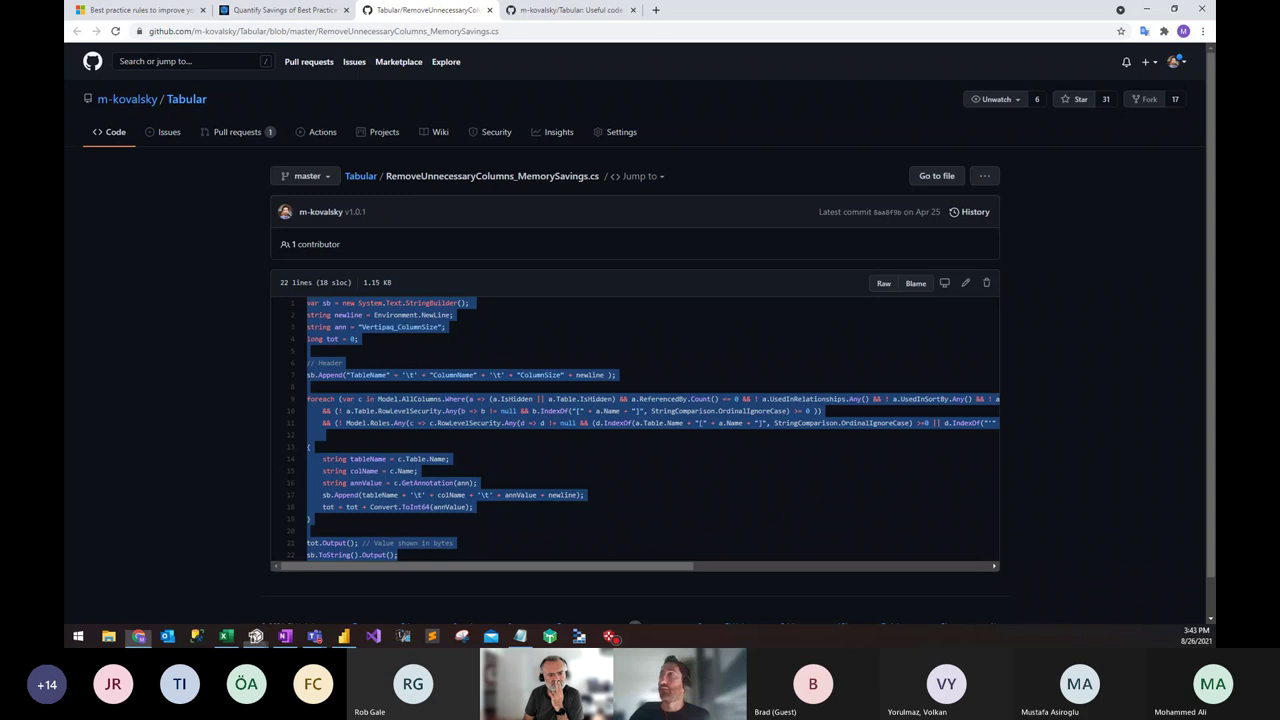
Step: Switch to Chrome, go back to the start of the BestPracticeRules README, and show the Tabular code repository's file list
left_click(138, 636)
left_click(292, 373)
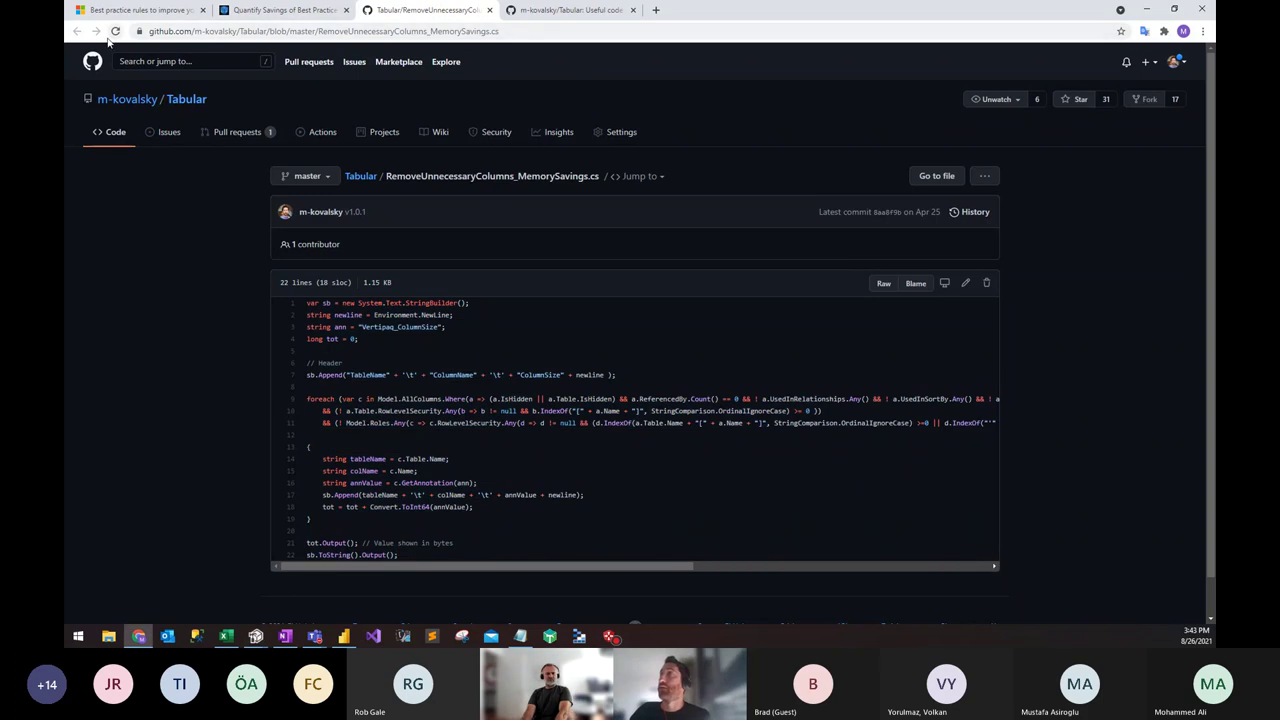
key("ctrl+Page_Up")
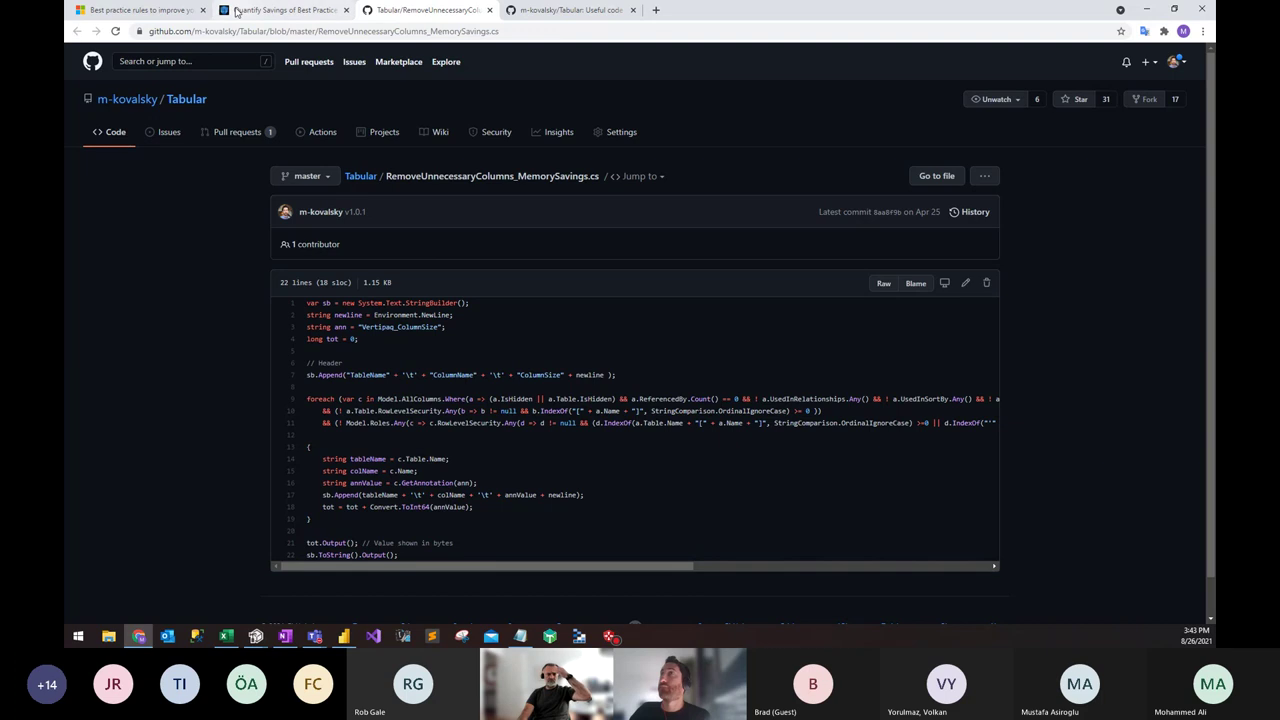
left_click(76, 32)
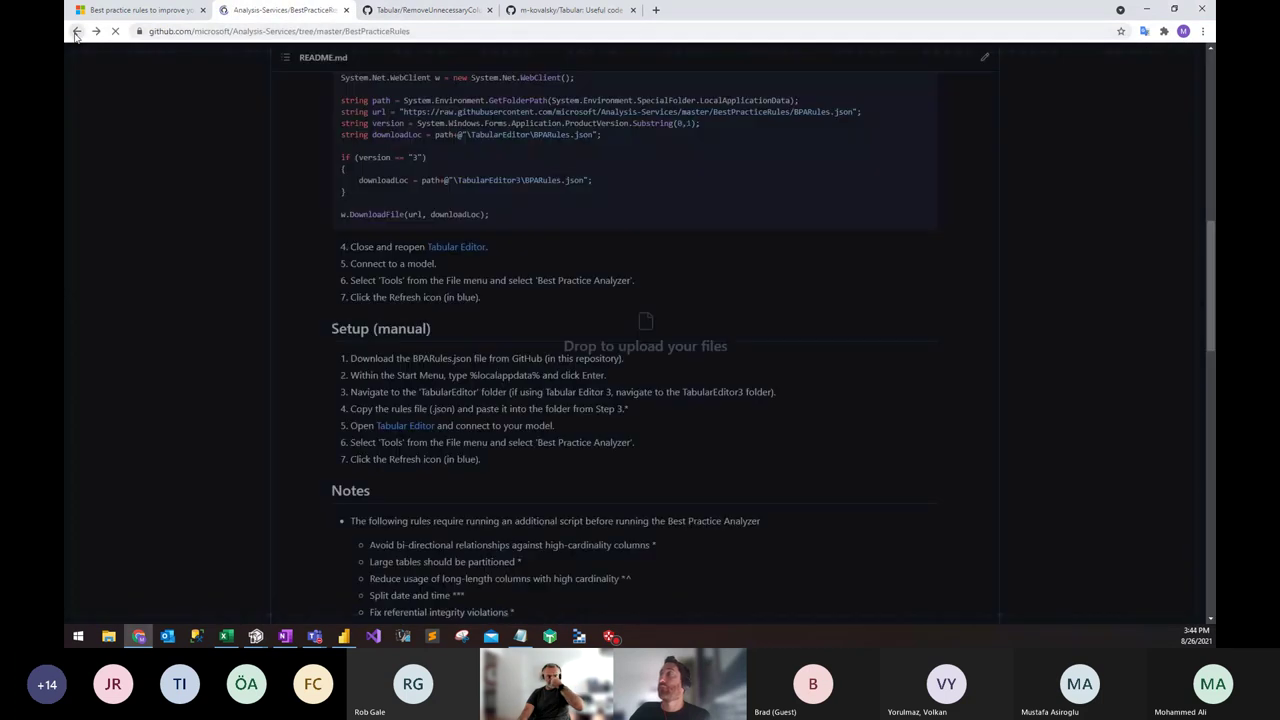
scroll(262, 259, "up", 10)
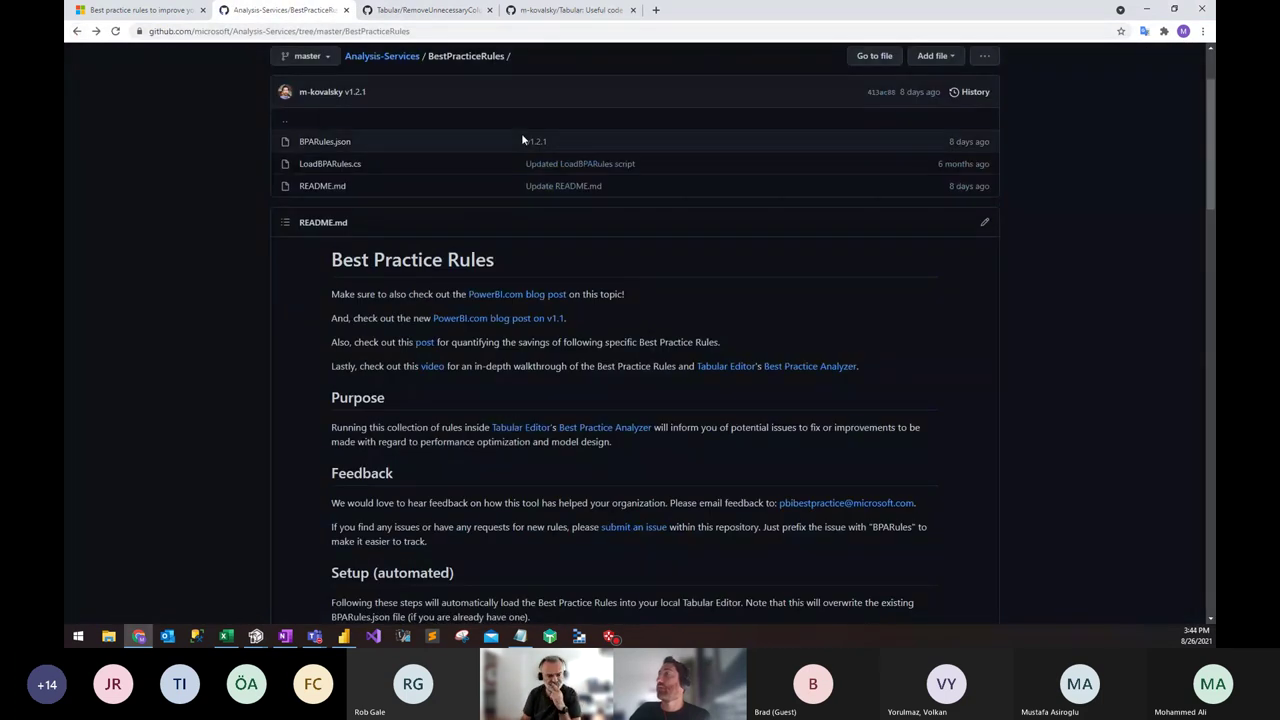
left_click(563, 12)
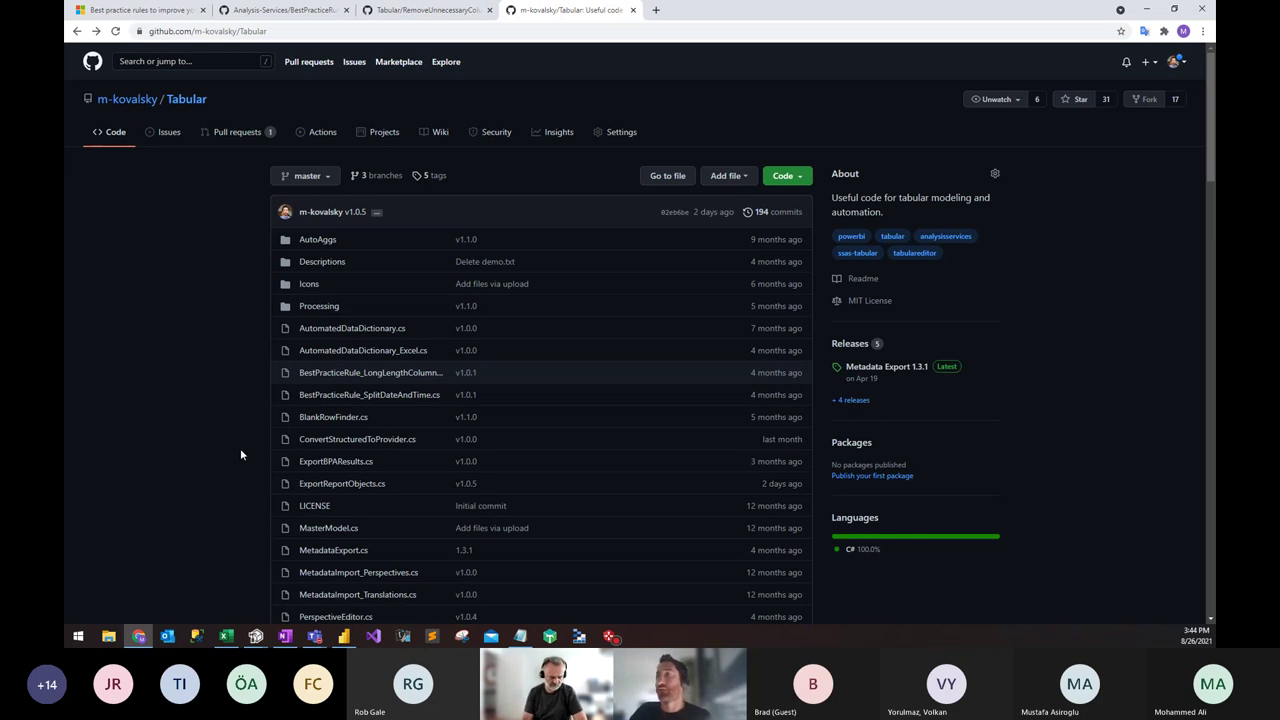
Step: Open ExportBPAResults.cs in the Tabular repository, copy its full code, and paste it into the script editor of Tabular Editor
left_click(322, 463)
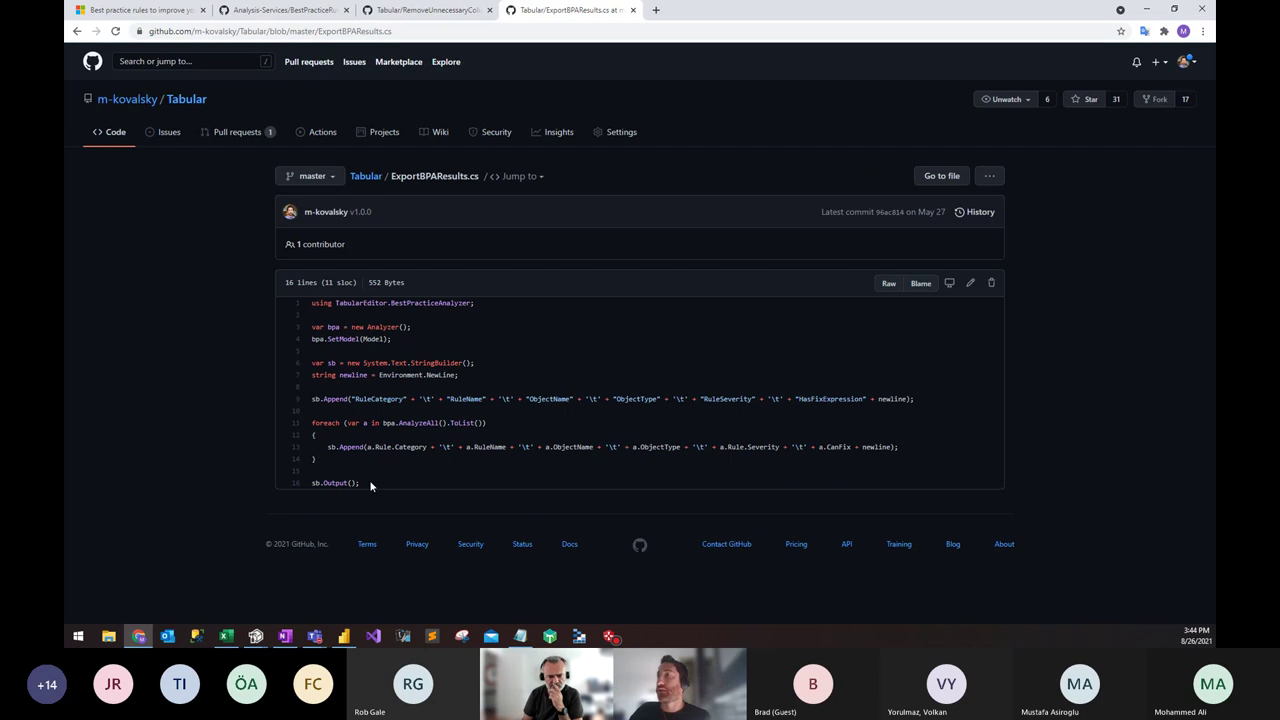
left_click_drag(370, 485, 310, 305)
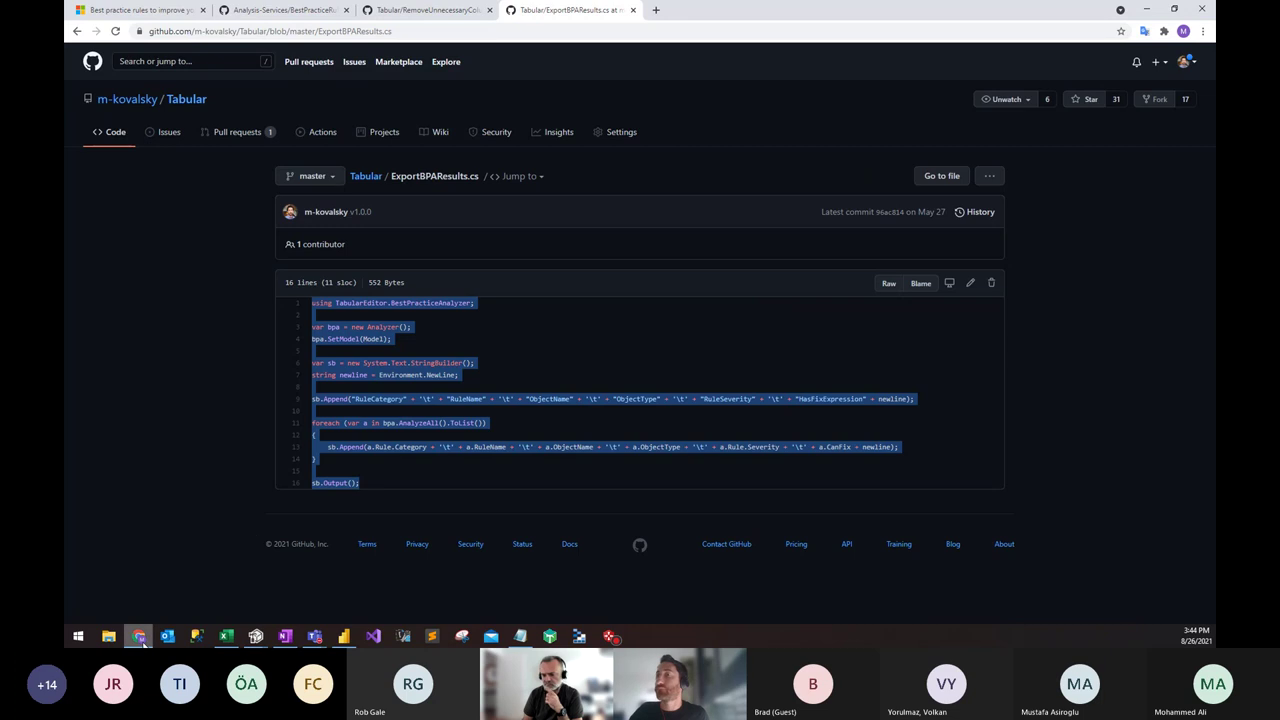
mouse_move(143, 641)
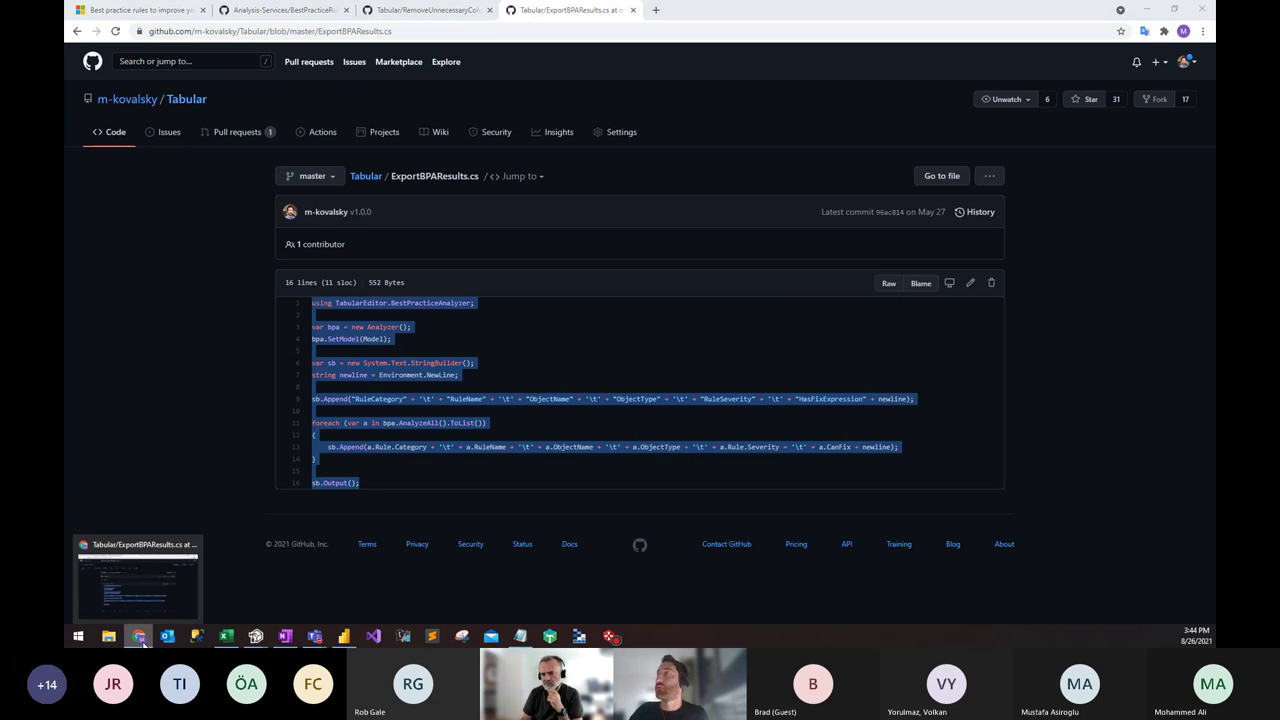
left_click(140, 640)
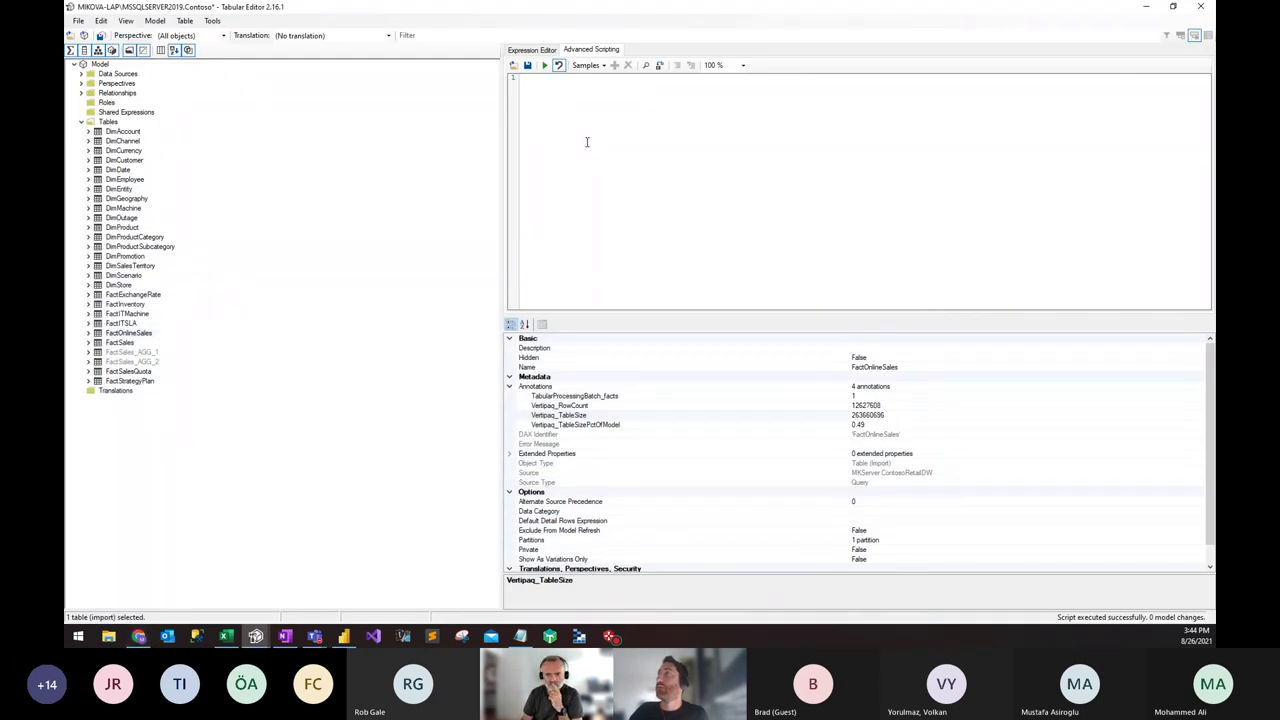
key("ctrl+v")
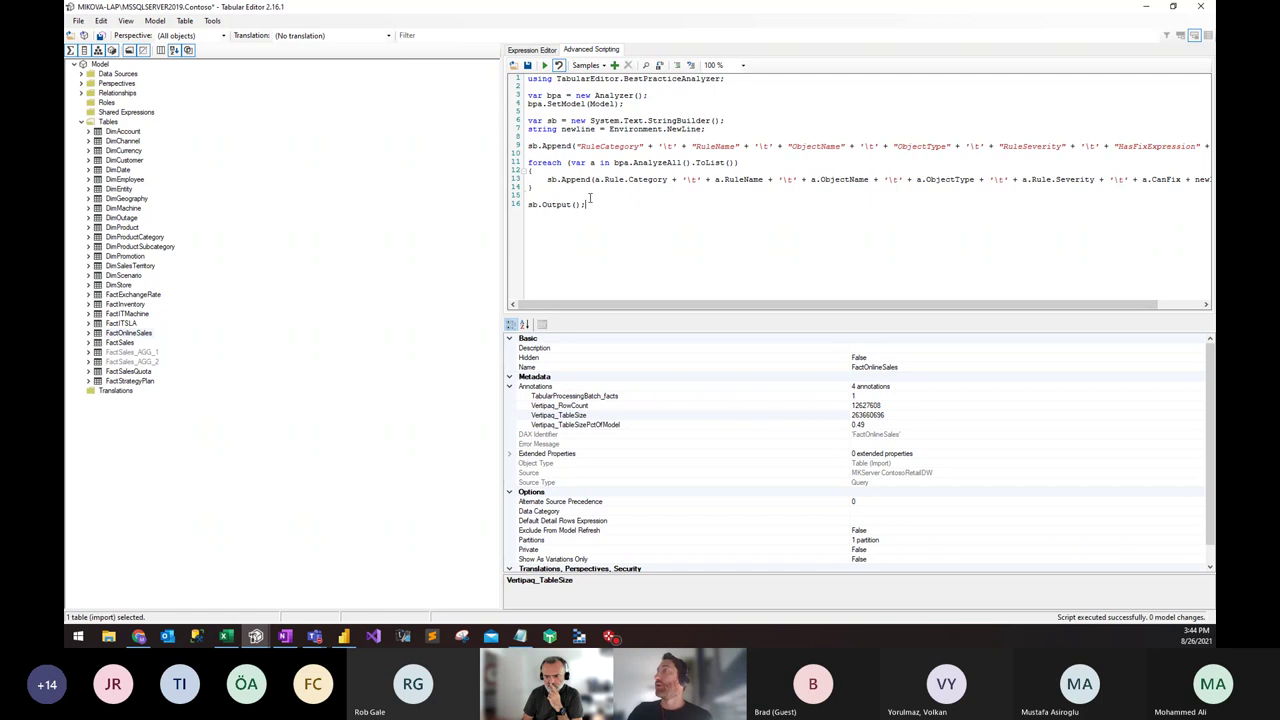
Step: Run the best practice results script, widen the output window, copy the output to the clipboard, and close it
left_click(545, 66)
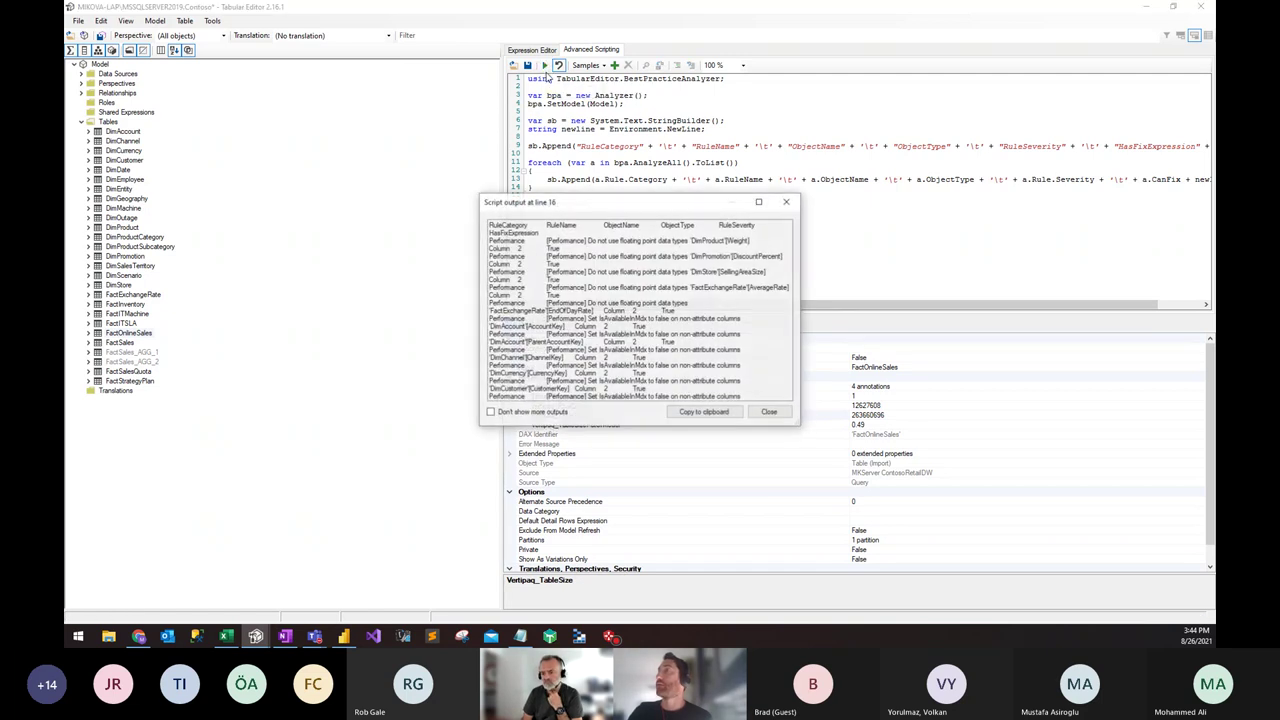
left_click_drag(518, 204, 458, 205)
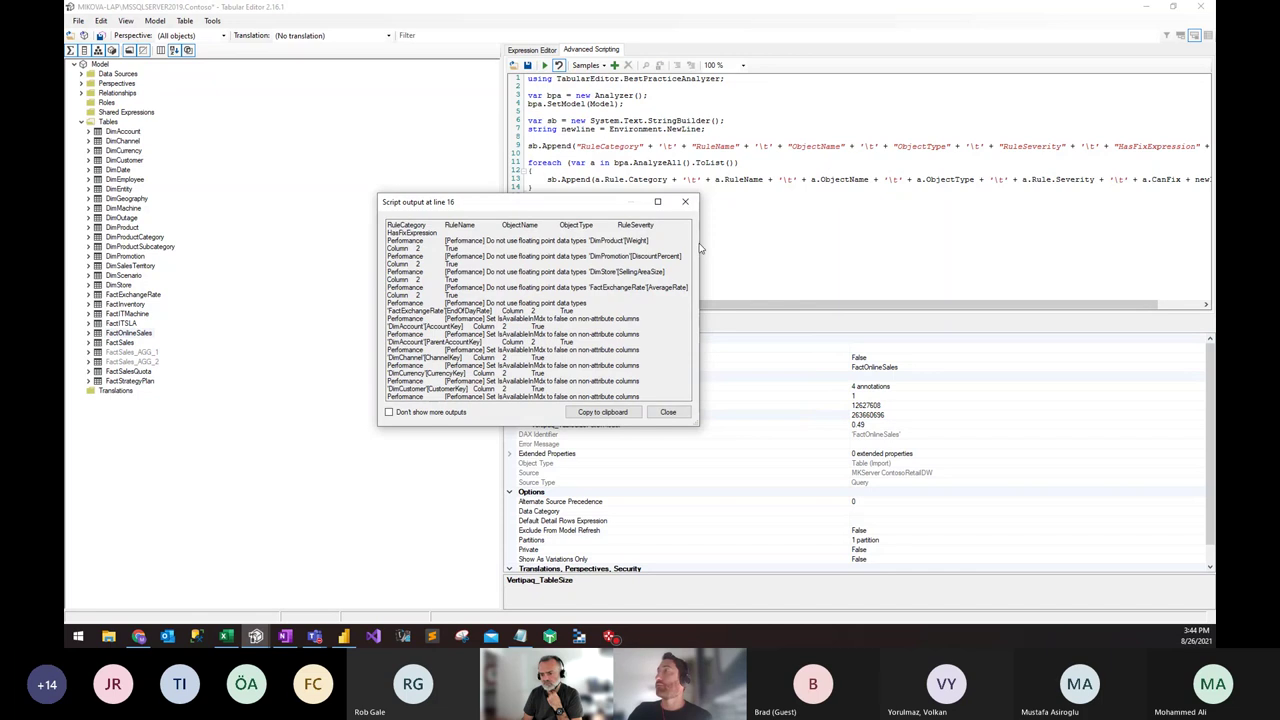
left_click_drag(698, 250, 898, 252)
left_click(803, 412)
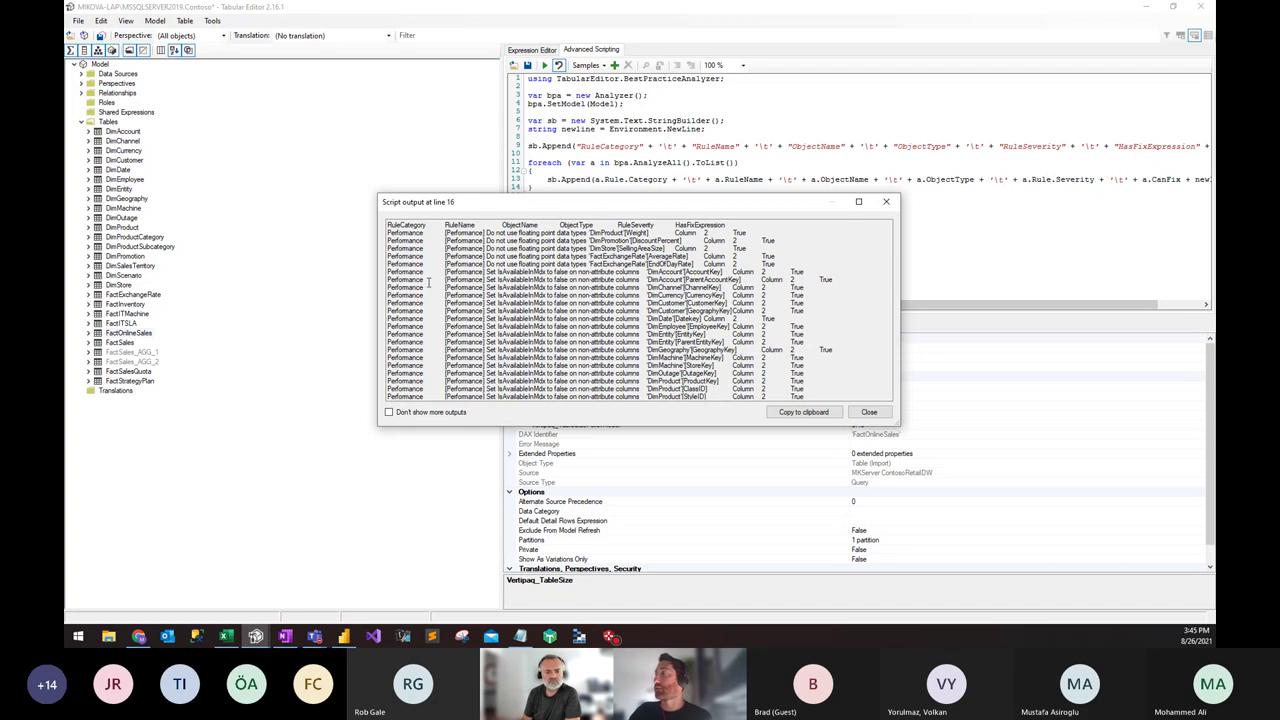
left_click(806, 412)
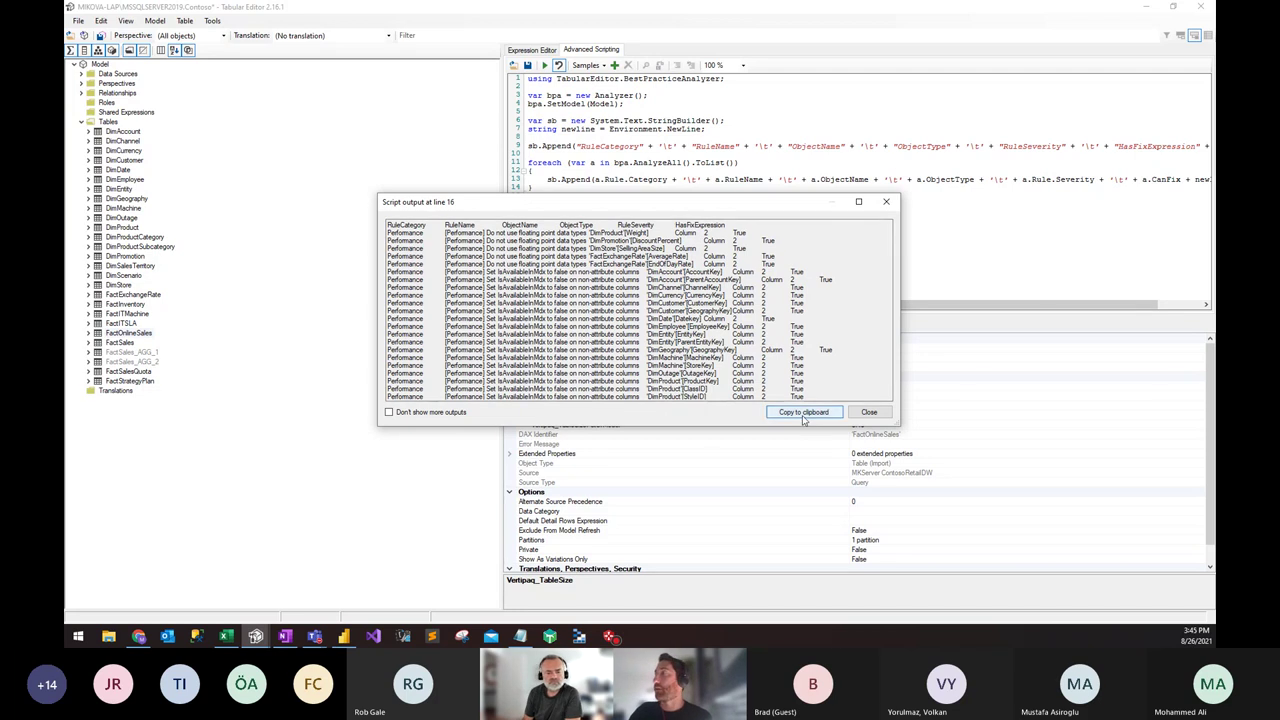
left_click(866, 412)
Step: Switch to Excel, paste the exported results into a new sheet, and fit the column widths to their contents
left_click(226, 636)
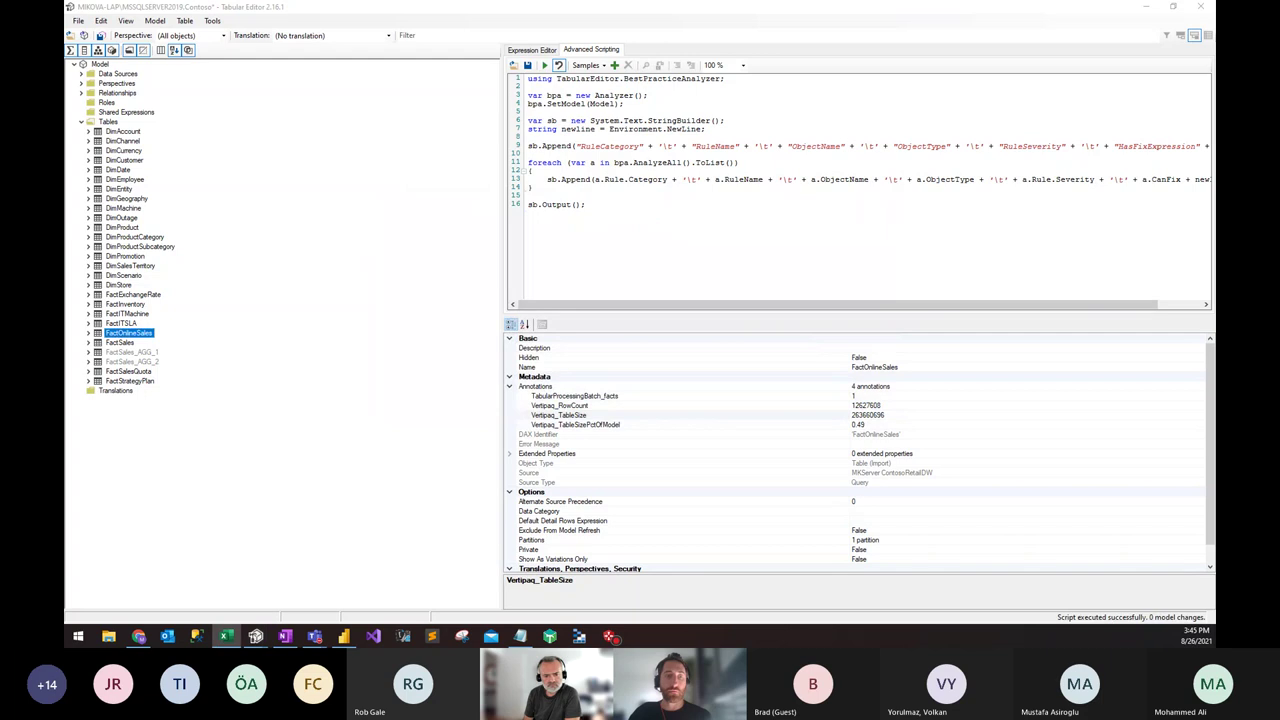
left_click_drag(432, 208, 546, 4)
left_click(226, 595)
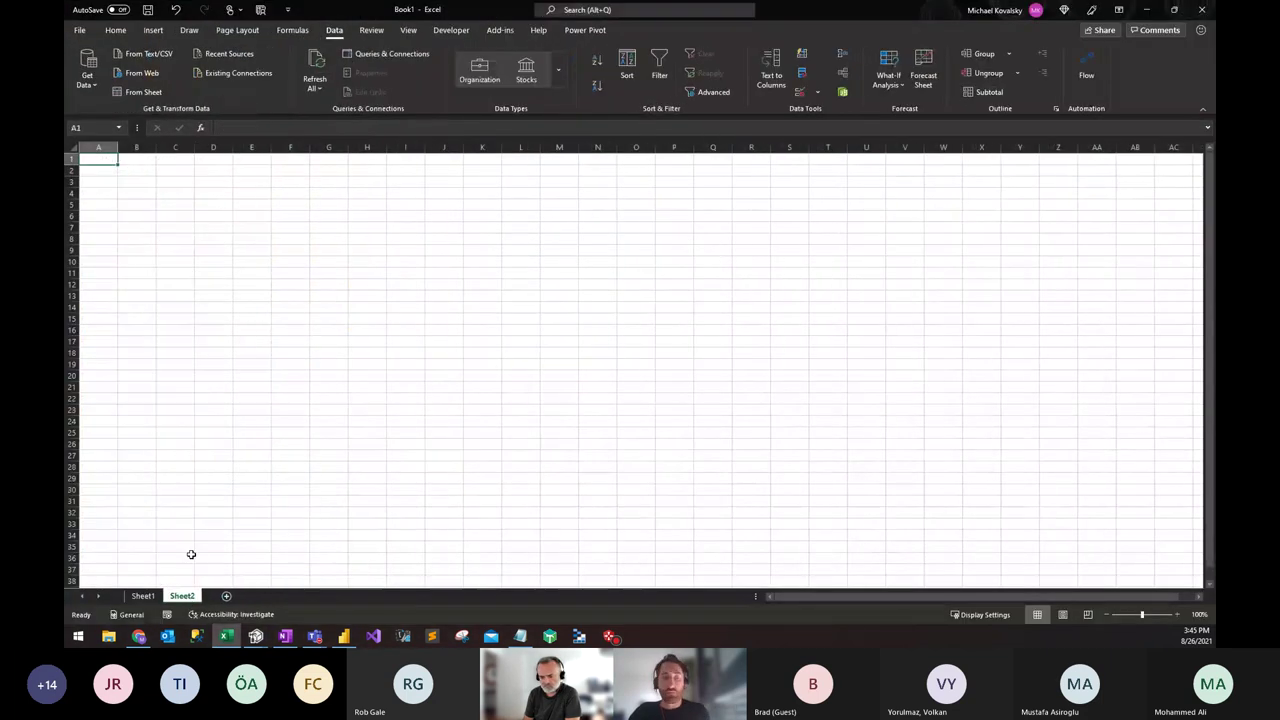
key("ctrl+v")
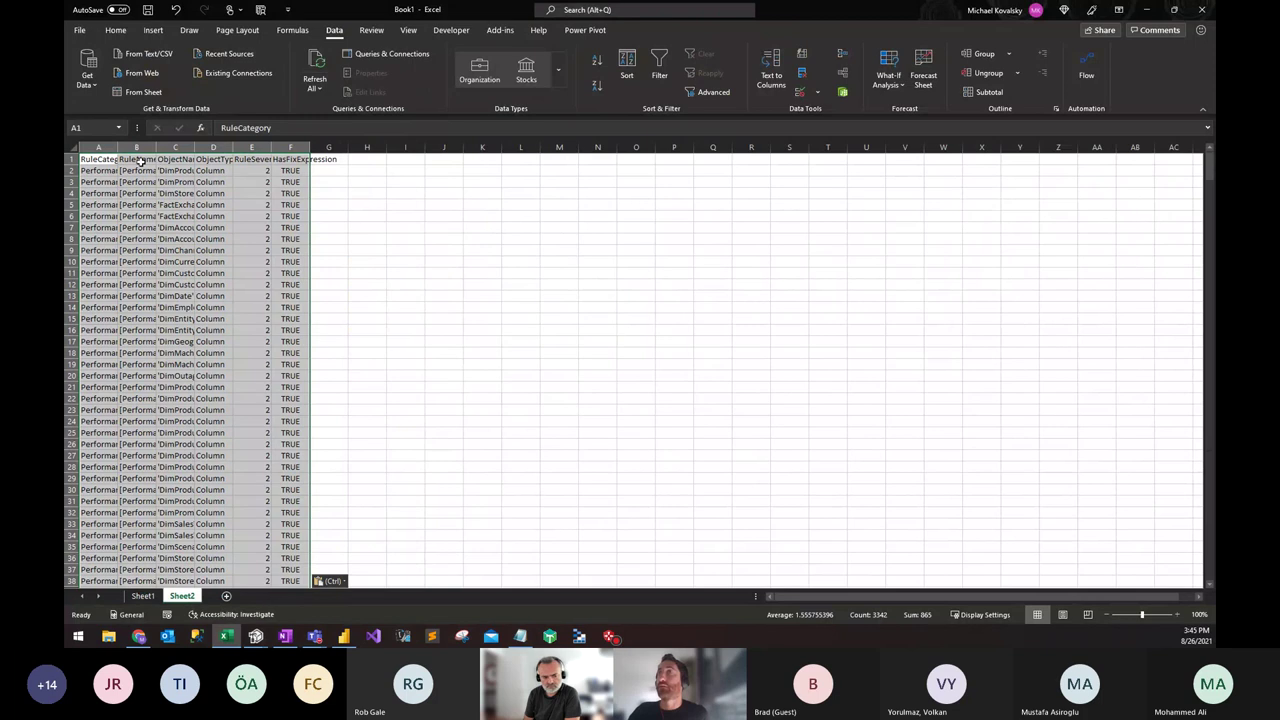
left_click_drag(188, 147, 313, 148)
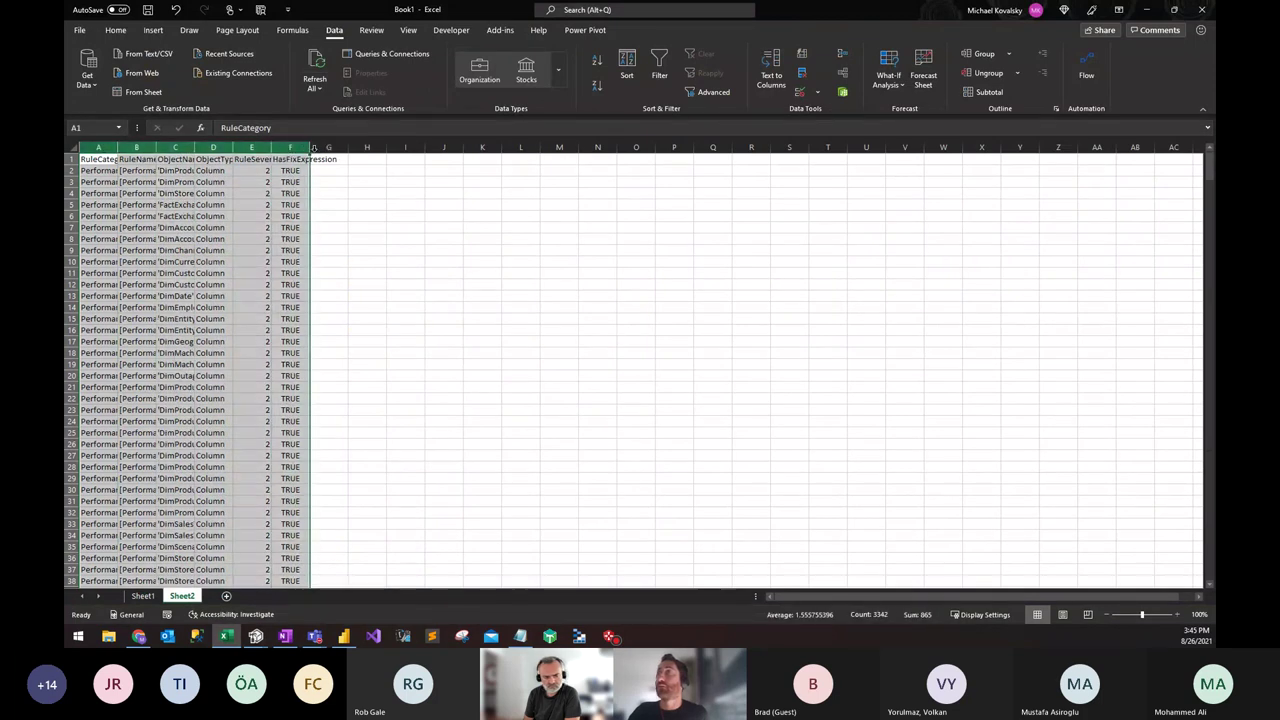
double_click(313, 147)
left_click(255, 239)
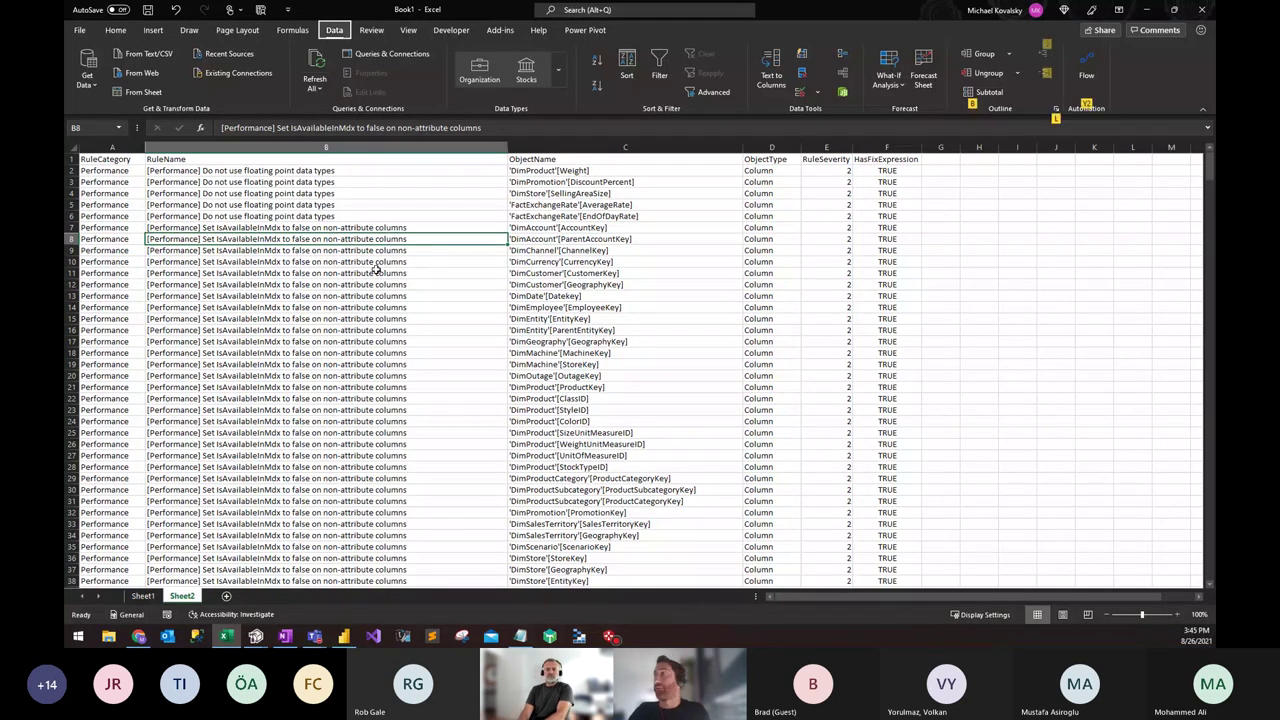
Step: Add filters to the results table and show only rows with a RuleSeverity of 3
key("ctrl+shift+l")
left_click(847, 160)
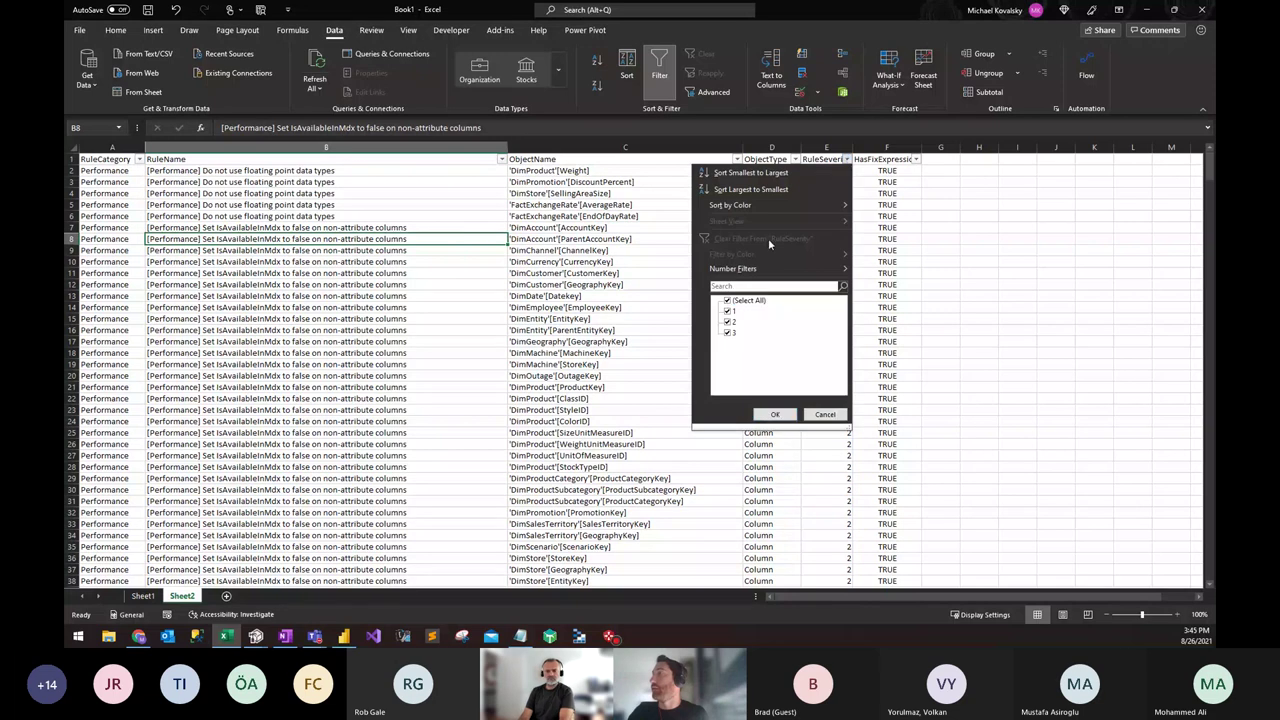
left_click(727, 301)
left_click(728, 332)
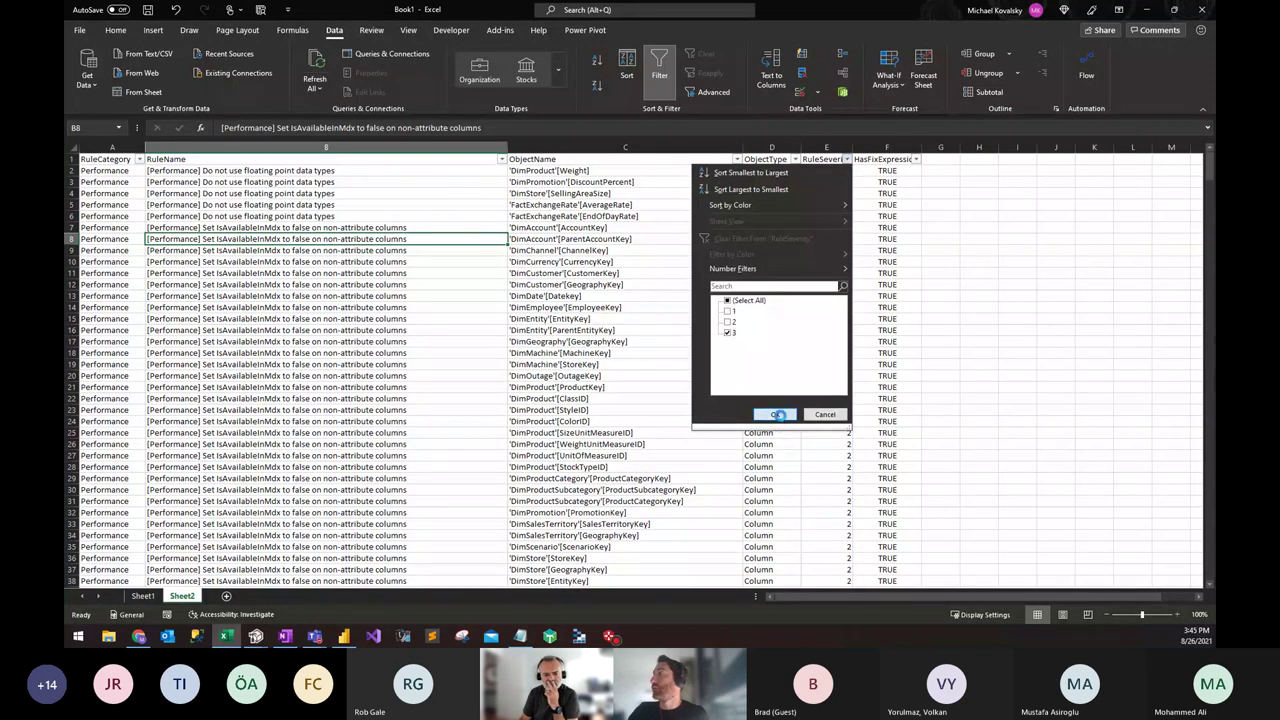
left_click(774, 414)
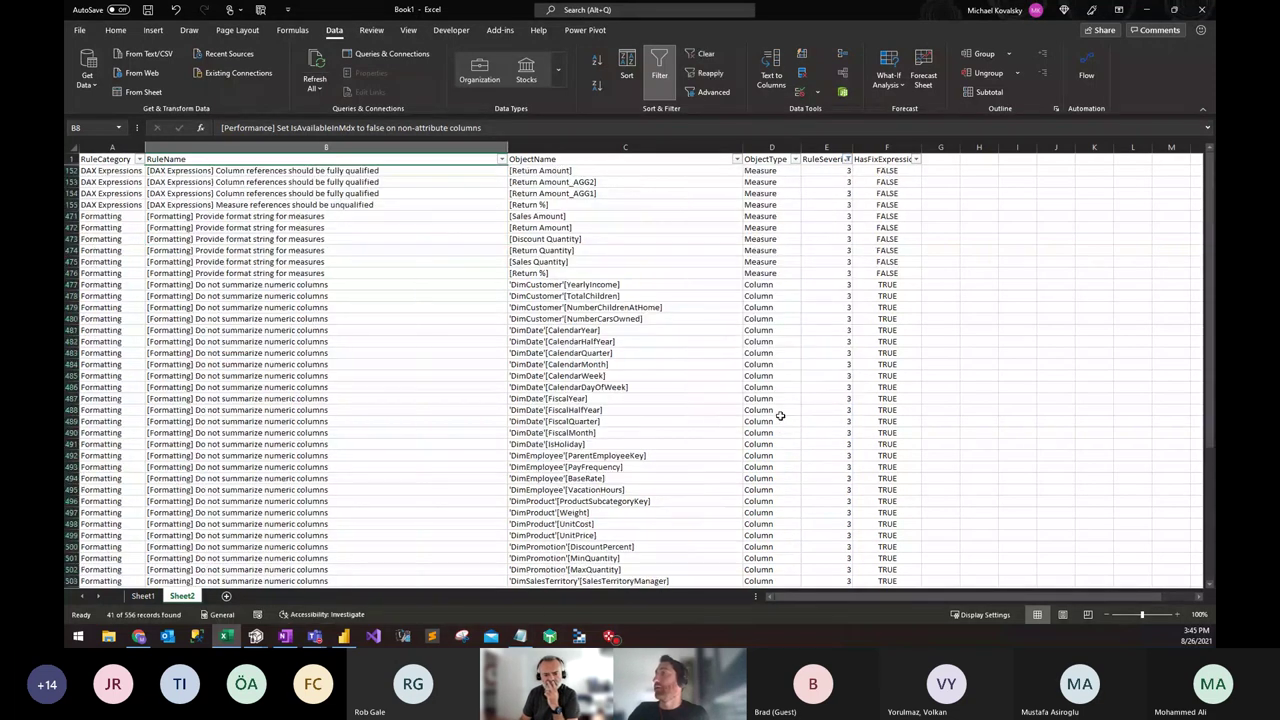
Step: Filter the HasFixExpression column to show only TRUE rows
left_click(916, 160)
left_click(805, 311)
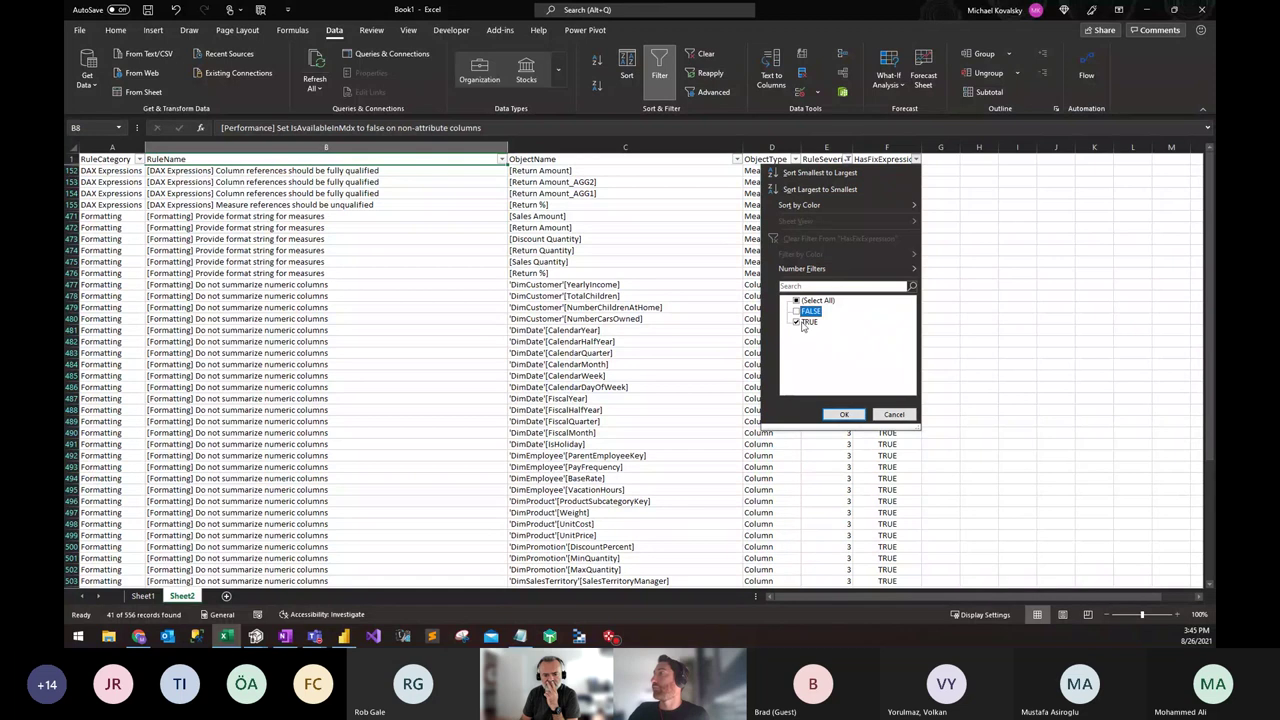
left_click(842, 414)
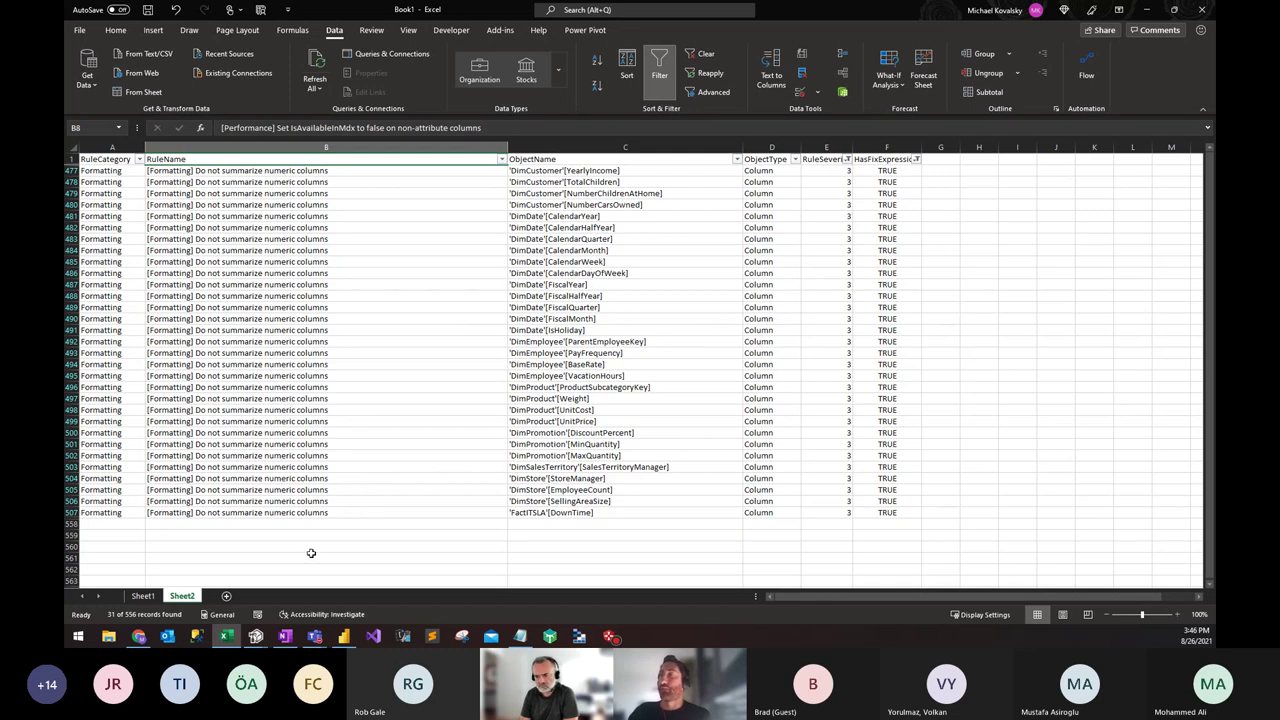
Step: Switch from Excel back to Tabular Editor with the export script
left_click(234, 643)
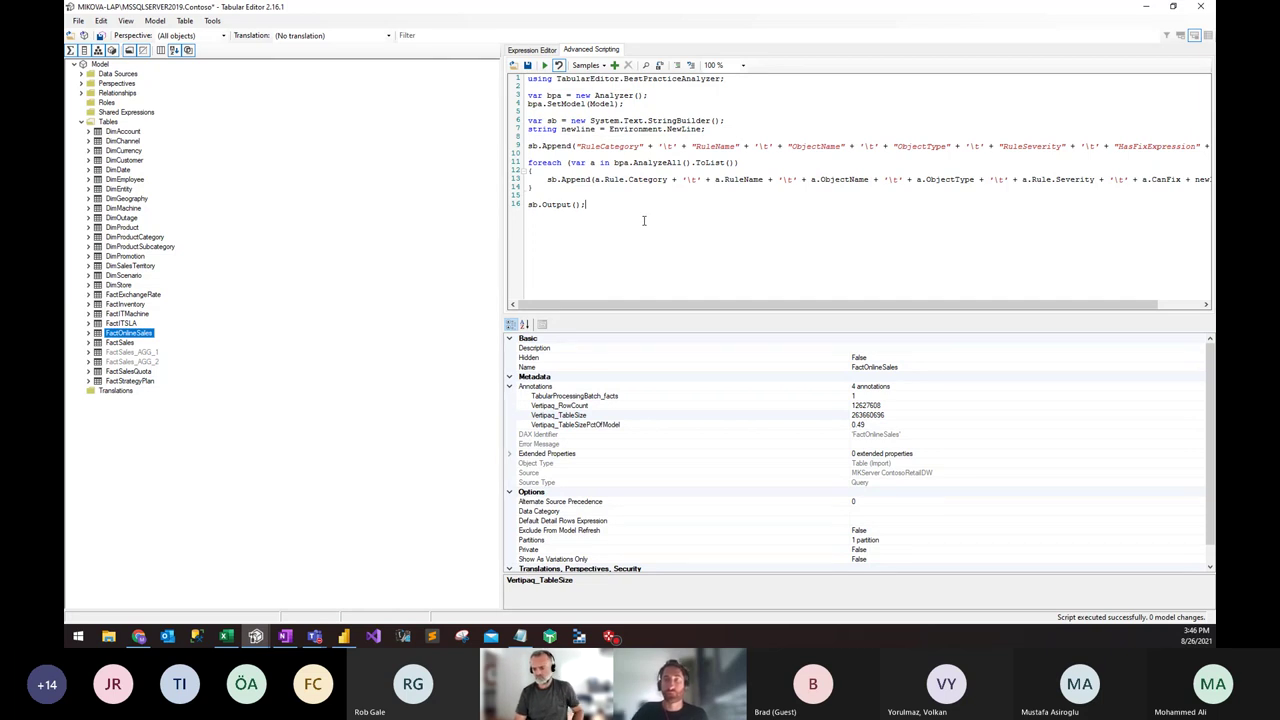
key("alt+Tab")
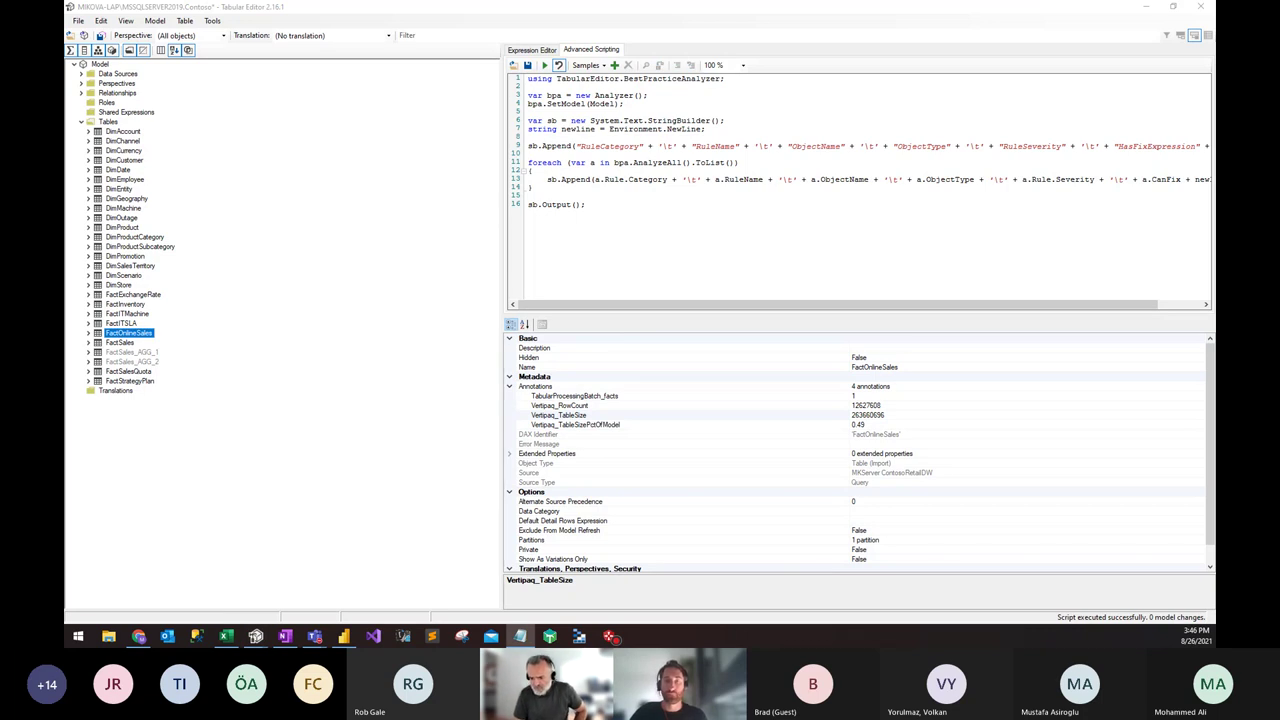
key("alt+Tab")
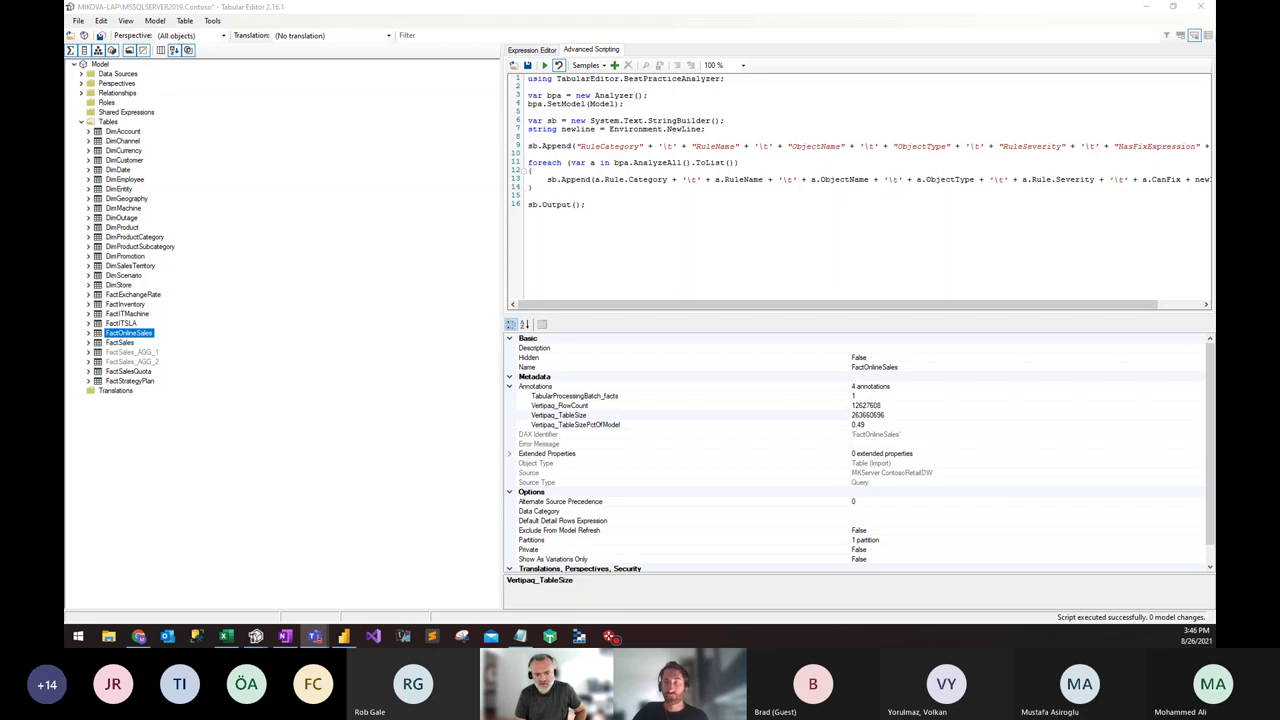
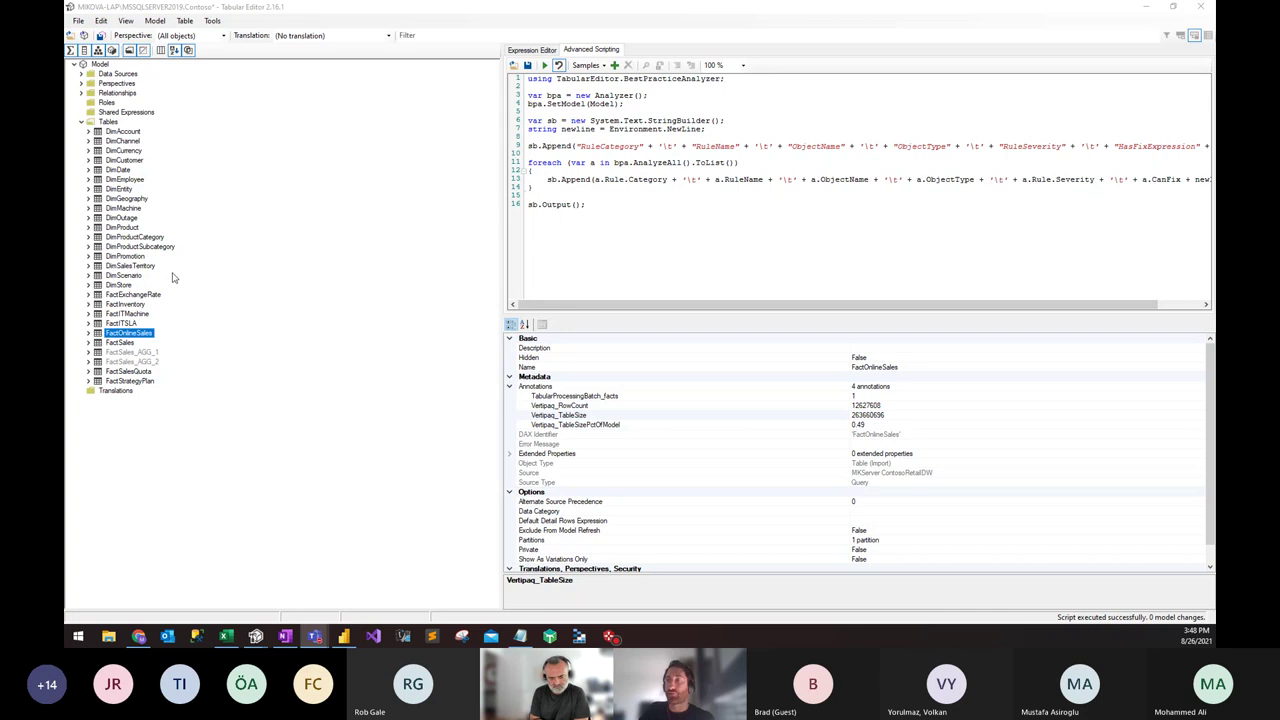
Step: Switch to Chrome, view the Analysis-Services repository's issues from the BestPracticeRules page, and return to that page
left_click(139, 637)
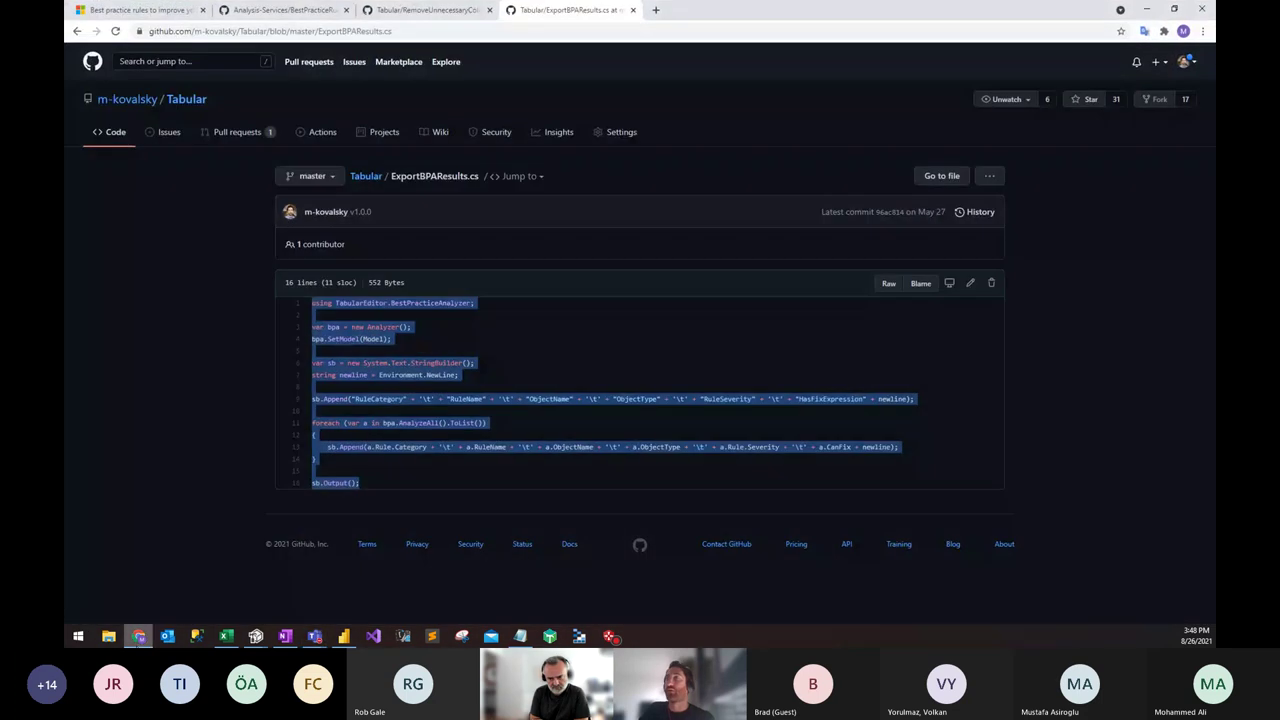
left_click(296, 10)
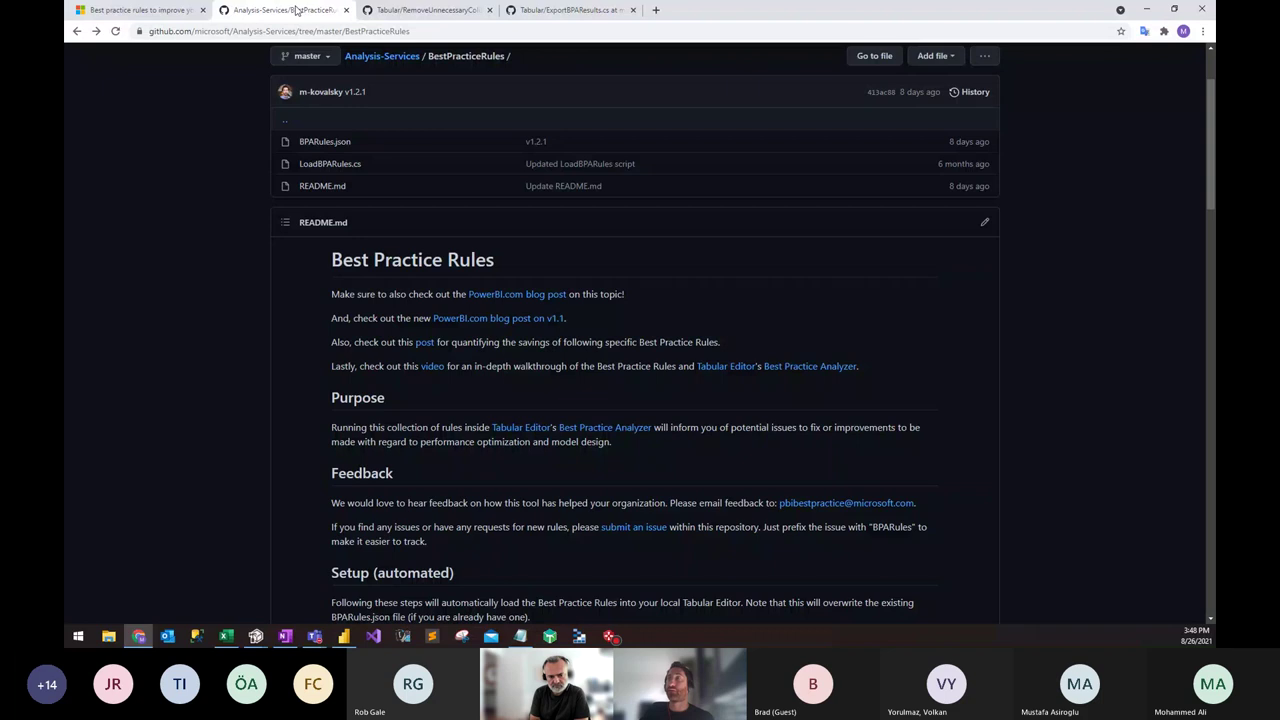
scroll(190, 146, "up", 2)
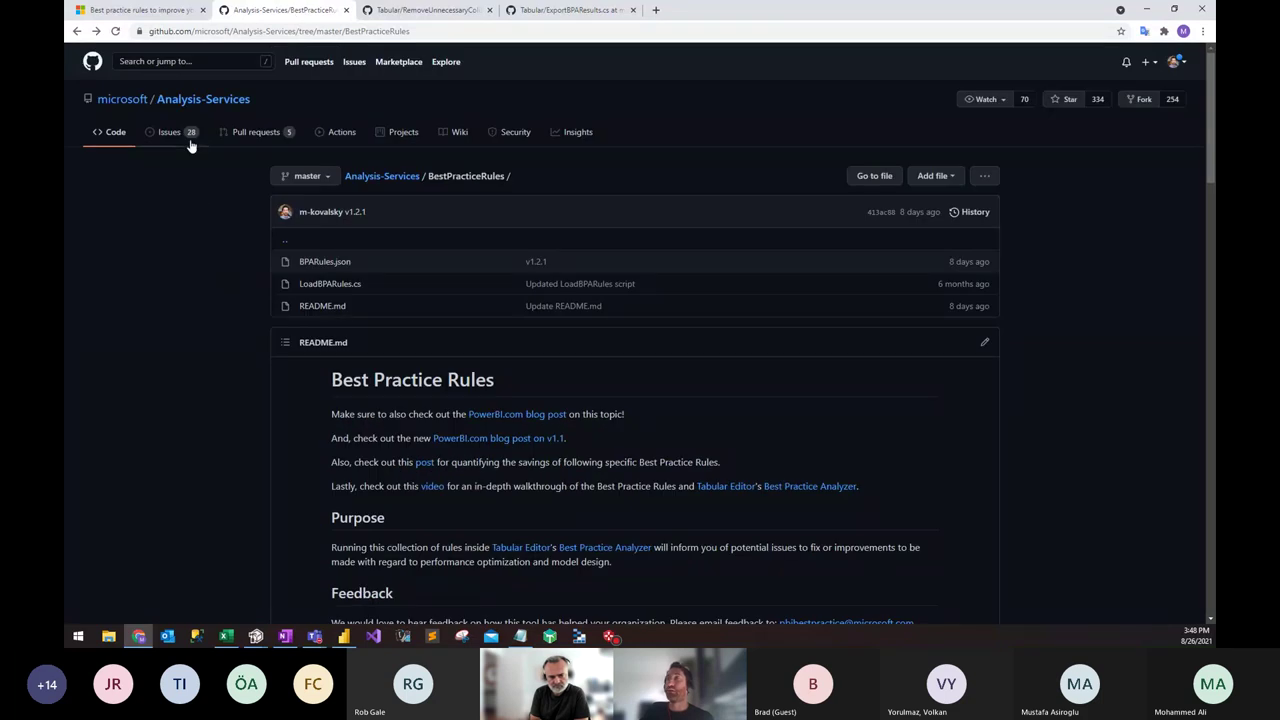
left_click(188, 140)
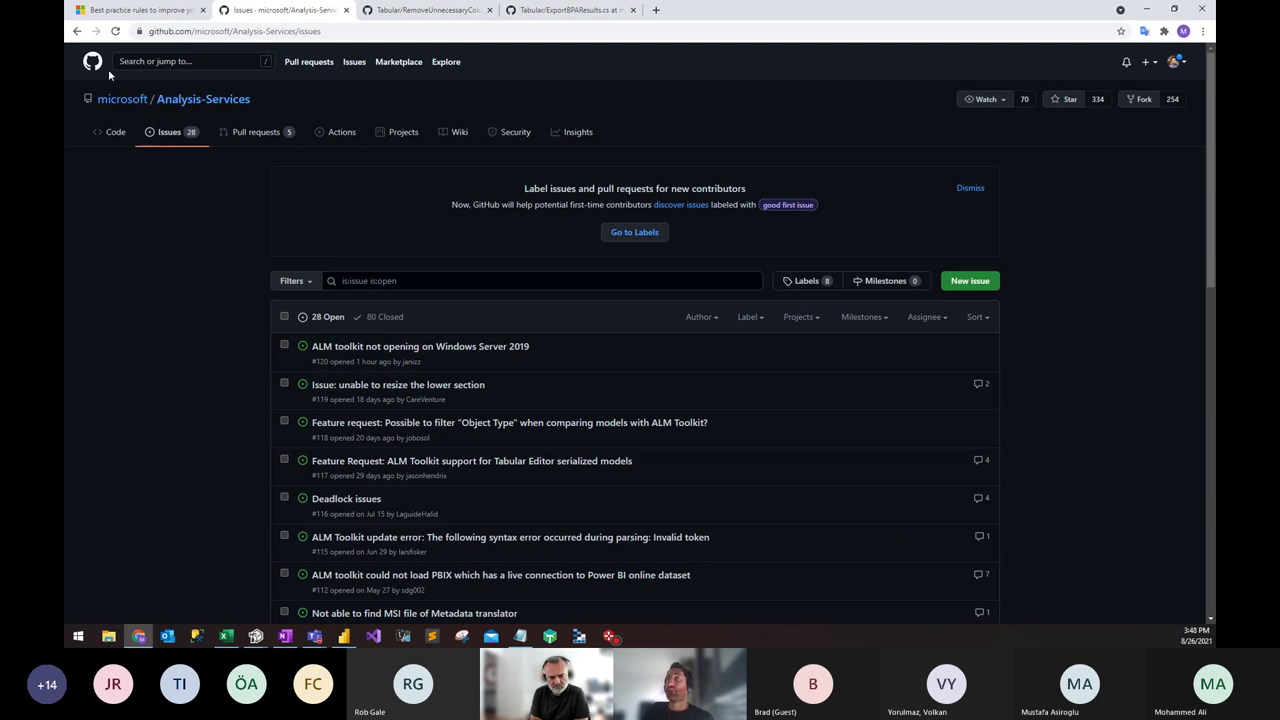
key("alt+Left")
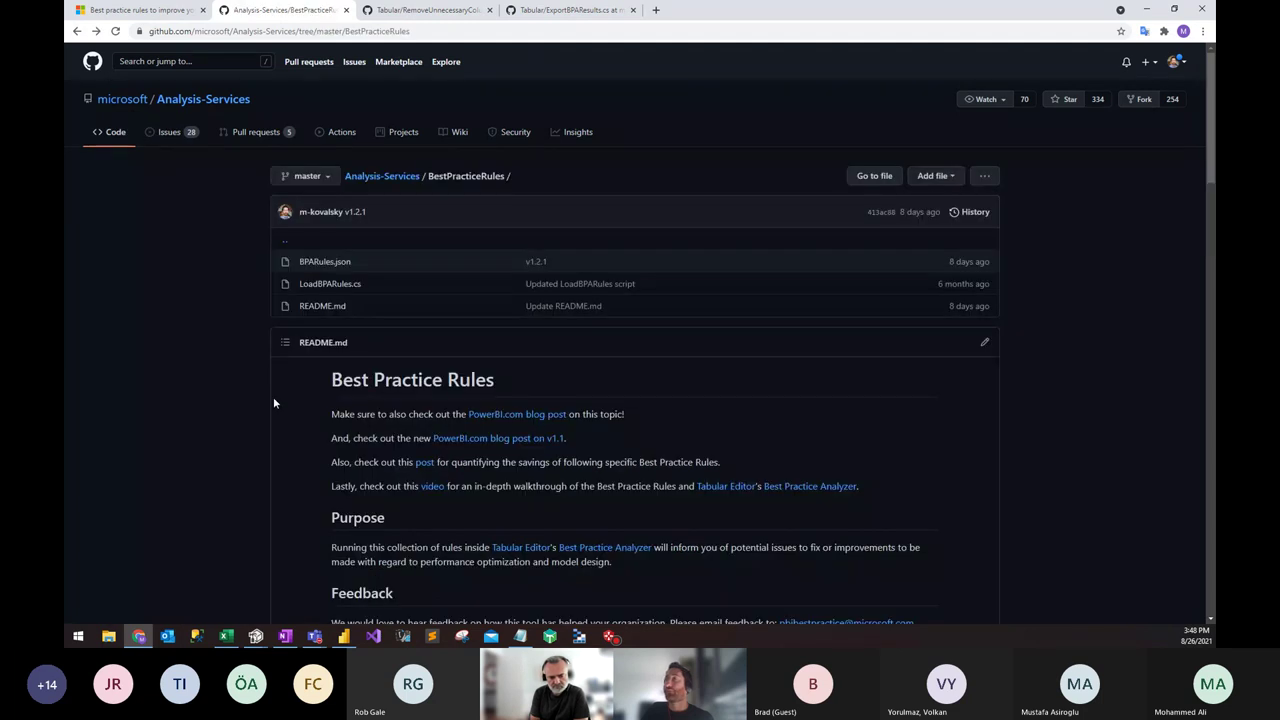
Step: Examine the README's feedback instructions, automated setup, and the new and modified rules in its version history
scroll(273, 396, "down", 1)
scroll(276, 396, "down", 3)
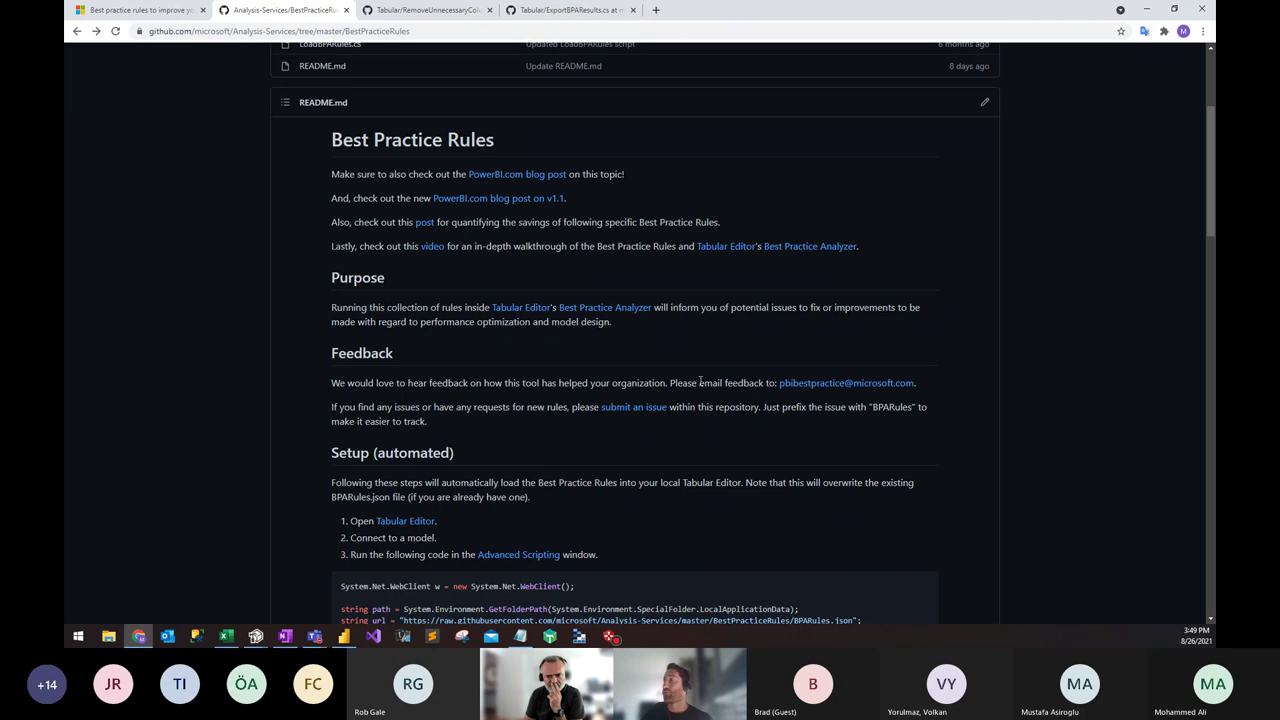
double_click(701, 383)
left_click(735, 386)
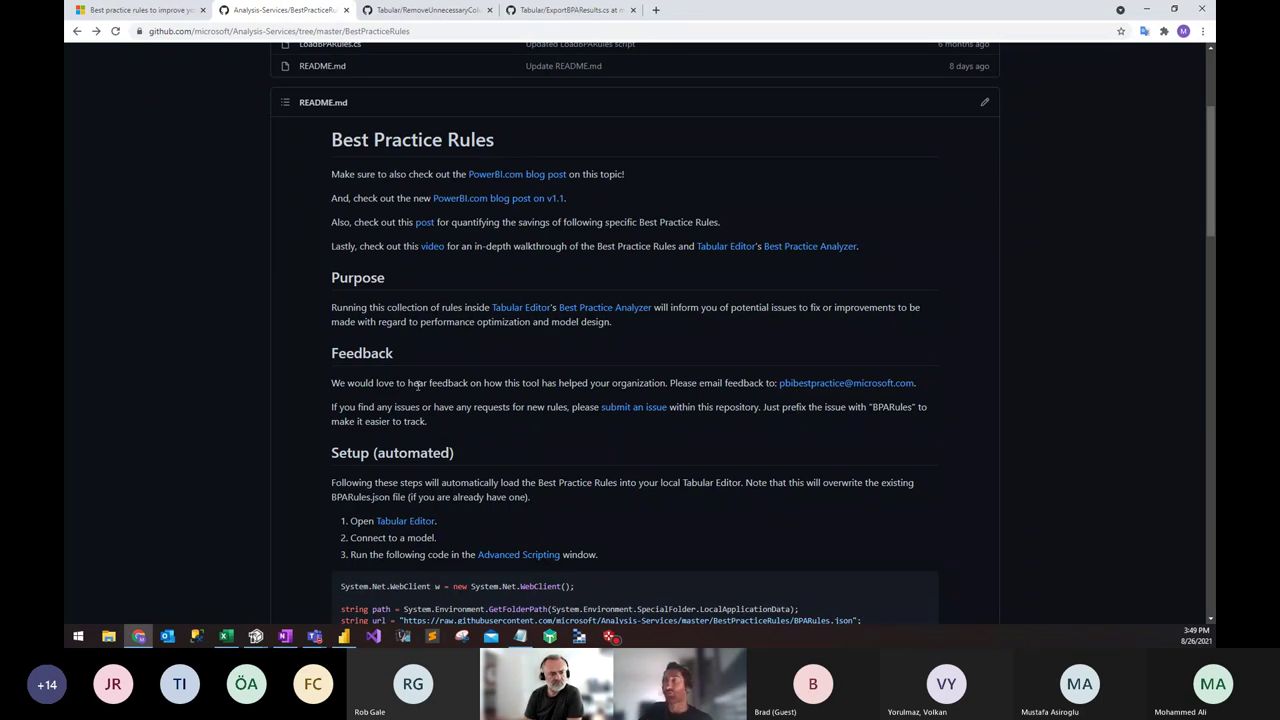
scroll(337, 376, "down", 3)
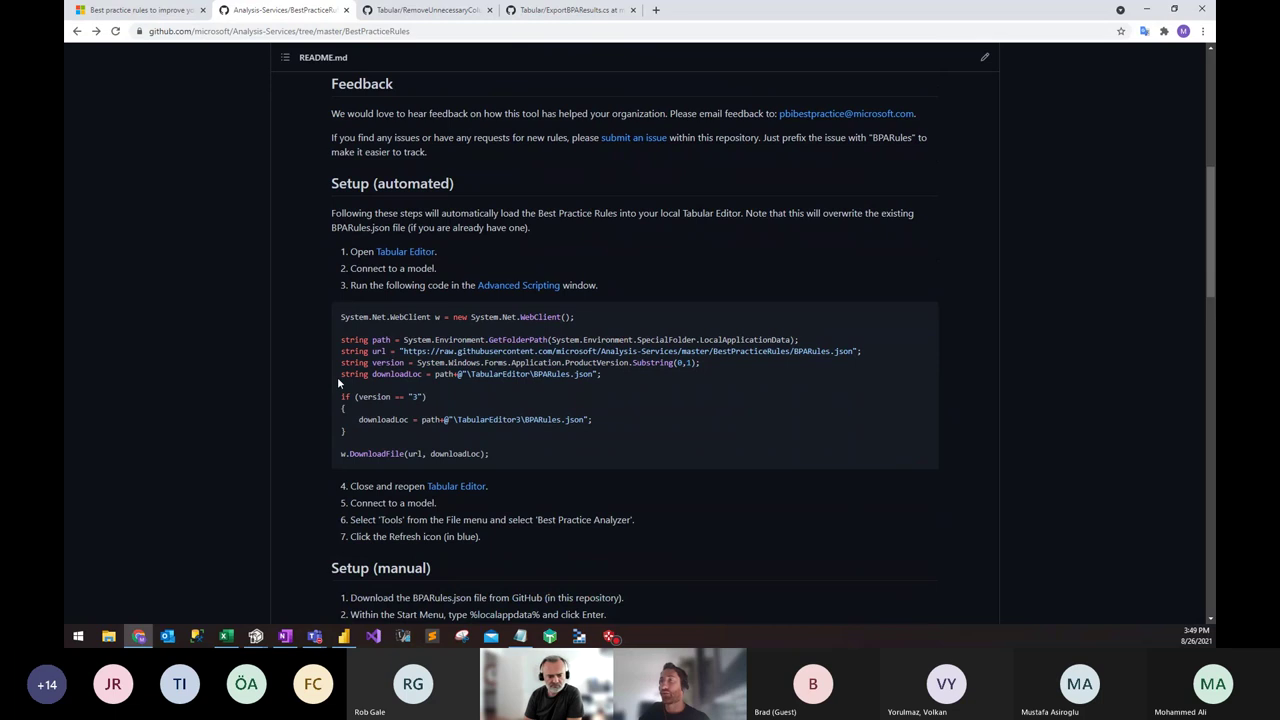
scroll(335, 377, "down", 8)
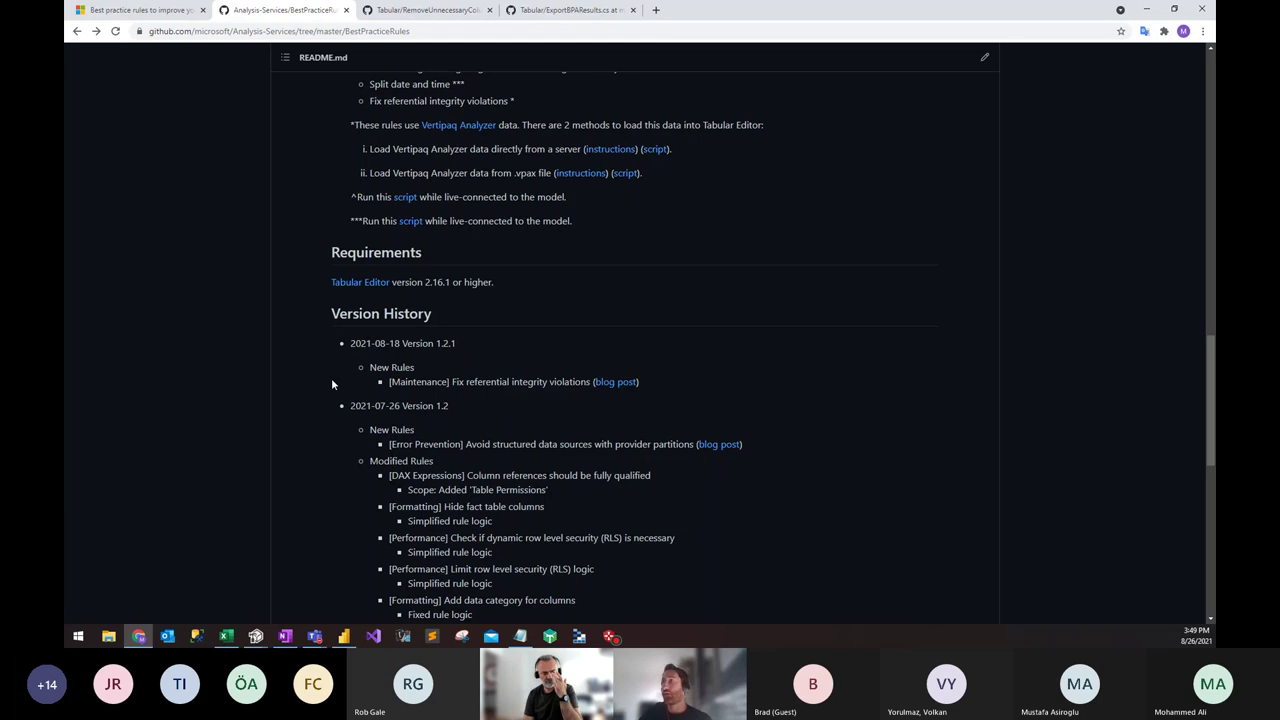
scroll(332, 384, "down", 1)
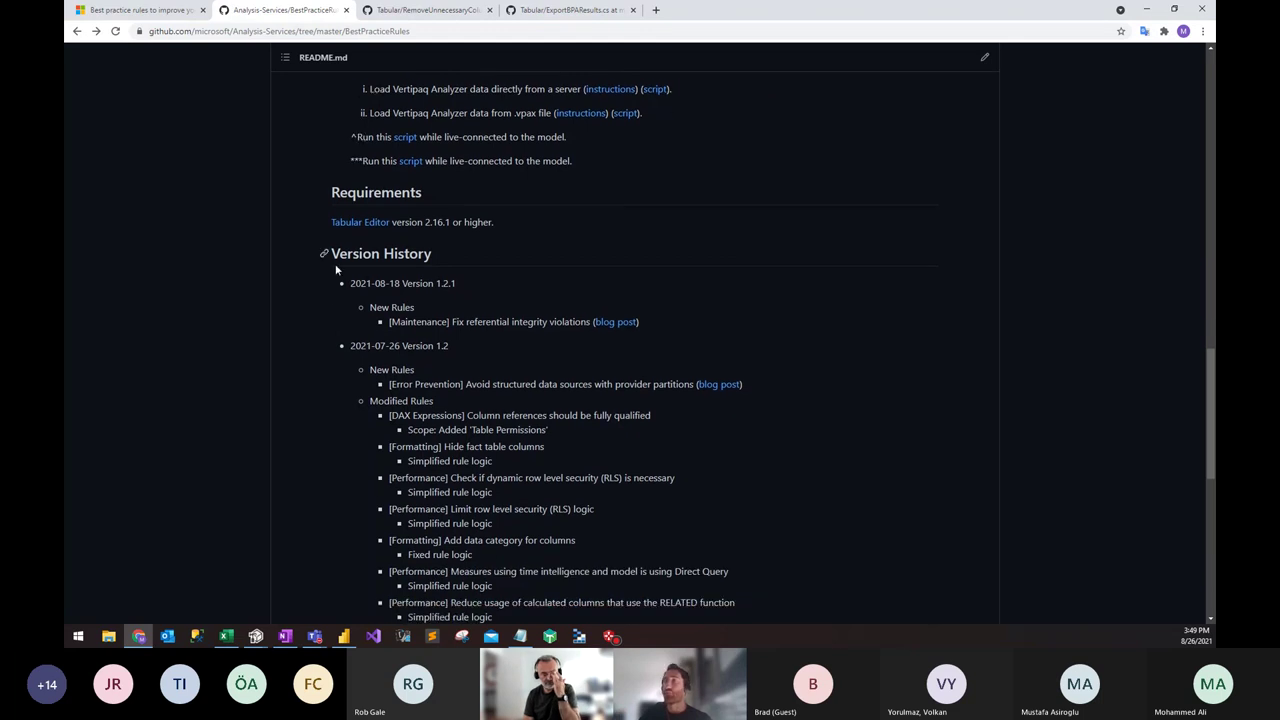
scroll(324, 297, "down", 2)
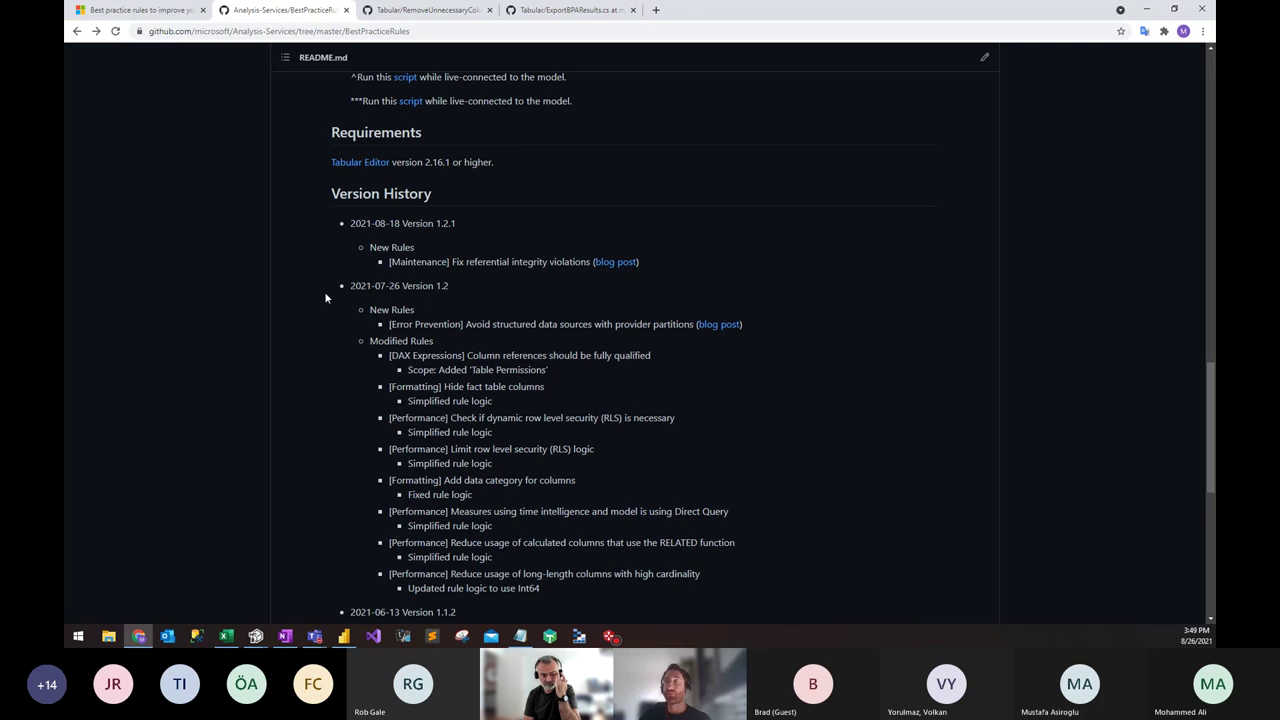
scroll(326, 300, "down", 2)
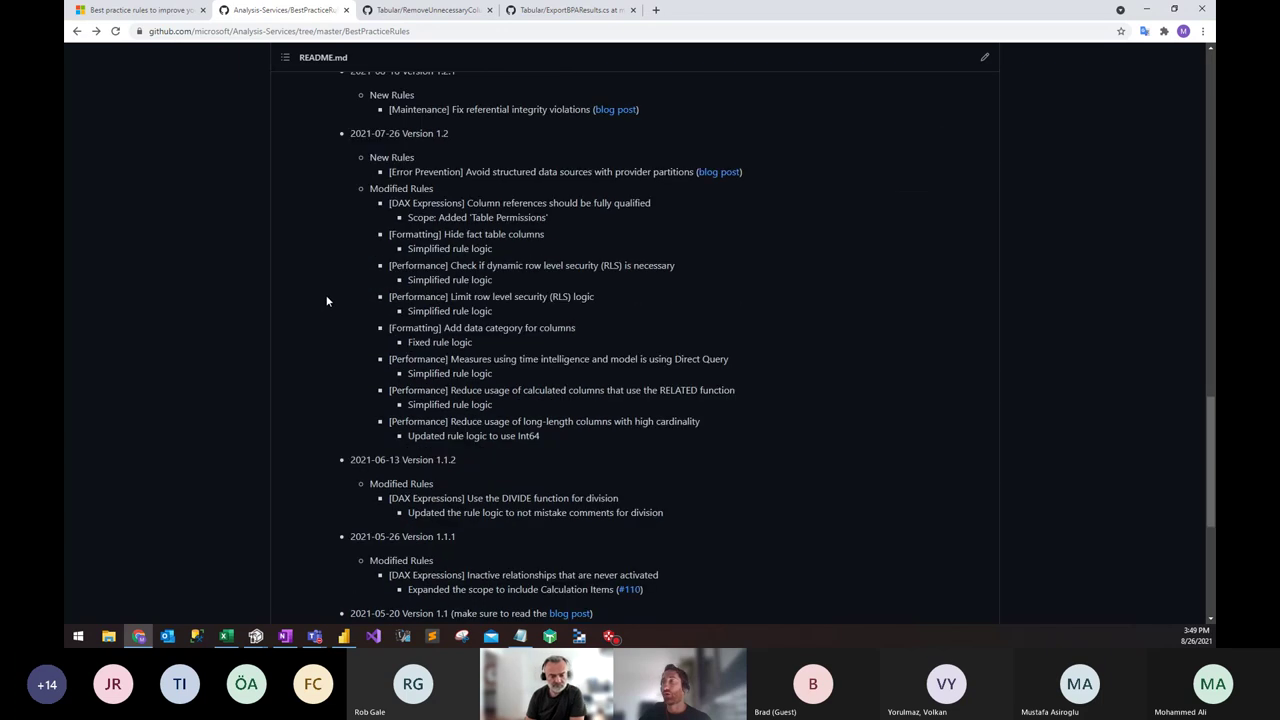
Step: Examine the README's older version history entries, requirements, notes, and manual and automated setup instructions
scroll(326, 300, "down", 4)
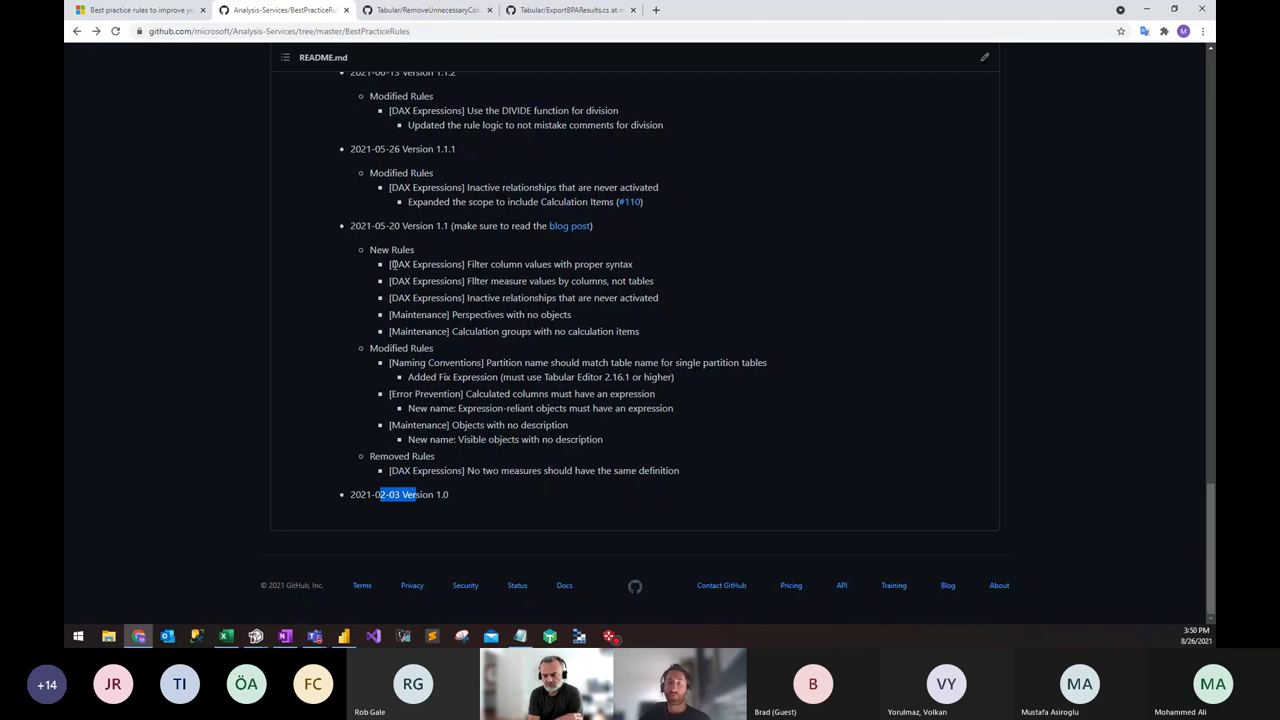
scroll(397, 281, "up", 1)
left_click(408, 340)
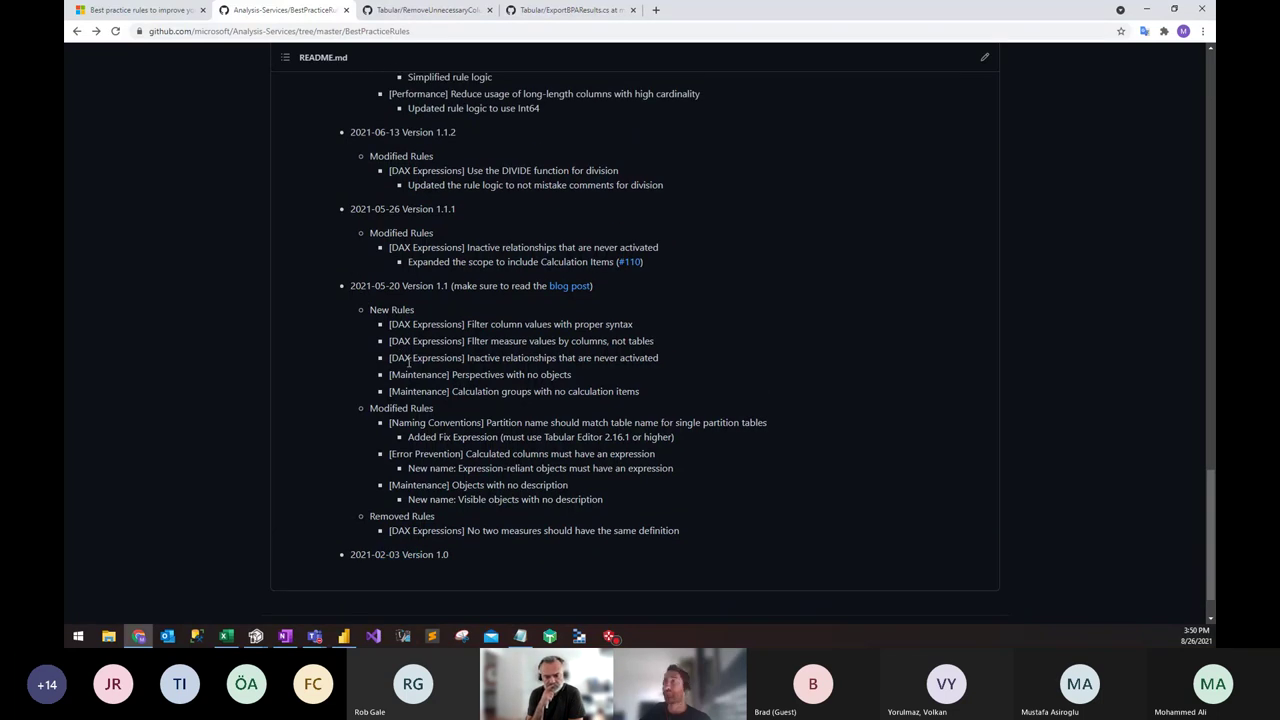
scroll(408, 362, "up", 3)
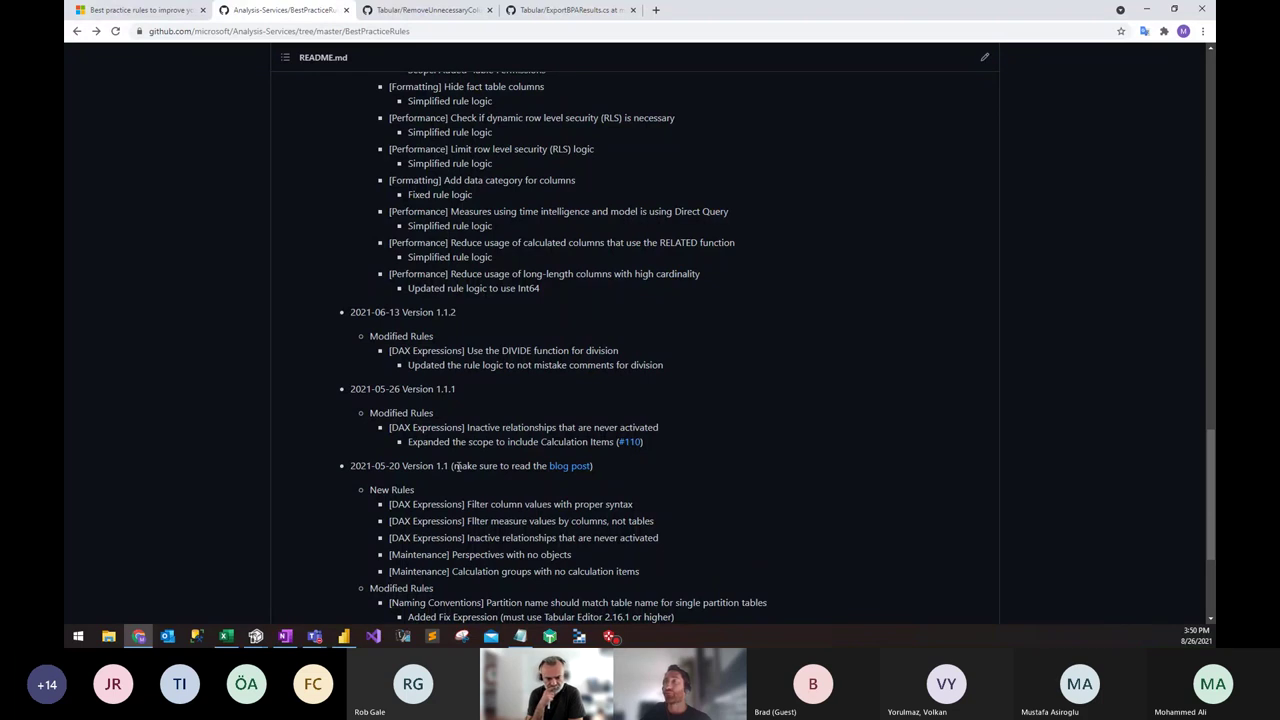
scroll(455, 465, "up", 6)
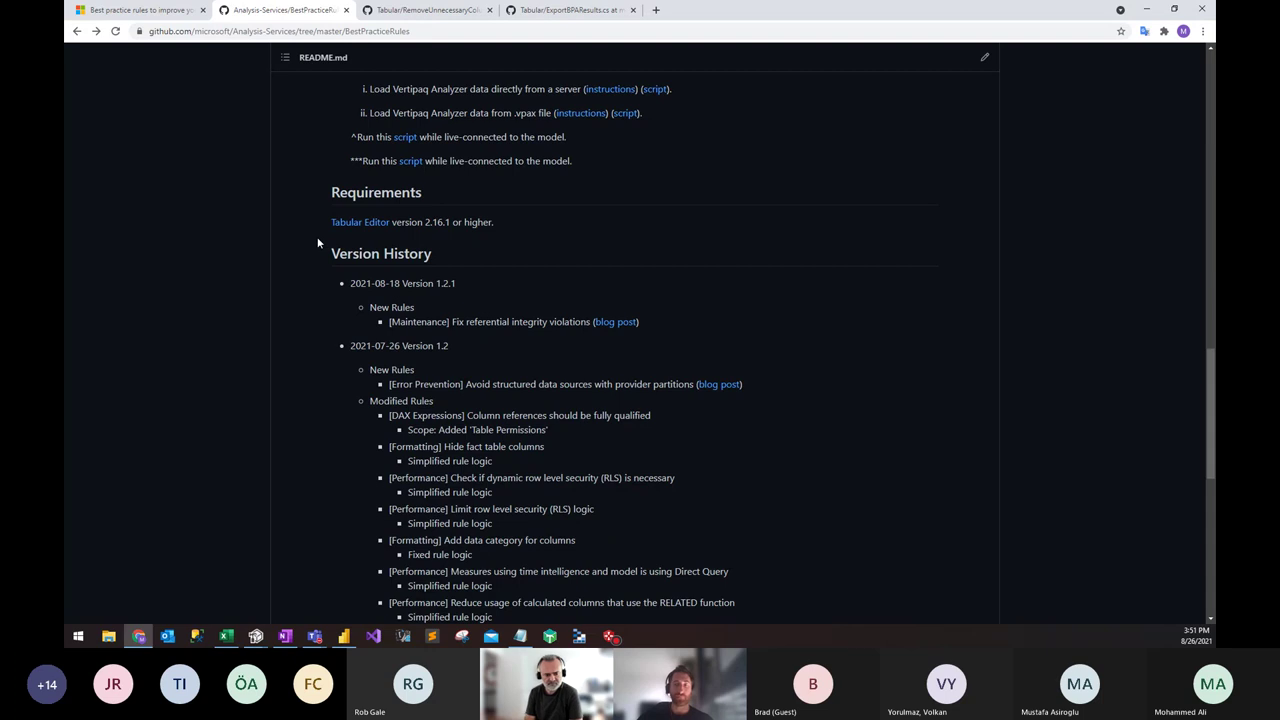
scroll(315, 234, "up", 5)
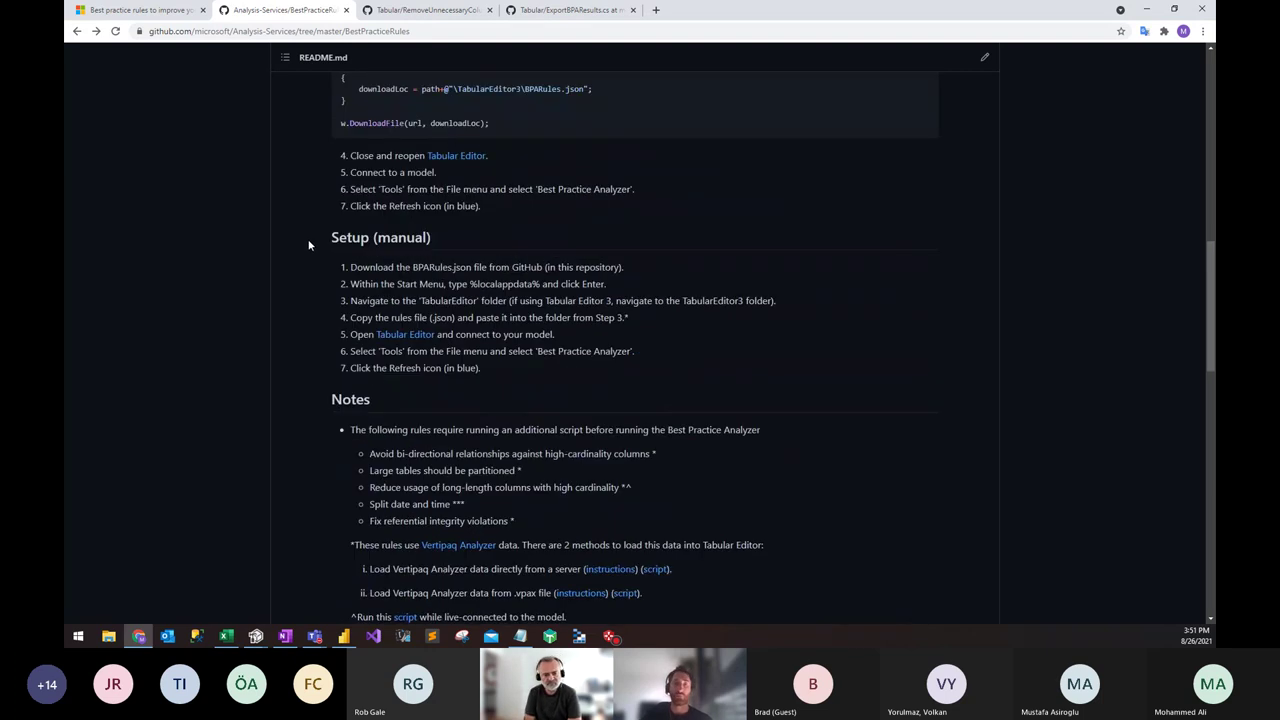
scroll(309, 245, "up", 3)
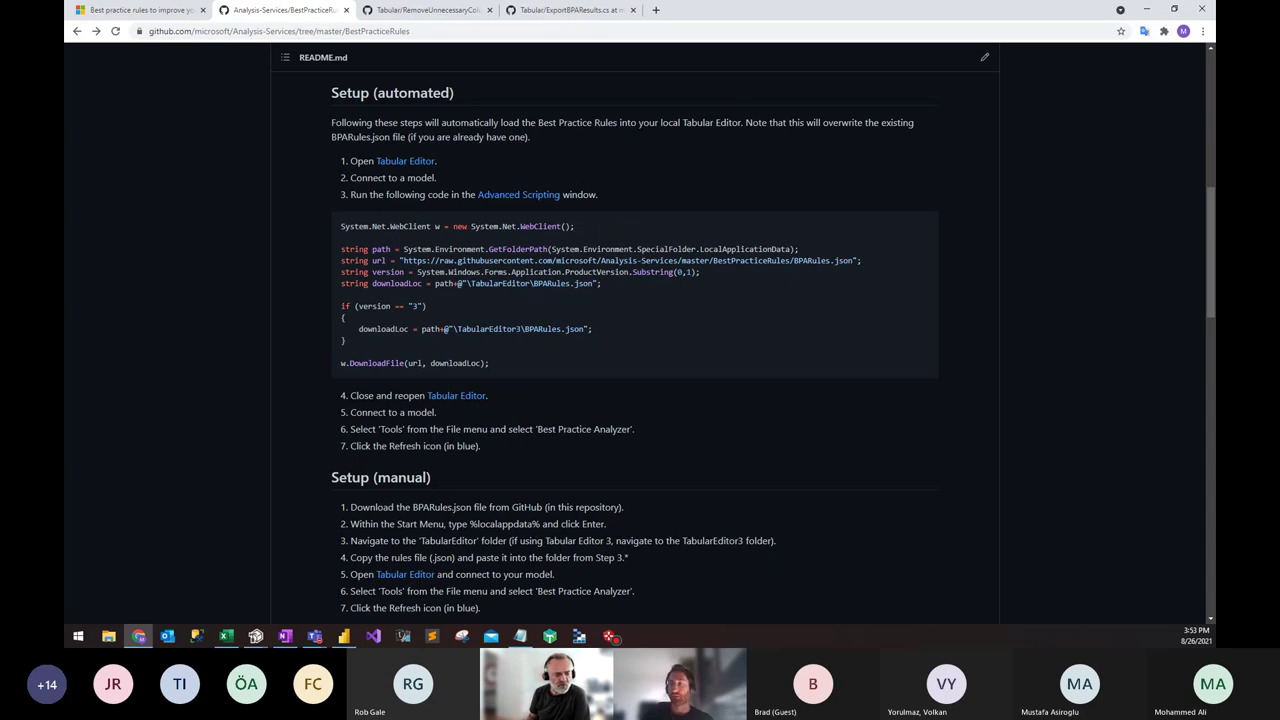
Step: Switch to the ContosoBPA model in Tabular Editor and list the local user's rules in Manage Best Practice Rules
left_click(256, 636)
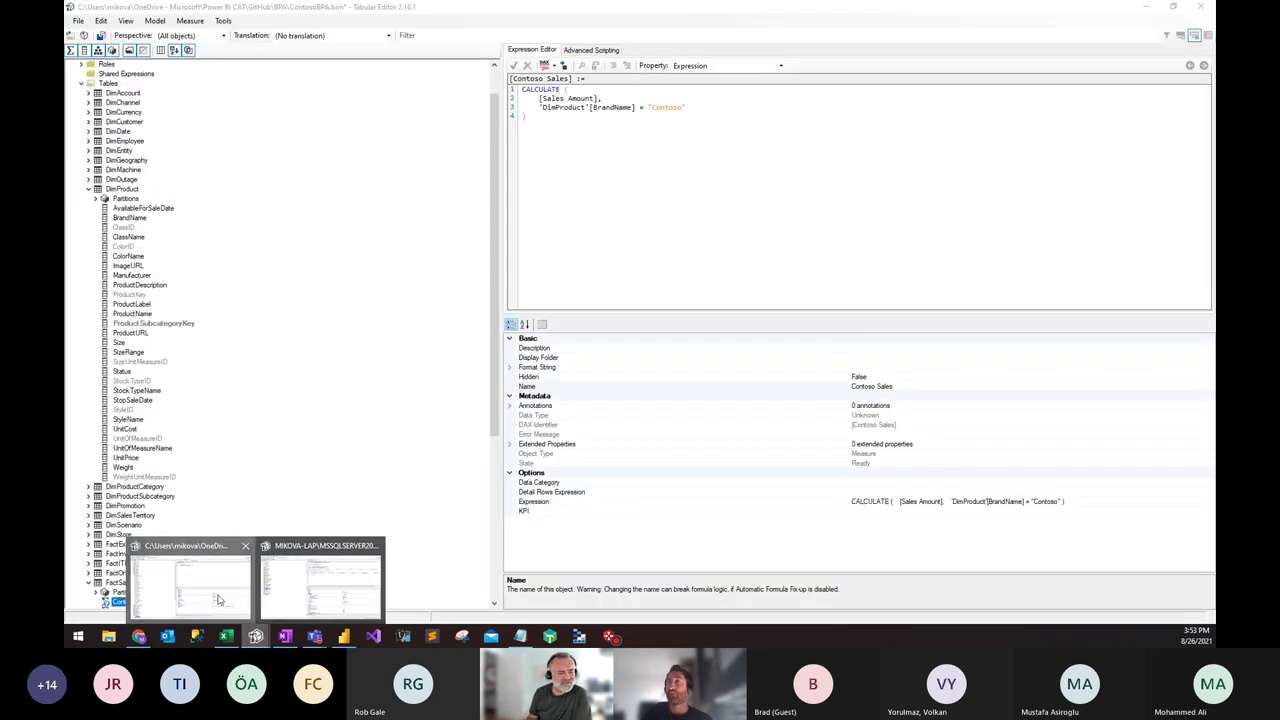
left_click(218, 600)
left_click(223, 20)
left_click(255, 43)
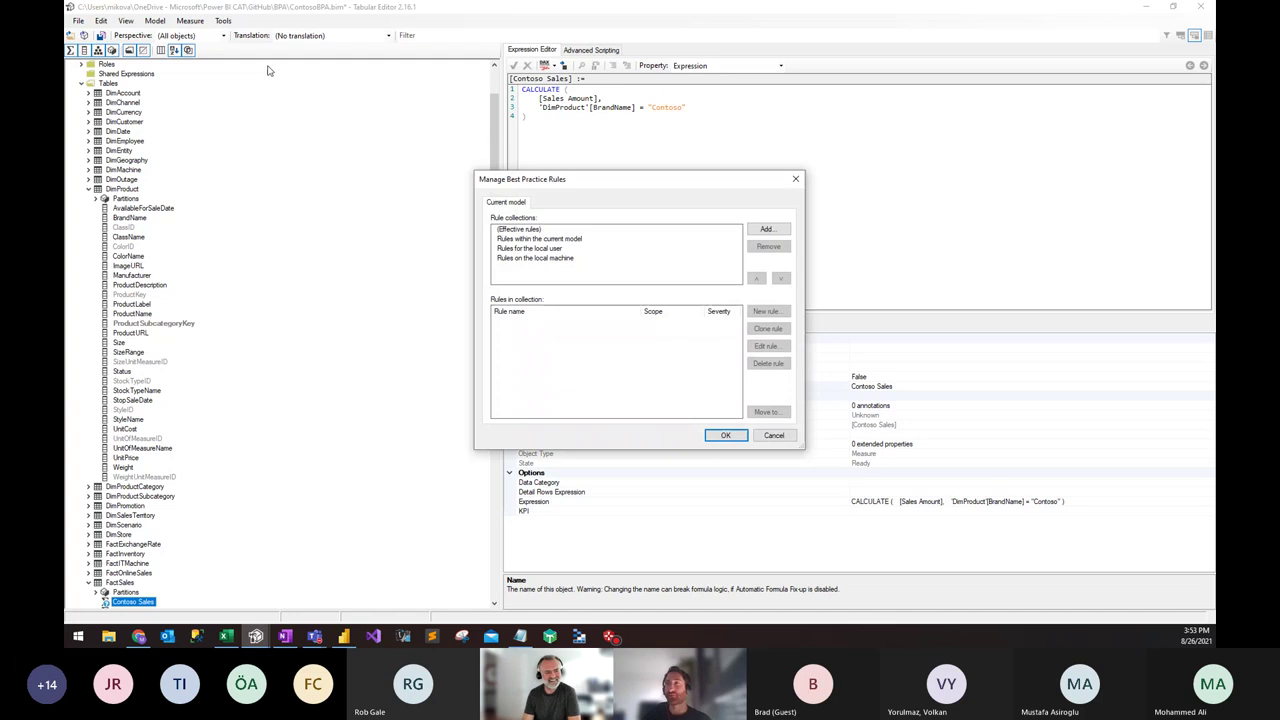
left_click(375, 265)
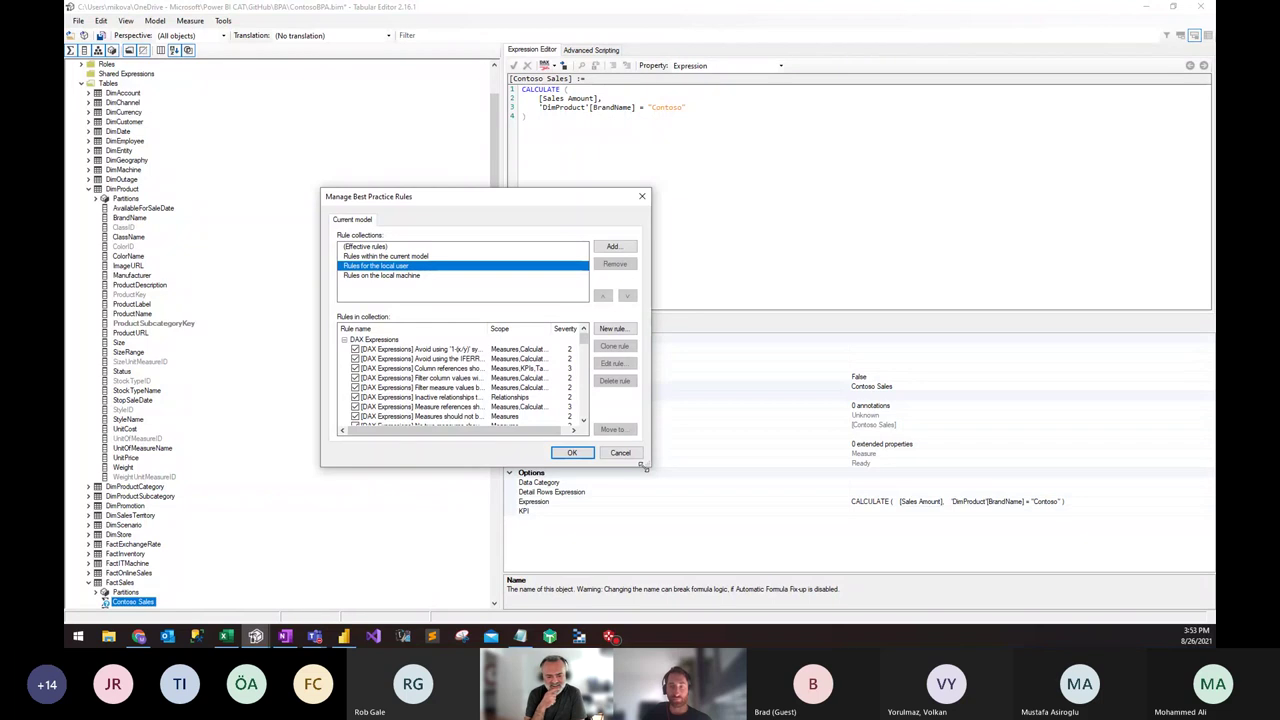
Step: Enlarge the Manage Best Practice Rules dialog and widen its Rule name column
left_click_drag(645, 467, 782, 484)
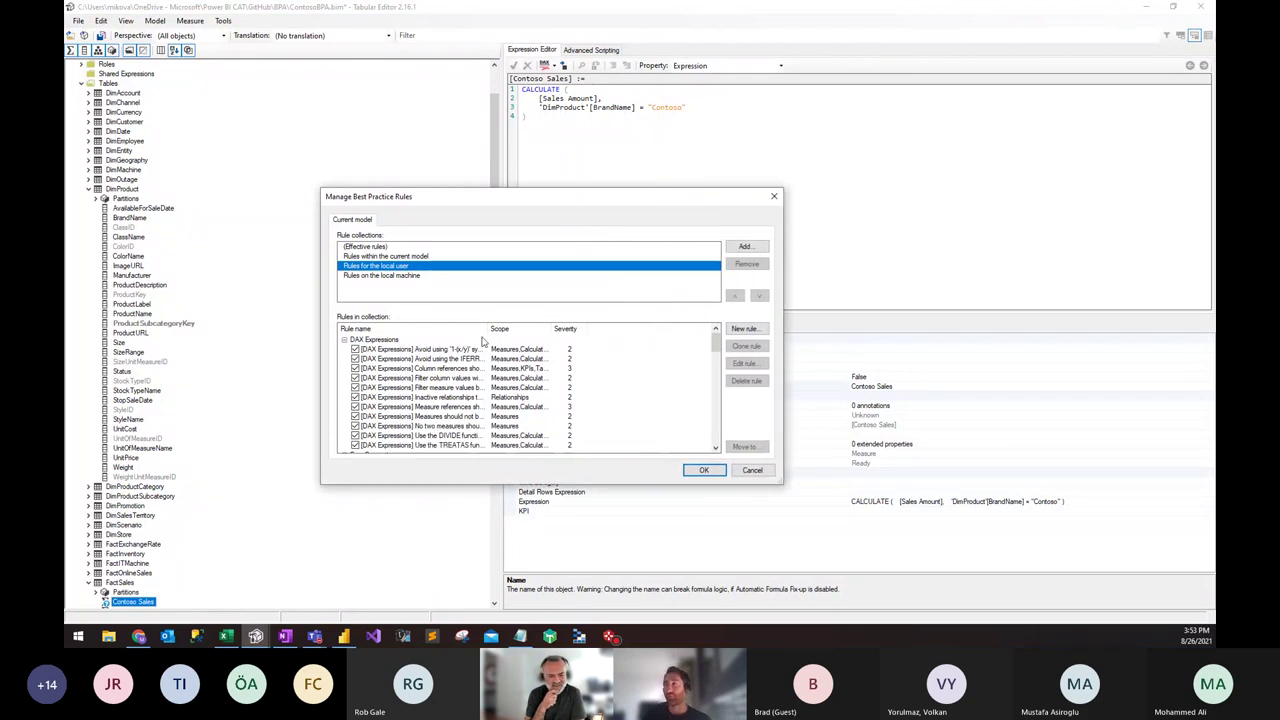
left_click_drag(488, 328, 556, 329)
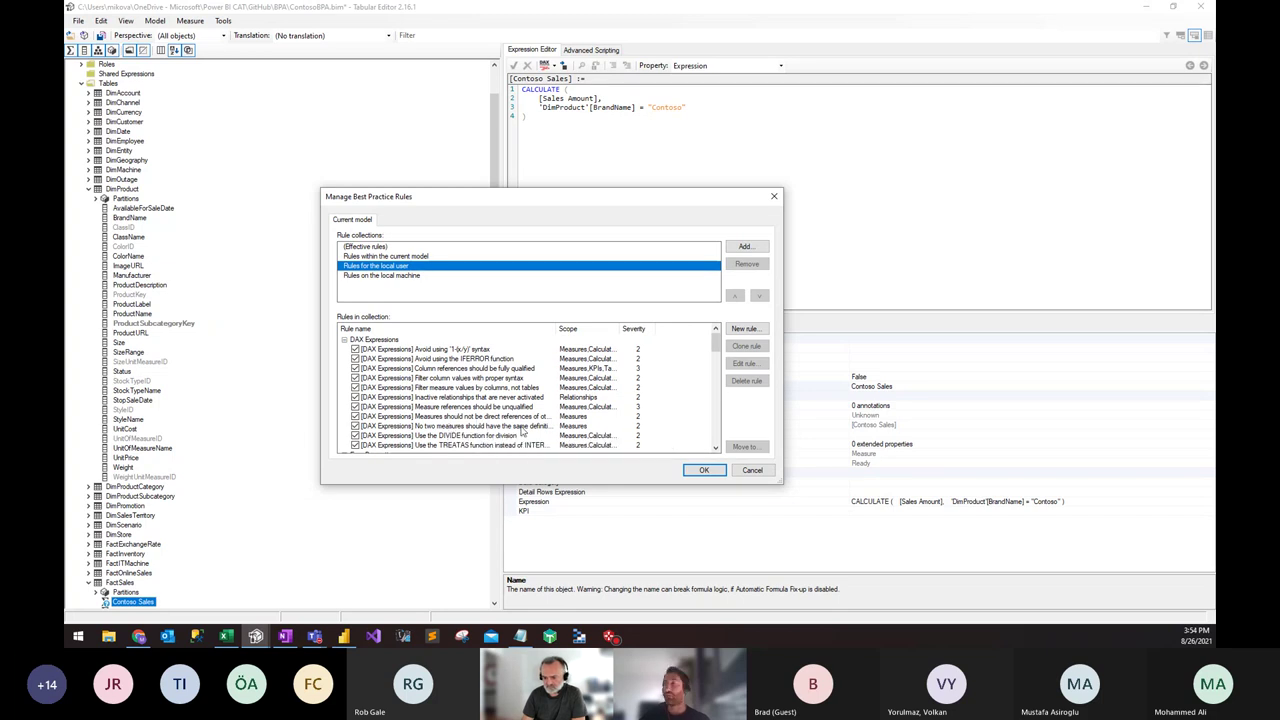
left_click_drag(777, 479, 793, 531)
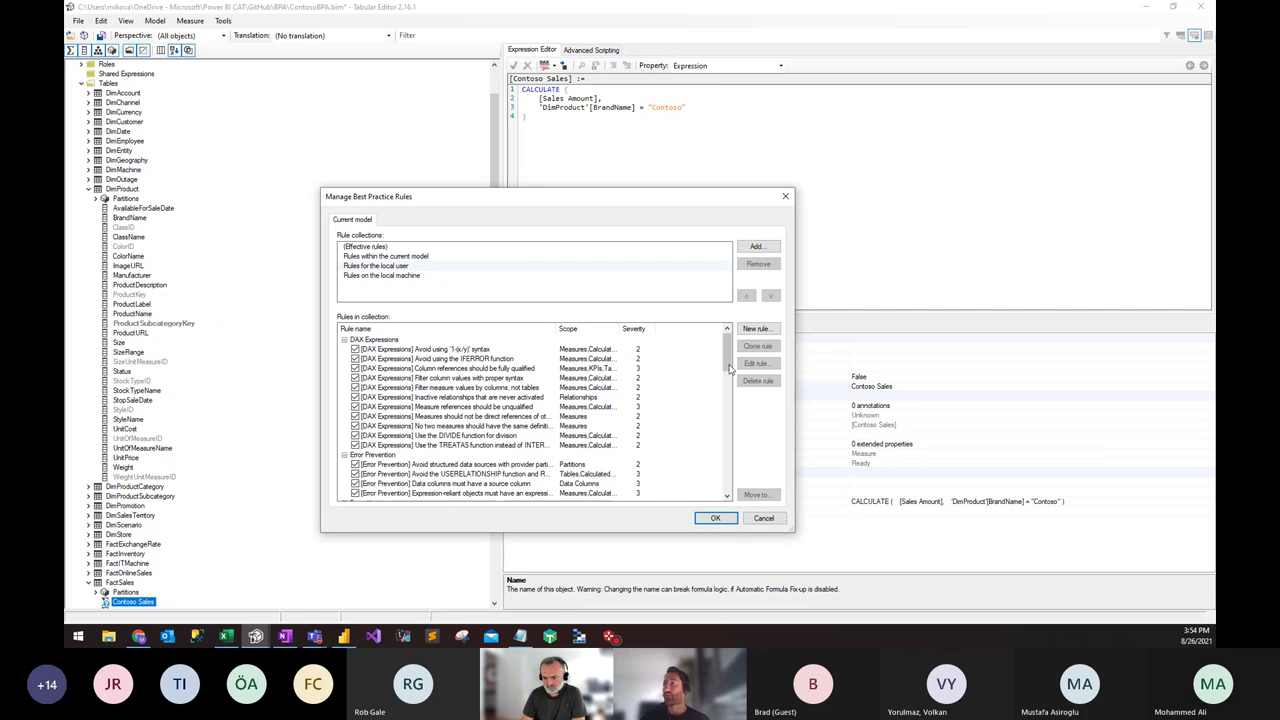
Step: Examine the DAX Expressions, Error Prevention and Formatting rules, highlighting the rule on using the DIVIDE function for division
scroll(729, 362, "down", 1)
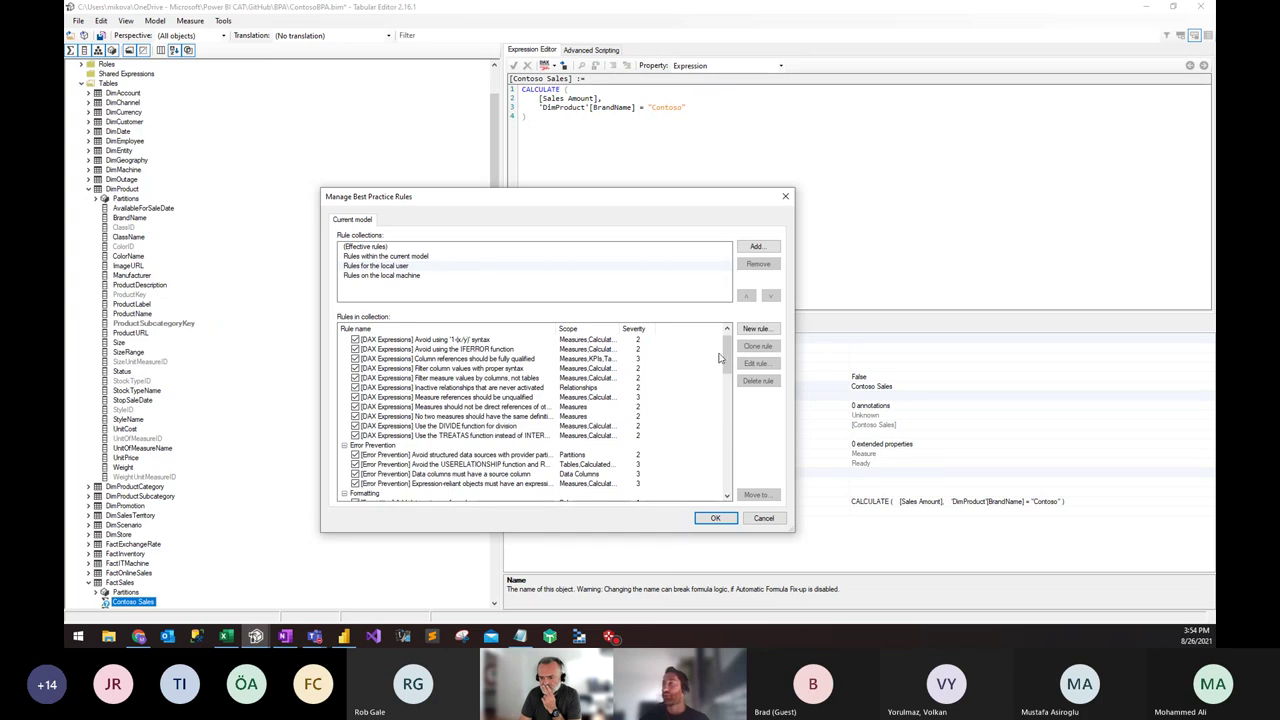
left_click_drag(726, 358, 727, 378)
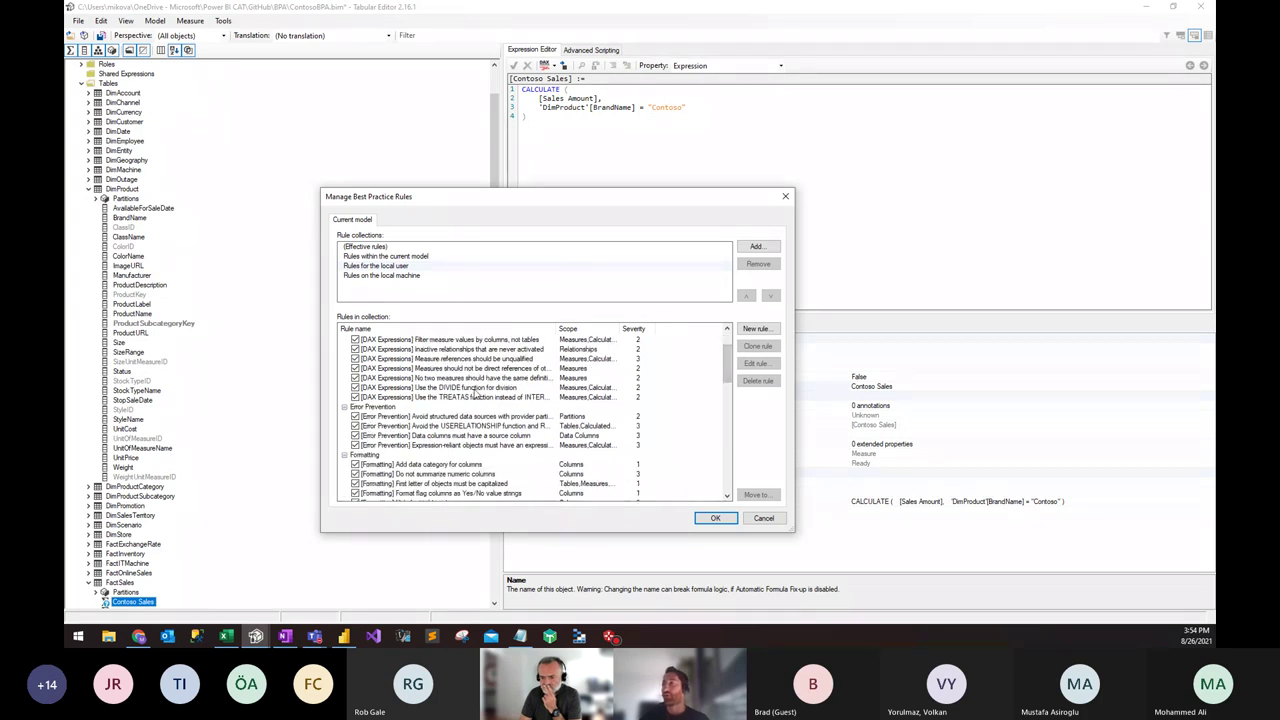
left_click(477, 389)
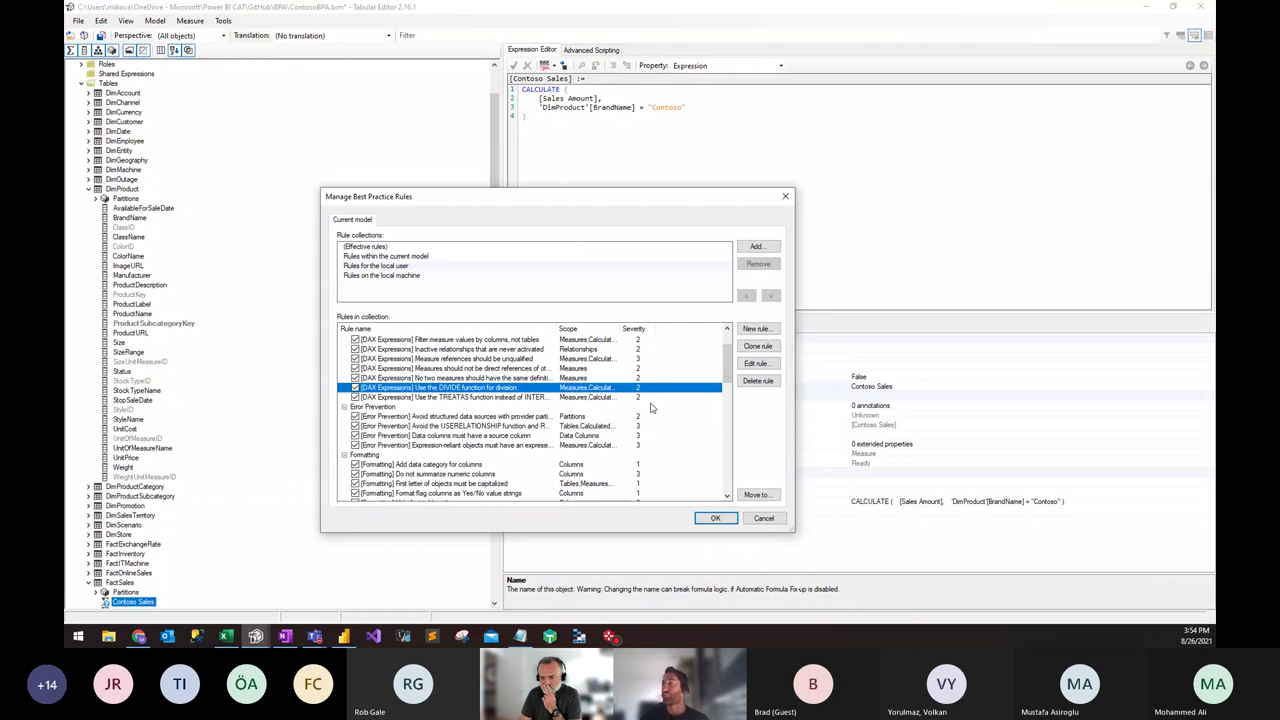
scroll(651, 407, "down", 2)
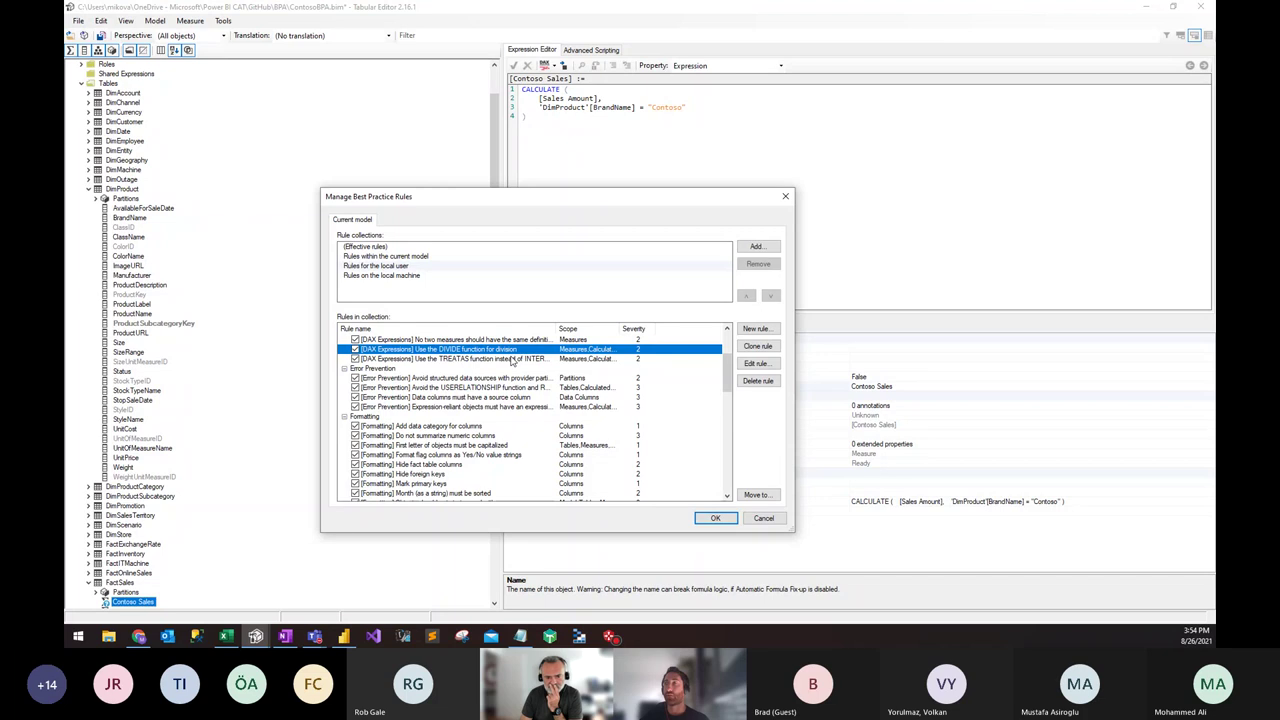
scroll(729, 393, "down", 2)
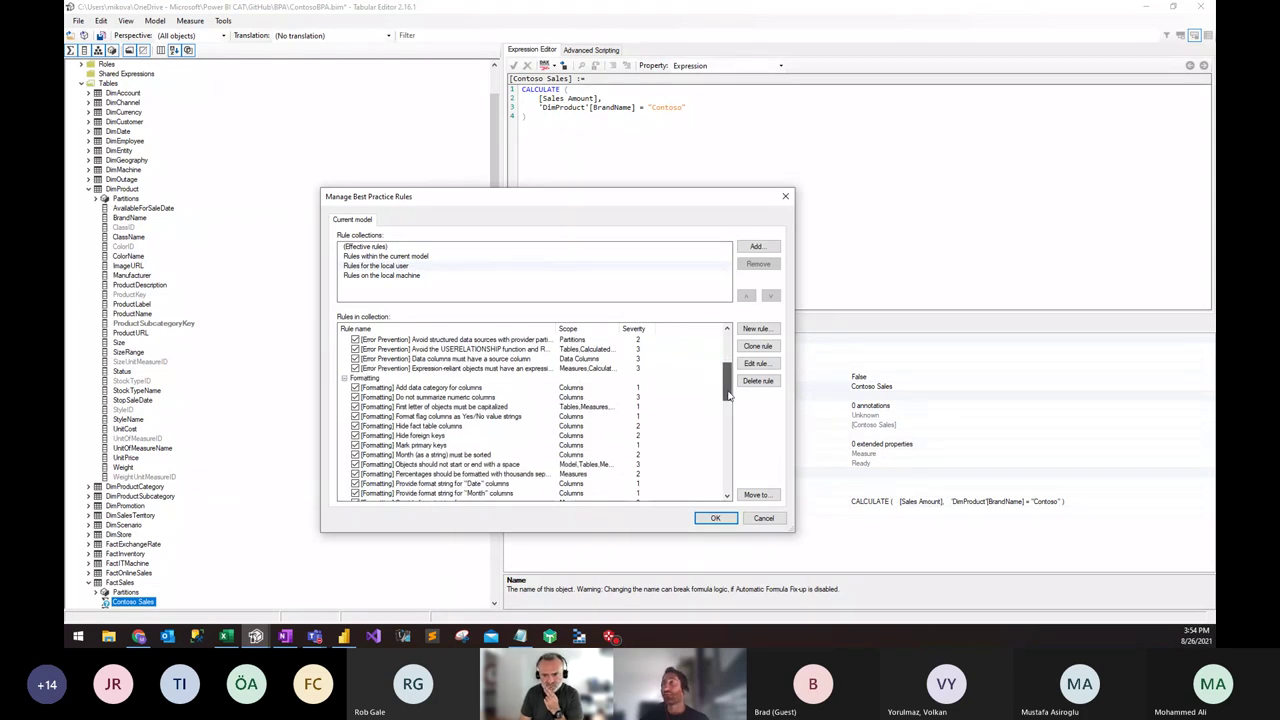
Step: Examine the Performance rules, including those on bi-directional relationships, marking date tables and minimizing Power Query transformations
left_click_drag(729, 393, 716, 460)
left_click(490, 388)
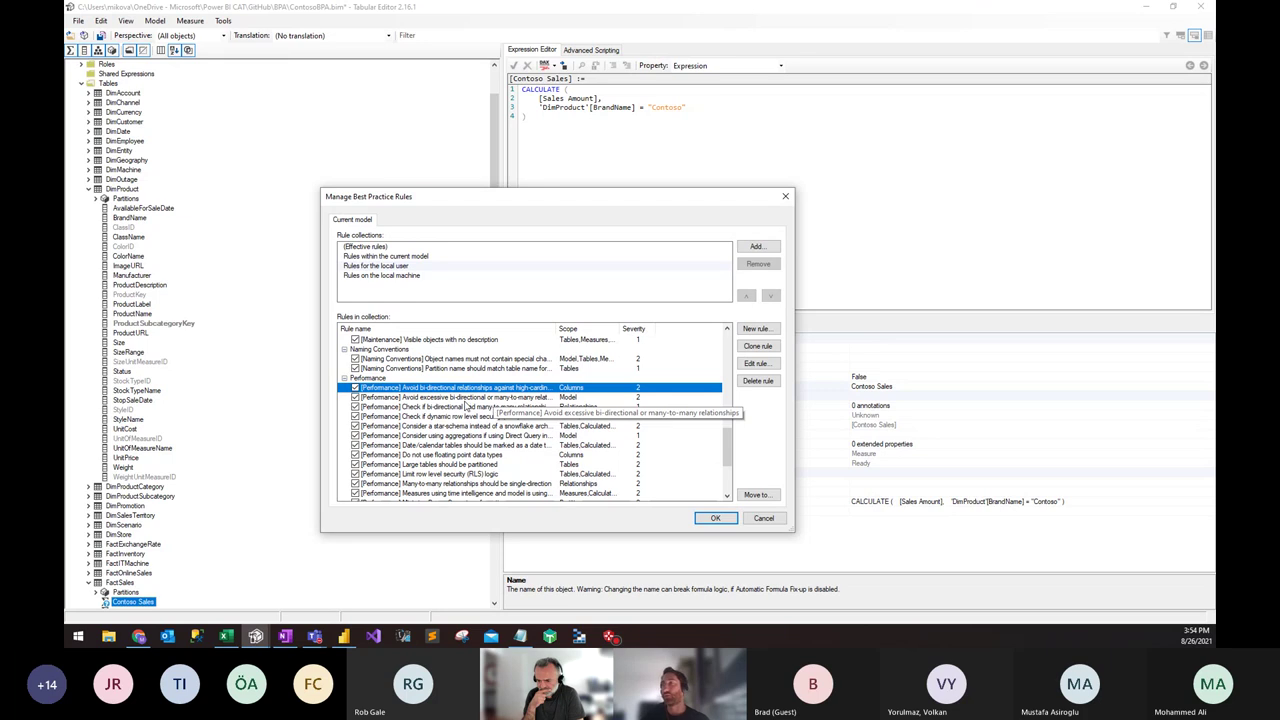
left_click(505, 446)
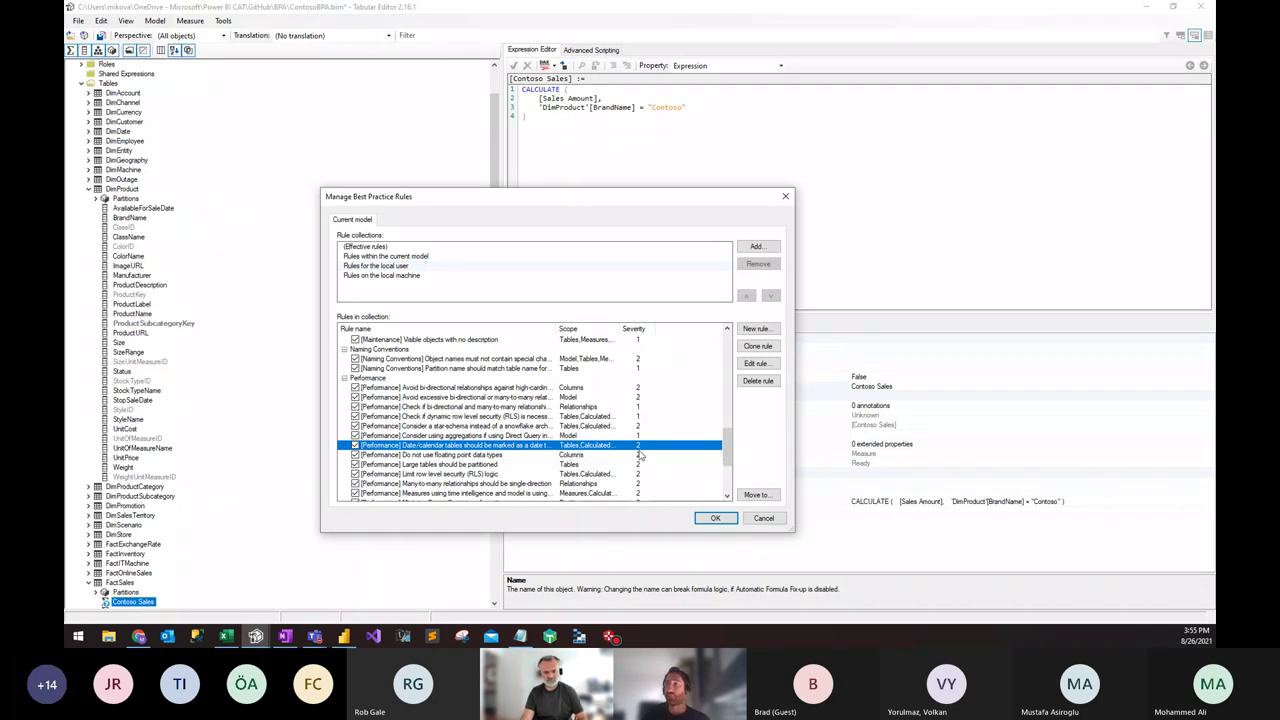
left_click_drag(728, 445, 728, 455)
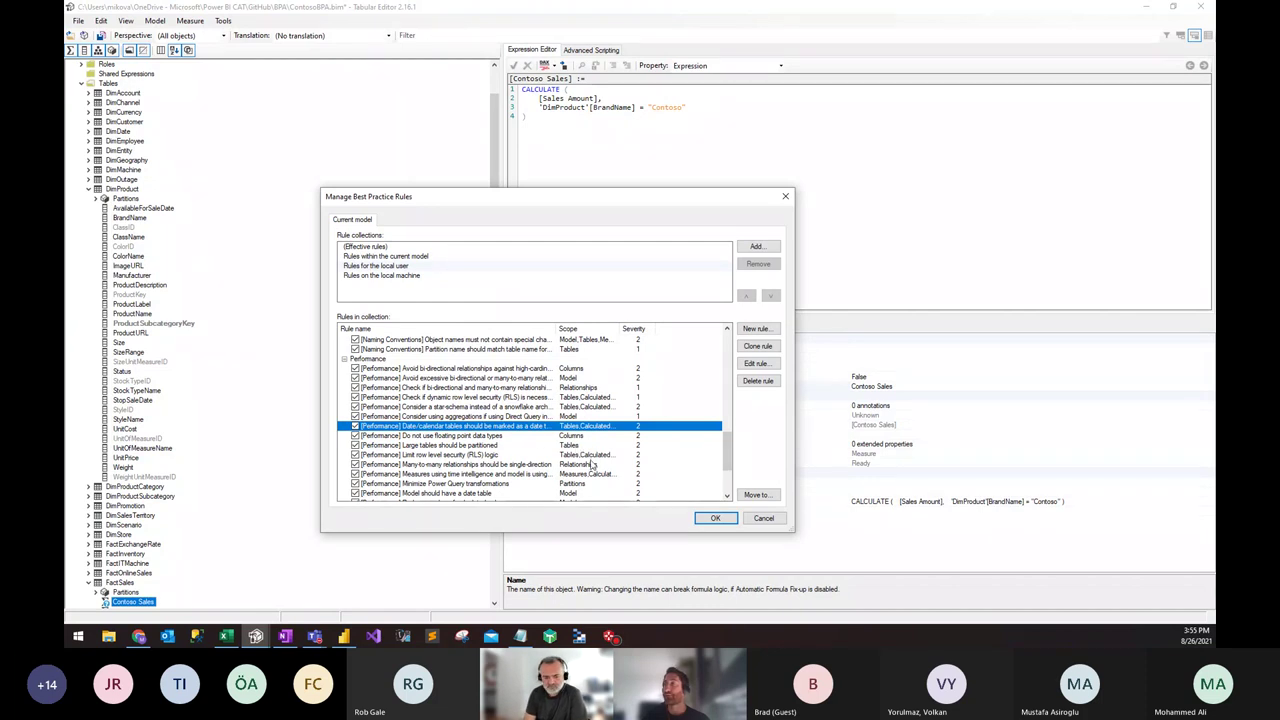
scroll(592, 464, "down", 1)
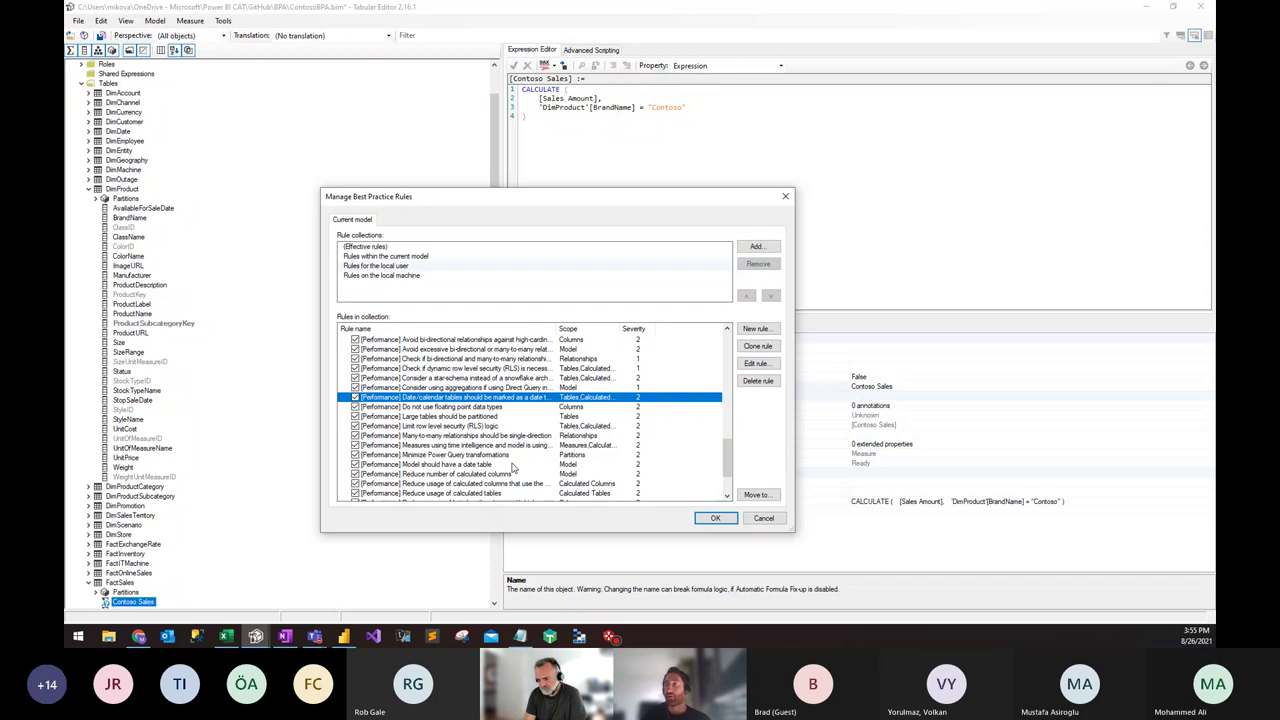
left_click(472, 456)
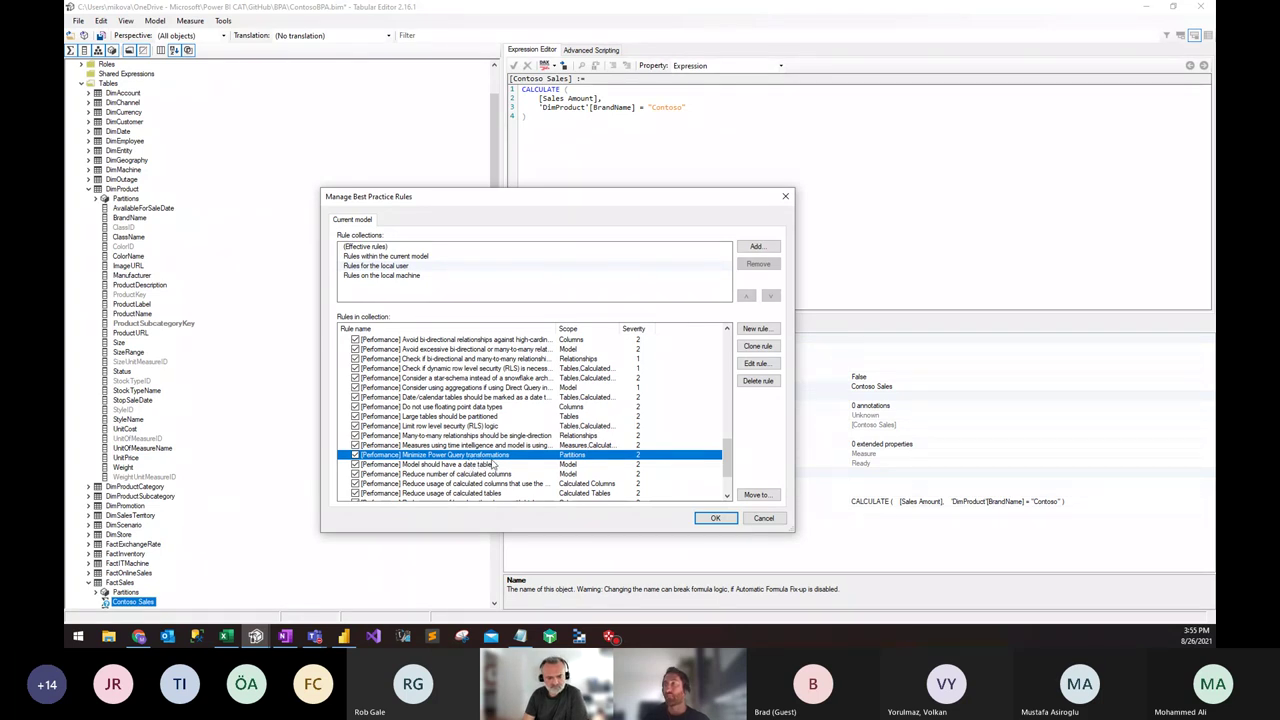
scroll(494, 466, "down", 2)
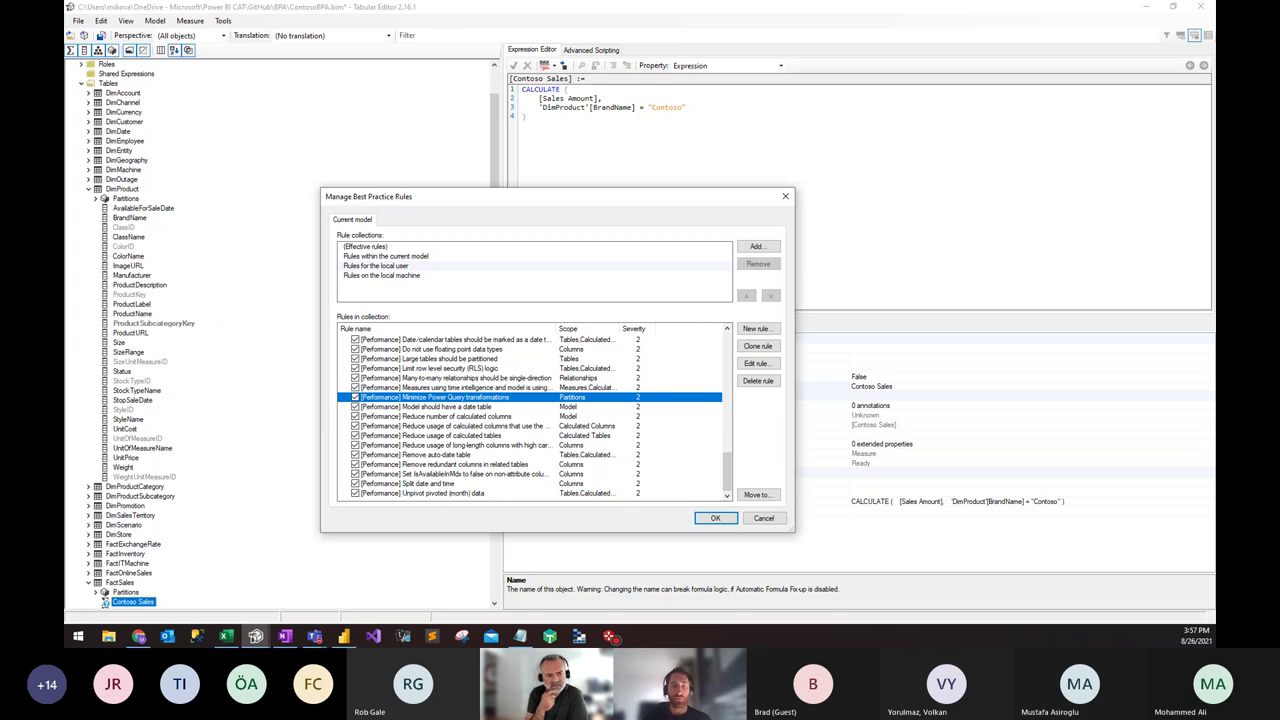
Step: Switch to the Corona report in Power BI Desktop, view its sensitivity label options, and reduce the maximized window
key("alt+Tab")
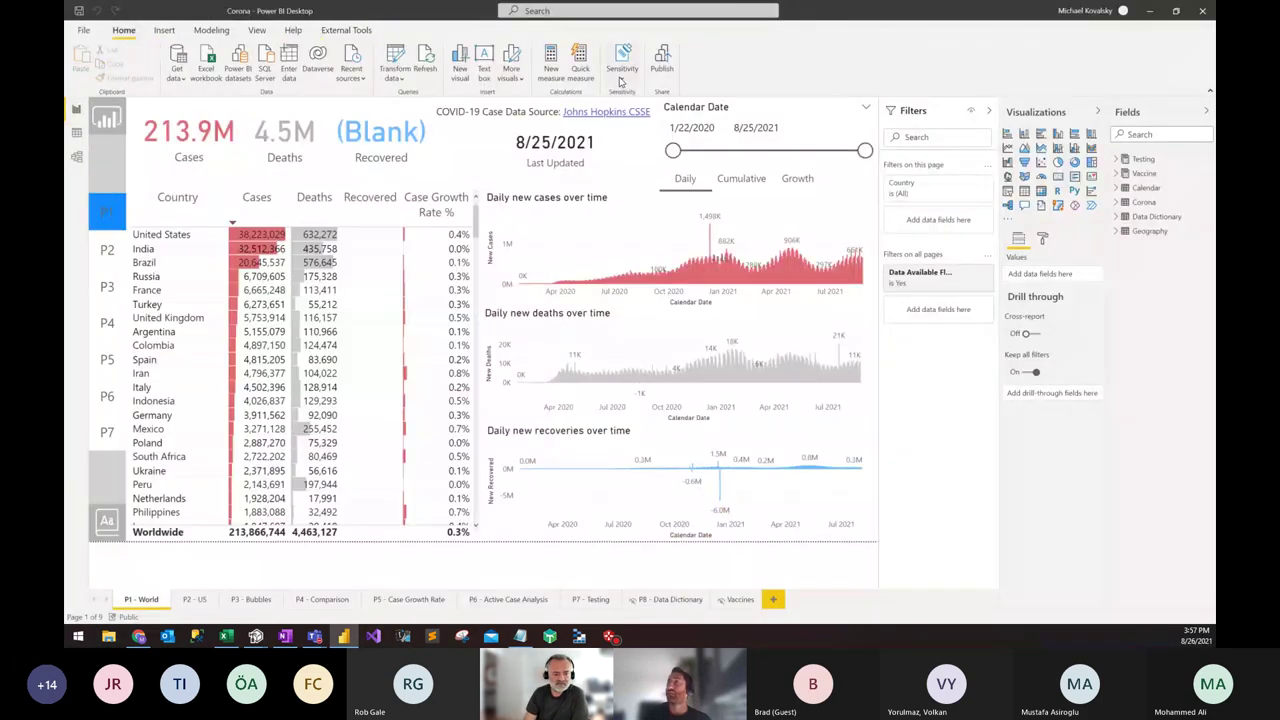
left_click(626, 87)
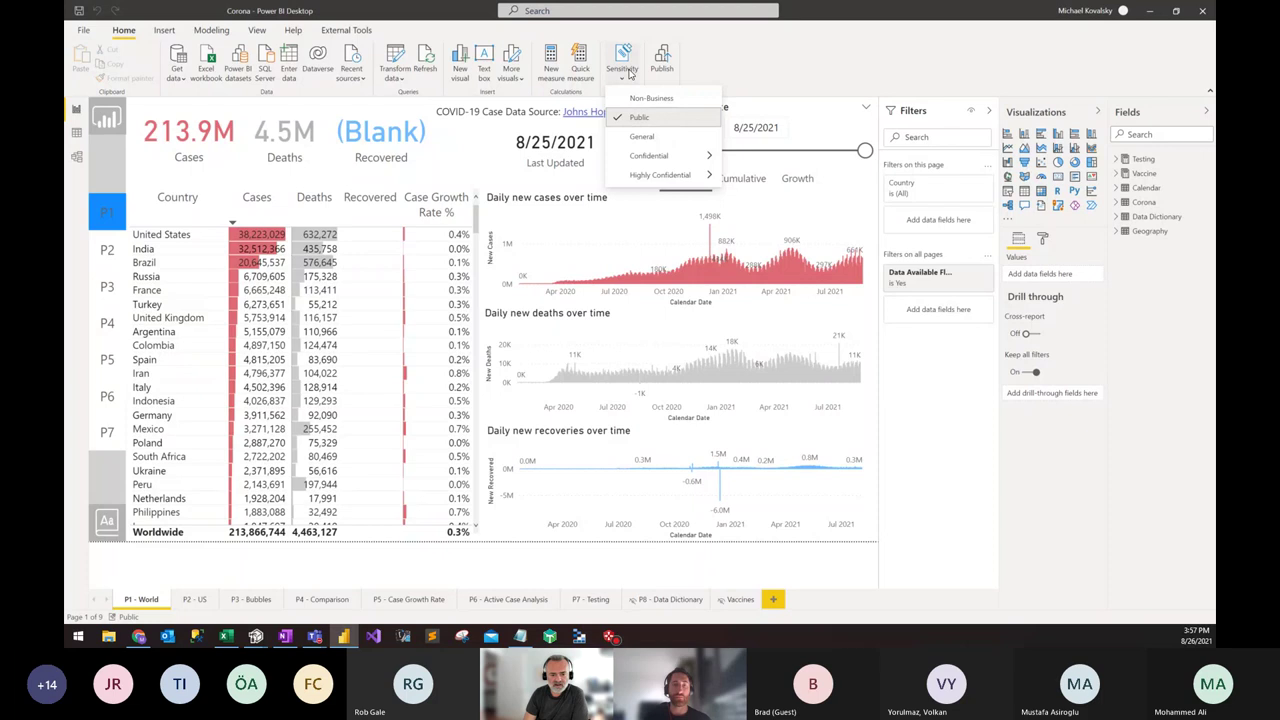
left_click(800, 62)
double_click(867, 14)
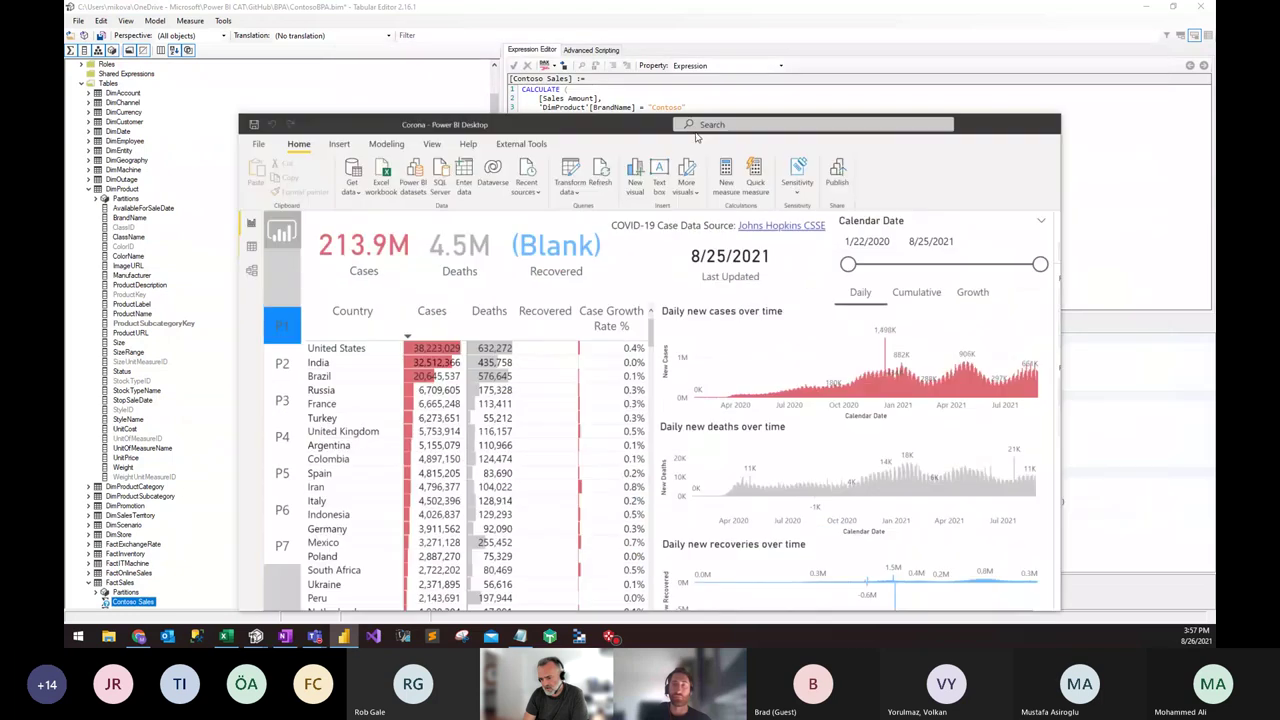
Step: Return to Tabular Editor and close the Manage Best Practice Rules dialog without saving changes
left_click(256, 636)
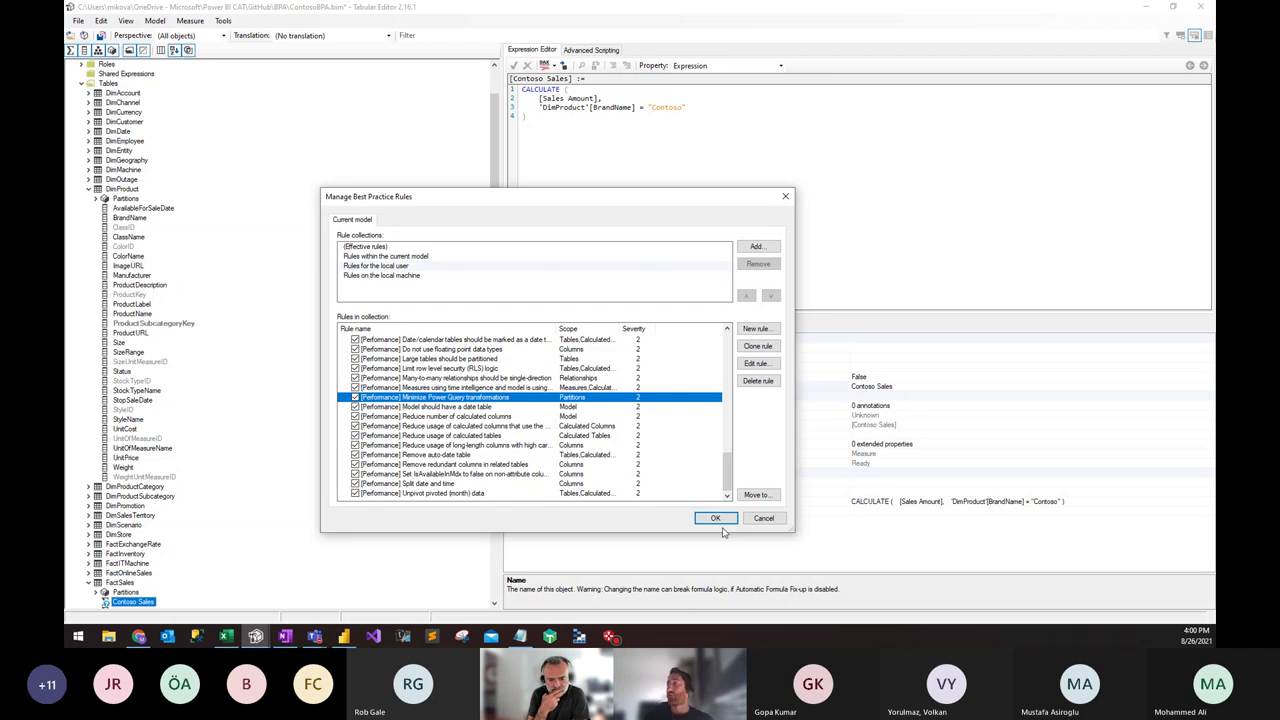
left_click(763, 518)
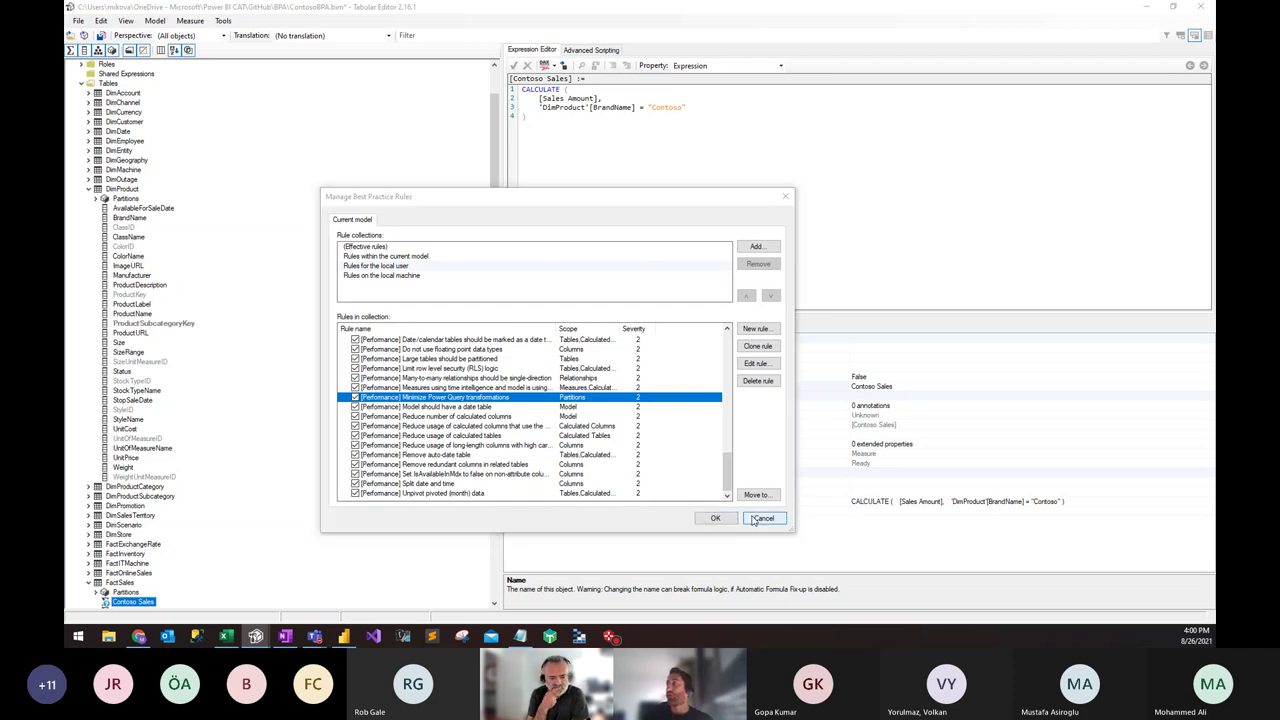
left_click(78, 19)
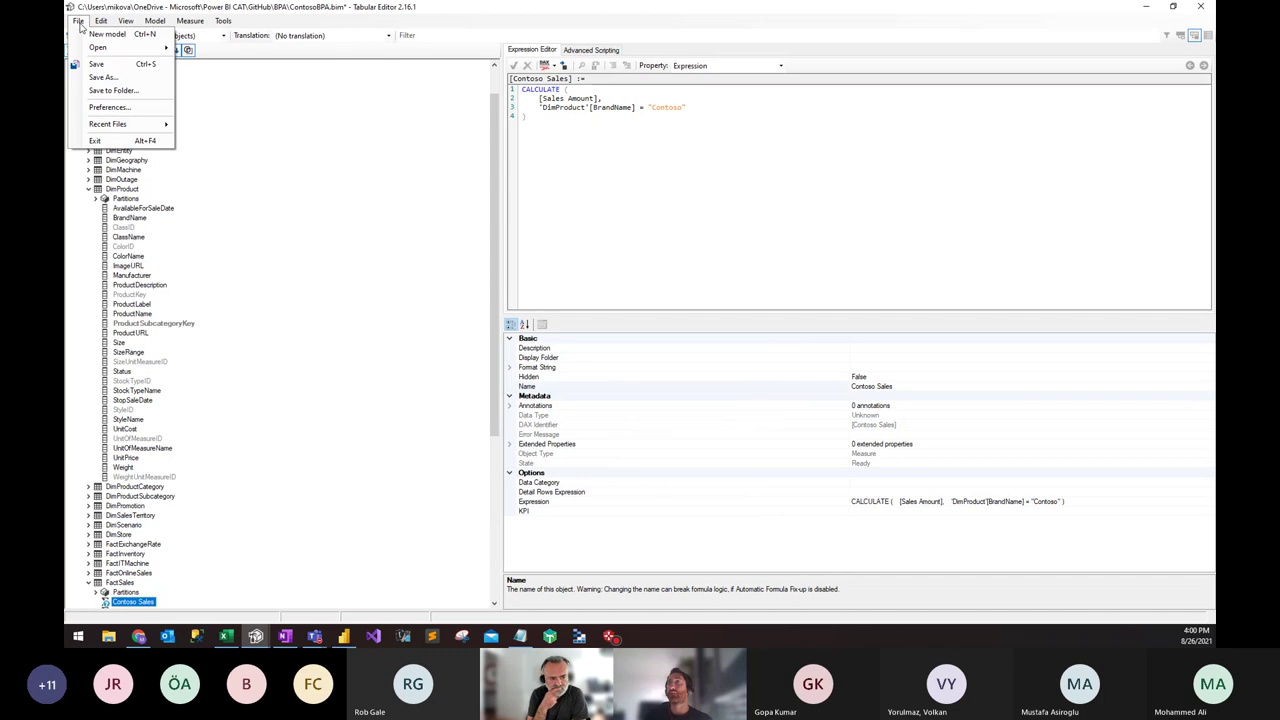
key("Escape")
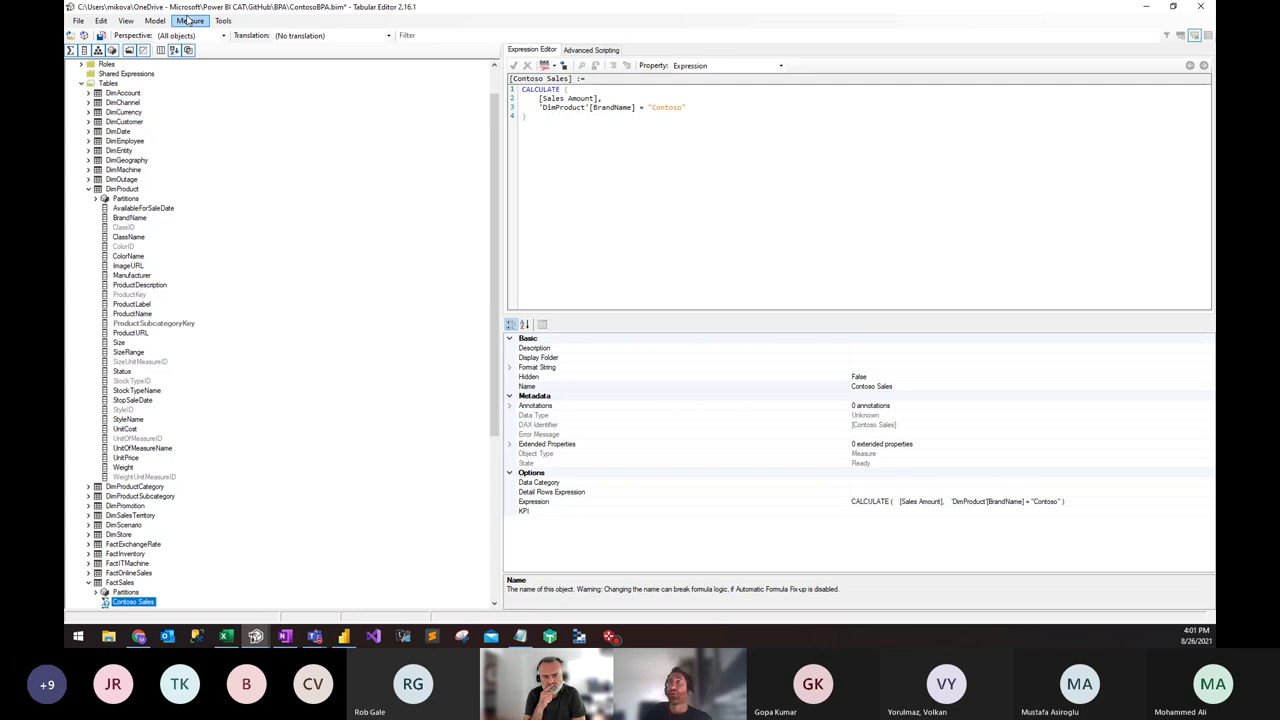
Step: Review the Features options in Tabular Editor's preferences, including unsupported Power BI features, and close them without changes
left_click(78, 20)
left_click(110, 106)
left_click_drag(204, 33, 321, 142)
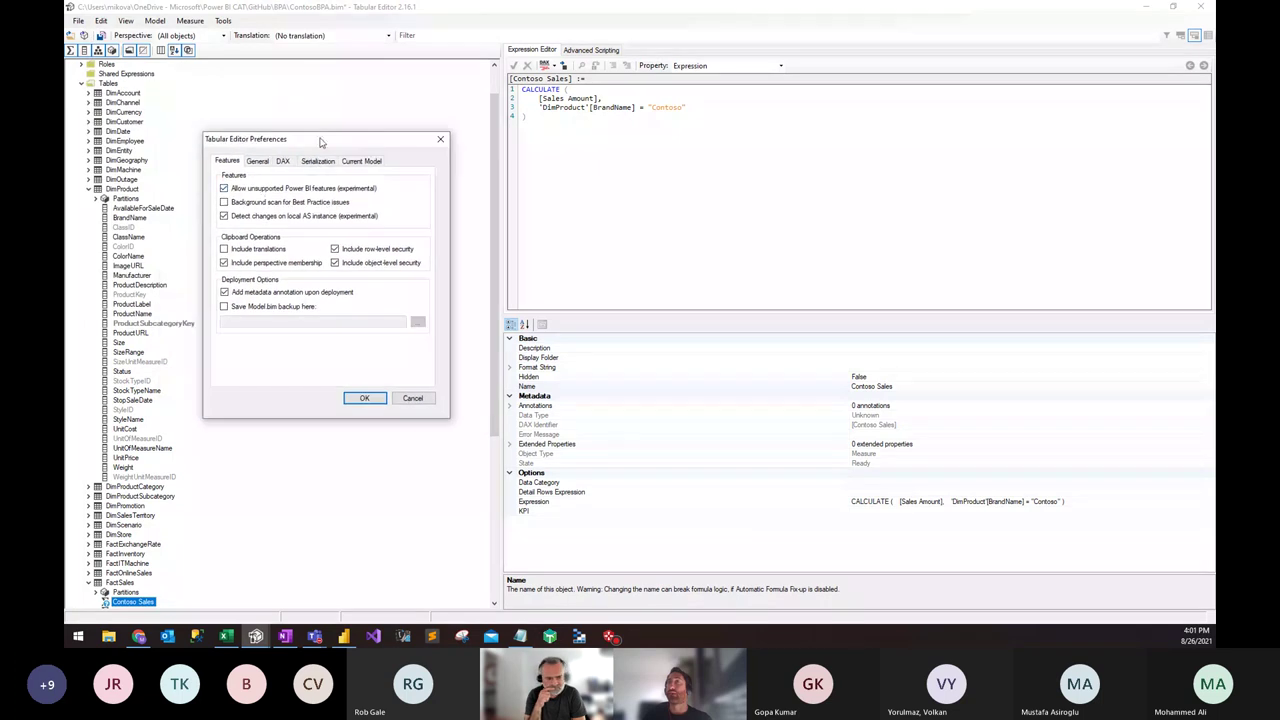
mouse_move(240, 195)
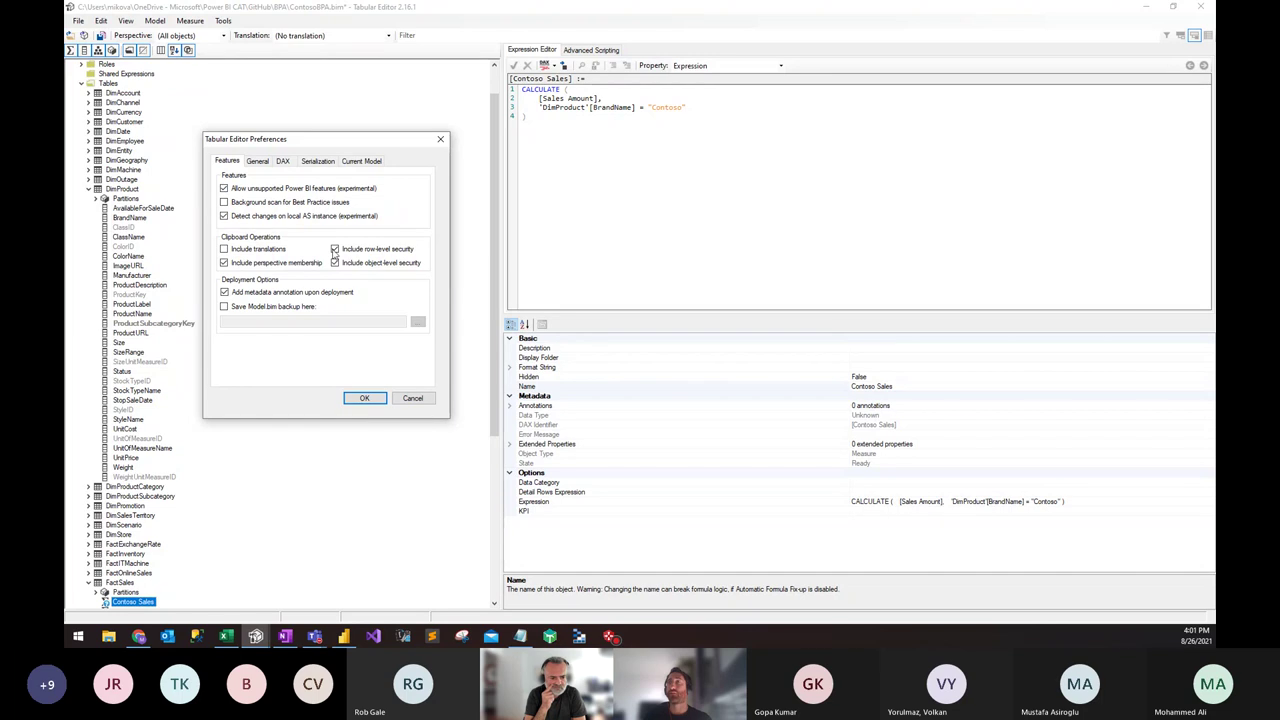
left_click(415, 398)
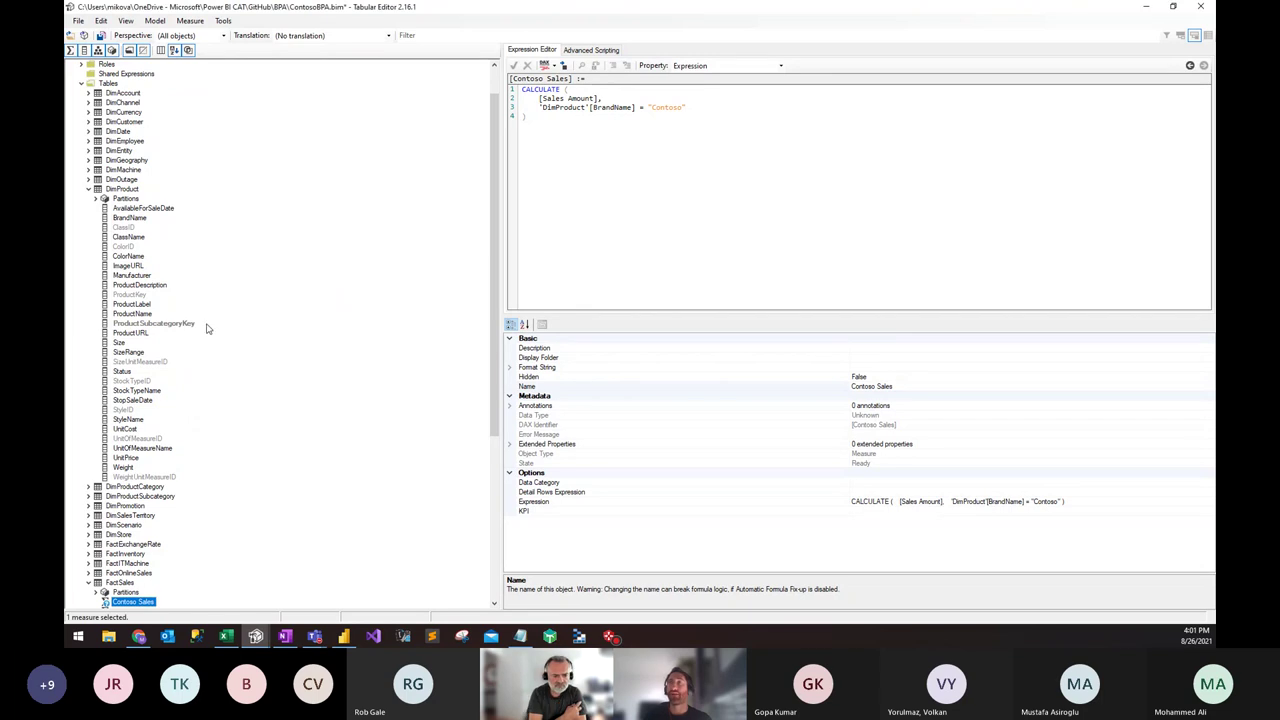